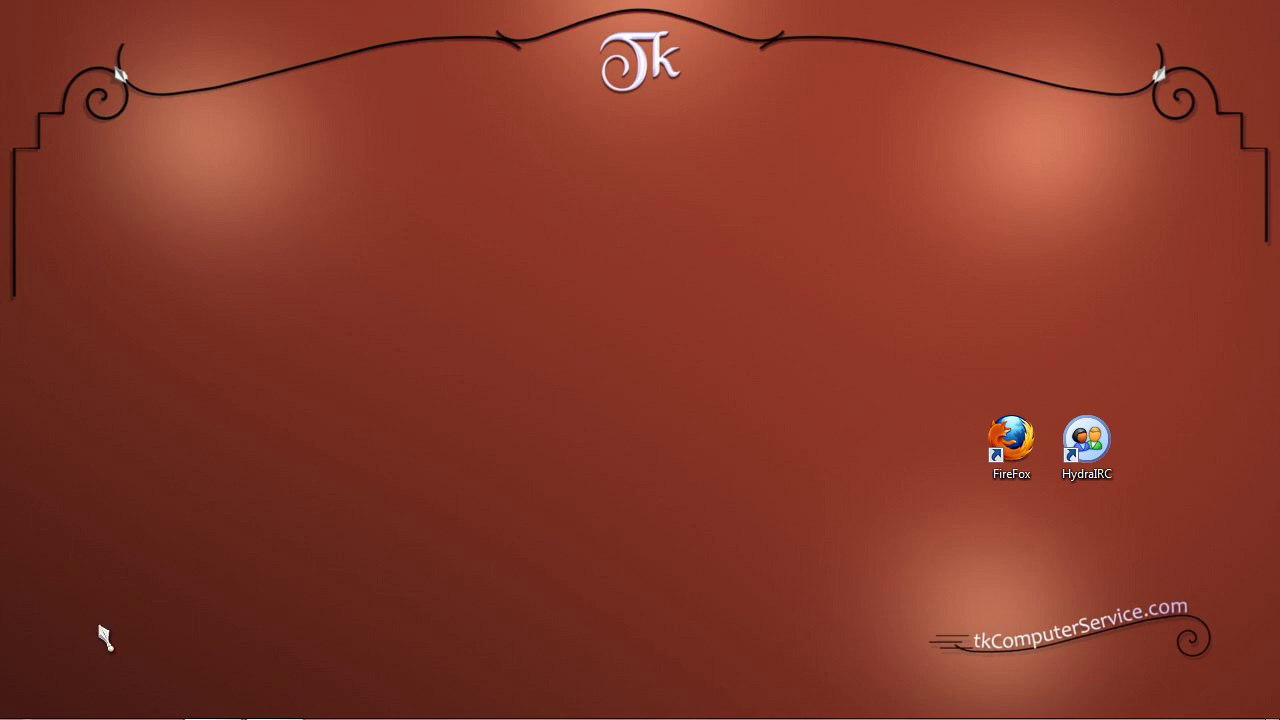
Check the Windows Firewall status through Control Panel's System and Security category, and return to the Control Panel home page.
{"action": "left_click", "coordinate": [30, 705]}
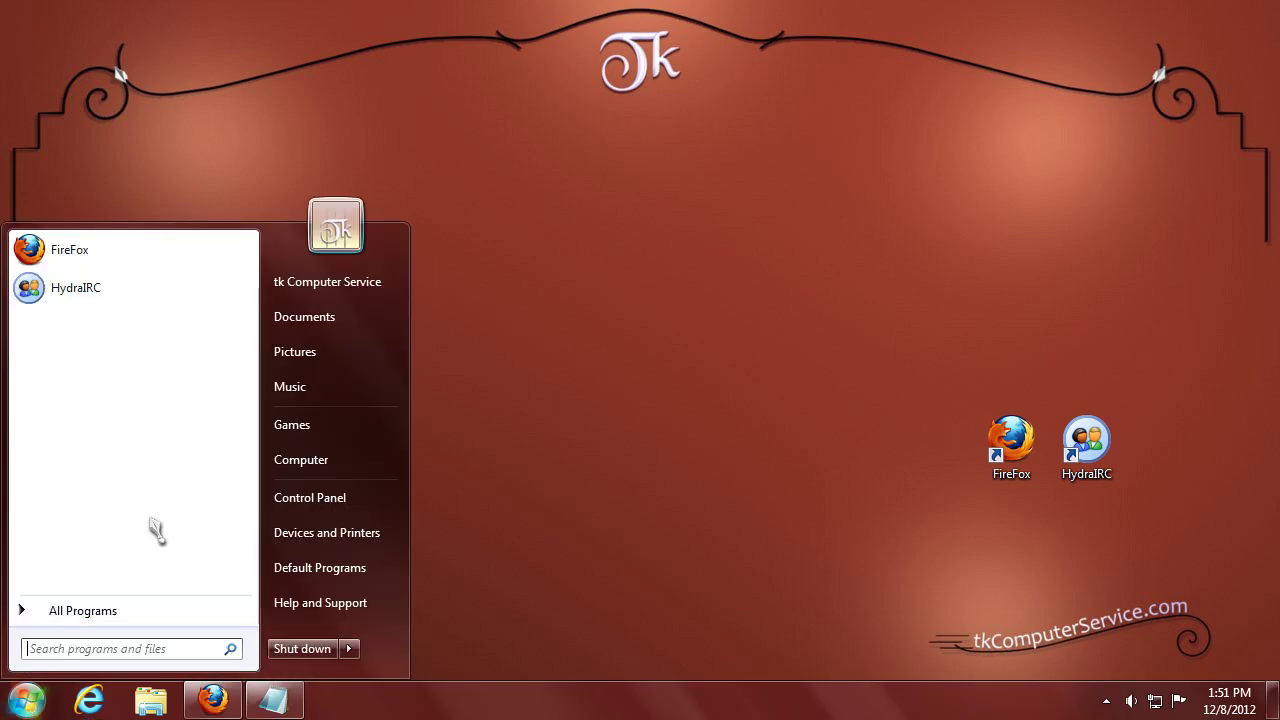
{"action": "left_click", "coordinate": [378, 508]}
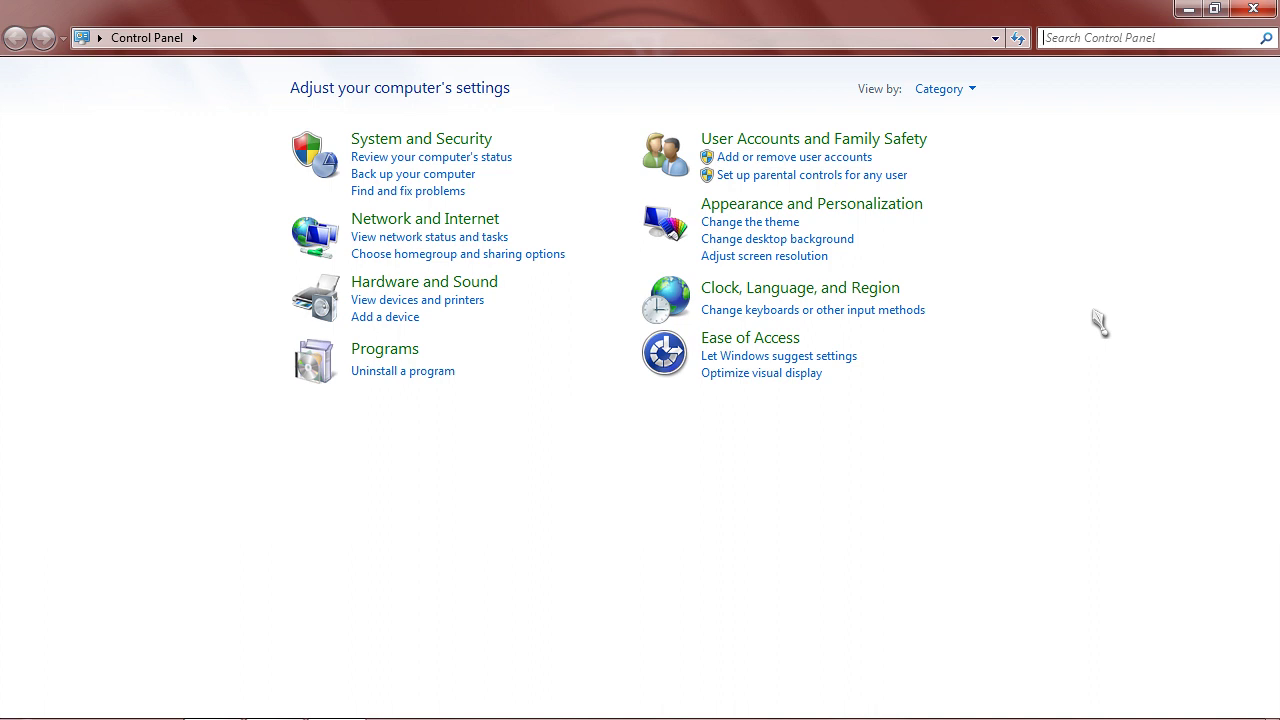
{"action": "left_click", "coordinate": [389, 156]}
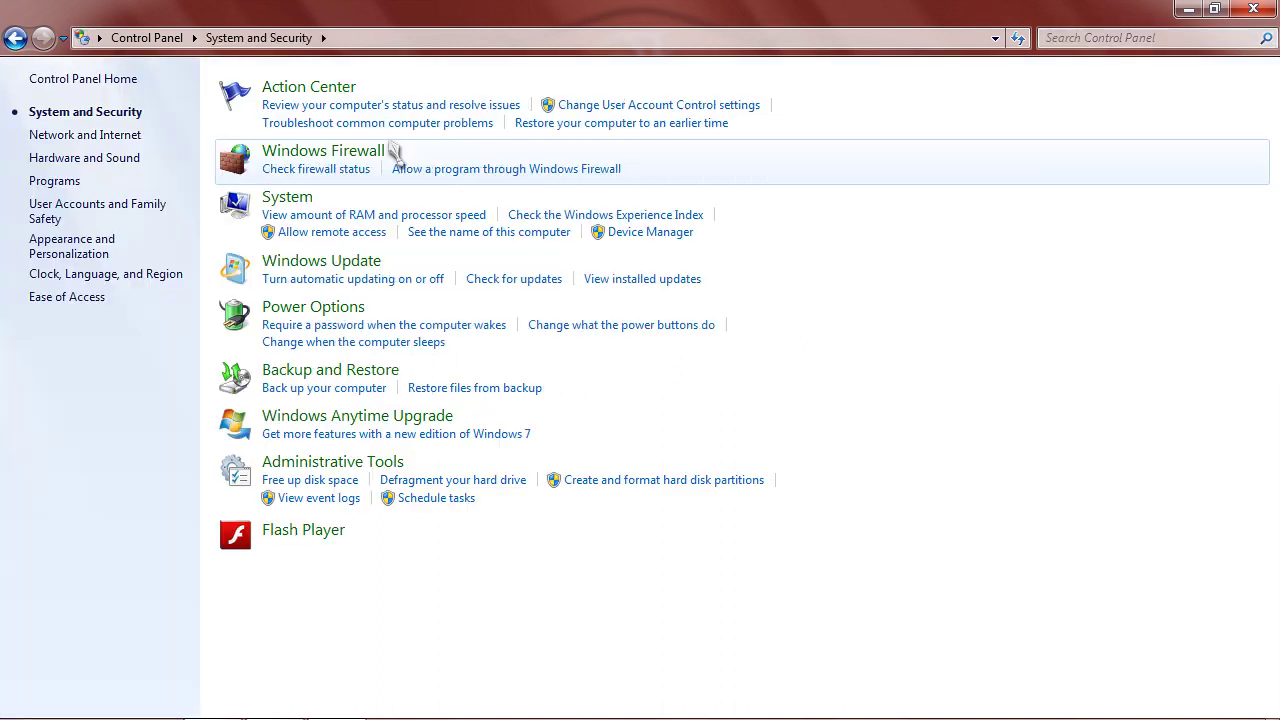
{"action": "left_click", "coordinate": [304, 168]}
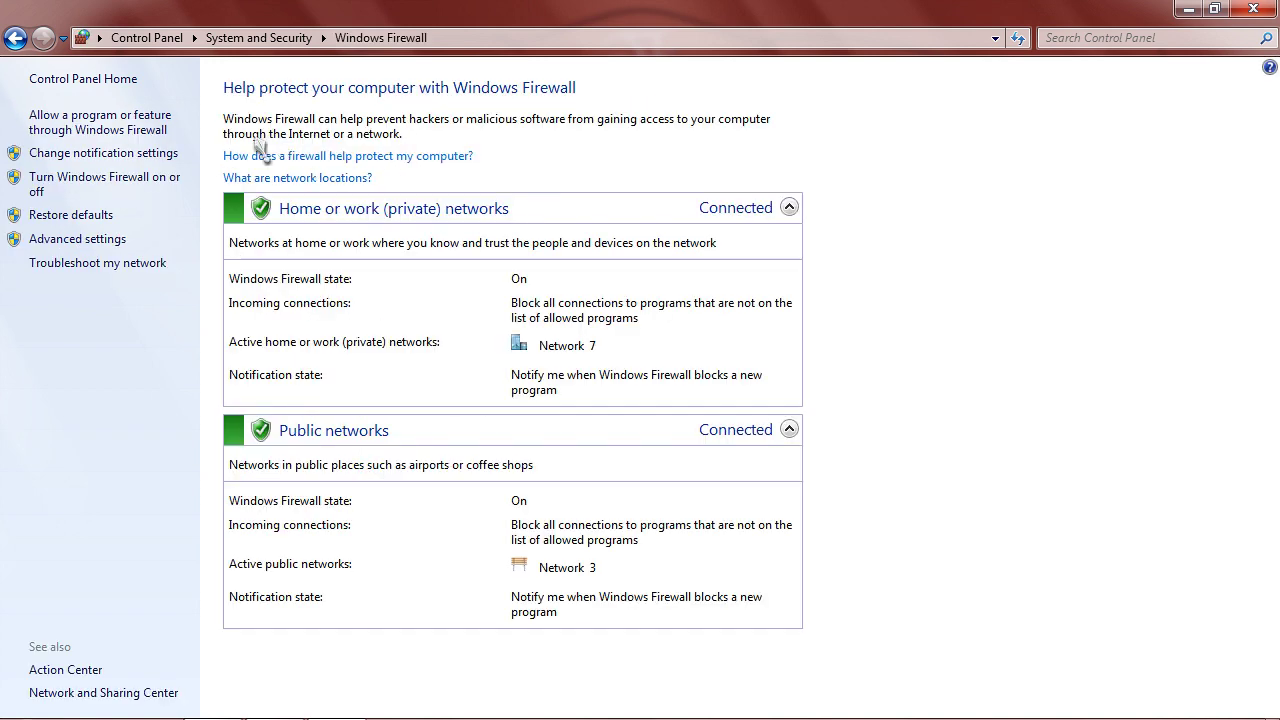
{"action": "left_click", "coordinate": [16, 38]}
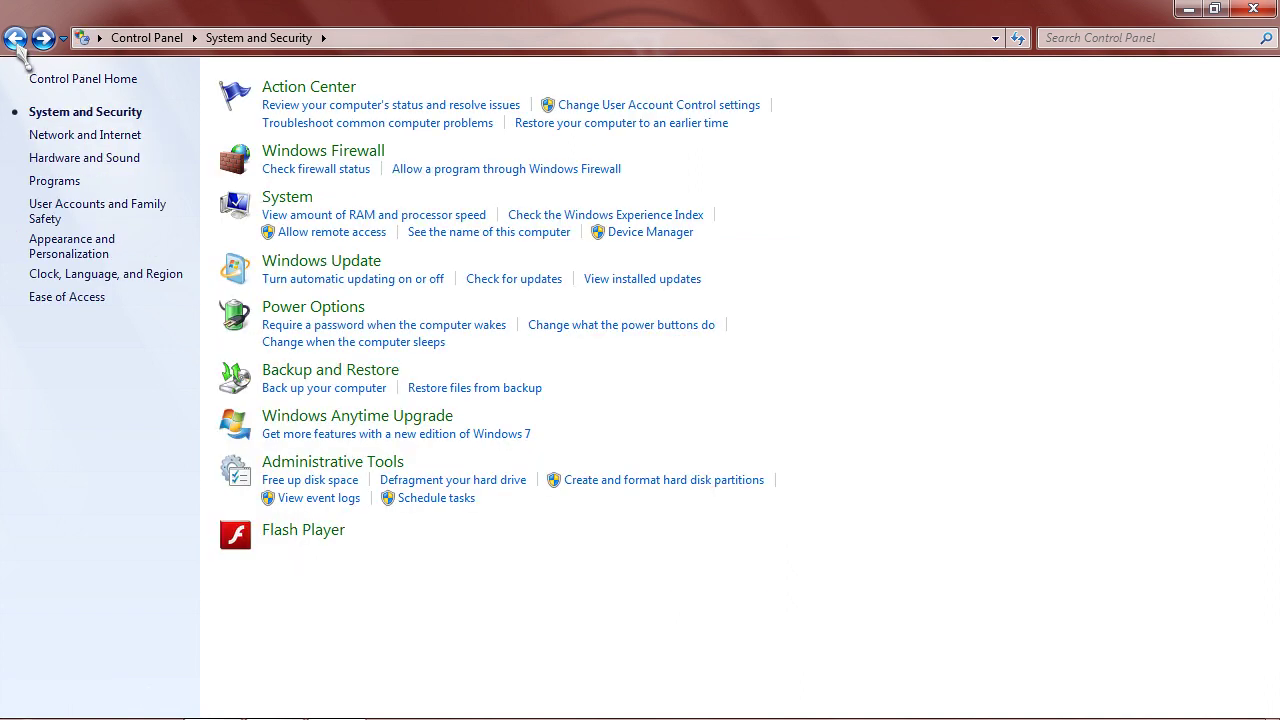
{"action": "left_click", "coordinate": [16, 38]}
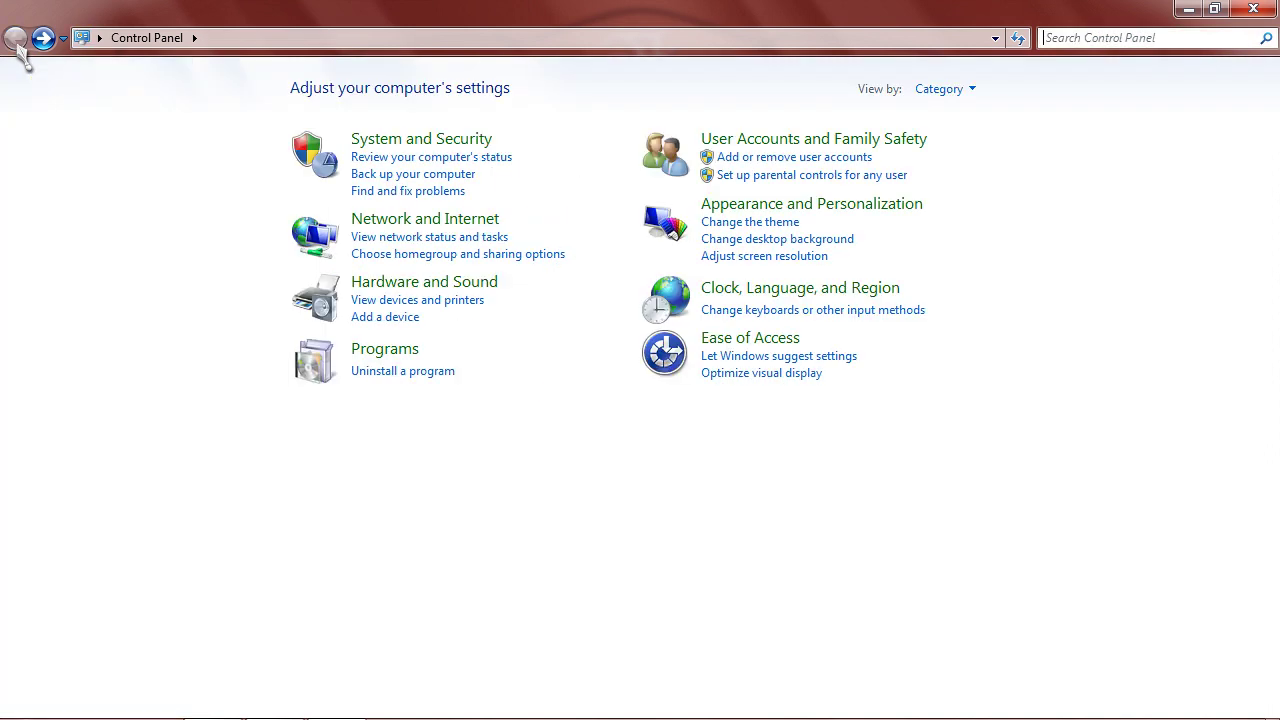
Switch the Control Panel view to large icons and open Windows Firewall.
{"action": "left_click", "coordinate": [967, 92]}
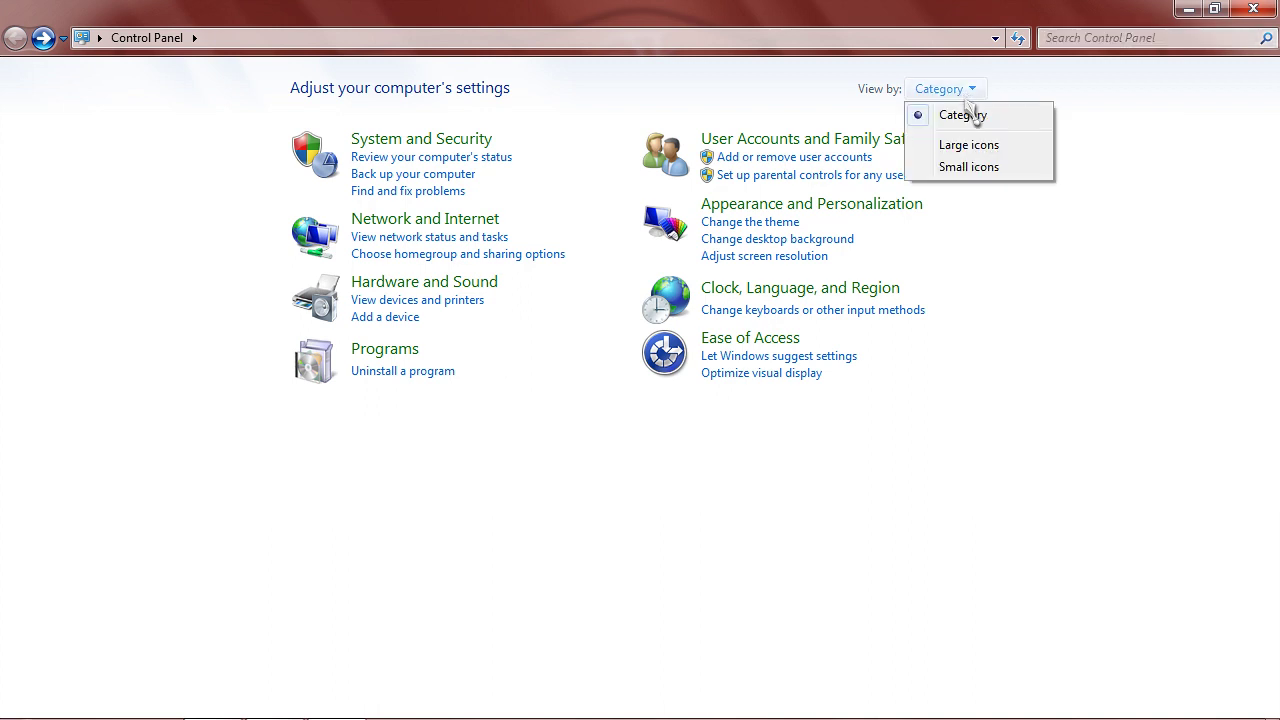
{"action": "left_click", "coordinate": [967, 150]}
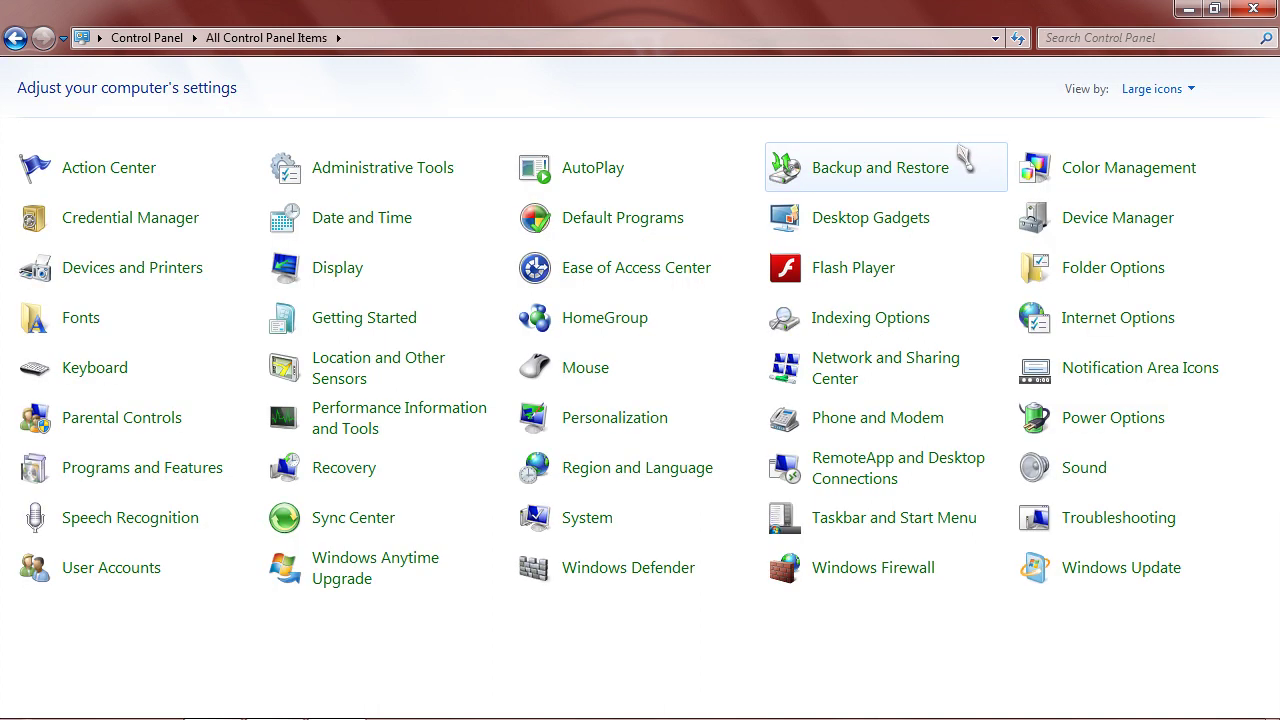
{"action": "left_click", "coordinate": [894, 588]}
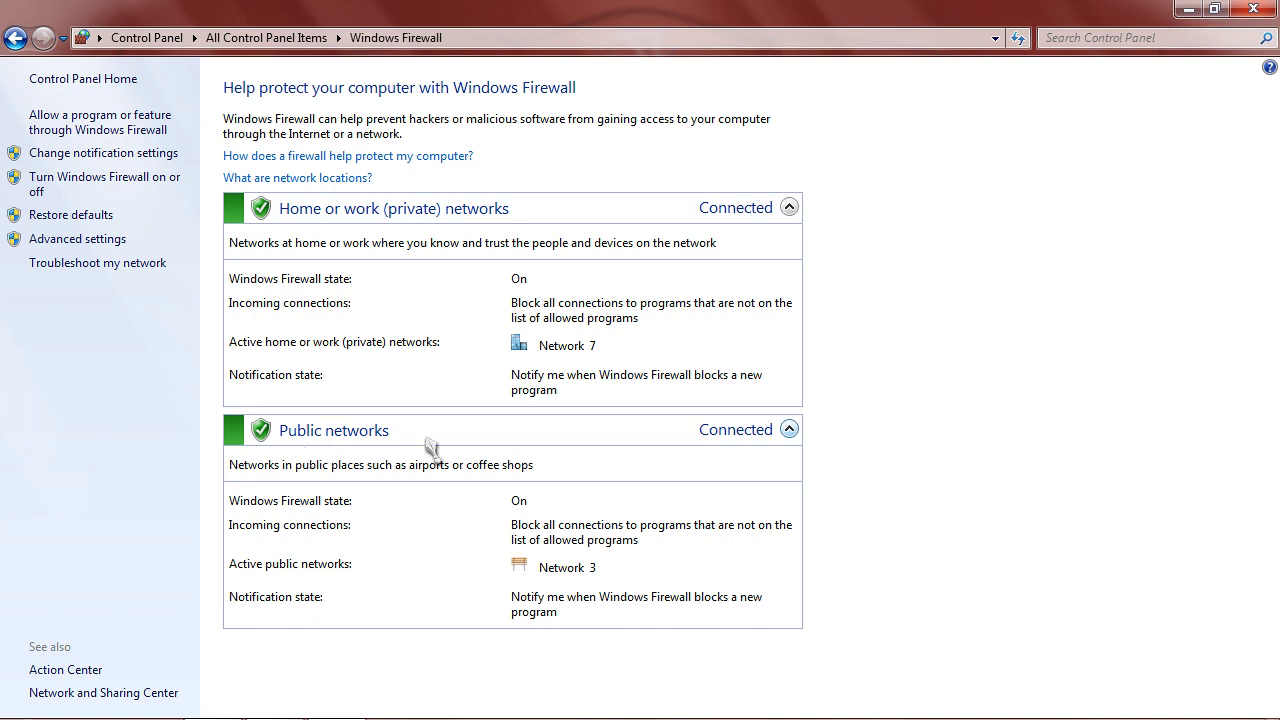
Examine the programs and features allowed through Windows Firewall, and return to the firewall overview.
{"action": "left_click", "coordinate": [116, 132]}
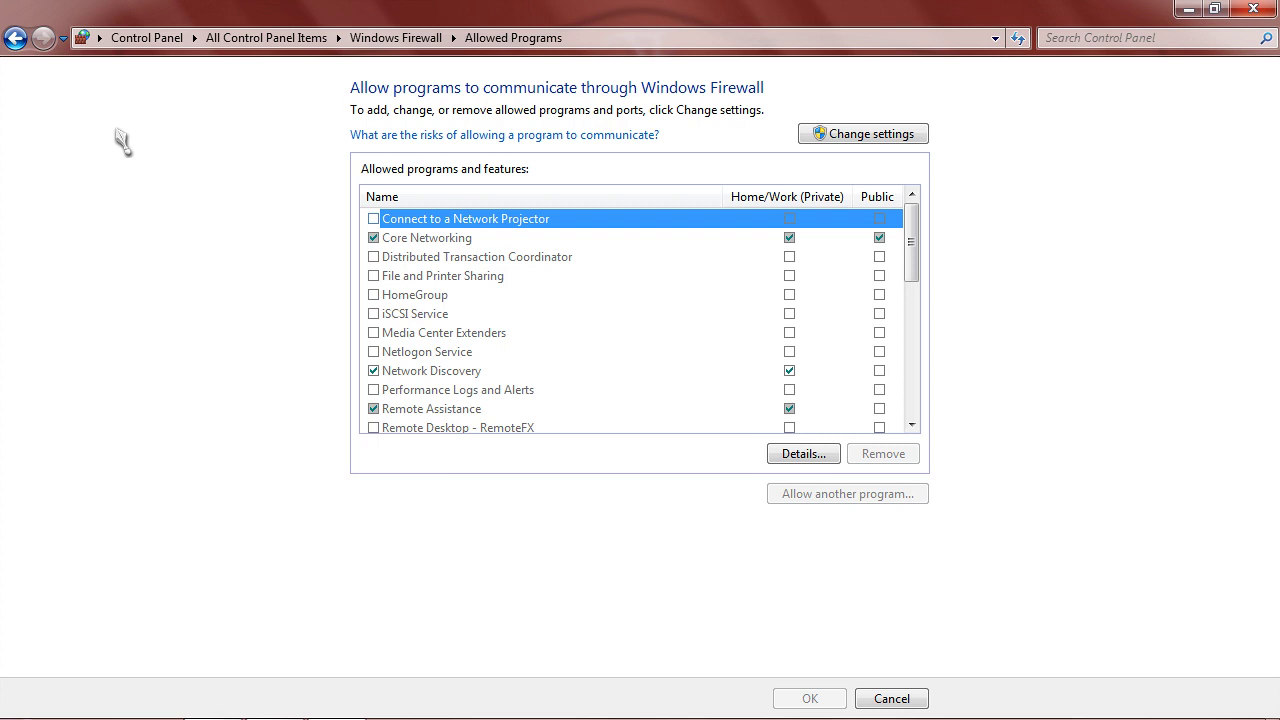
{"action": "scroll", "coordinate": [914, 256], "scroll_direction": "down", "scroll_amount": 2}
{"action": "mouse_move", "coordinate": [914, 254]}
{"action": "left_mouse_down"}
{"action": "mouse_move", "coordinate": [916, 395]}
{"action": "mouse_move", "coordinate": [917, 249]}
{"action": "left_mouse_up"}
{"action": "left_click", "coordinate": [15, 38]}
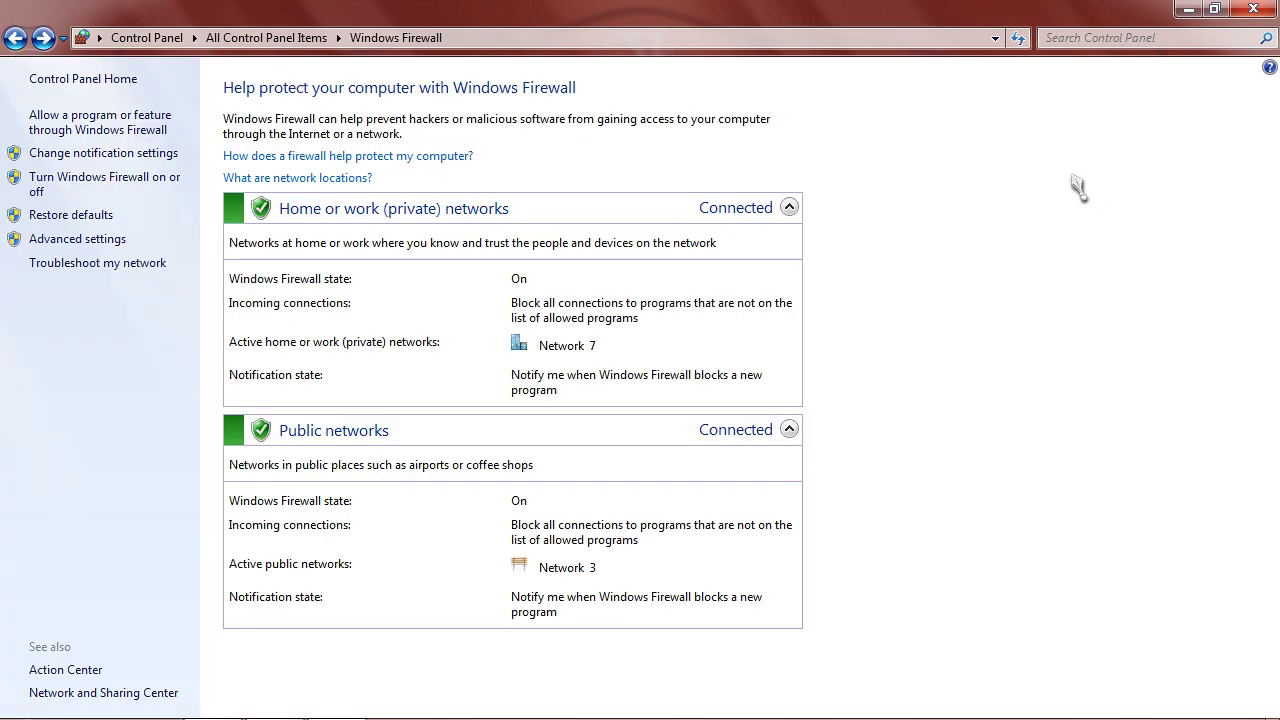
Minimize the Control Panel window and launch HydraIRC from the desktop.
{"action": "left_click", "coordinate": [1188, 10]}
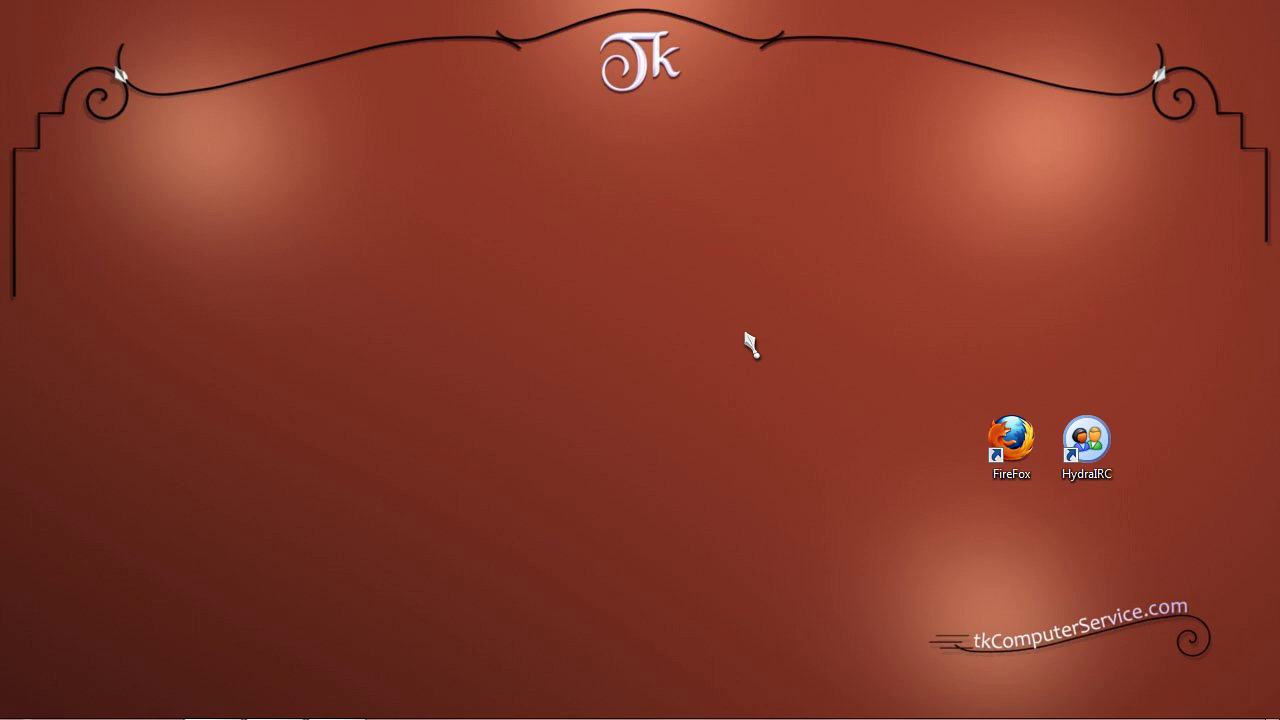
{"action": "left_click", "coordinate": [1086, 462]}
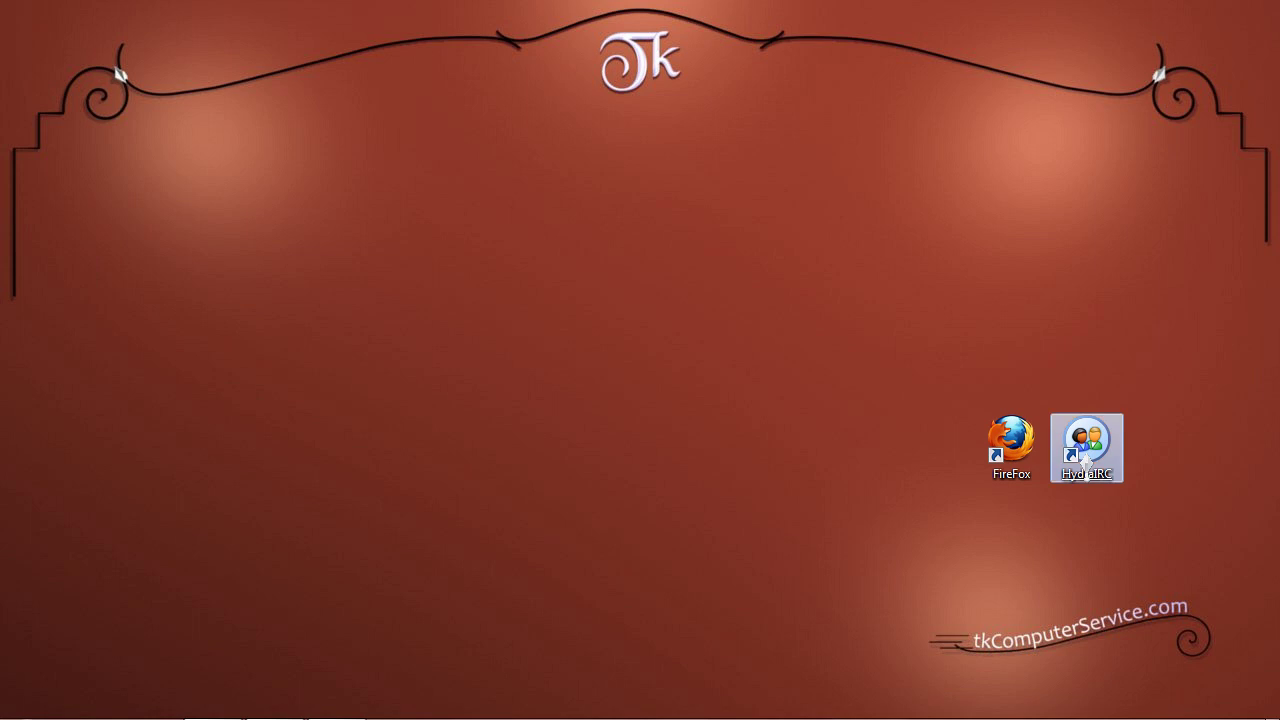
{"action": "double_click", "coordinate": [1086, 462]}
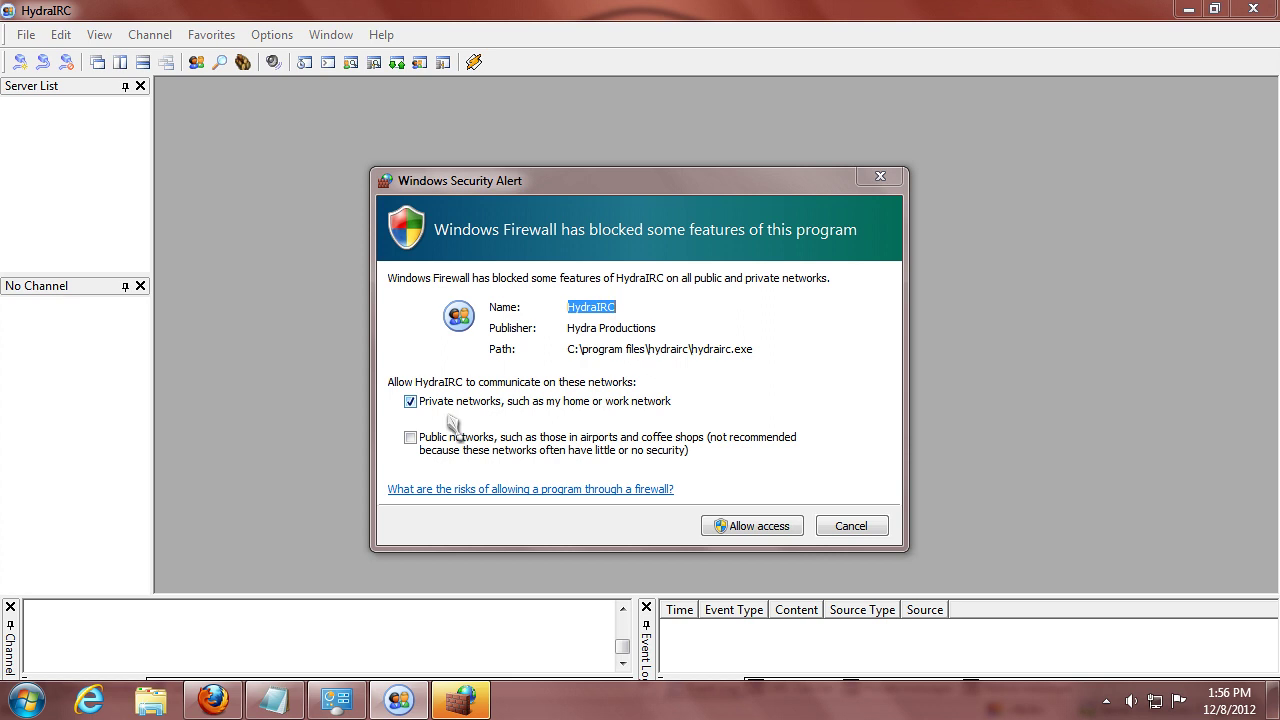
Deselect private networks in HydraIRC's firewall alert, dismiss the alert without allowing access, and close HydraIRC.
{"action": "left_click", "coordinate": [410, 402]}
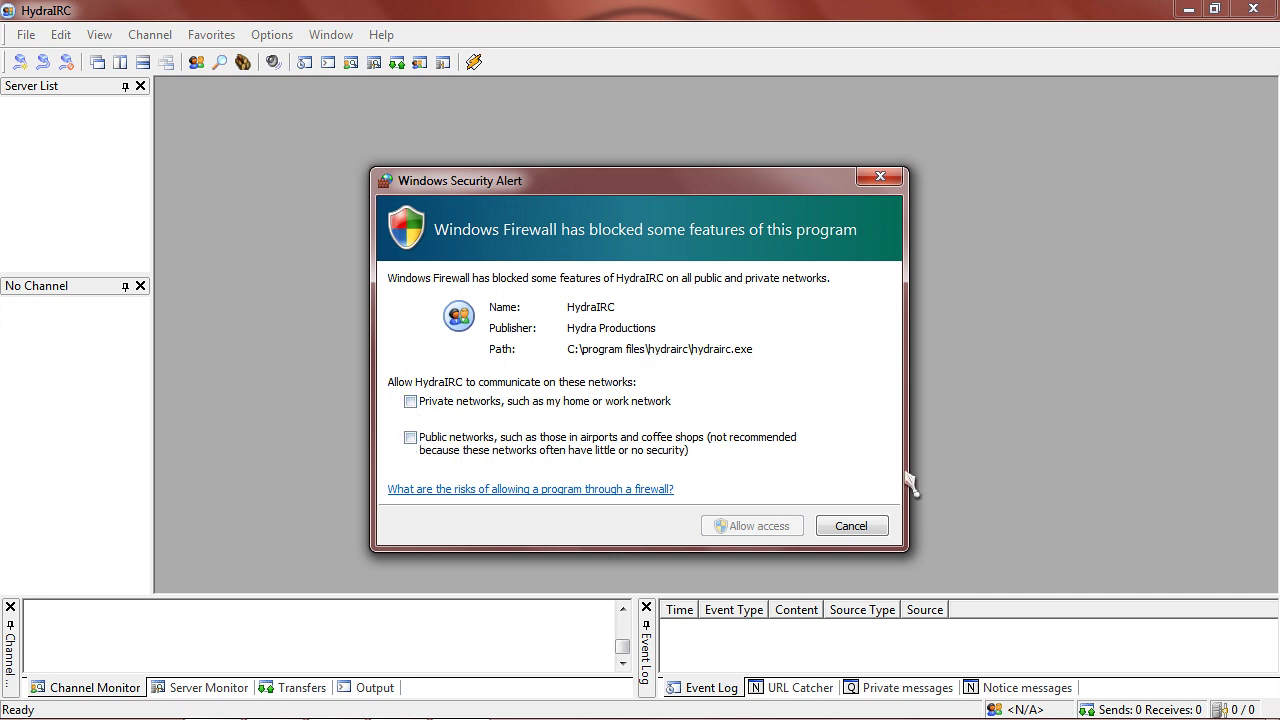
{"action": "left_click", "coordinate": [862, 528]}
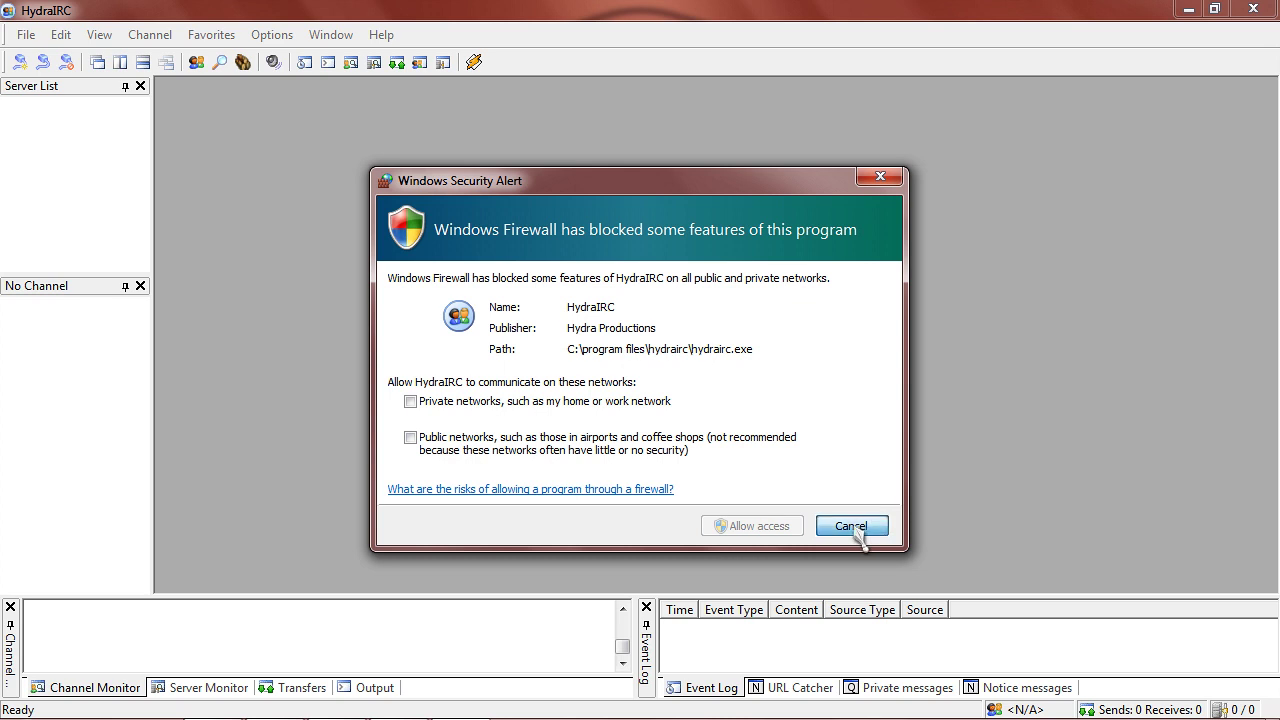
{"action": "left_click", "coordinate": [840, 446]}
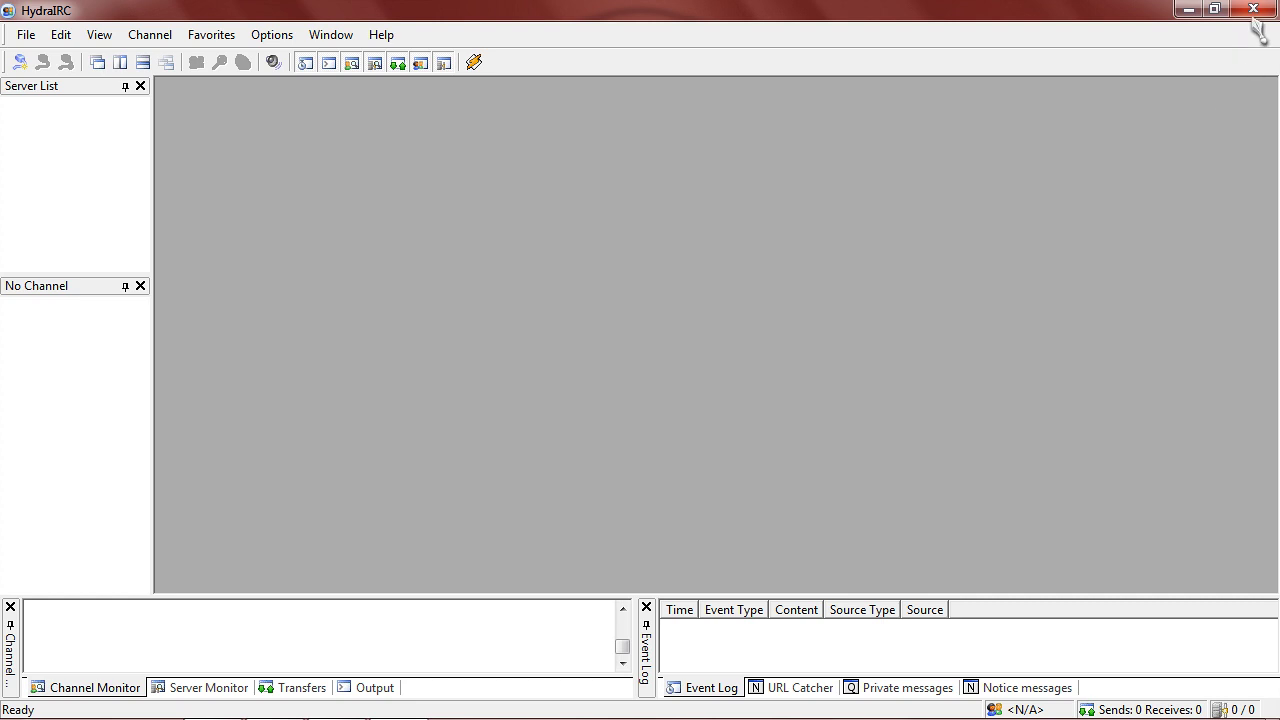
{"action": "left_click", "coordinate": [1253, 10]}
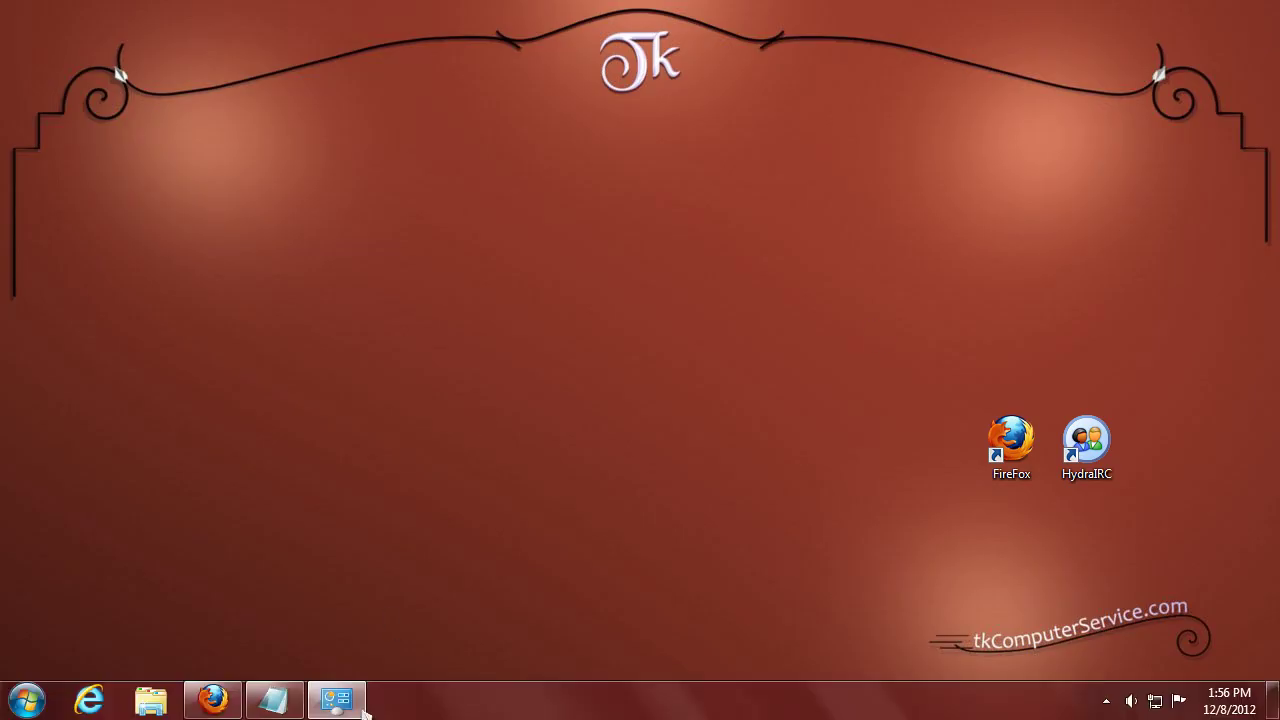
Restore the Windows Firewall window, open its allowed programs list and unlock the list for changes.
{"action": "left_click", "coordinate": [337, 698]}
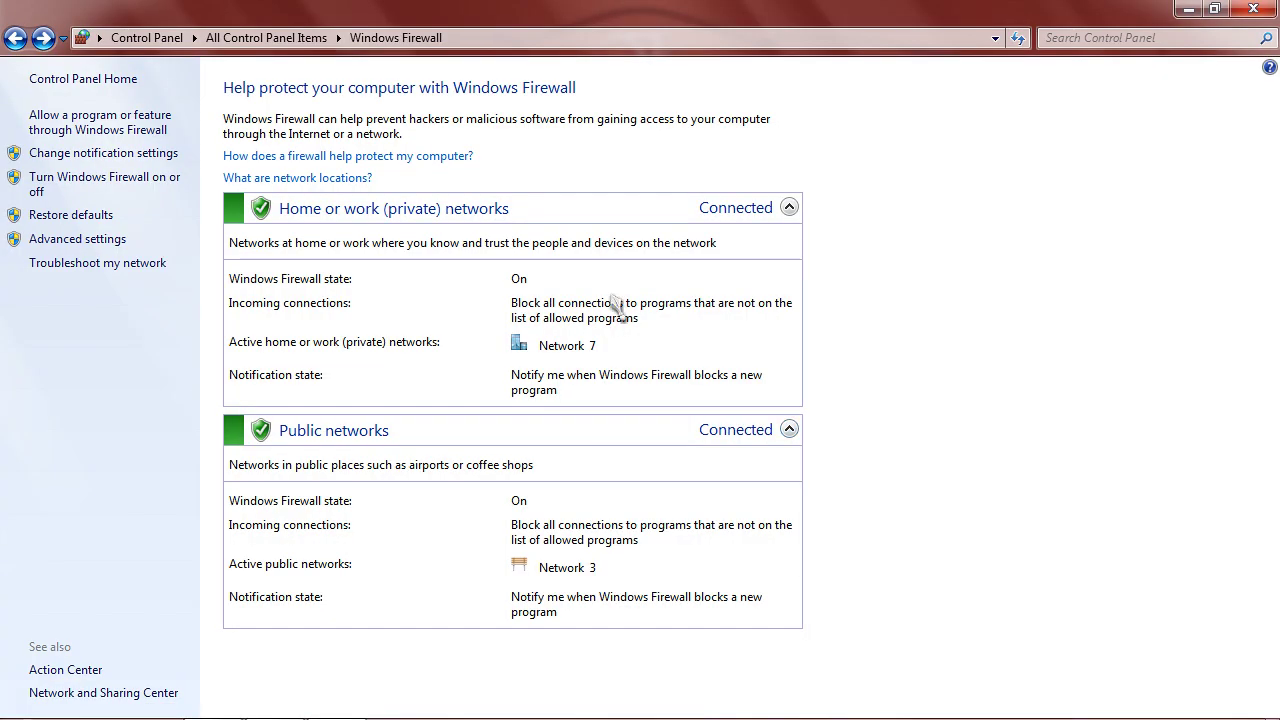
{"action": "left_click", "coordinate": [88, 130]}
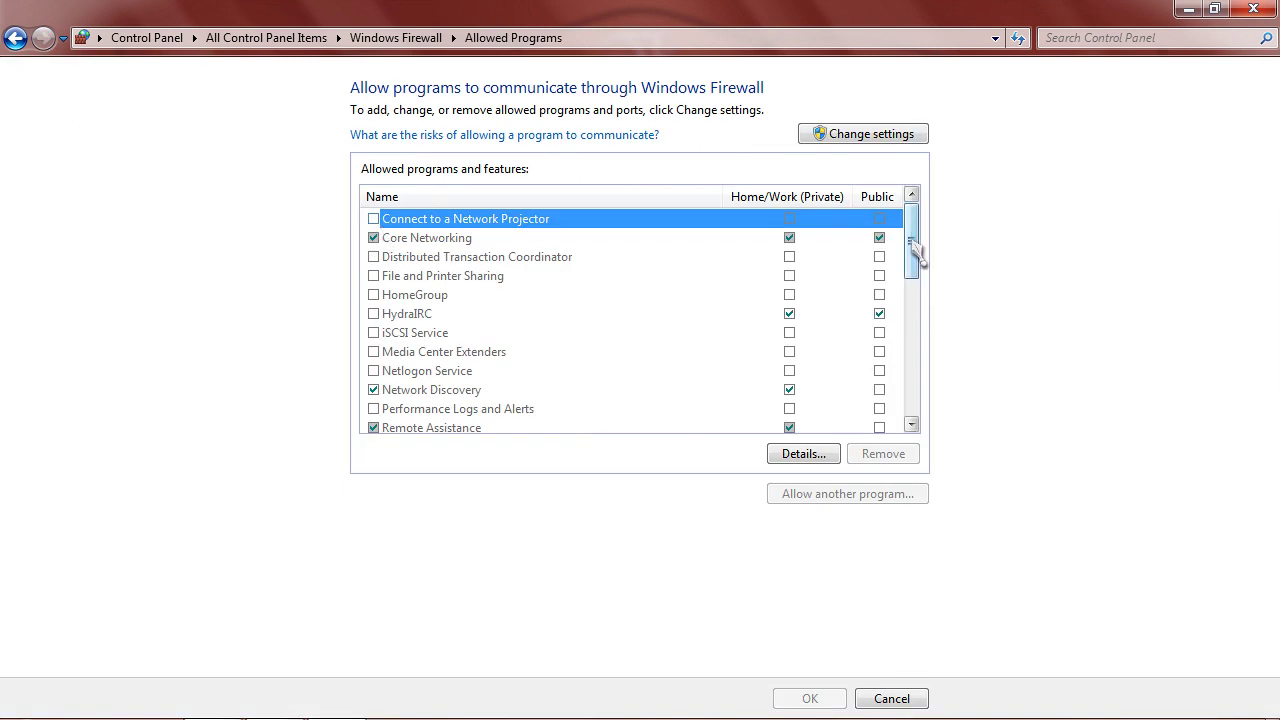
{"action": "left_click_drag", "start_coordinate": [915, 240], "coordinate": [914, 248]}
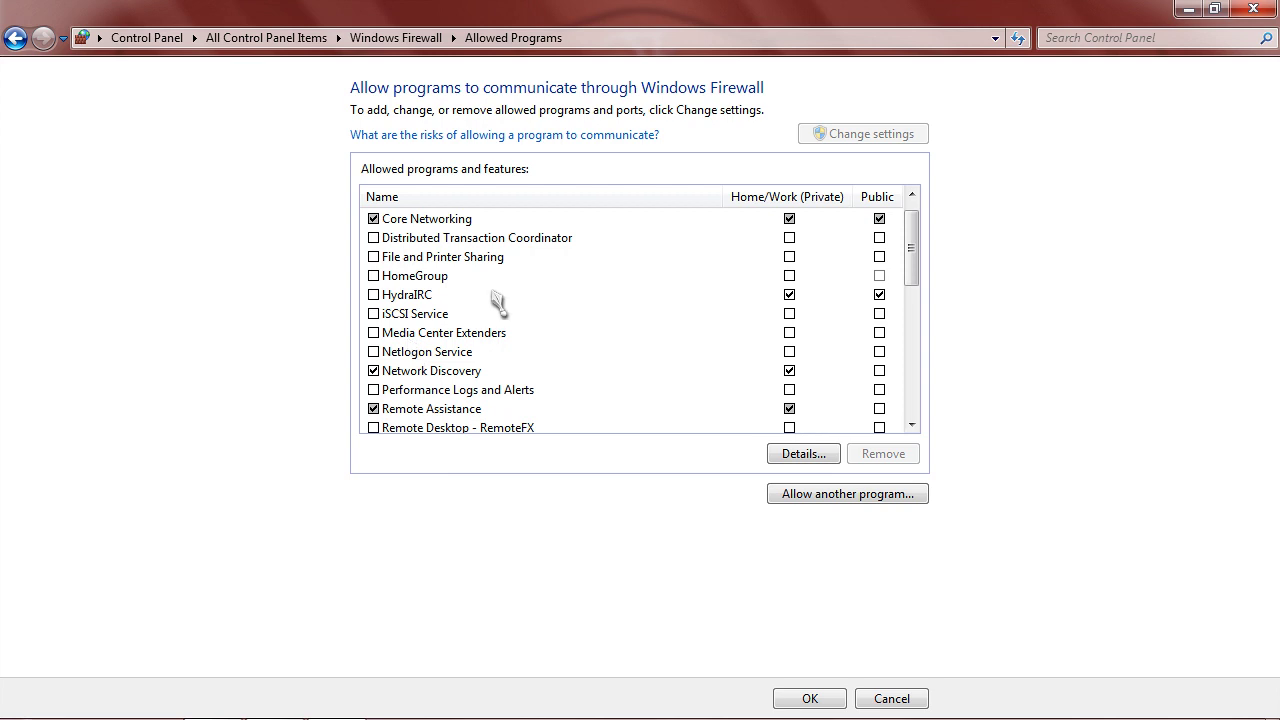
View the details of the HydraIRC entry in the allowed programs list.
{"action": "left_click", "coordinate": [425, 292]}
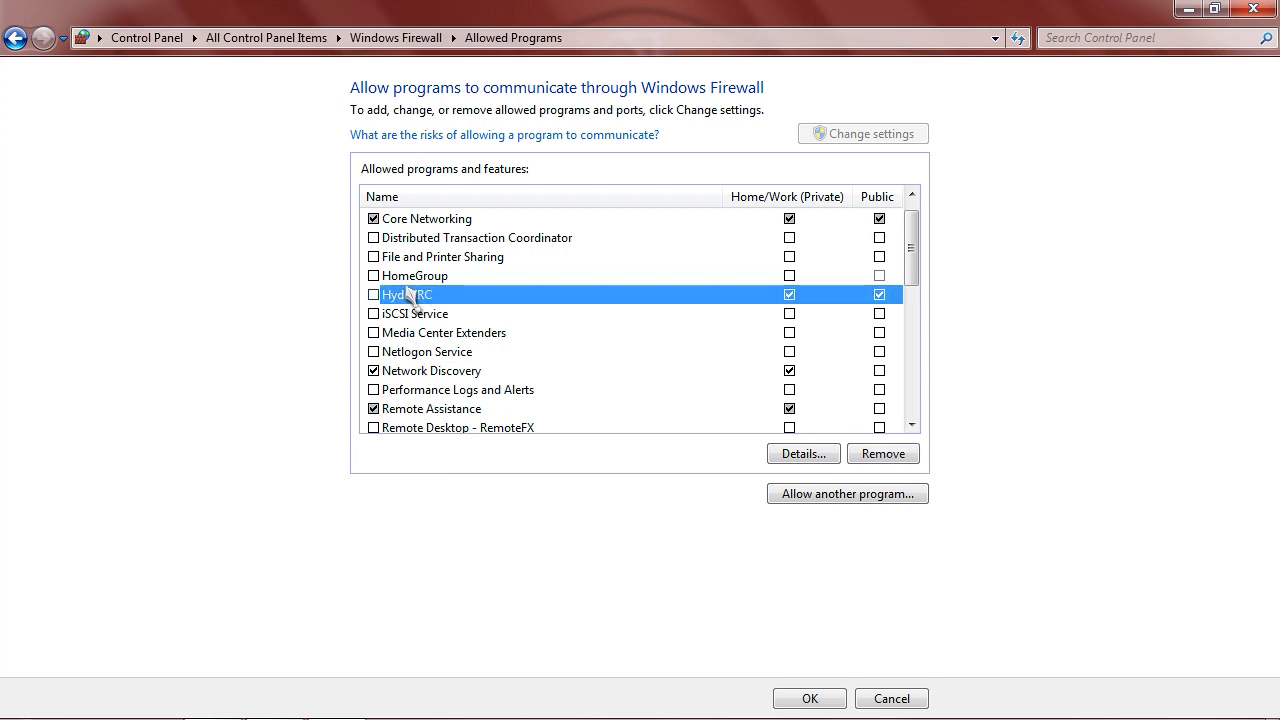
{"action": "left_click", "coordinate": [806, 455]}
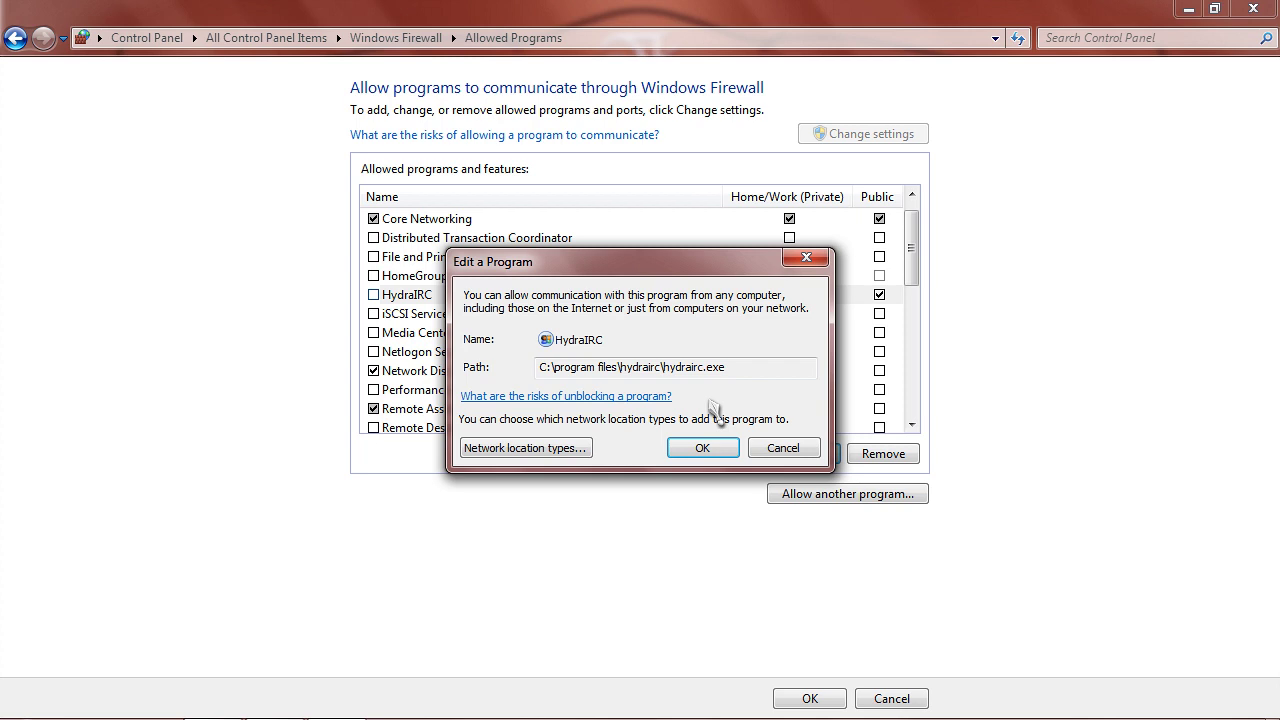
{"action": "left_click", "coordinate": [717, 450]}
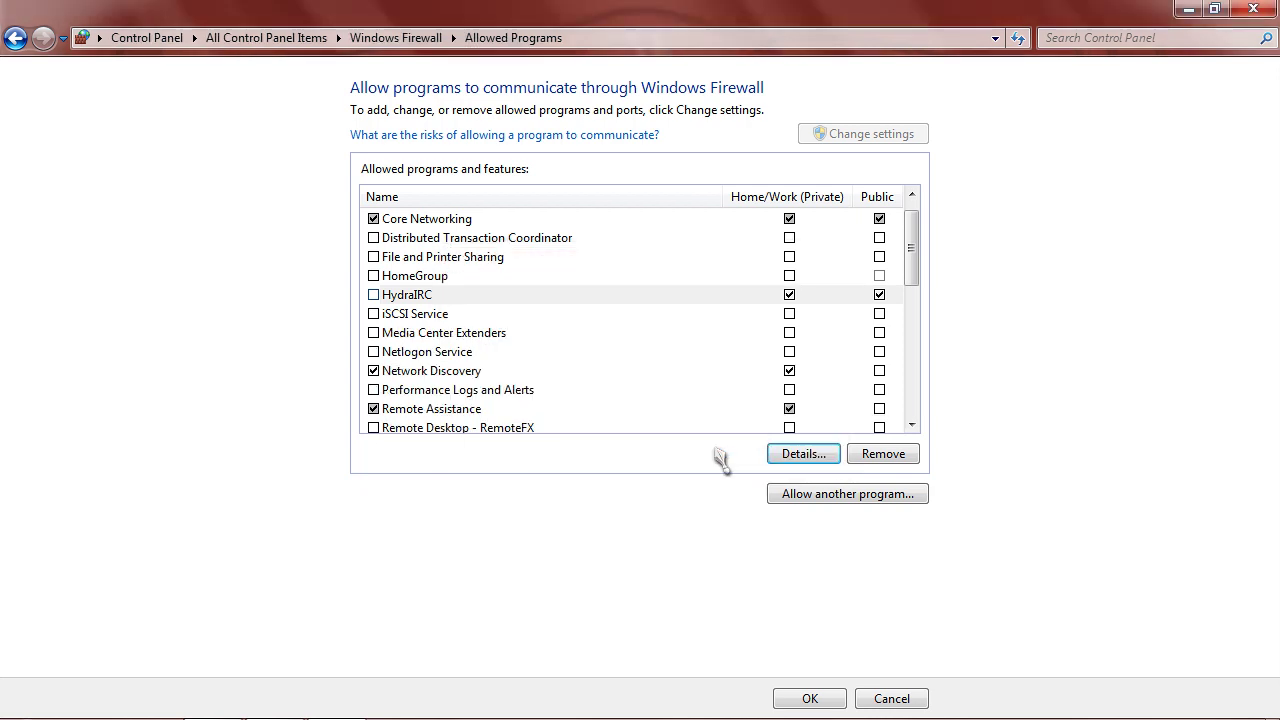
Select the HydraIRC application in its Program Files folder as another program to allow, and back out to the firewall overview without adding it.
{"action": "left_click", "coordinate": [855, 494]}
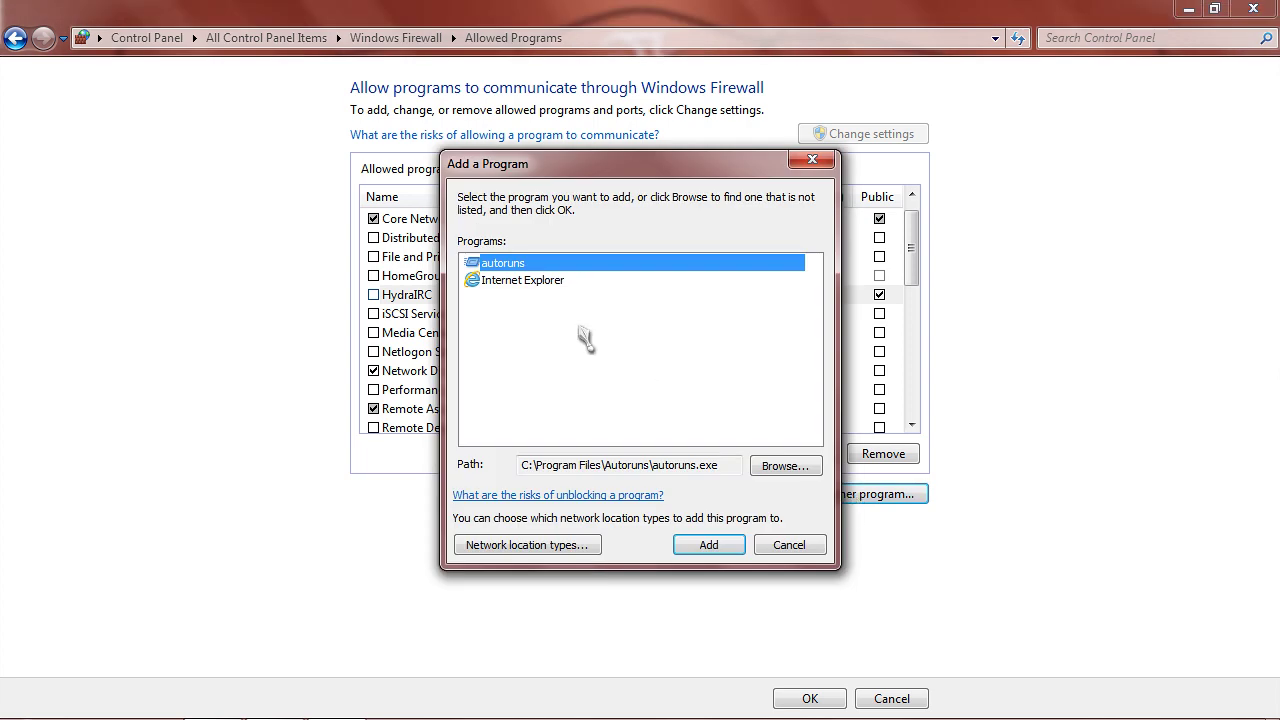
{"action": "left_click", "coordinate": [785, 472]}
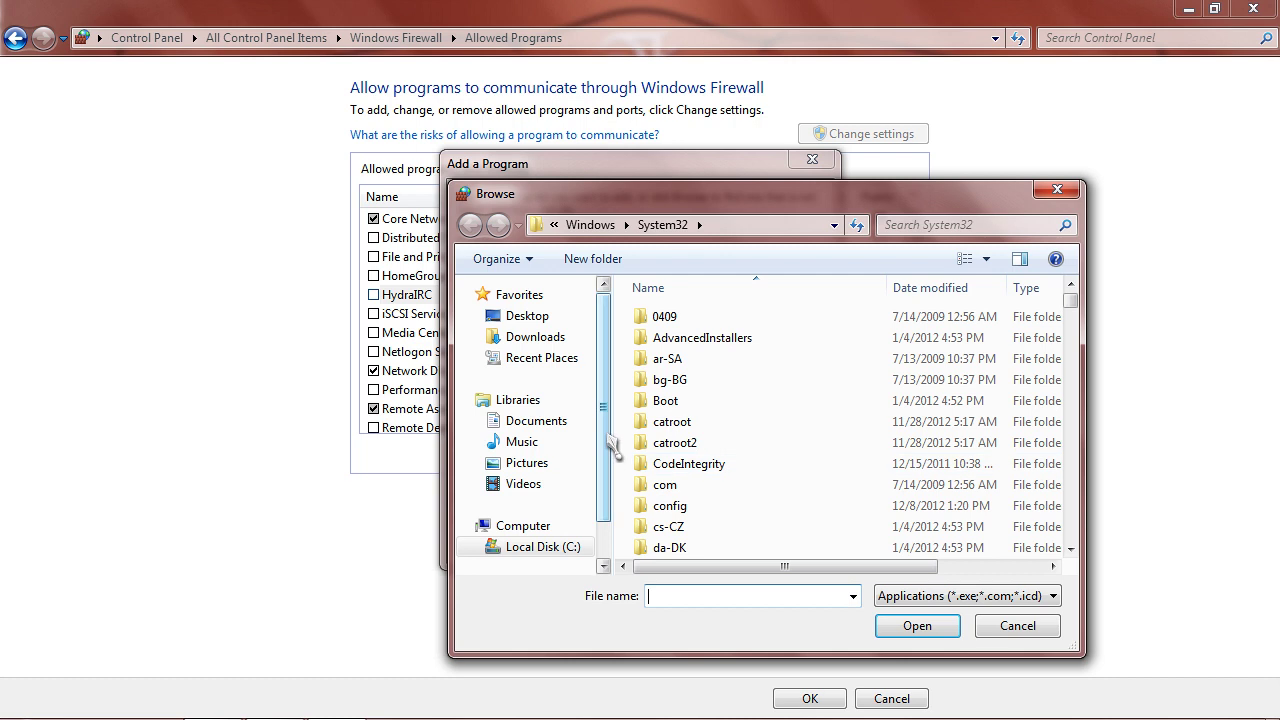
{"action": "left_click_drag", "start_coordinate": [604, 434], "coordinate": [609, 492]}
{"action": "left_click", "coordinate": [478, 496]}
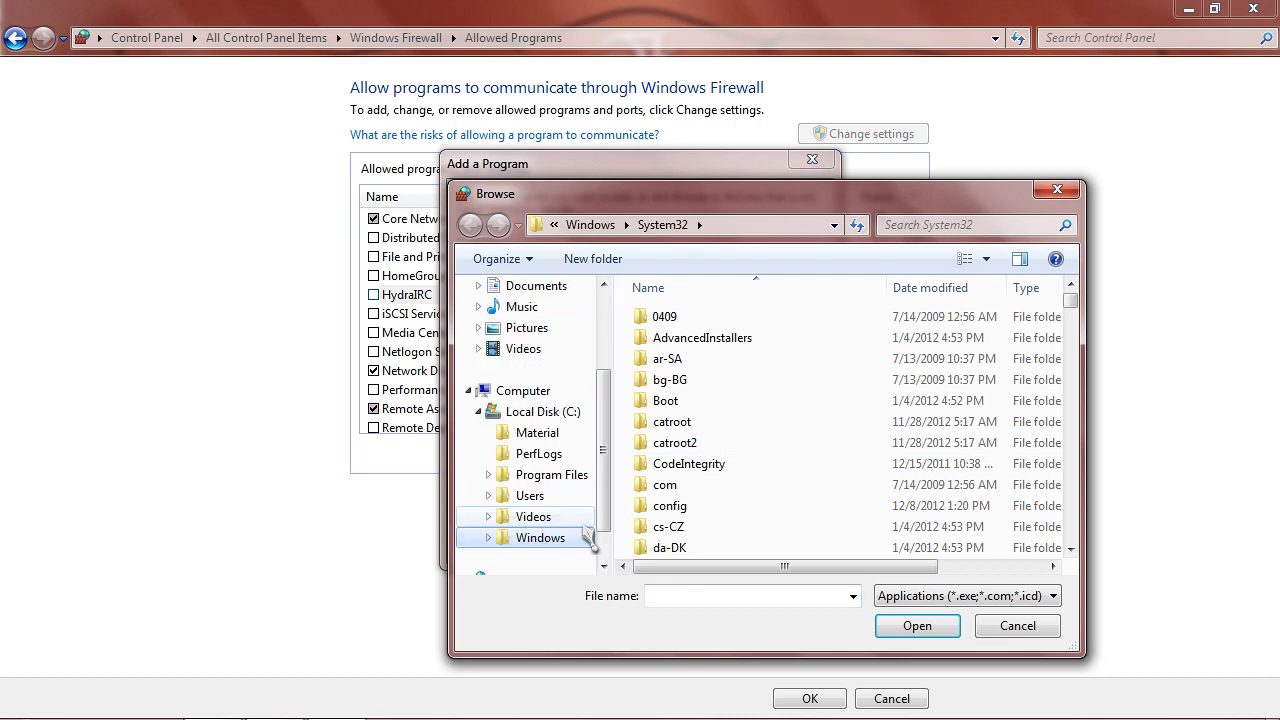
{"action": "left_click", "coordinate": [489, 474]}
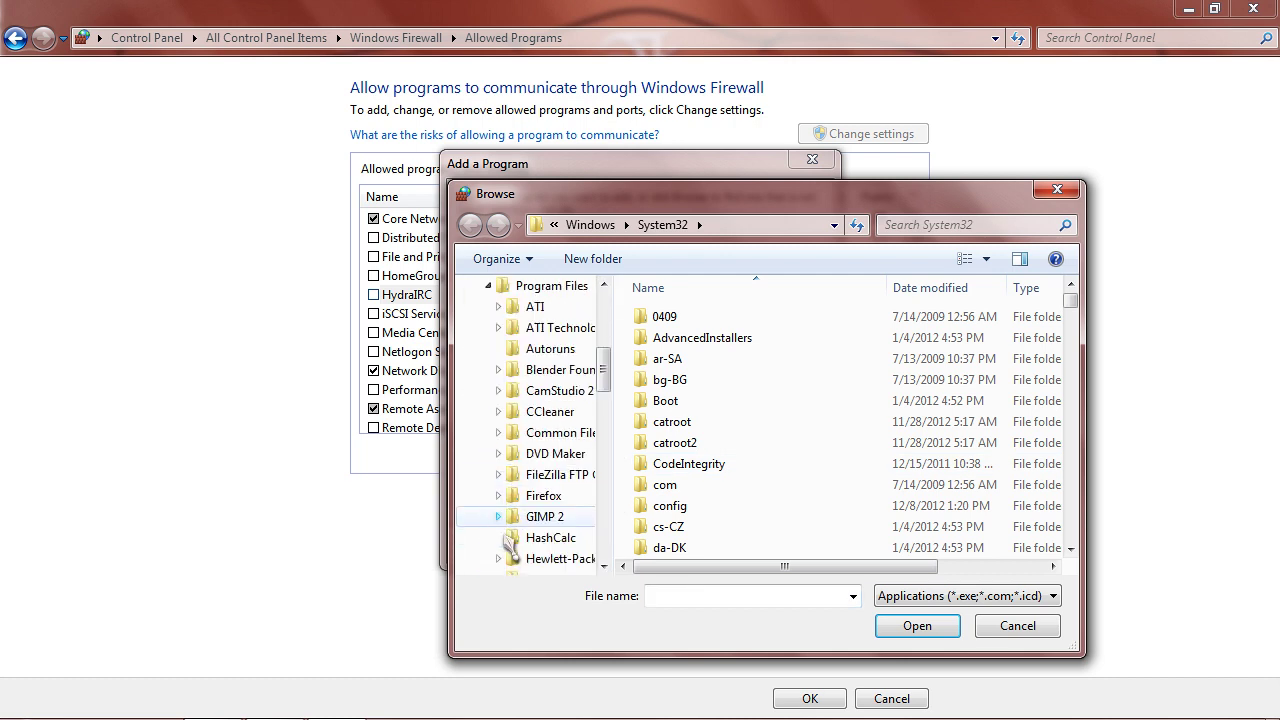
{"action": "scroll", "coordinate": [608, 440], "scroll_direction": "down", "scroll_amount": 2}
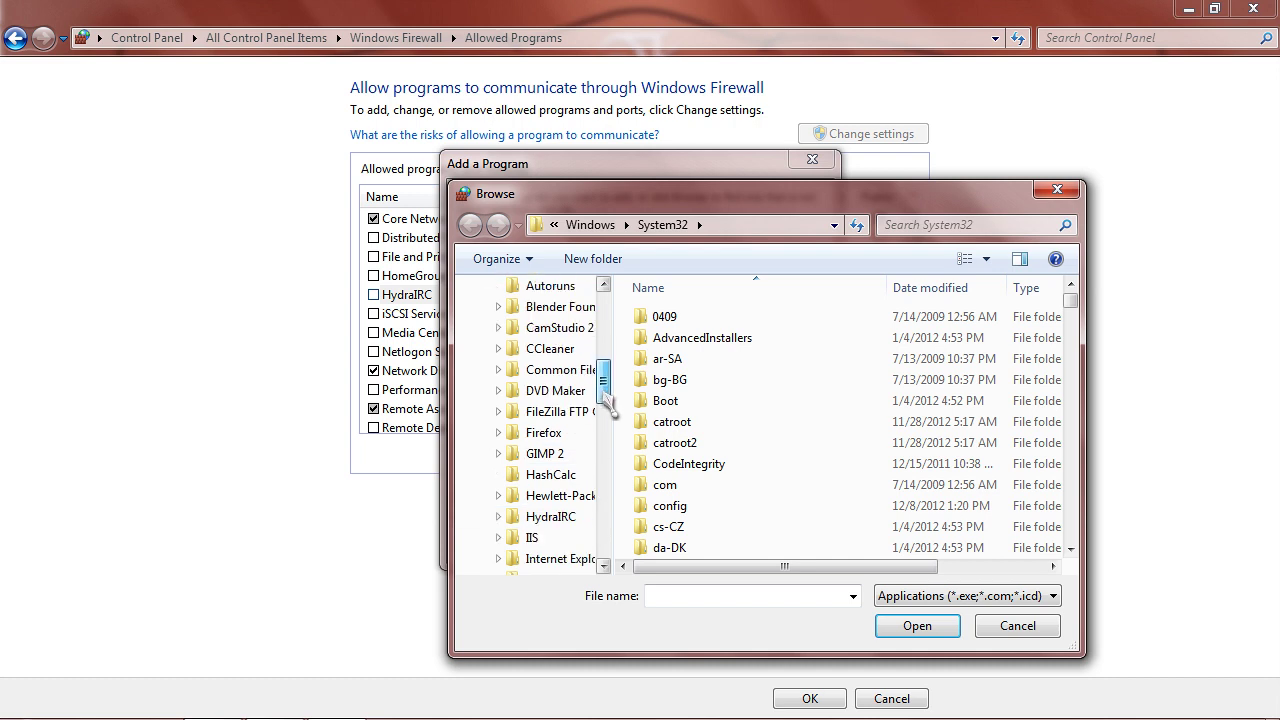
{"action": "scroll", "coordinate": [608, 410], "scroll_direction": "down", "scroll_amount": 1}
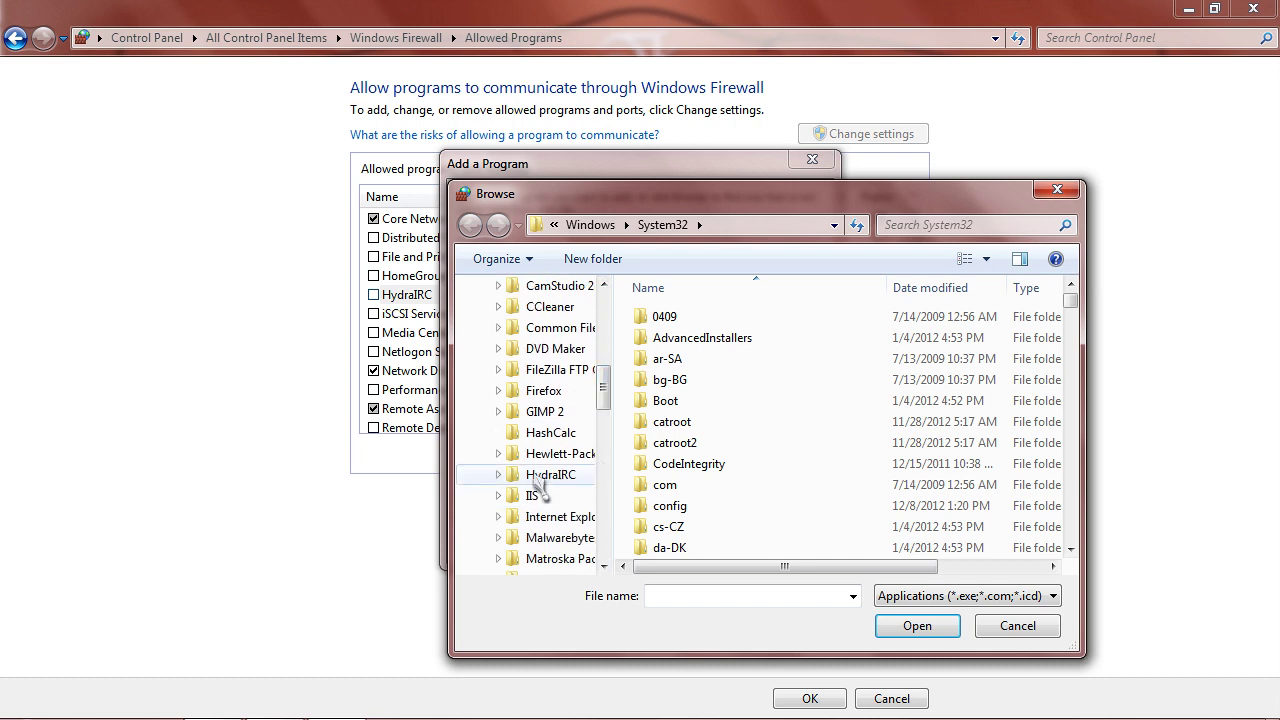
{"action": "left_click", "coordinate": [540, 476]}
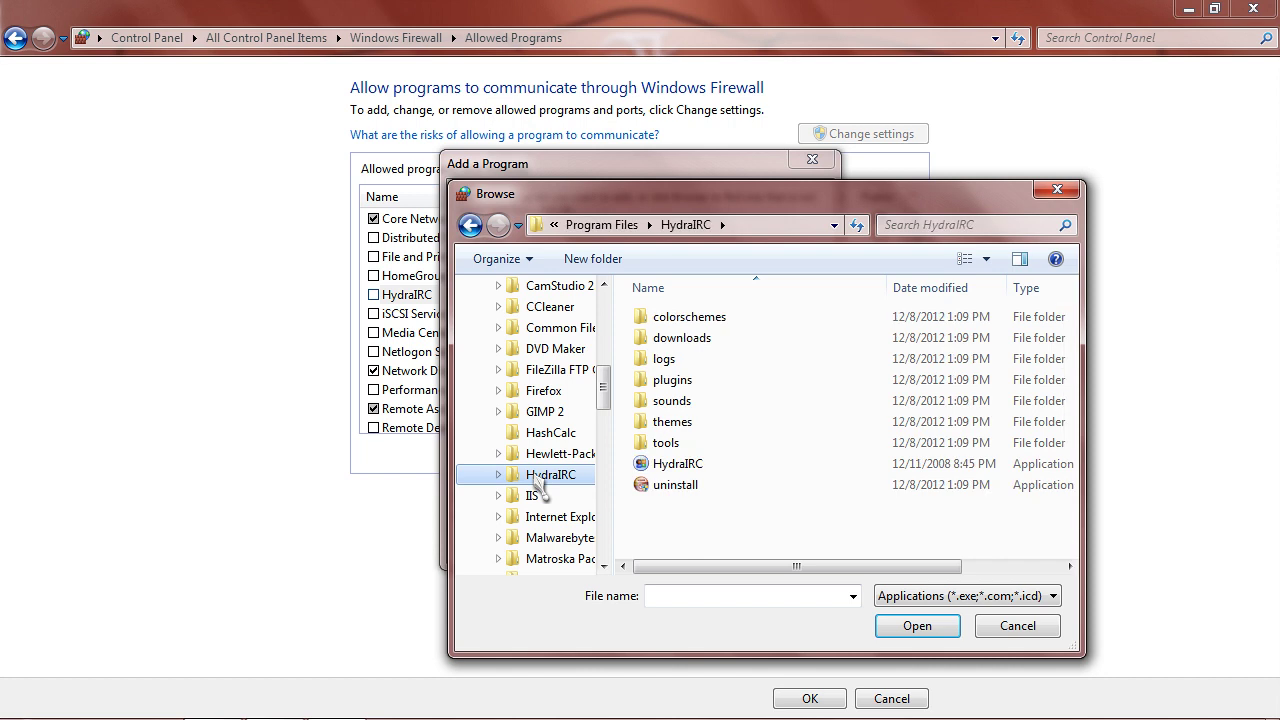
{"action": "left_click", "coordinate": [680, 464]}
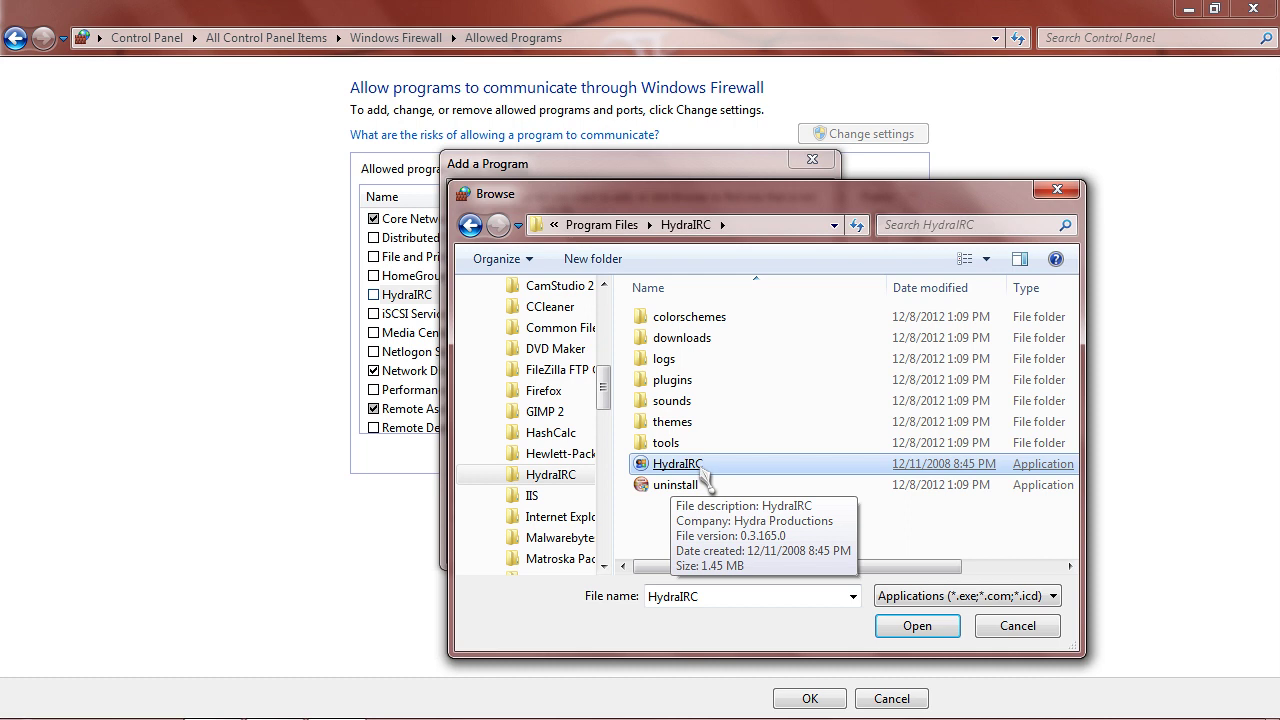
{"action": "left_click", "coordinate": [1012, 632]}
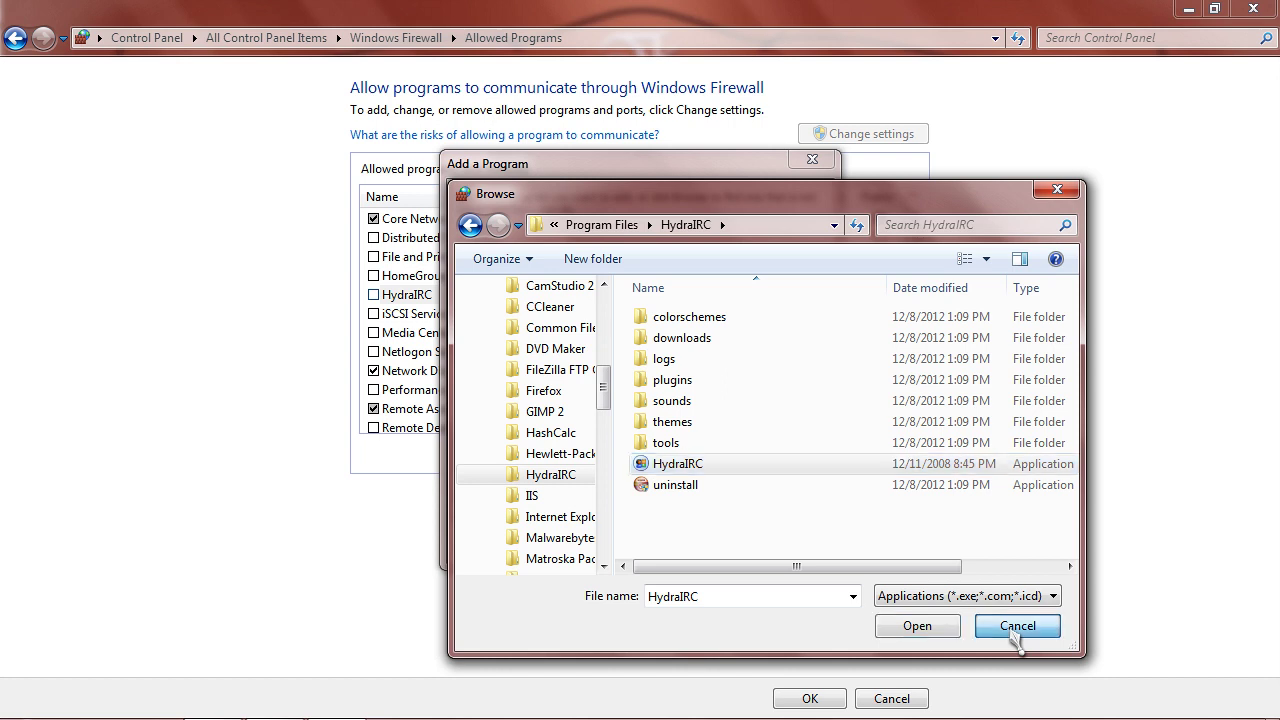
{"action": "left_click", "coordinate": [788, 546]}
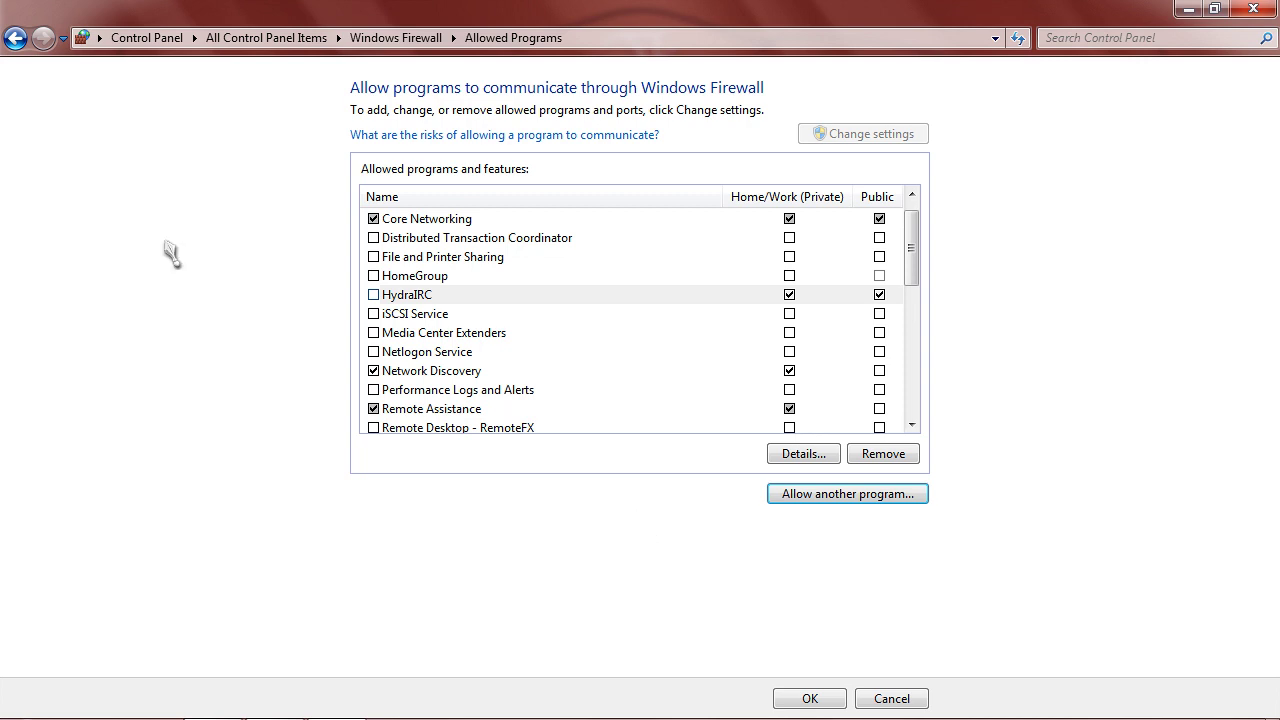
{"action": "left_click", "coordinate": [15, 38]}
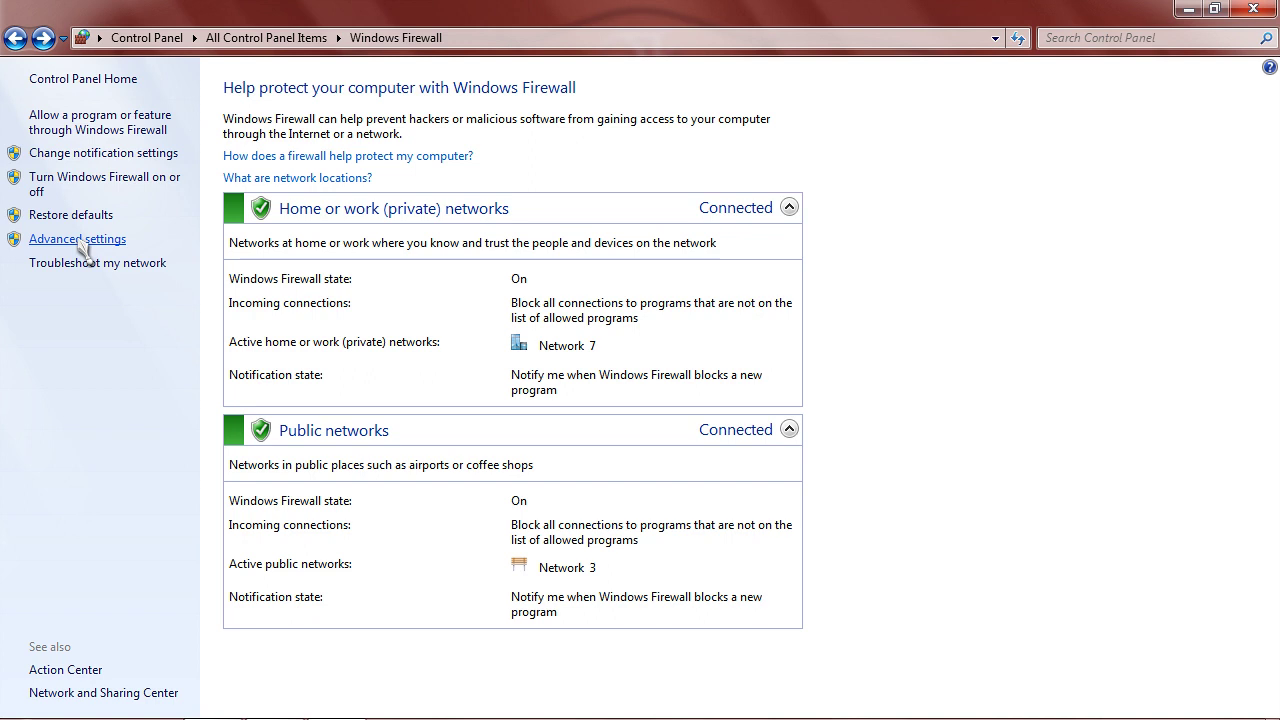
Open the firewall's advanced settings in a maximized window and display the inbound rules.
{"action": "left_click", "coordinate": [80, 241]}
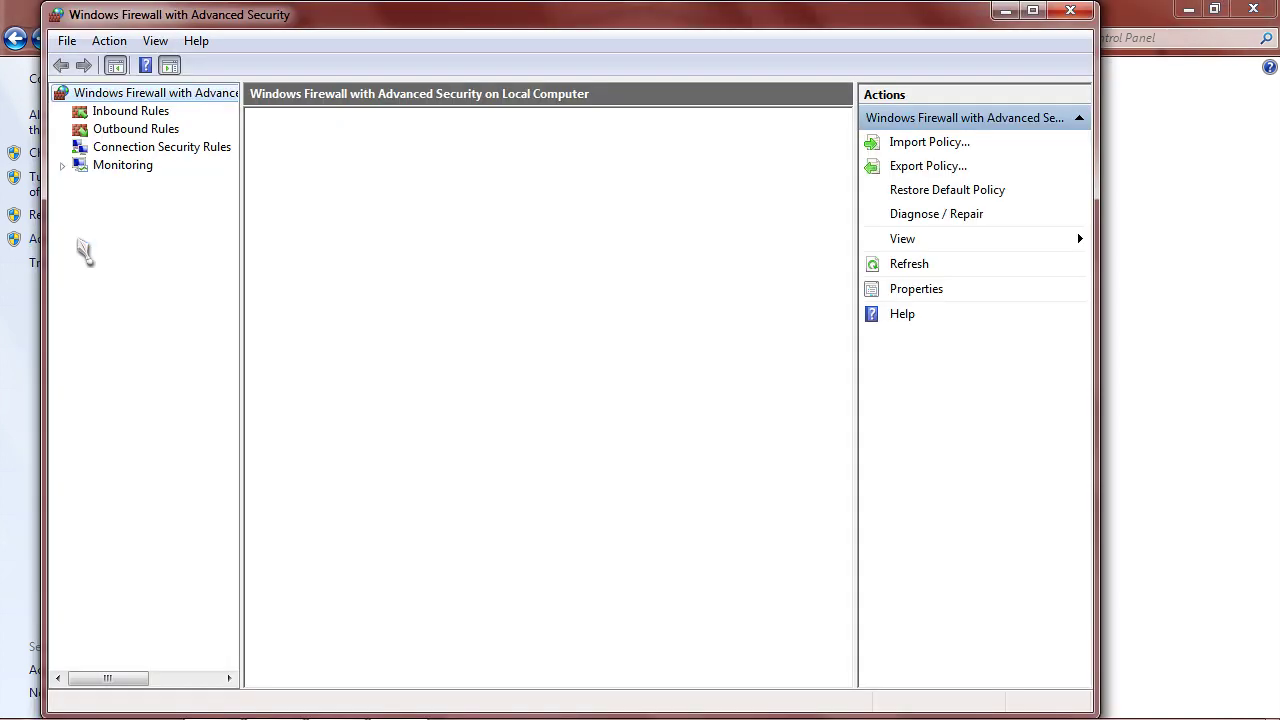
{"action": "left_click", "coordinate": [1034, 11]}
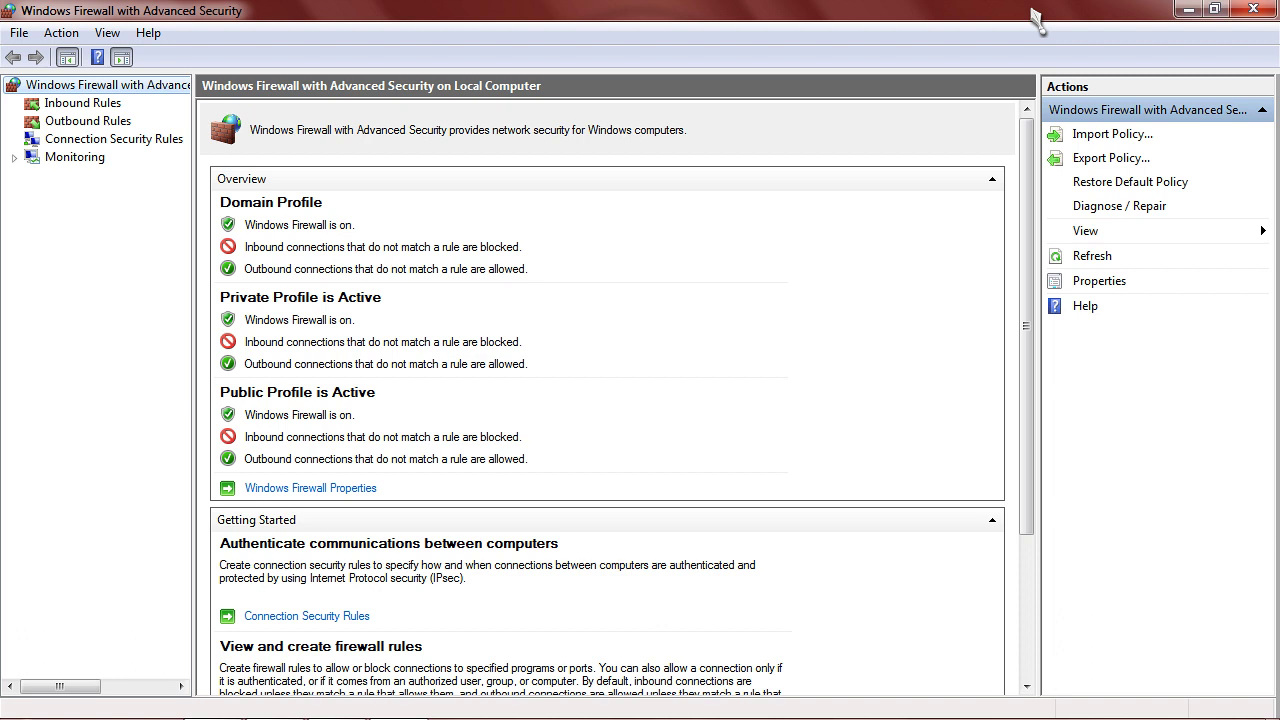
{"action": "left_click", "coordinate": [82, 103]}
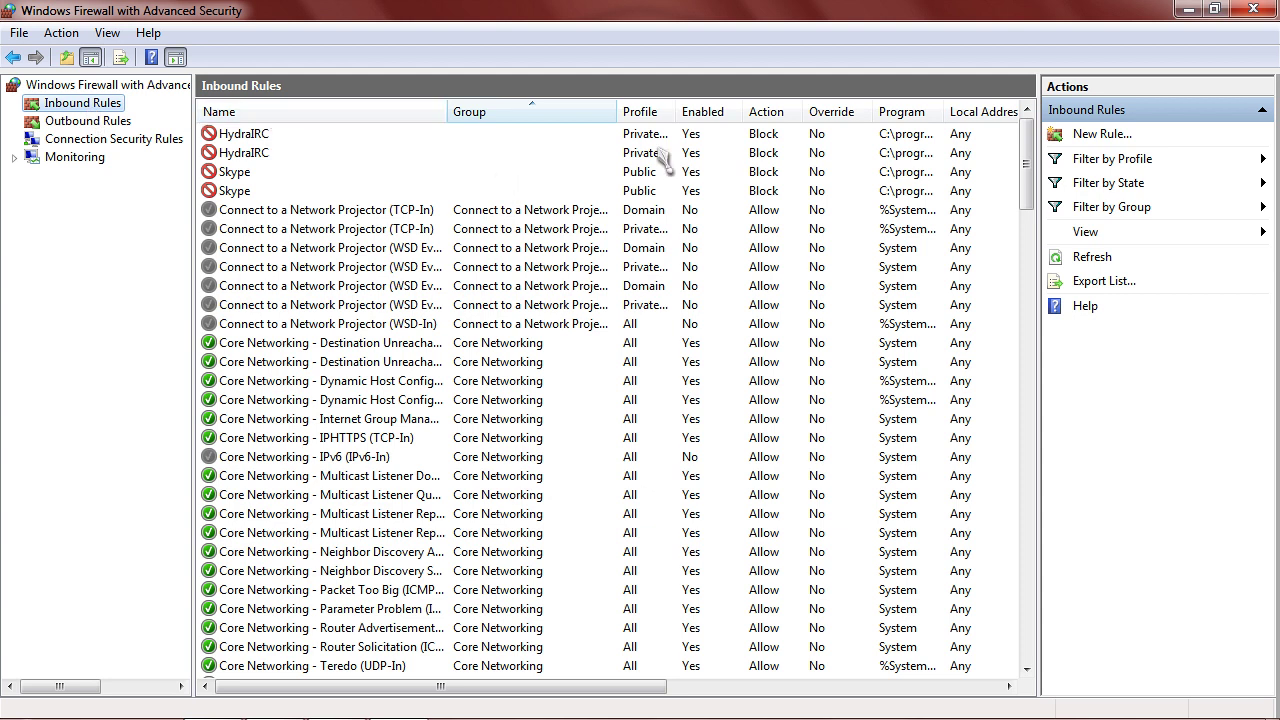
Fit the Profile, Enabled and Program columns to read the inbound rules' details, and close the advanced firewall console.
{"action": "double_click", "coordinate": [677, 114]}
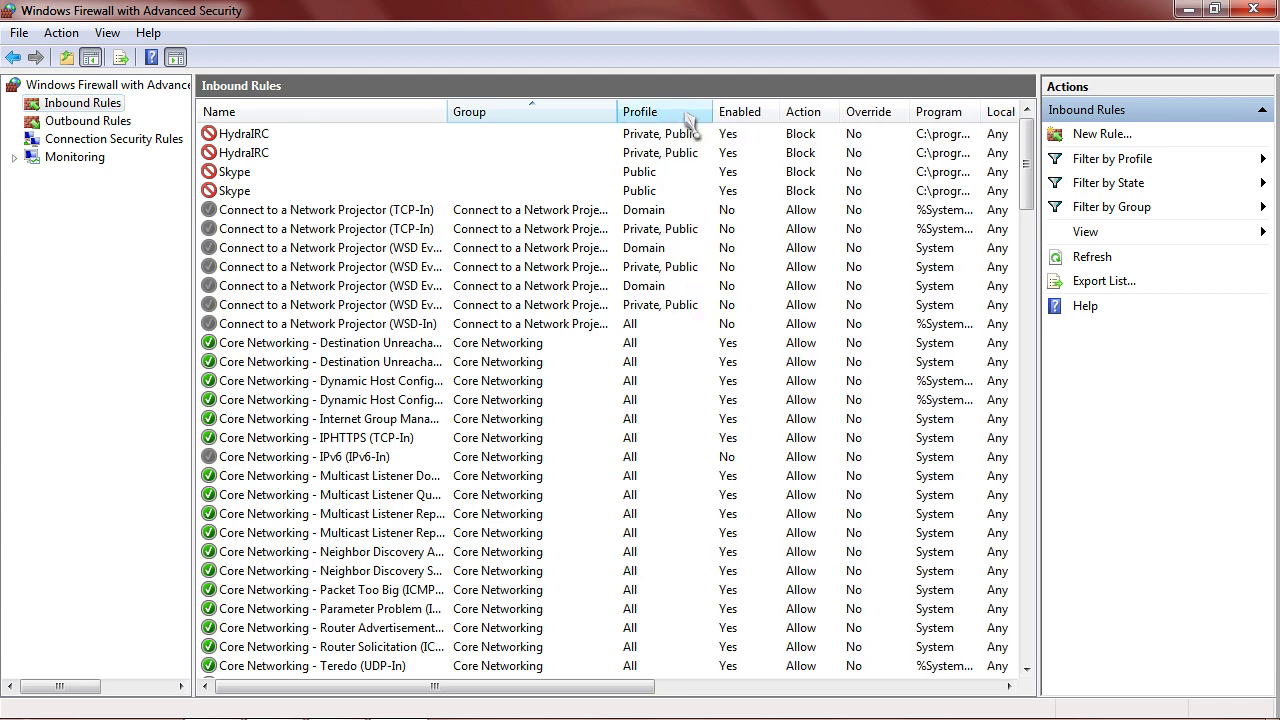
{"action": "double_click", "coordinate": [781, 114]}
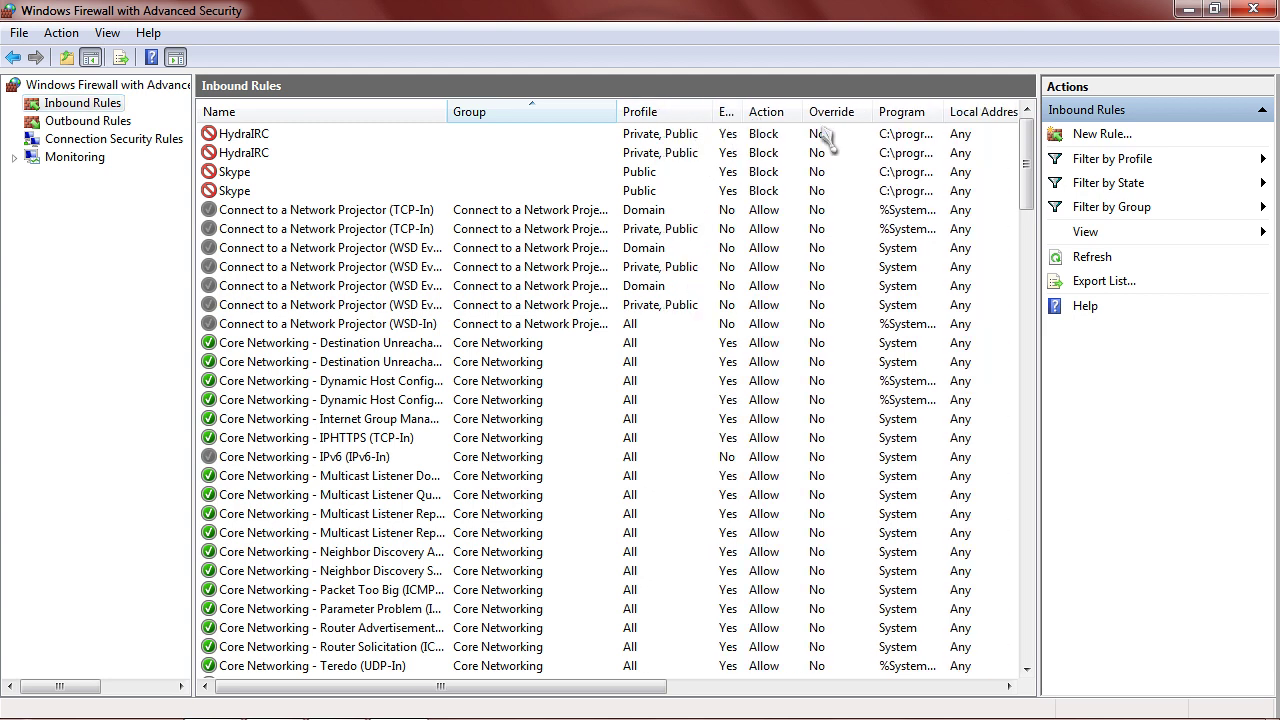
{"action": "double_click", "coordinate": [944, 114]}
{"action": "left_click_drag", "start_coordinate": [598, 688], "coordinate": [985, 691]}
{"action": "left_click_drag", "start_coordinate": [706, 688], "coordinate": [449, 690]}
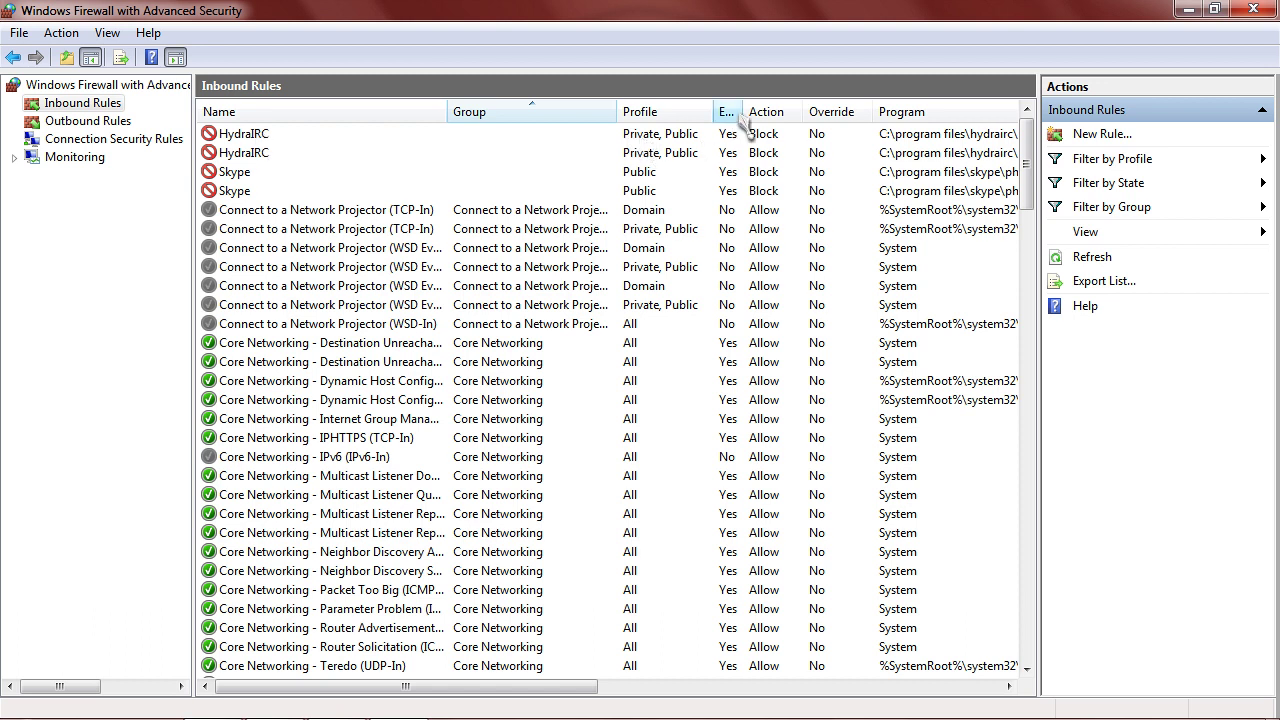
{"action": "left_click_drag", "start_coordinate": [771, 108], "coordinate": [775, 112]}
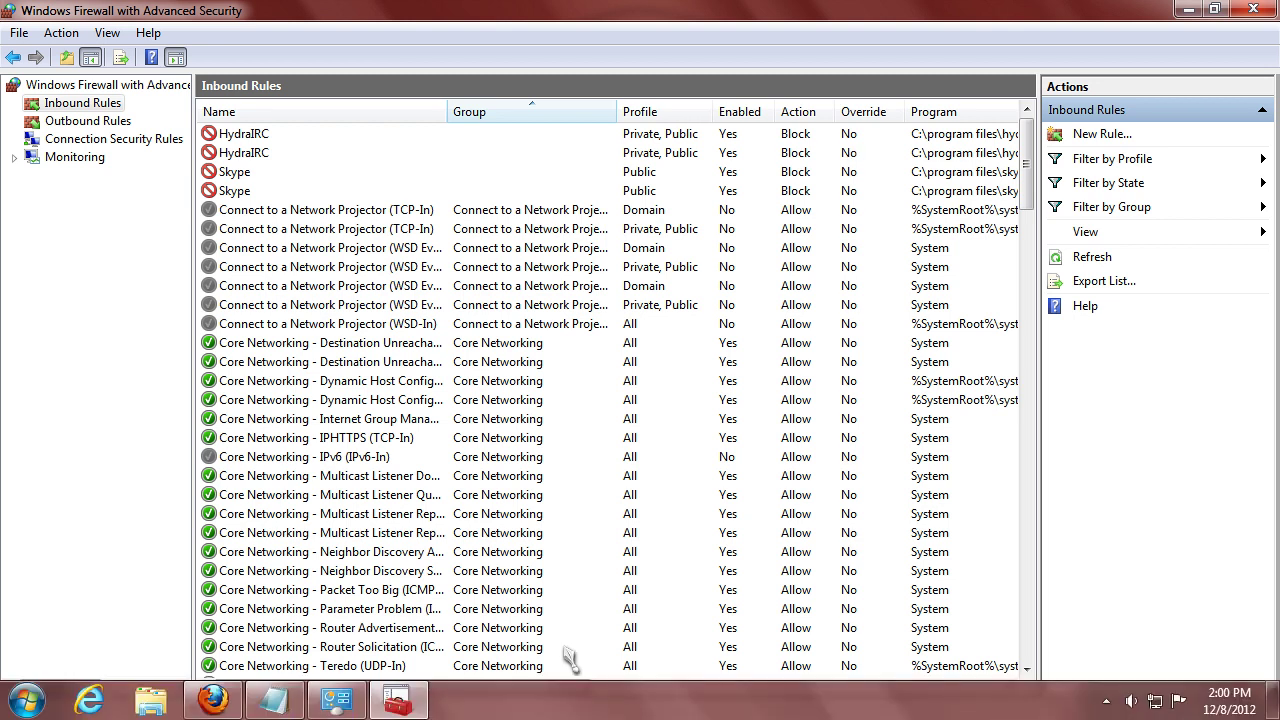
{"action": "left_click_drag", "start_coordinate": [590, 697], "coordinate": [400, 686]}
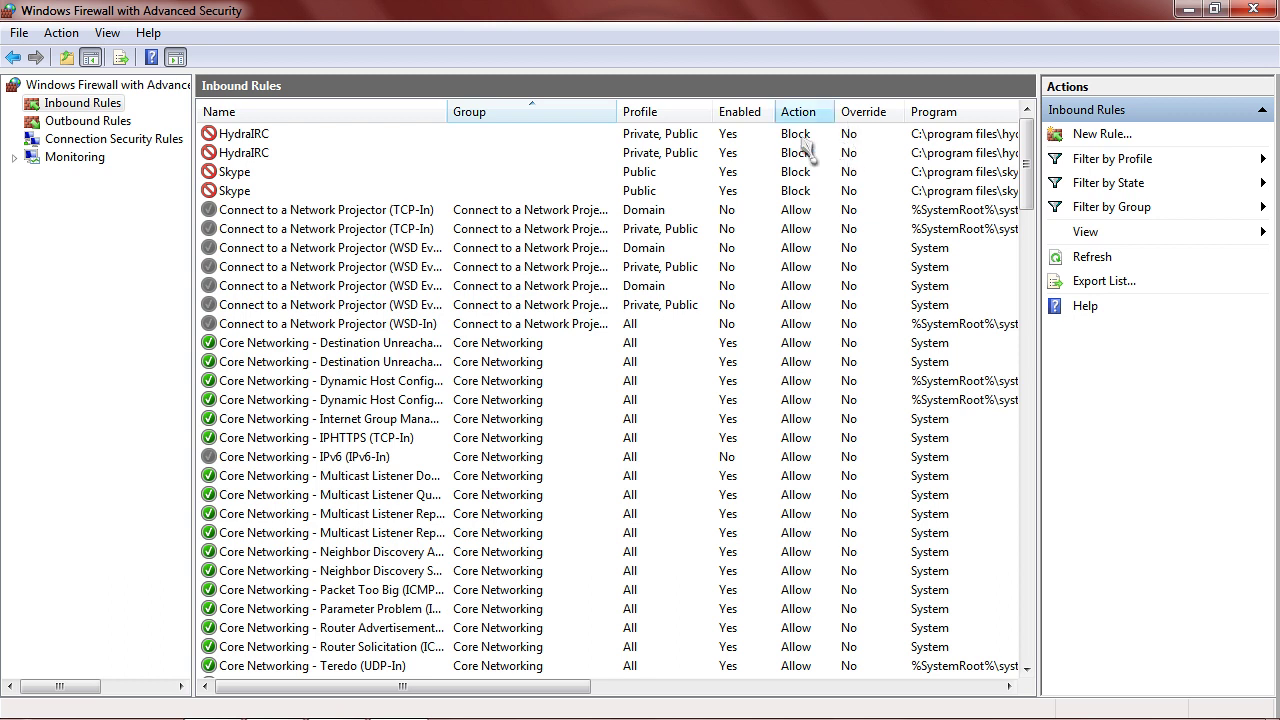
{"action": "left_click", "coordinate": [1255, 10]}
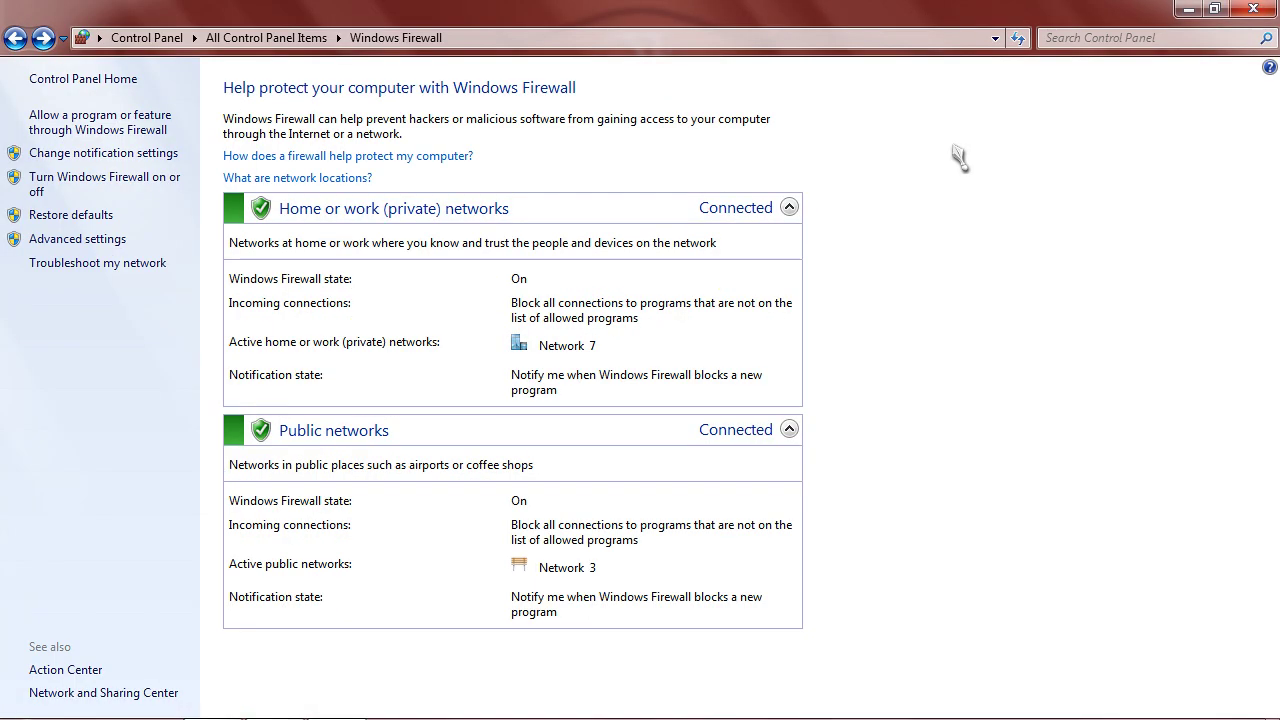
View the firewall notification settings for each network type and the allowed programs list, returning to the firewall overview.
{"action": "left_click", "coordinate": [112, 156]}
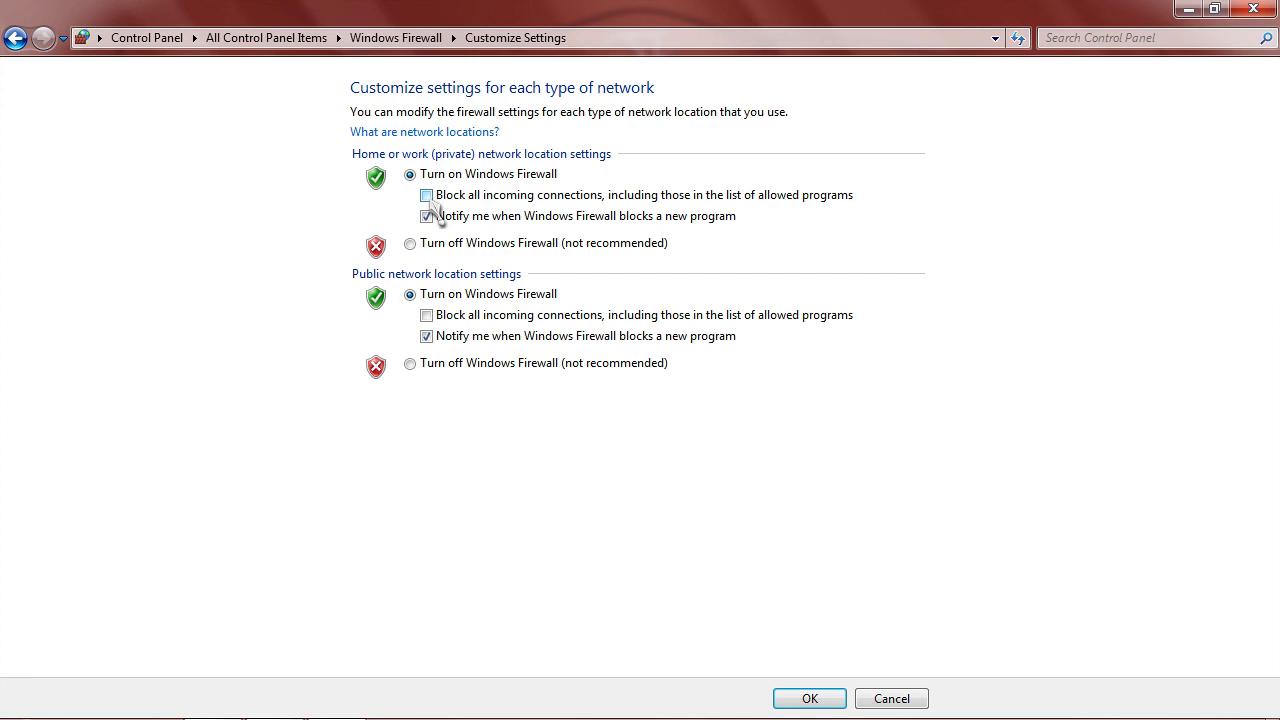
{"action": "left_click", "coordinate": [16, 39]}
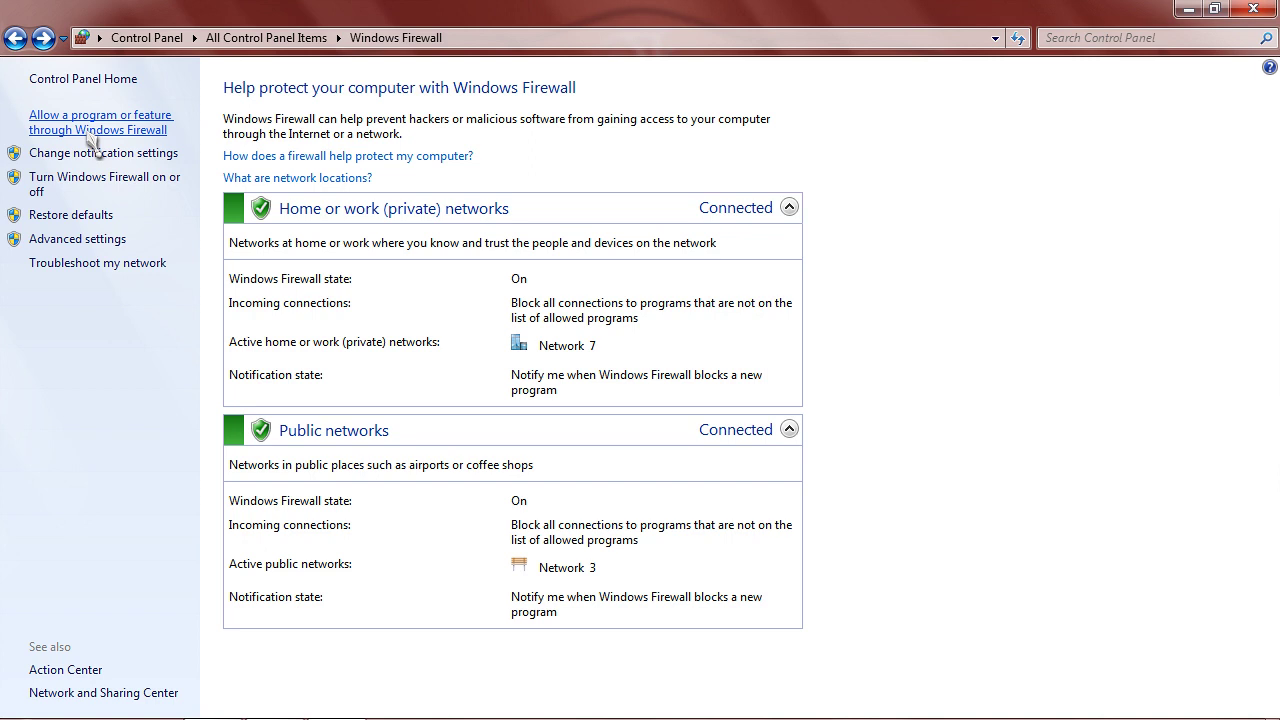
{"action": "left_click", "coordinate": [90, 140]}
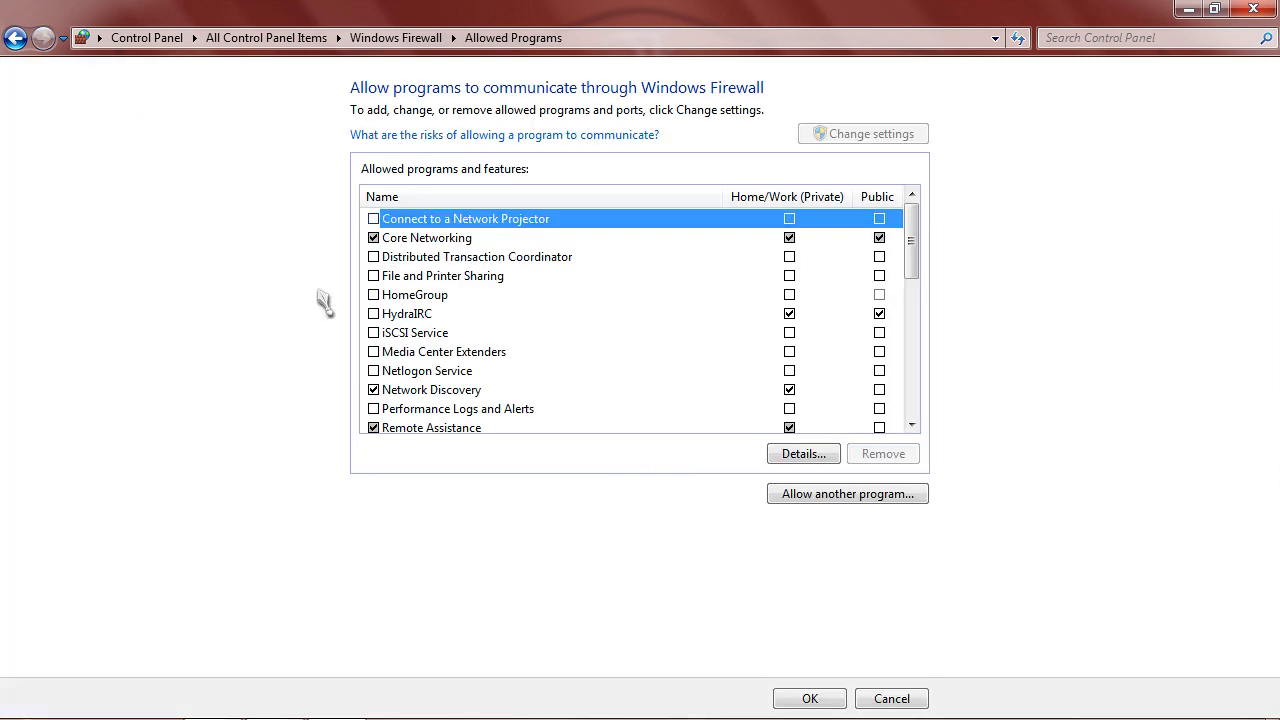
{"action": "mouse_move", "coordinate": [914, 249]}
{"action": "left_mouse_down"}
{"action": "mouse_move", "coordinate": [916, 266]}
{"action": "mouse_move", "coordinate": [913, 252]}
{"action": "left_mouse_up"}
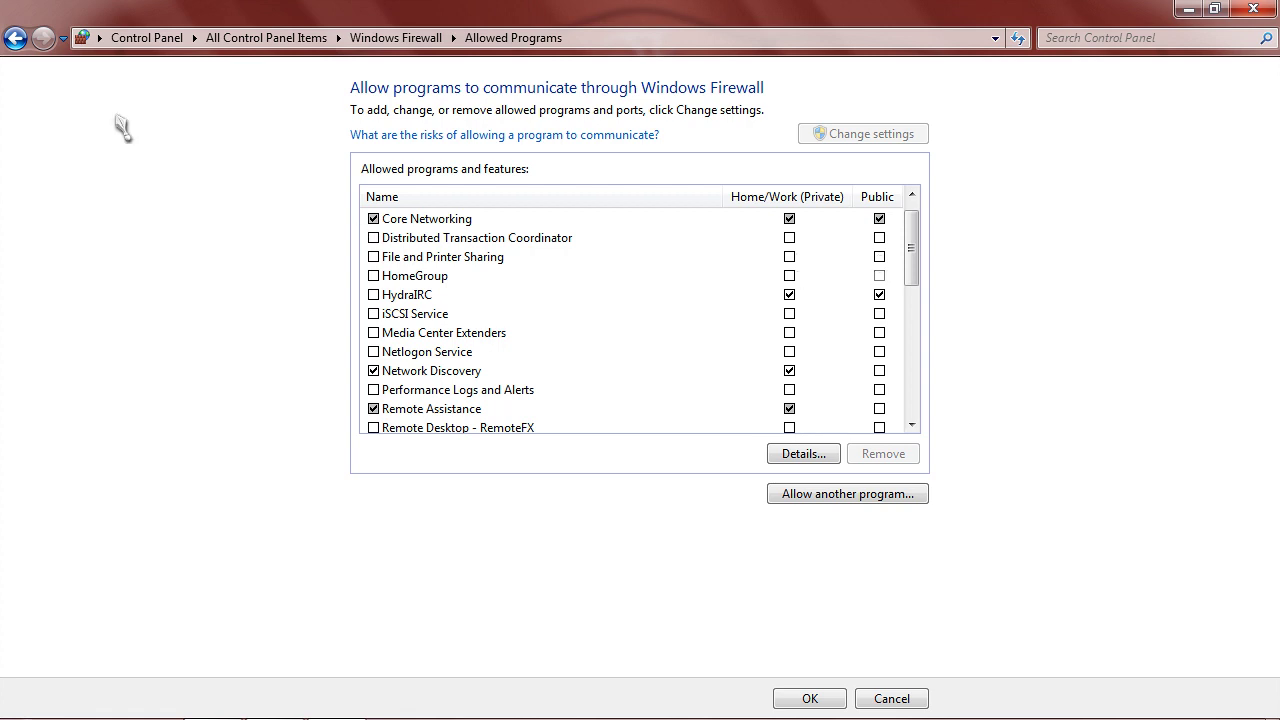
{"action": "left_click", "coordinate": [15, 40]}
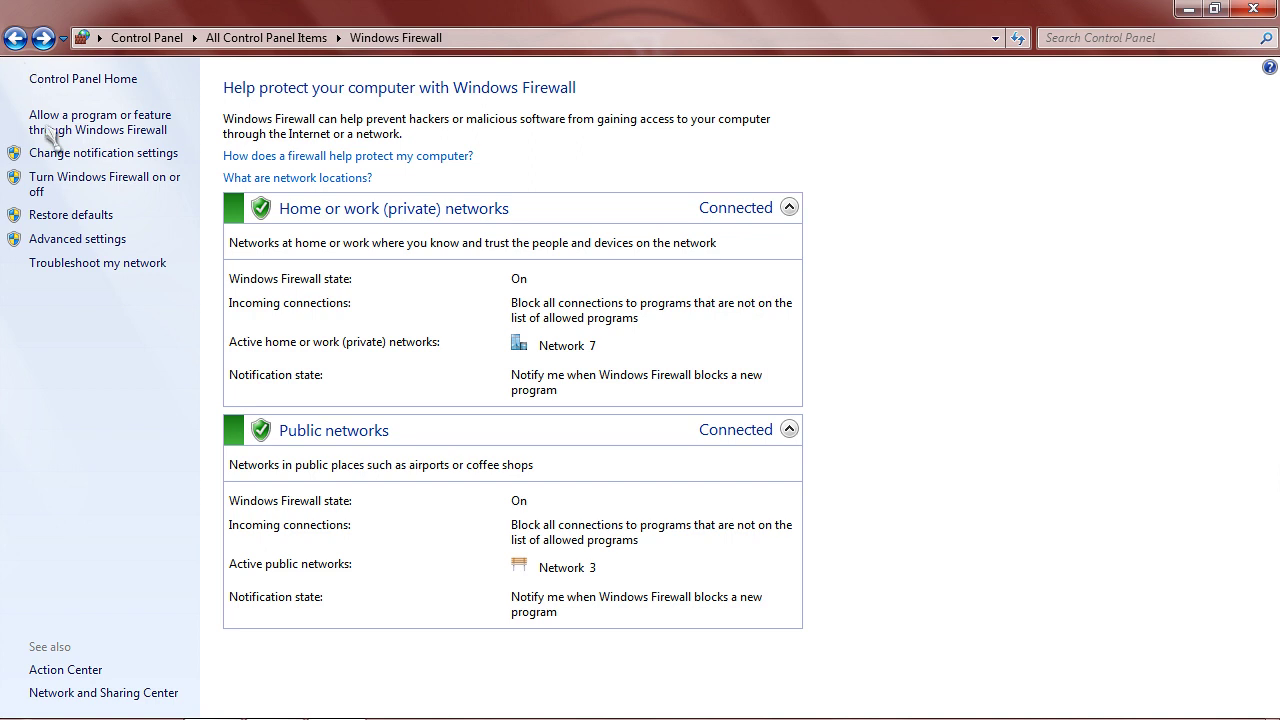
View the properties of the private-profile File and Printer Sharing (NB-Name-In) inbound rule in the advanced settings, and cancel without changes.
{"action": "left_click", "coordinate": [80, 240]}
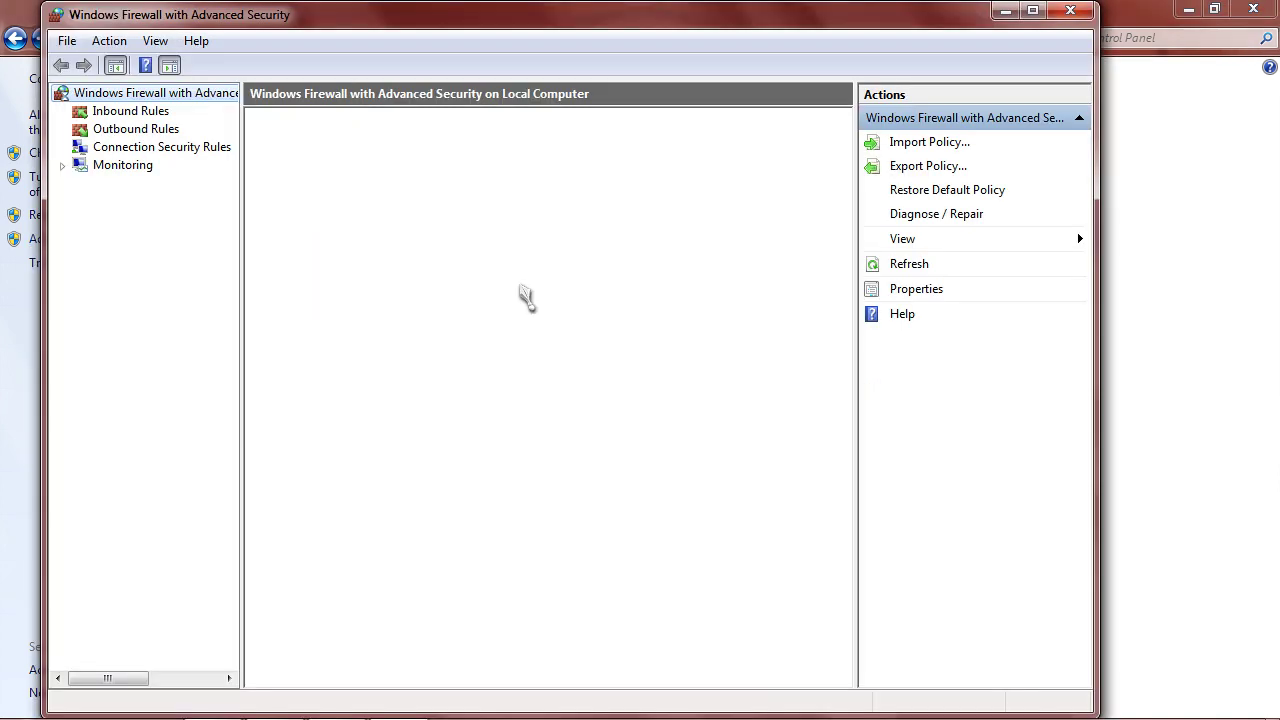
{"action": "left_click", "coordinate": [127, 113]}
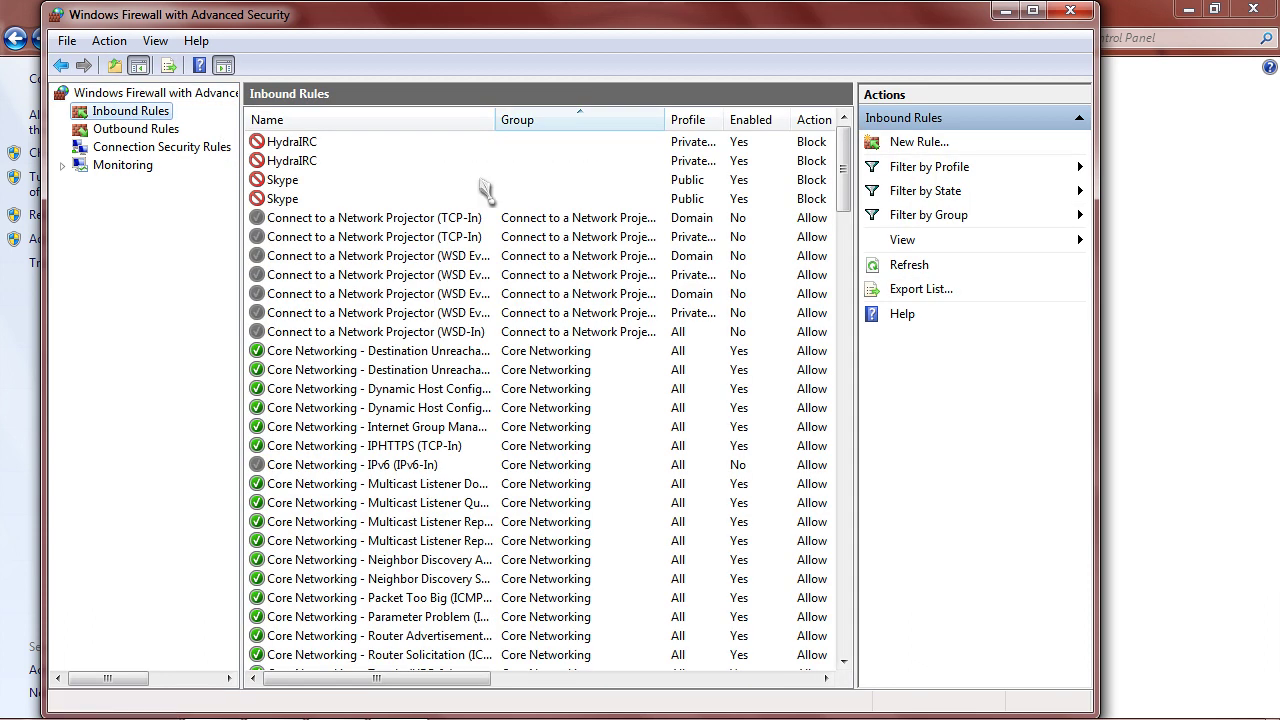
{"action": "left_click_drag", "start_coordinate": [848, 160], "coordinate": [848, 248]}
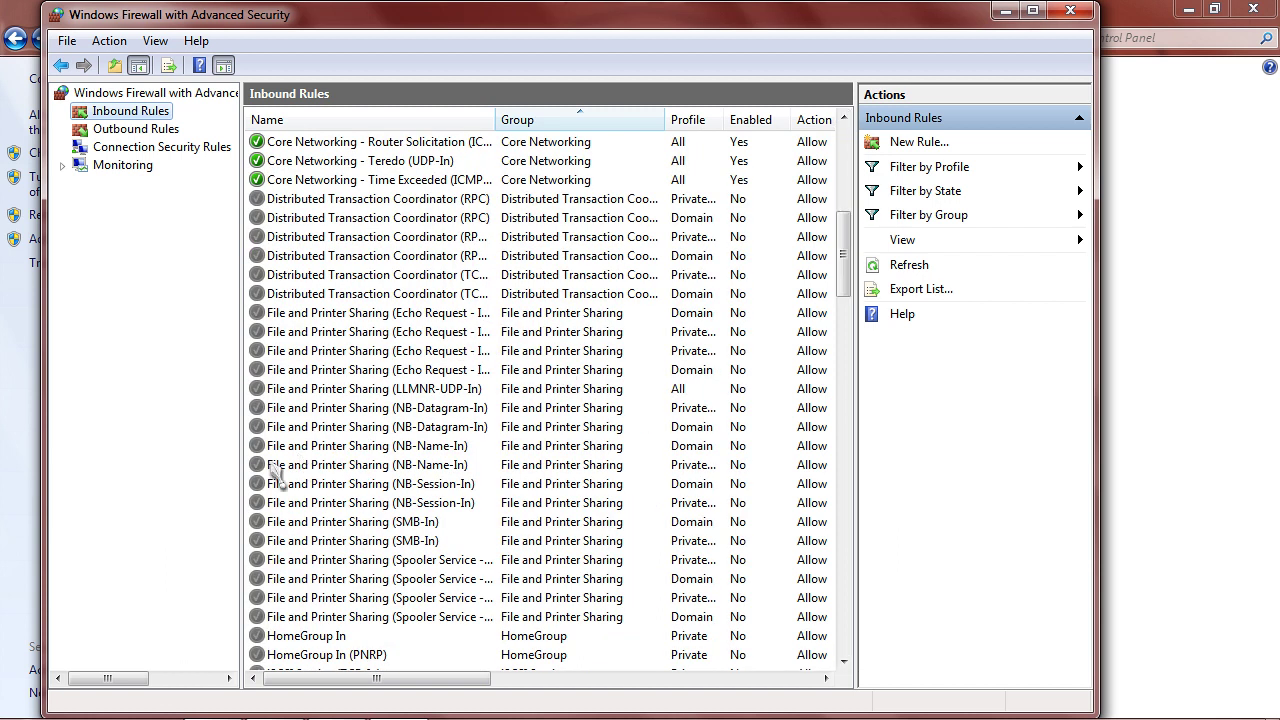
{"action": "left_click", "coordinate": [352, 472]}
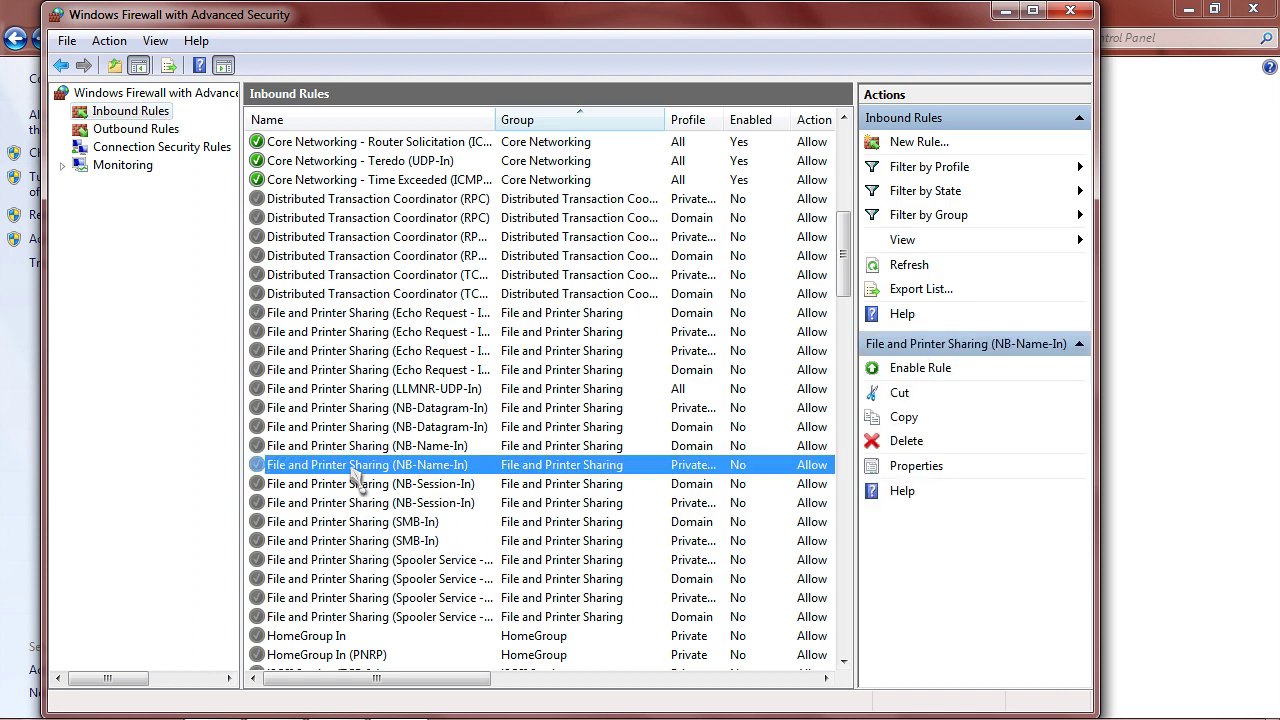
{"action": "double_click", "coordinate": [357, 482]}
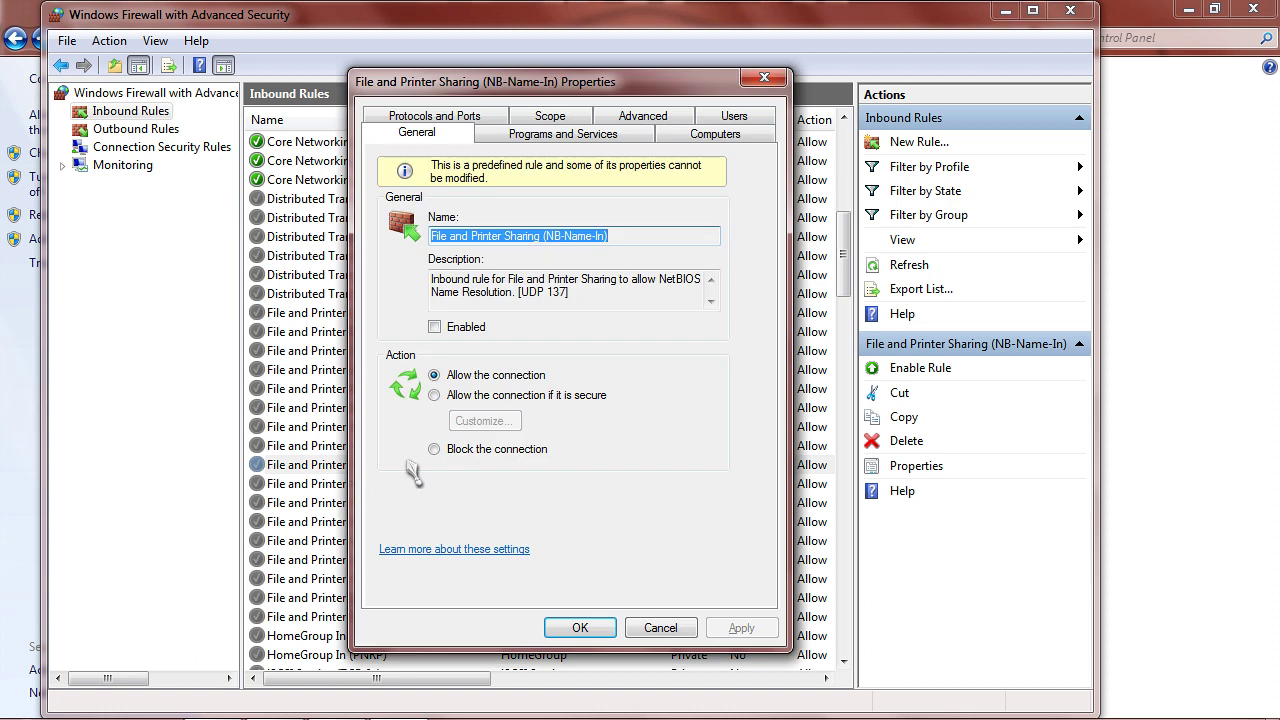
{"action": "left_click", "coordinate": [660, 628]}
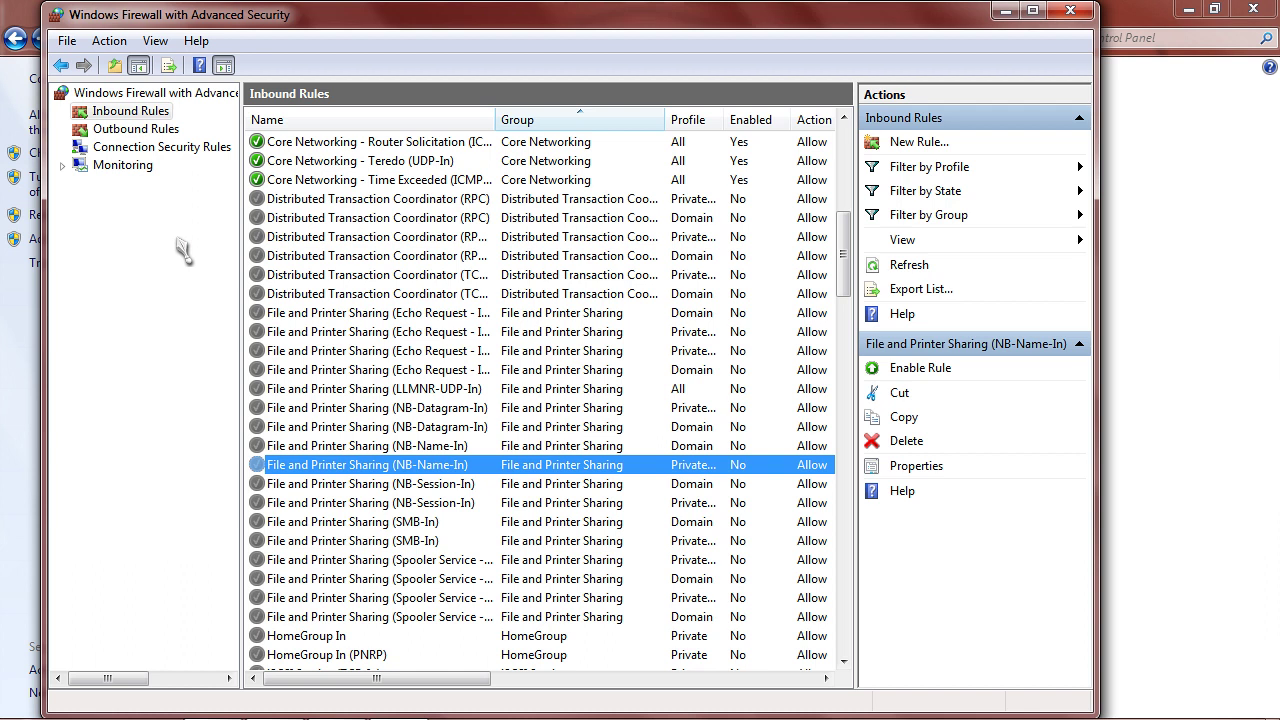
Look through the outbound rules down to the File and Printer Sharing entries, and close the advanced firewall console.
{"action": "left_click", "coordinate": [155, 130]}
{"action": "left_click_drag", "start_coordinate": [846, 170], "coordinate": [858, 262]}
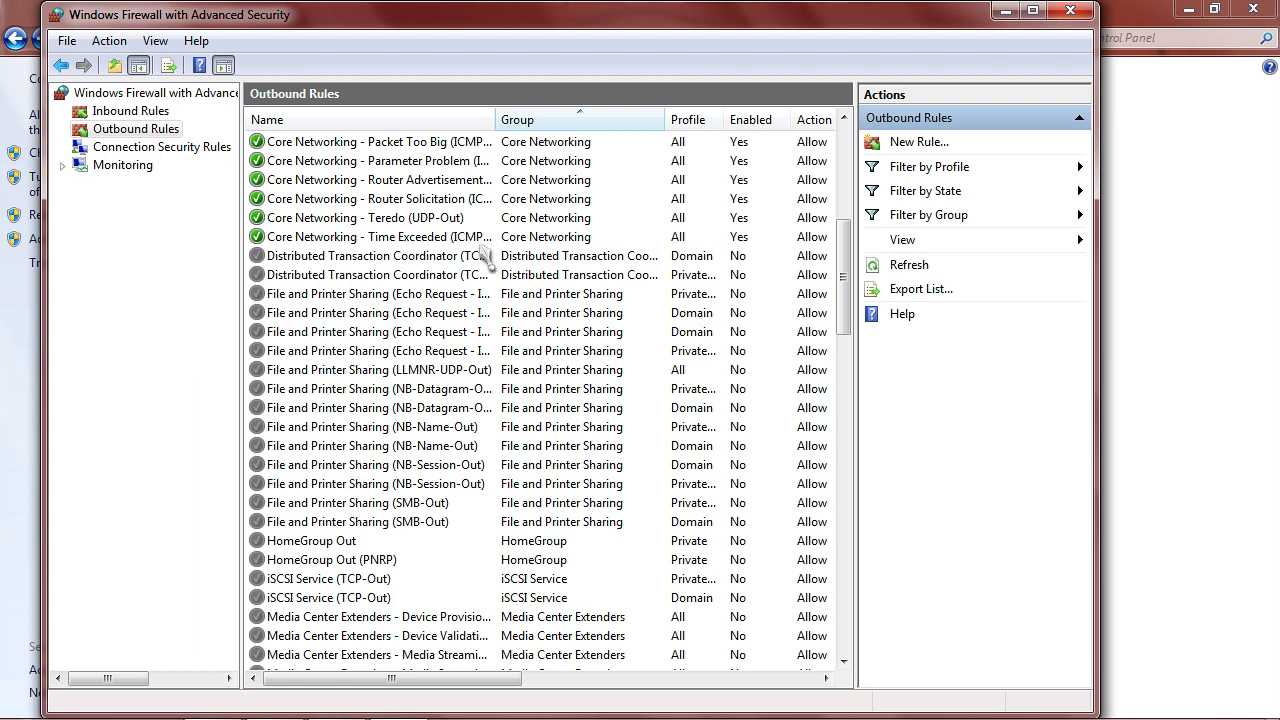
{"action": "left_click", "coordinate": [1060, 14]}
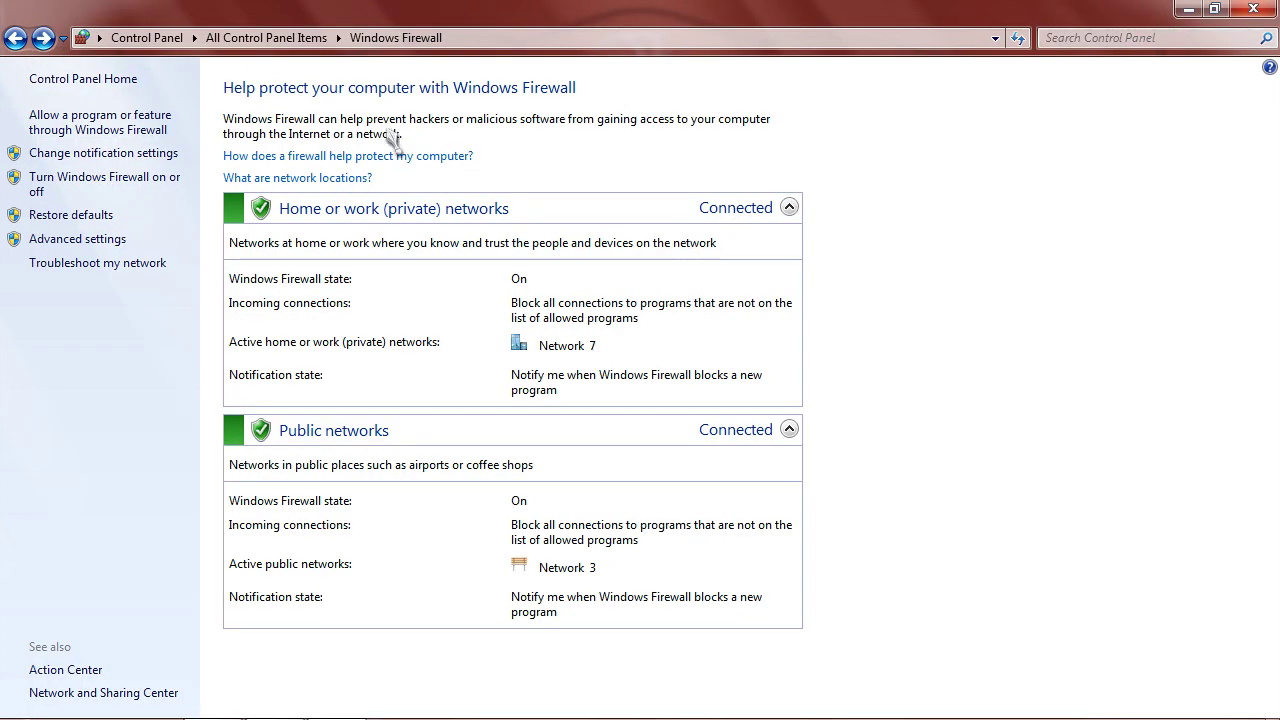
Turn on file and printer sharing for the Home or Work profile in the Network and Sharing Center's advanced sharing settings and save.
{"action": "left_click", "coordinate": [16, 40]}
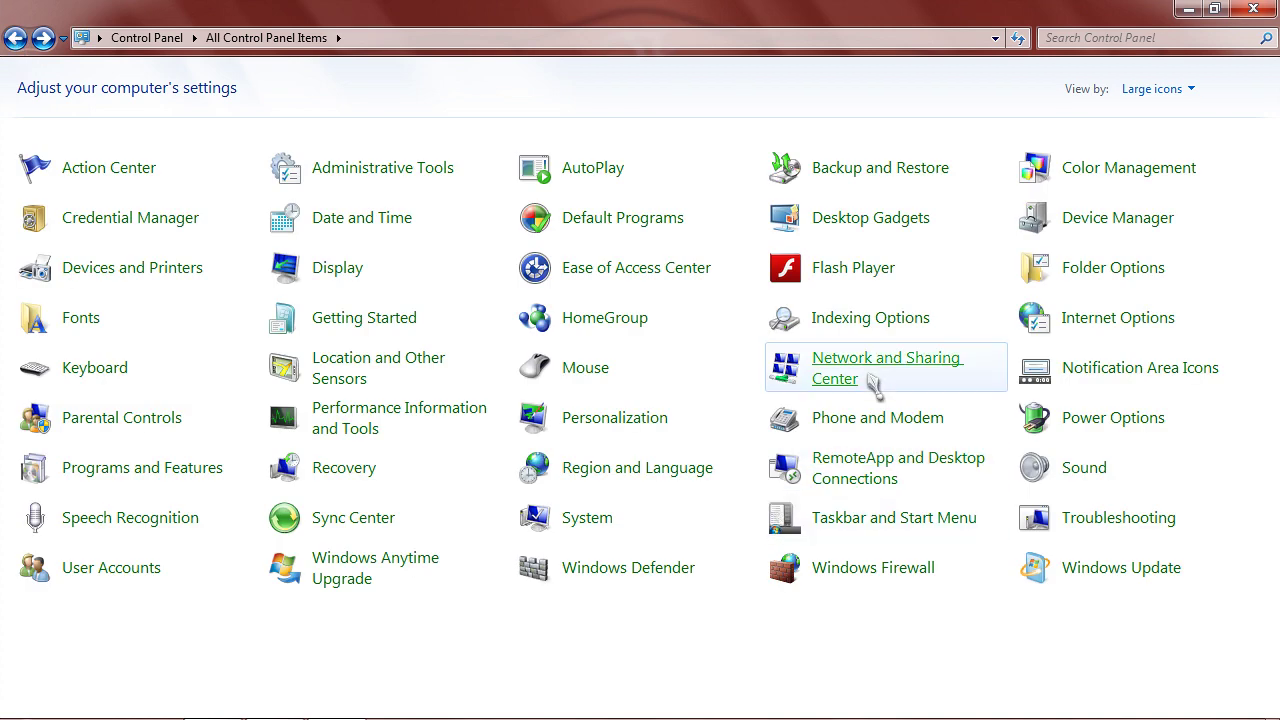
{"action": "left_click", "coordinate": [900, 373]}
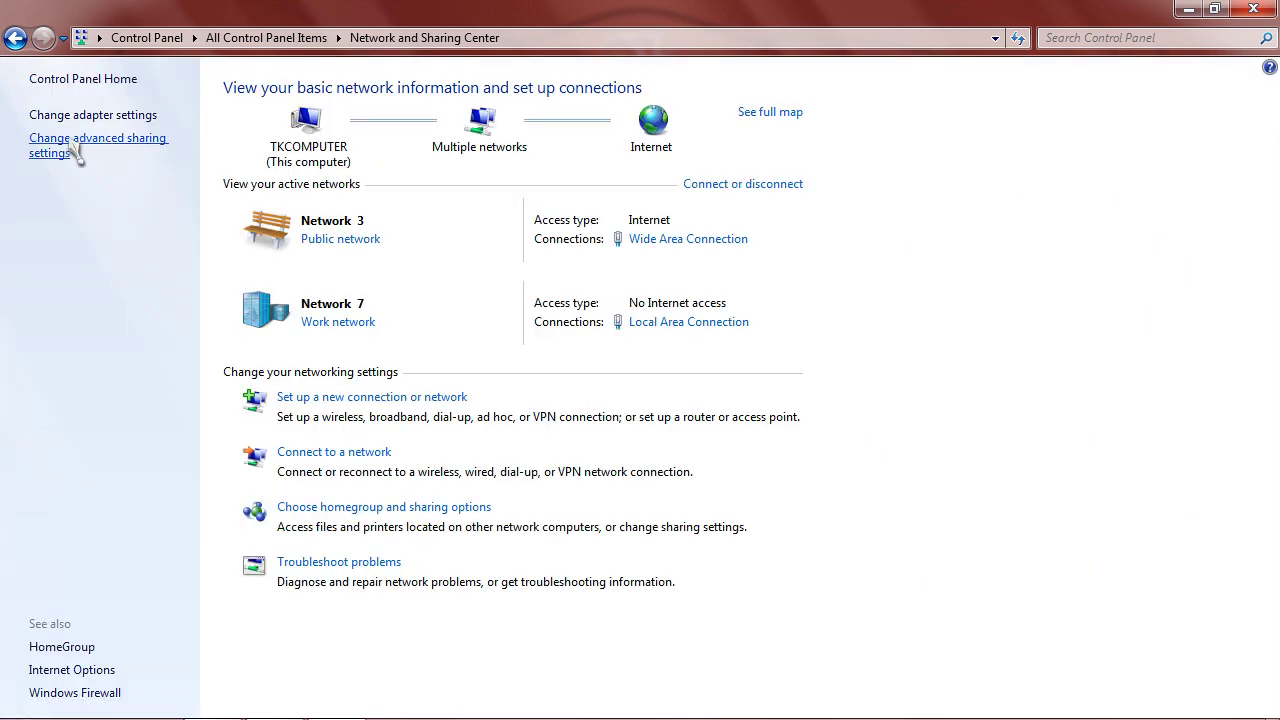
{"action": "left_click", "coordinate": [75, 152]}
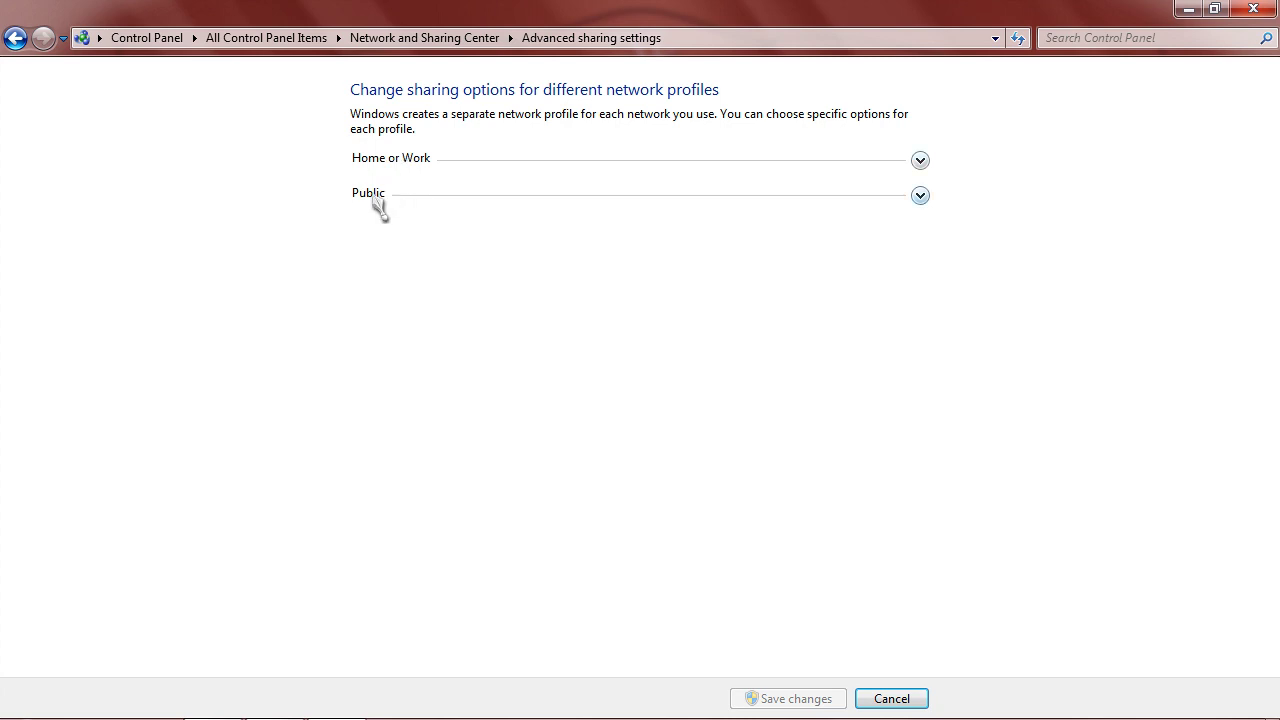
{"action": "left_click", "coordinate": [920, 161]}
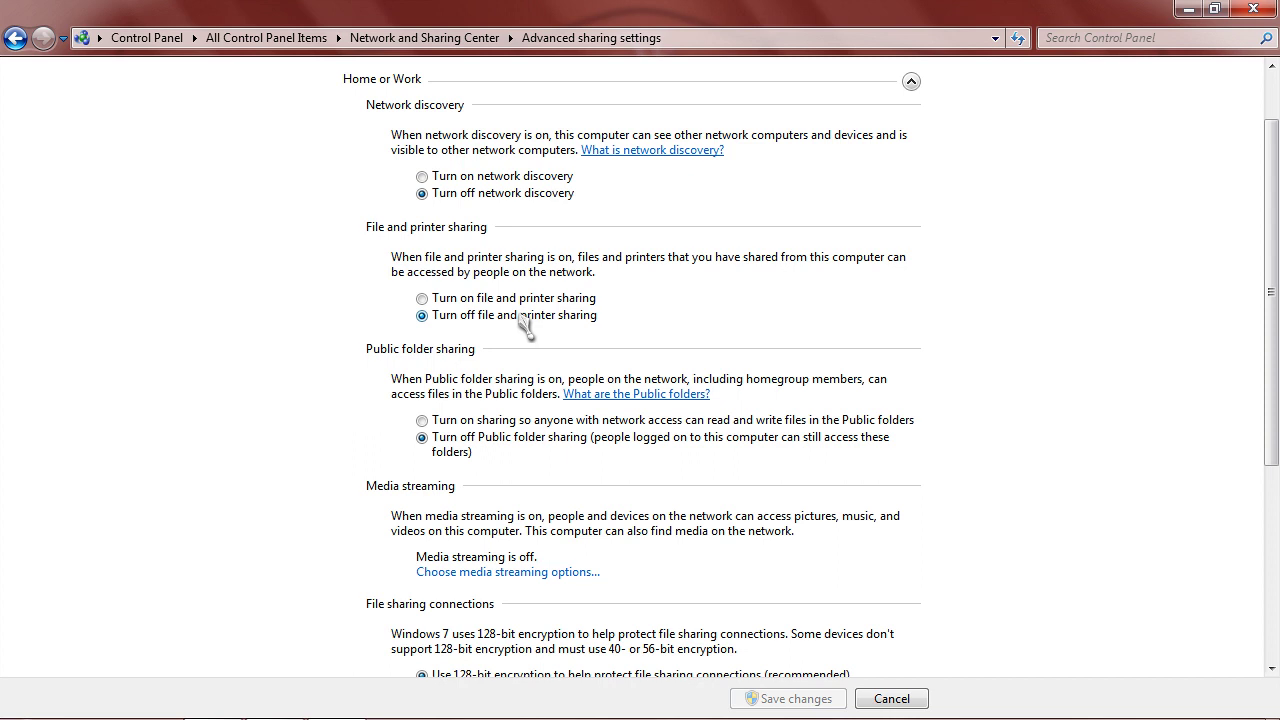
{"action": "left_click", "coordinate": [422, 299]}
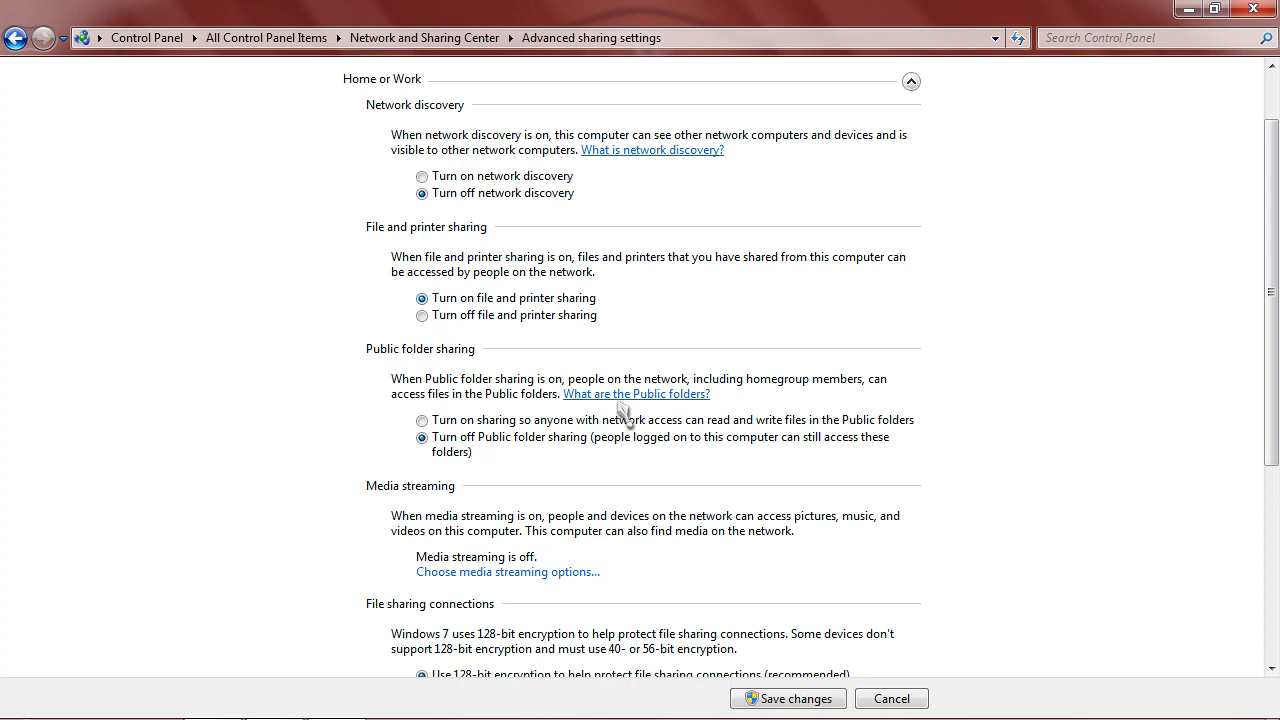
{"action": "left_click", "coordinate": [770, 699]}
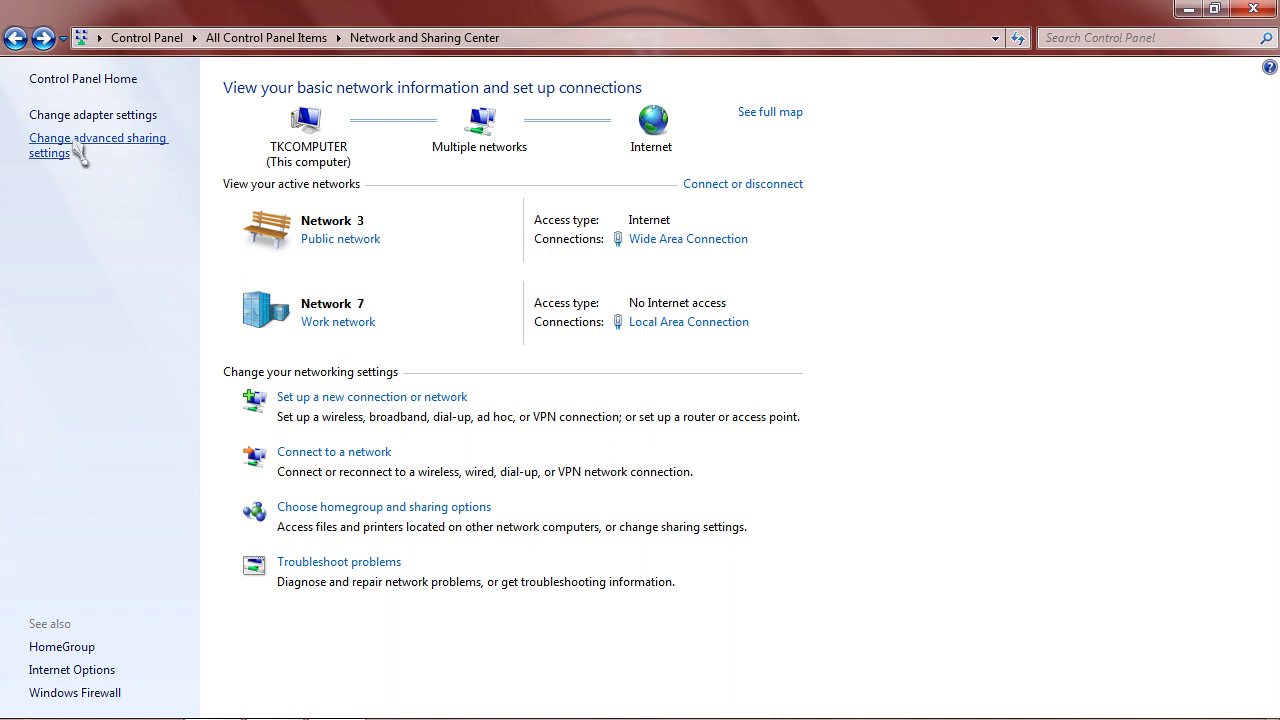
View the Public profile's advanced sharing options and return to the Network and Sharing Center without changing them.
{"action": "left_click", "coordinate": [80, 153]}
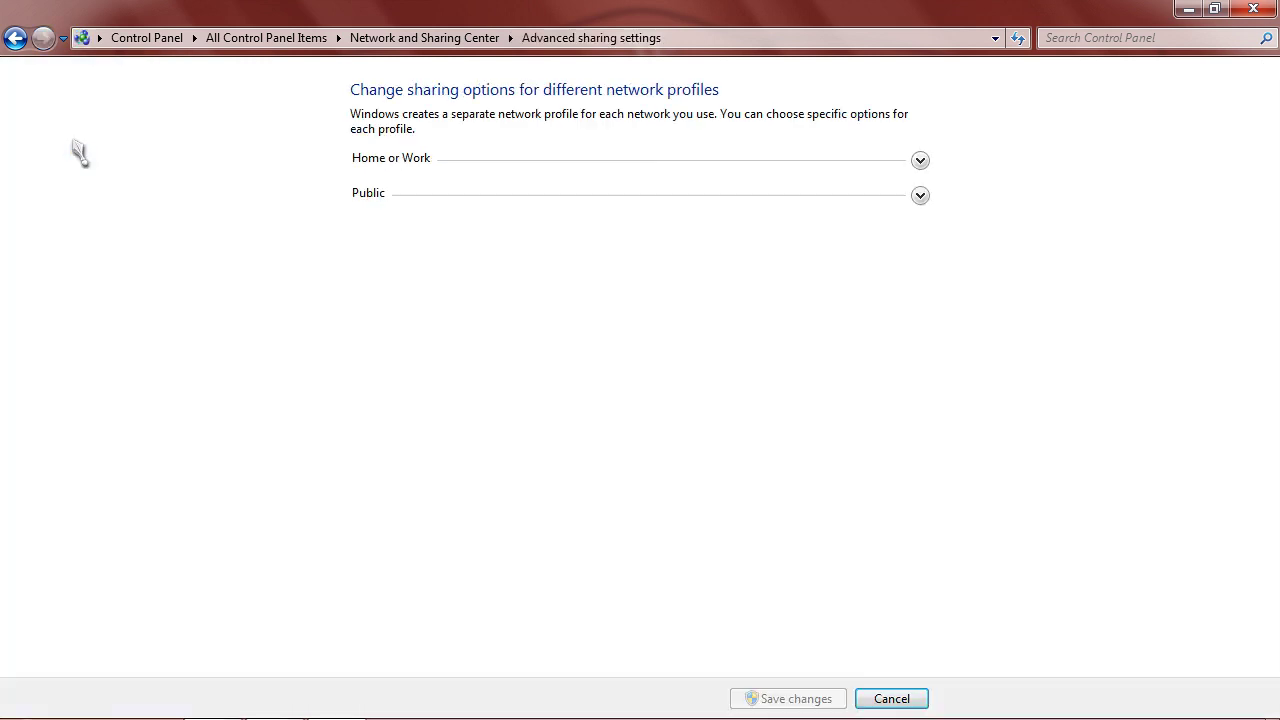
{"action": "left_click", "coordinate": [920, 195]}
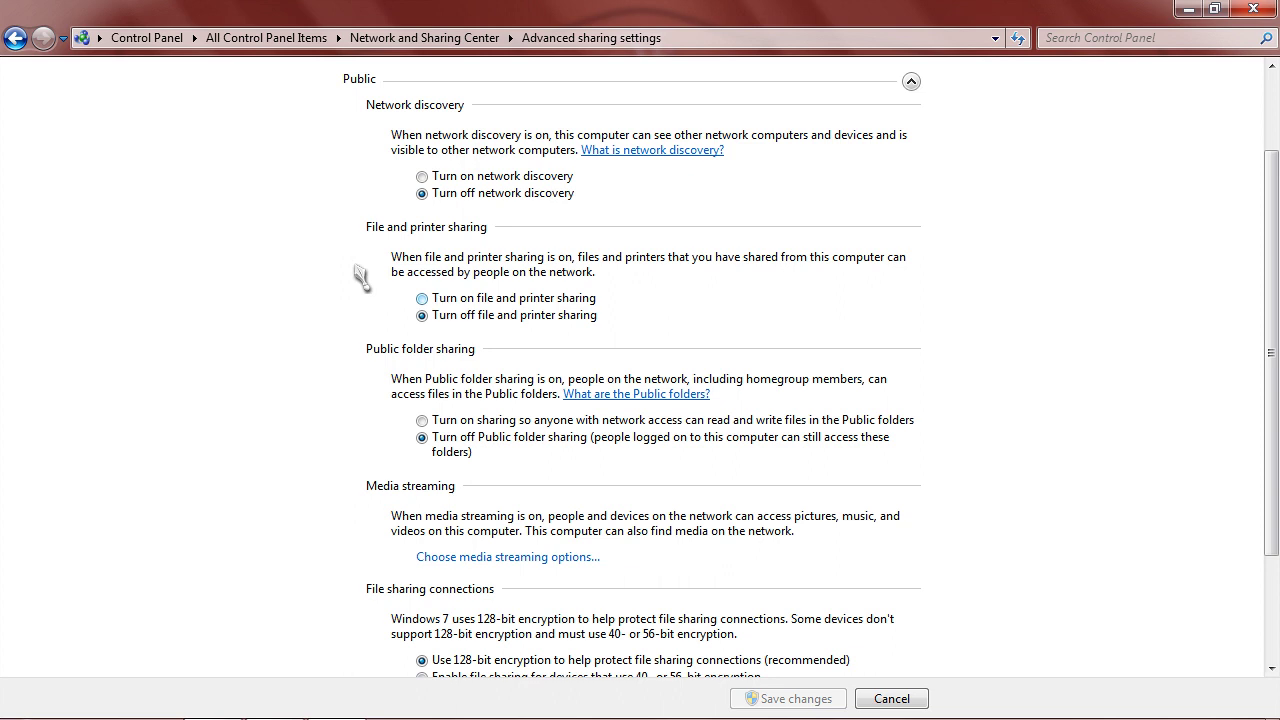
{"action": "left_click", "coordinate": [16, 40]}
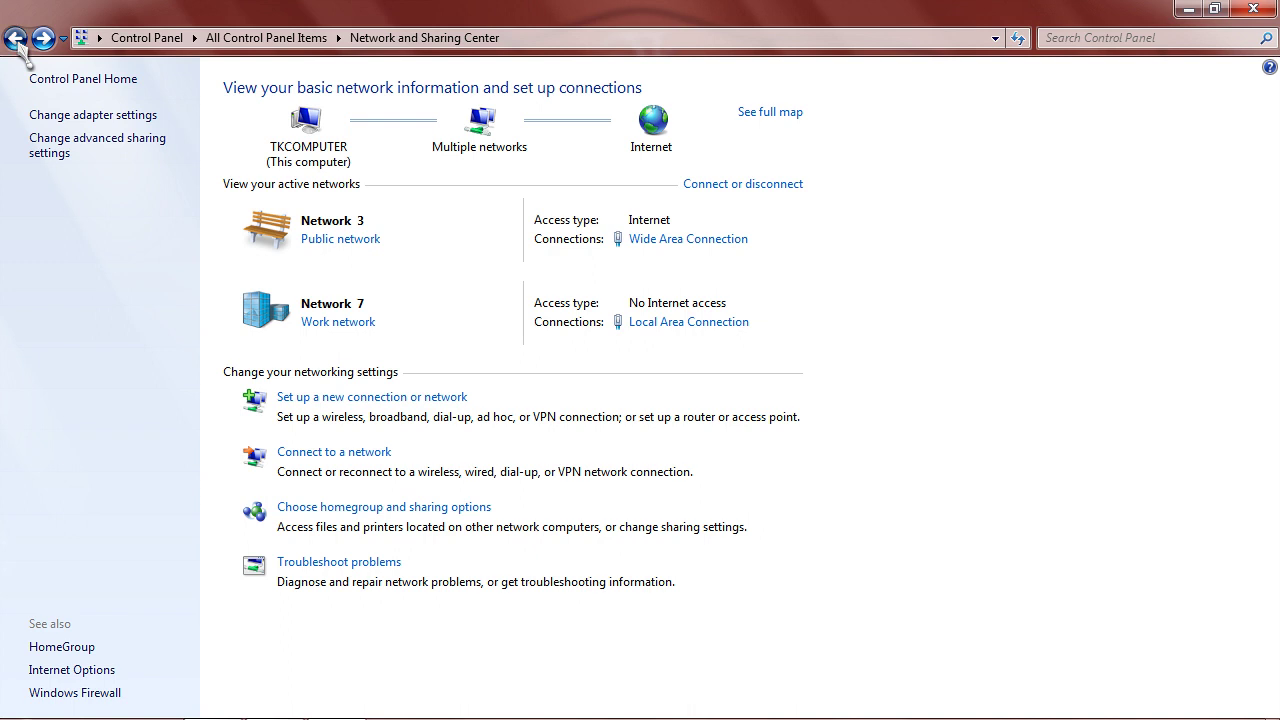
Go back to Windows Firewall and check the File and Printer Sharing entry in its allowed programs list.
{"action": "left_click", "coordinate": [72, 80]}
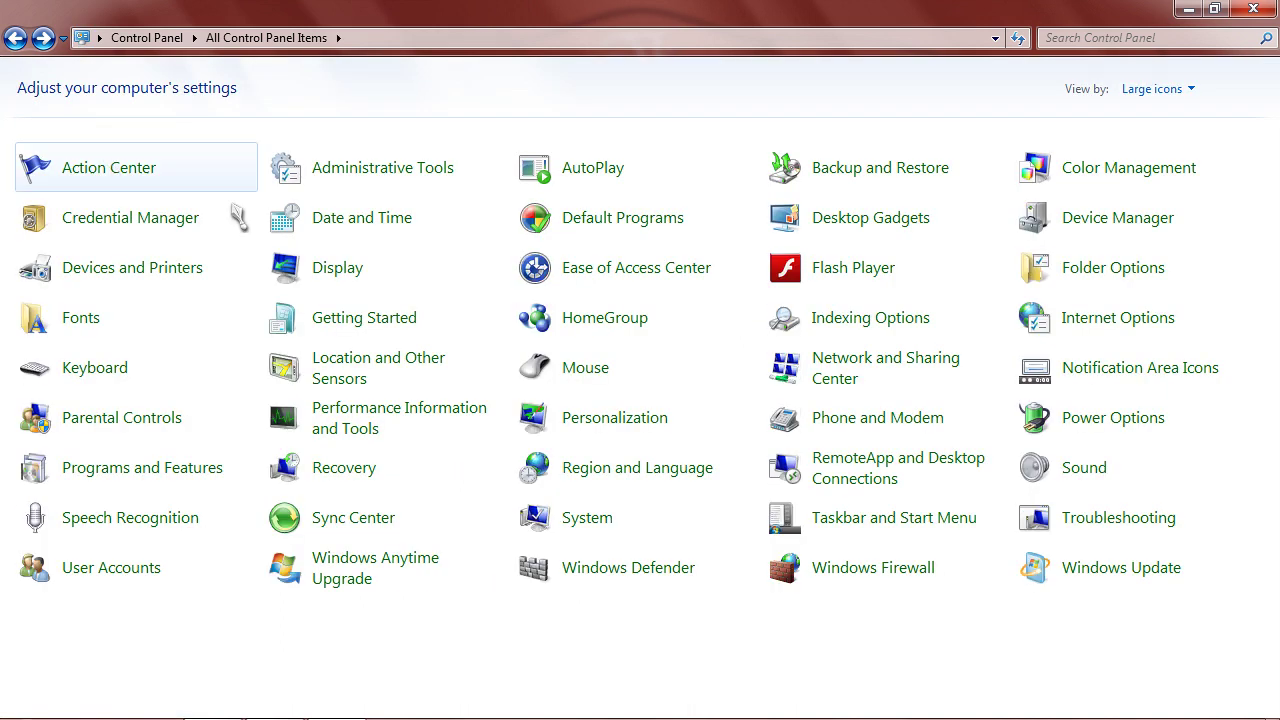
{"action": "left_click", "coordinate": [897, 584]}
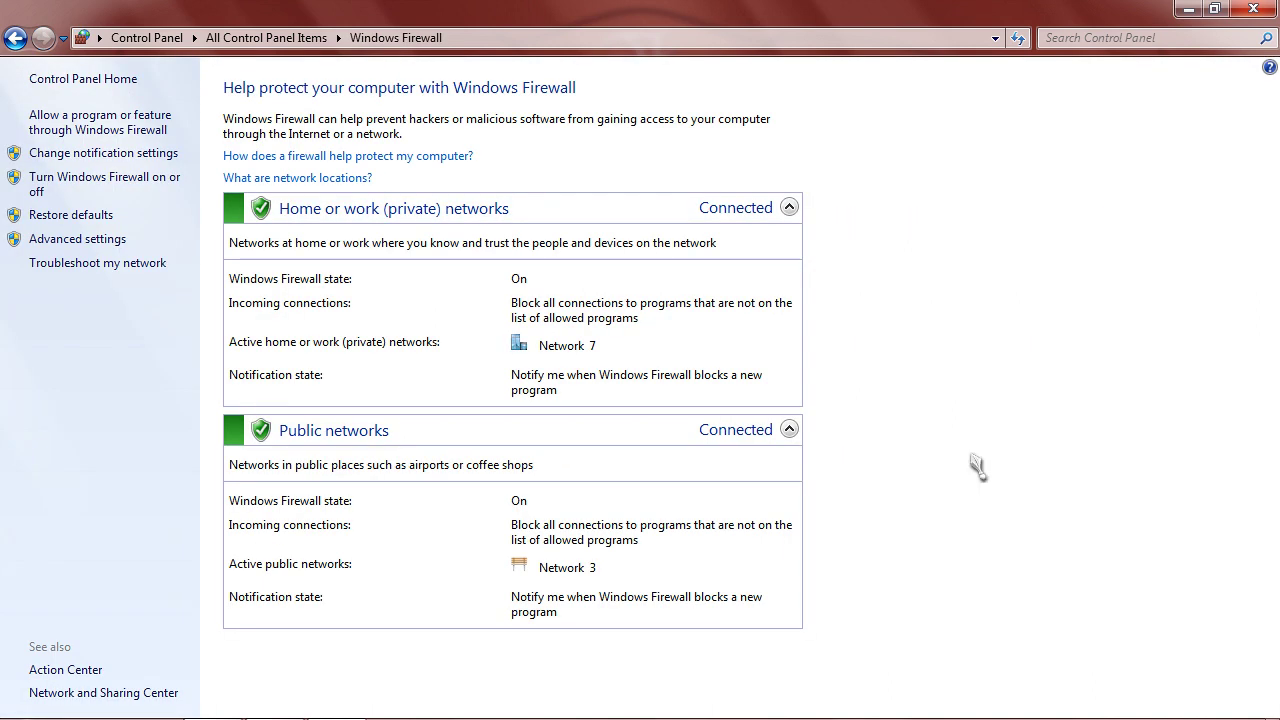
{"action": "left_click", "coordinate": [100, 130]}
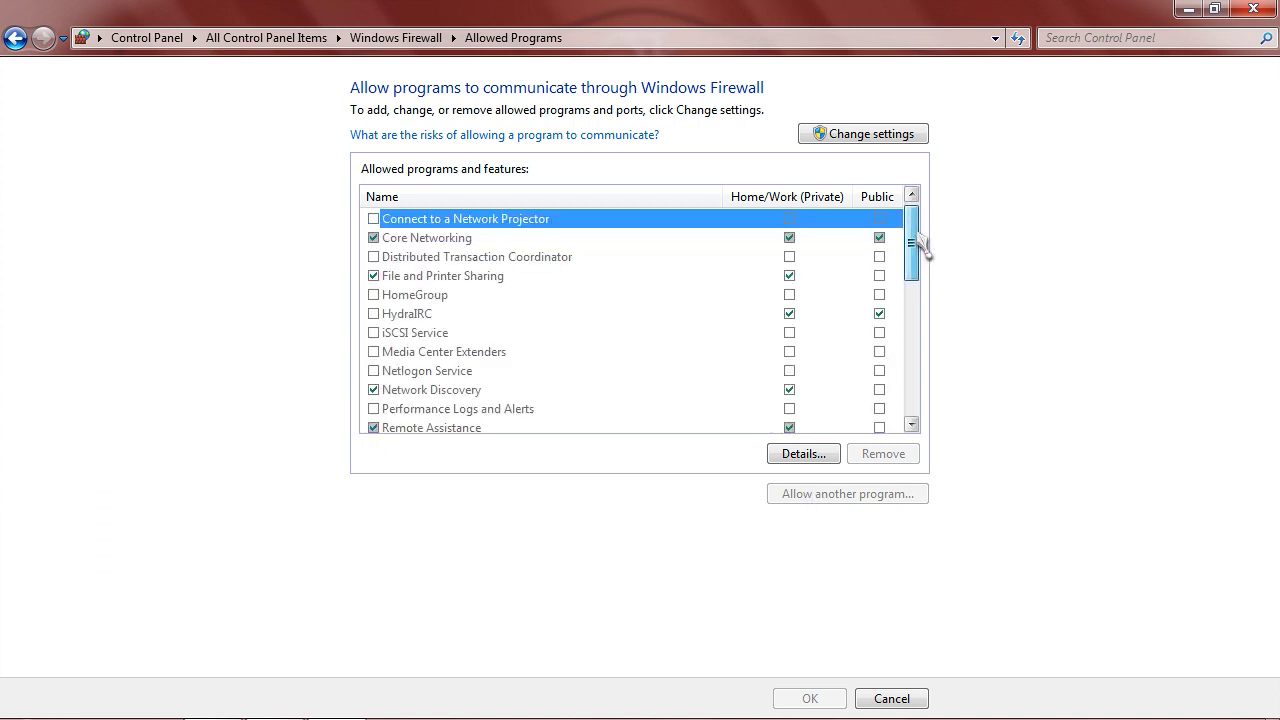
{"action": "left_click_drag", "start_coordinate": [914, 243], "coordinate": [914, 251]}
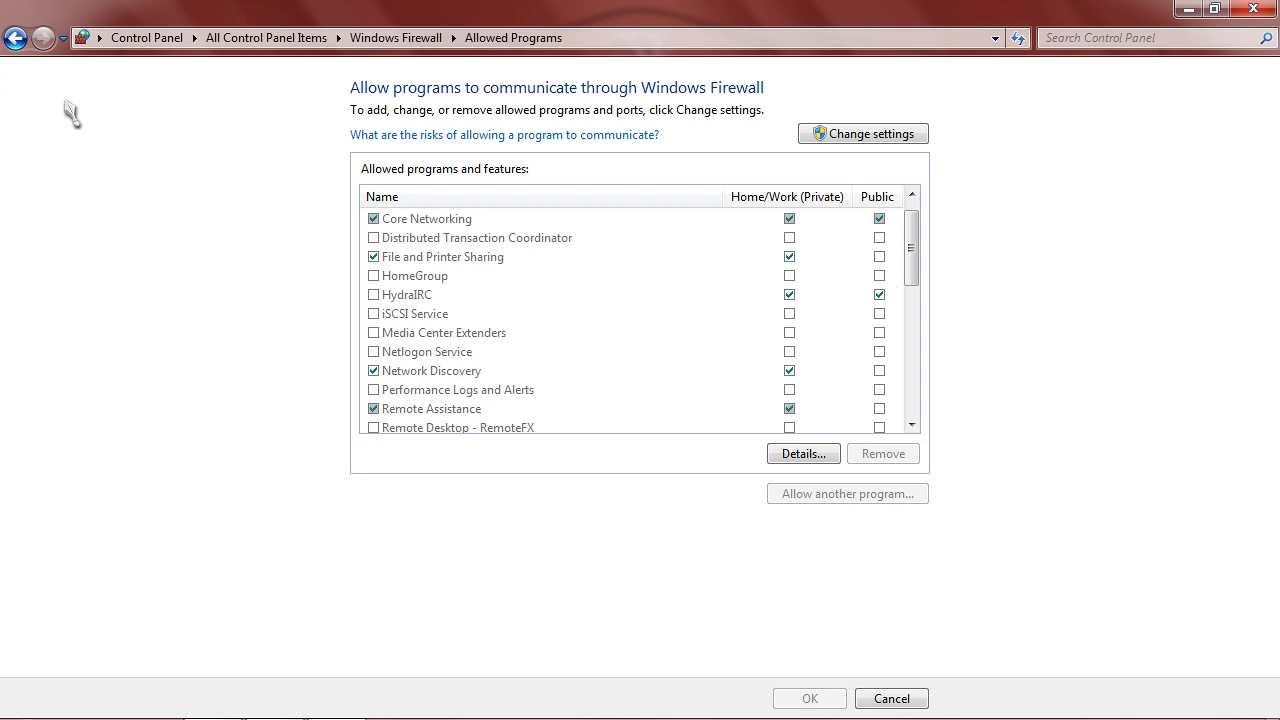
Open the inbound rules in the advanced firewall console and widen the Group and Profile columns to show their full text.
{"action": "left_click", "coordinate": [16, 39]}
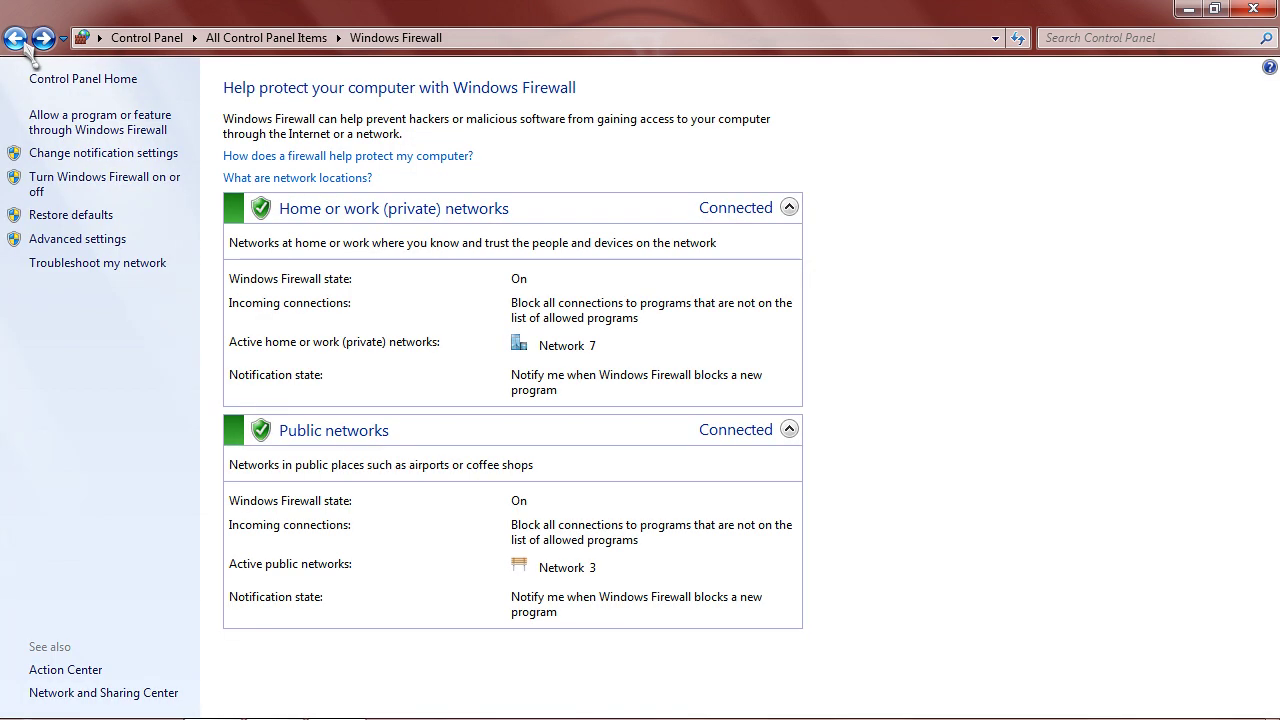
{"action": "left_click", "coordinate": [72, 241]}
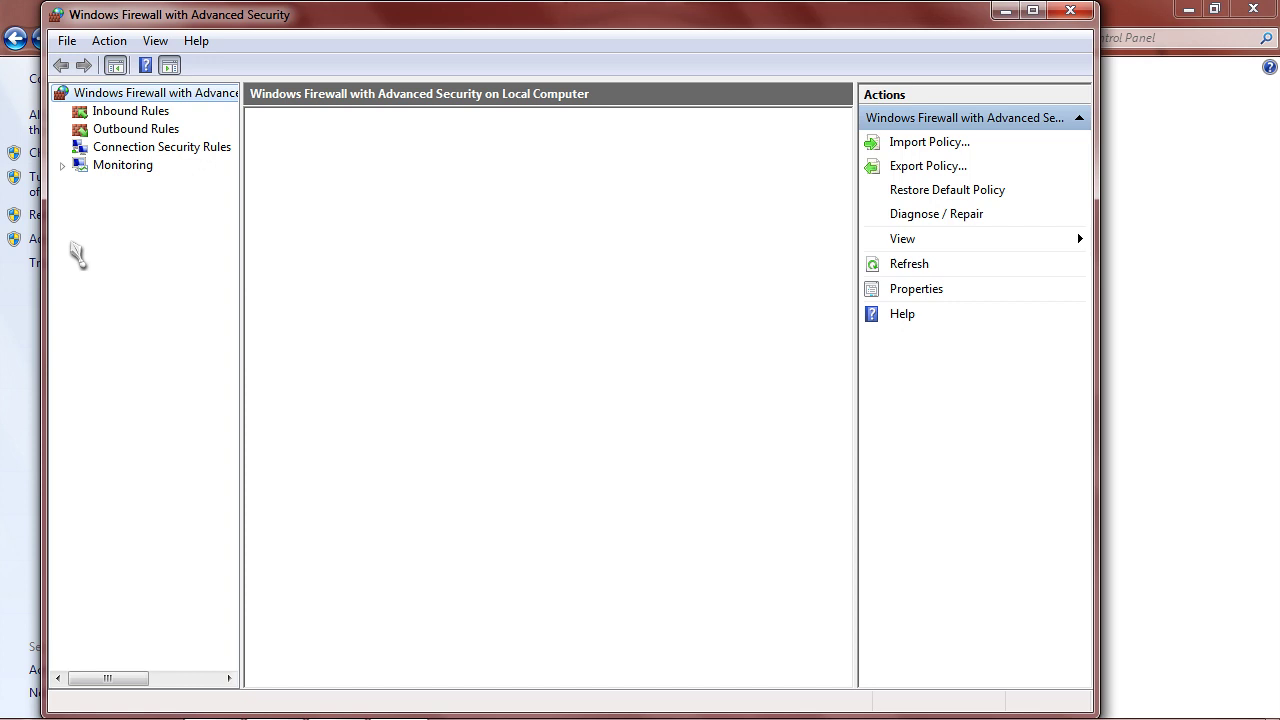
{"action": "left_click", "coordinate": [1033, 10]}
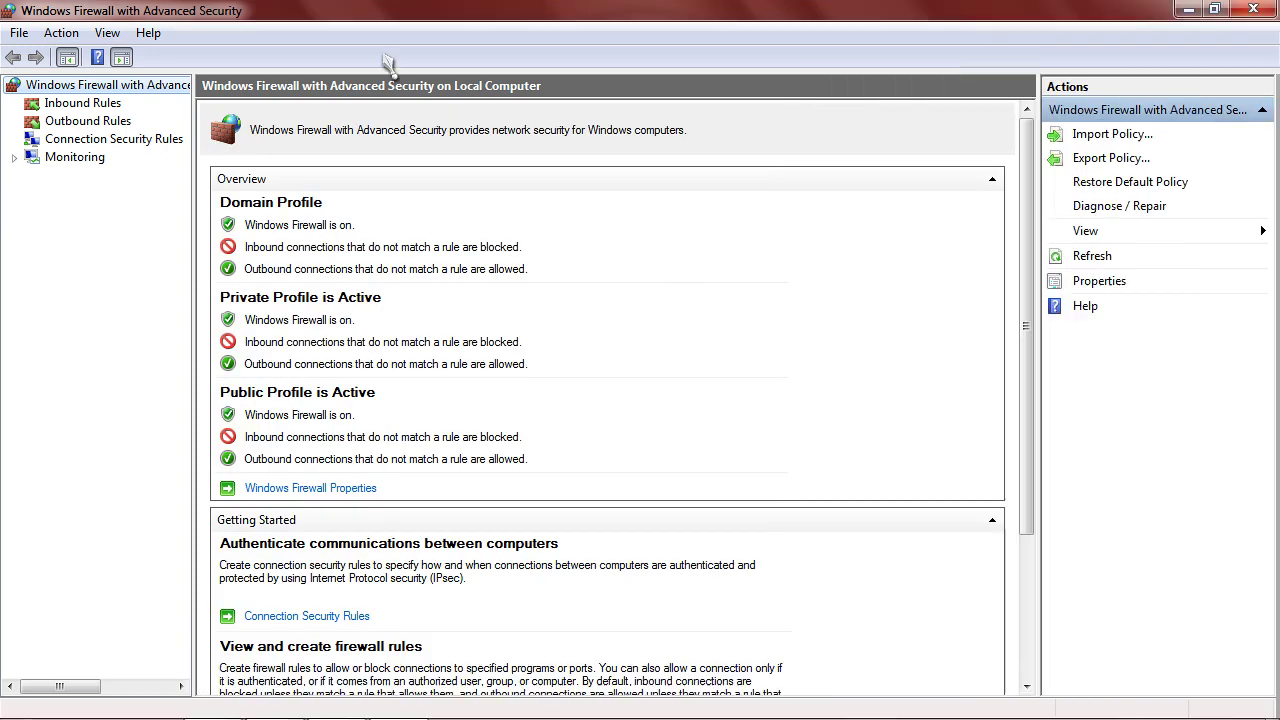
{"action": "left_click", "coordinate": [86, 109]}
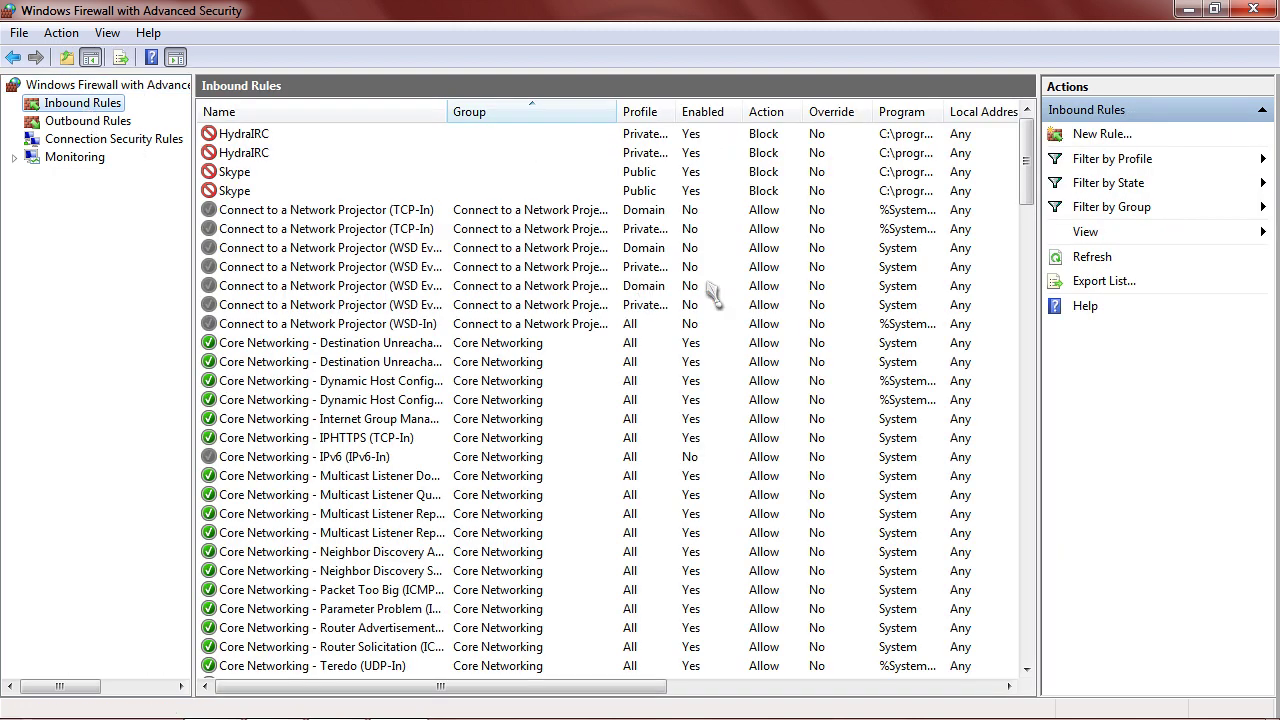
{"action": "left_click_drag", "start_coordinate": [618, 114], "coordinate": [781, 114]}
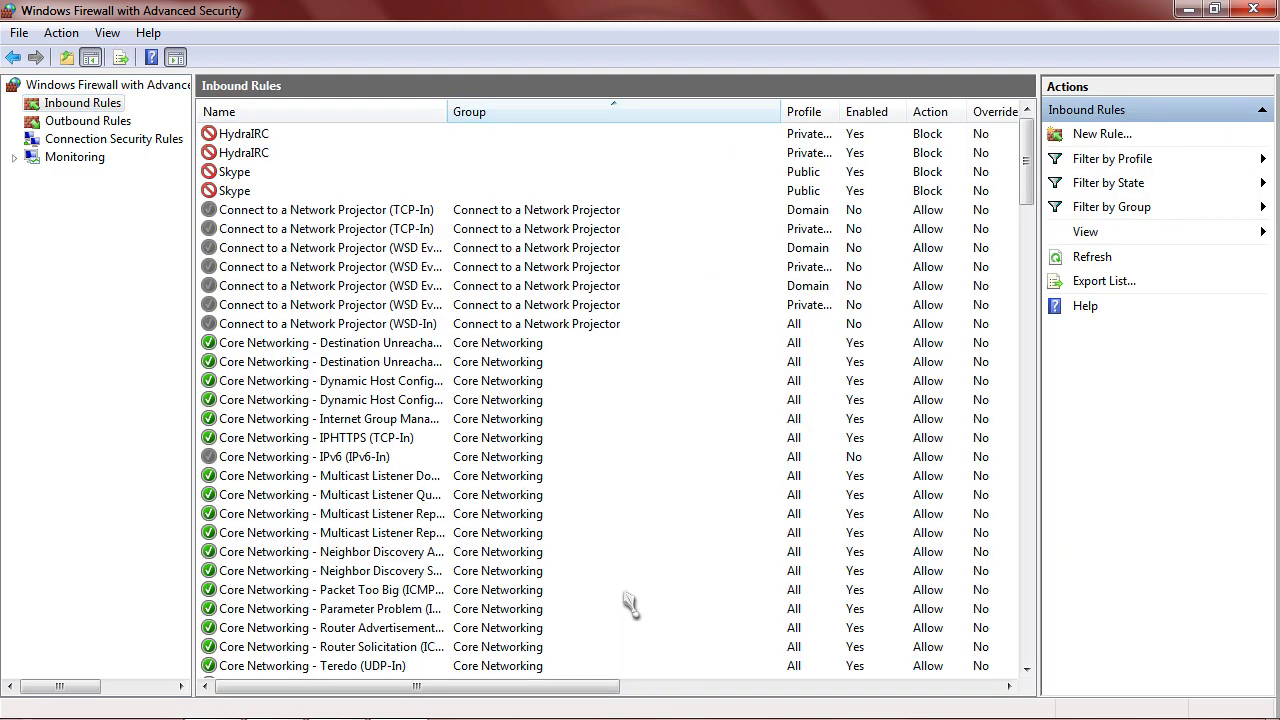
{"action": "left_click_drag", "start_coordinate": [604, 694], "coordinate": [635, 694]}
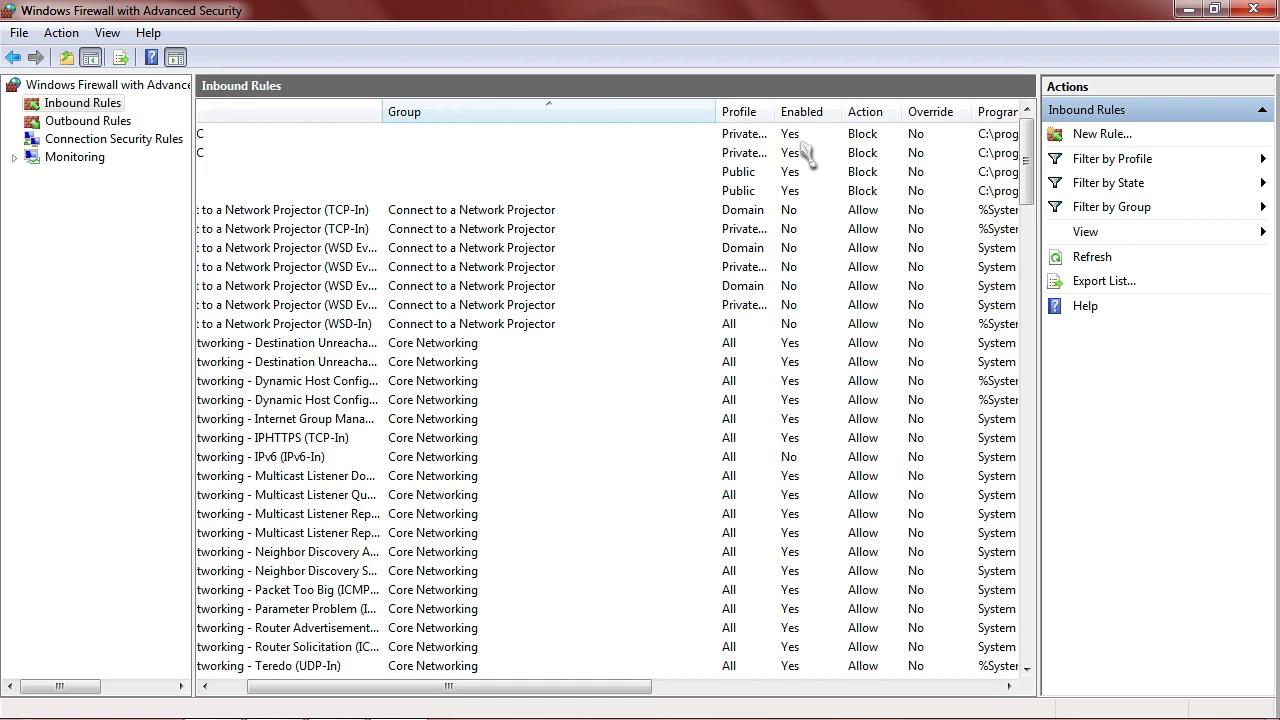
{"action": "double_click", "coordinate": [779, 108]}
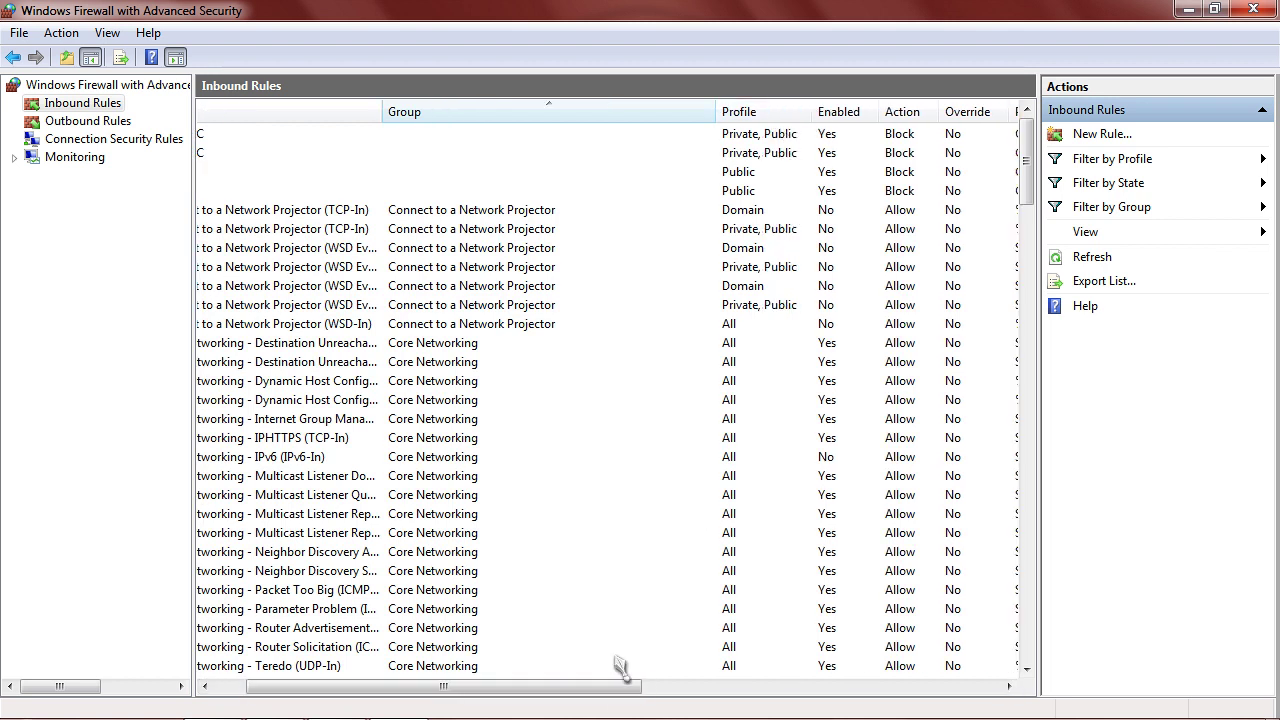
{"action": "left_click_drag", "start_coordinate": [590, 692], "coordinate": [559, 692]}
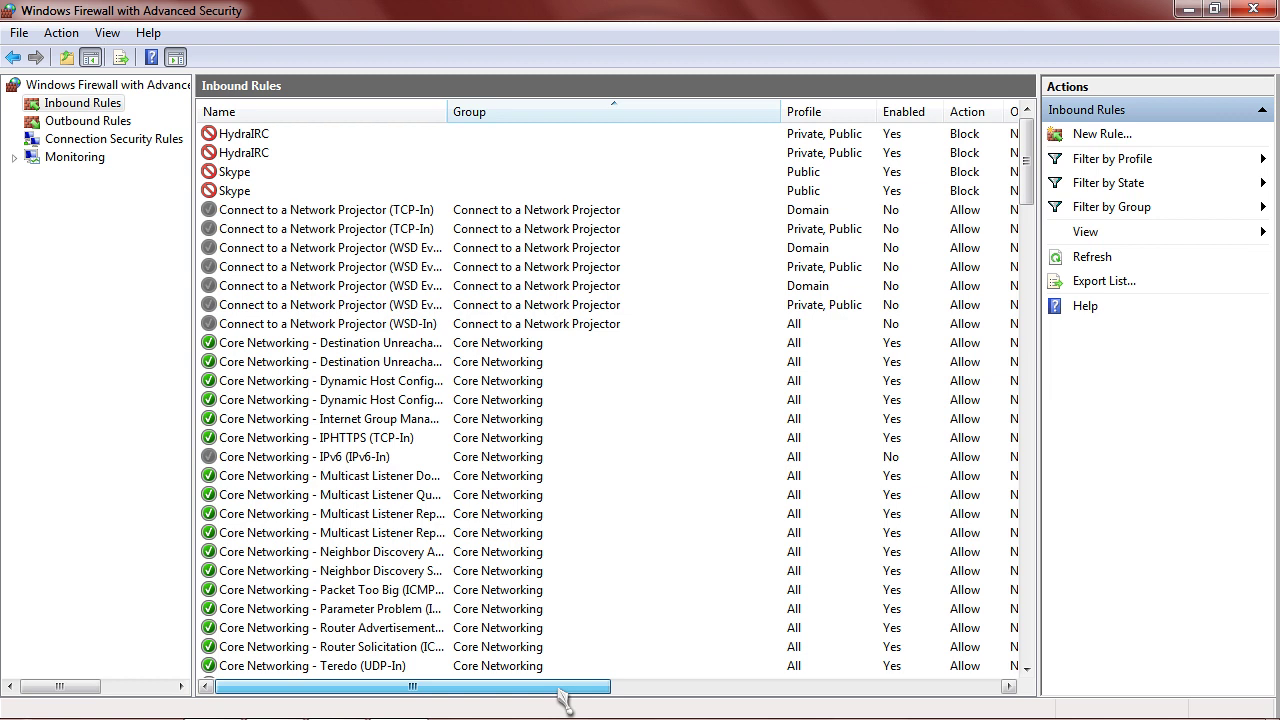
Check the File and Printer Sharing entries among the inbound rules, and close the advanced firewall console.
{"action": "left_click_drag", "start_coordinate": [1028, 154], "coordinate": [1031, 212]}
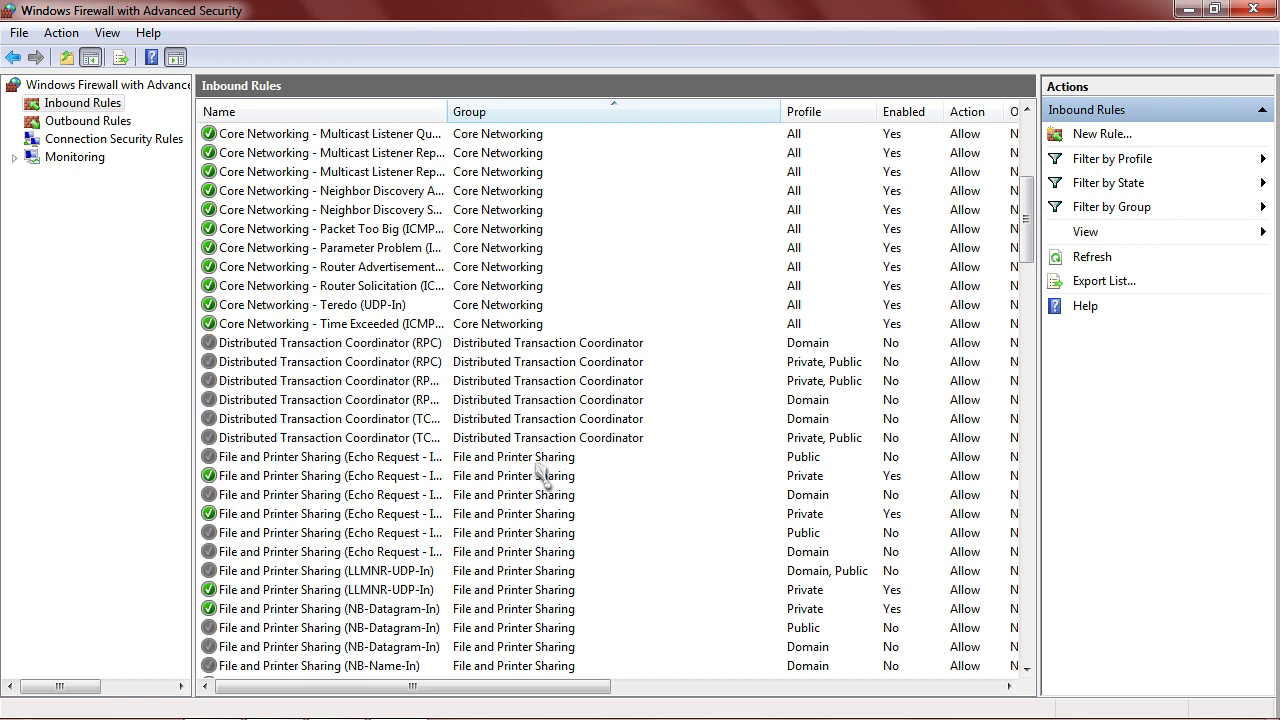
{"action": "left_click", "coordinate": [13, 58]}
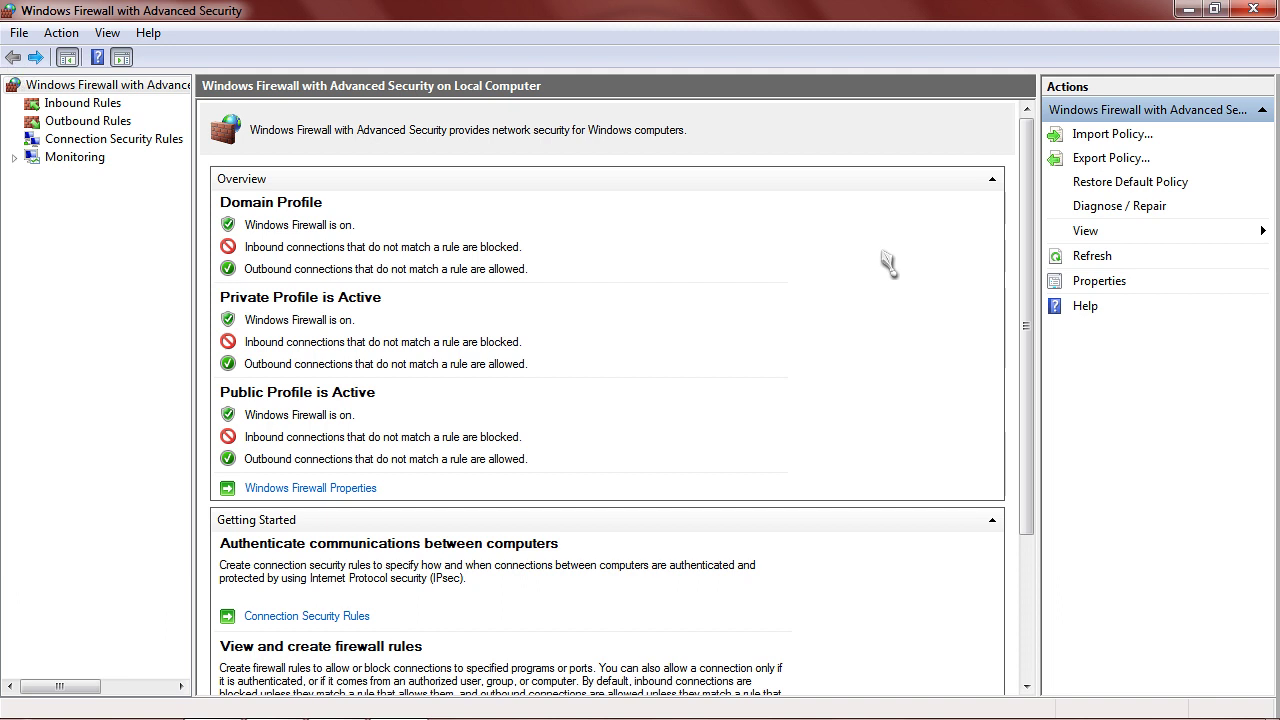
{"action": "left_click", "coordinate": [1254, 10]}
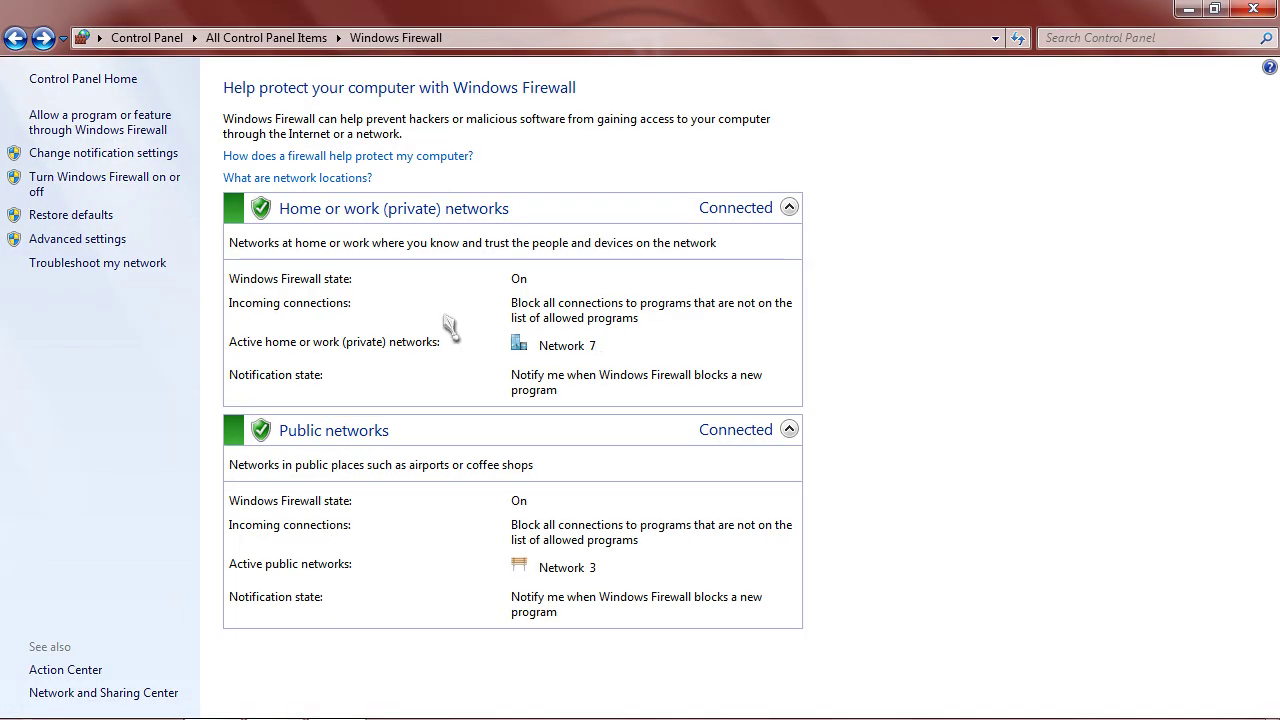
View the firewall's notification and on/off settings for each network type, returning to the Windows Firewall page without changing them.
{"action": "left_click", "coordinate": [110, 153]}
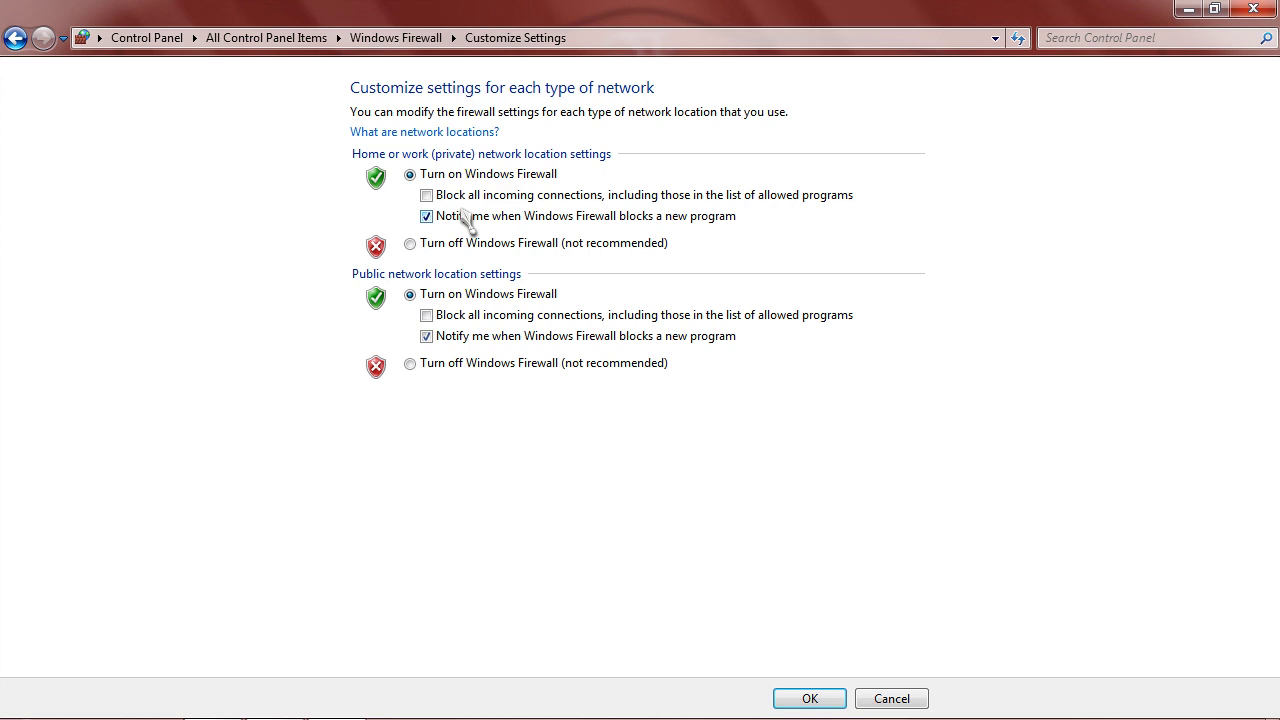
{"action": "left_click", "coordinate": [16, 39]}
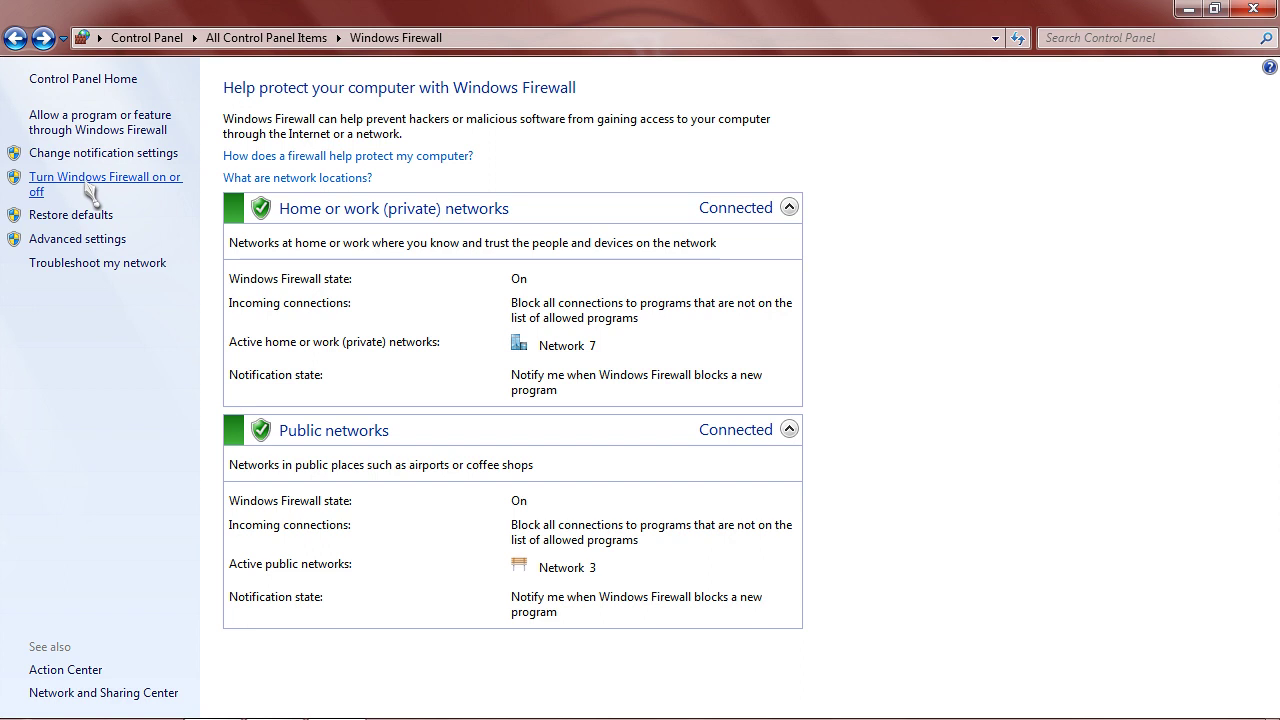
{"action": "left_click", "coordinate": [90, 190]}
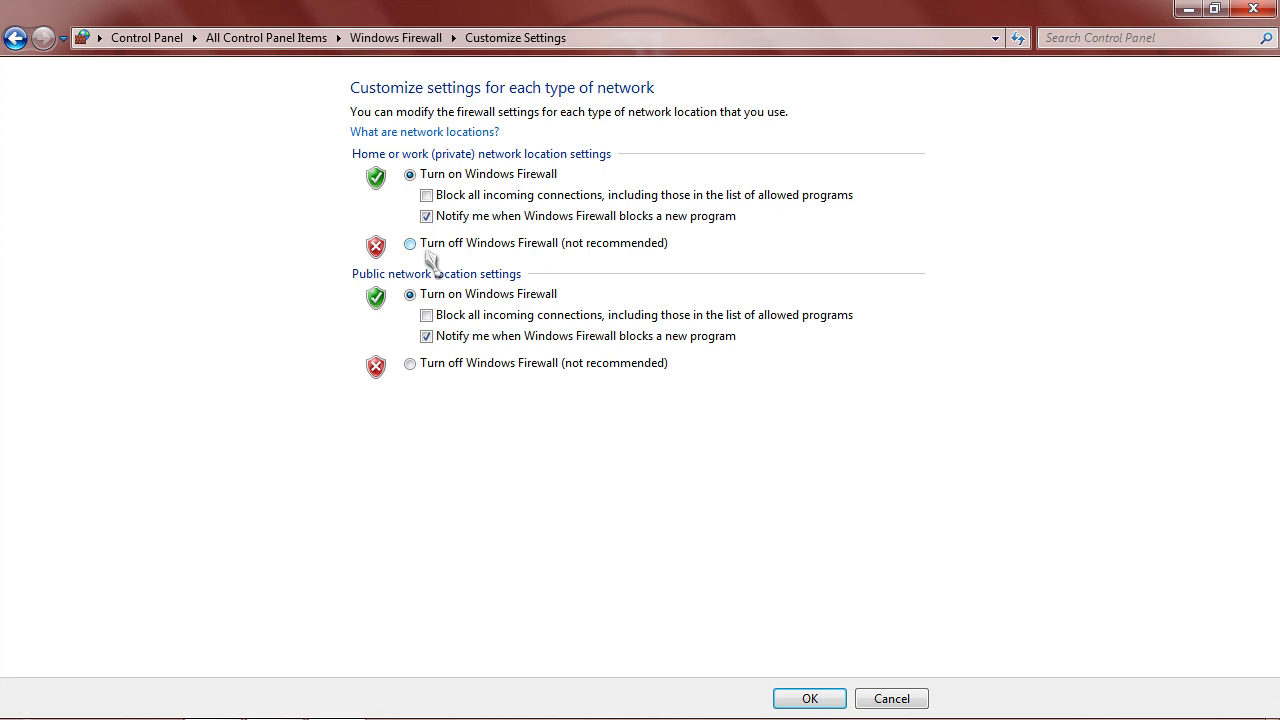
{"action": "left_click", "coordinate": [14, 40]}
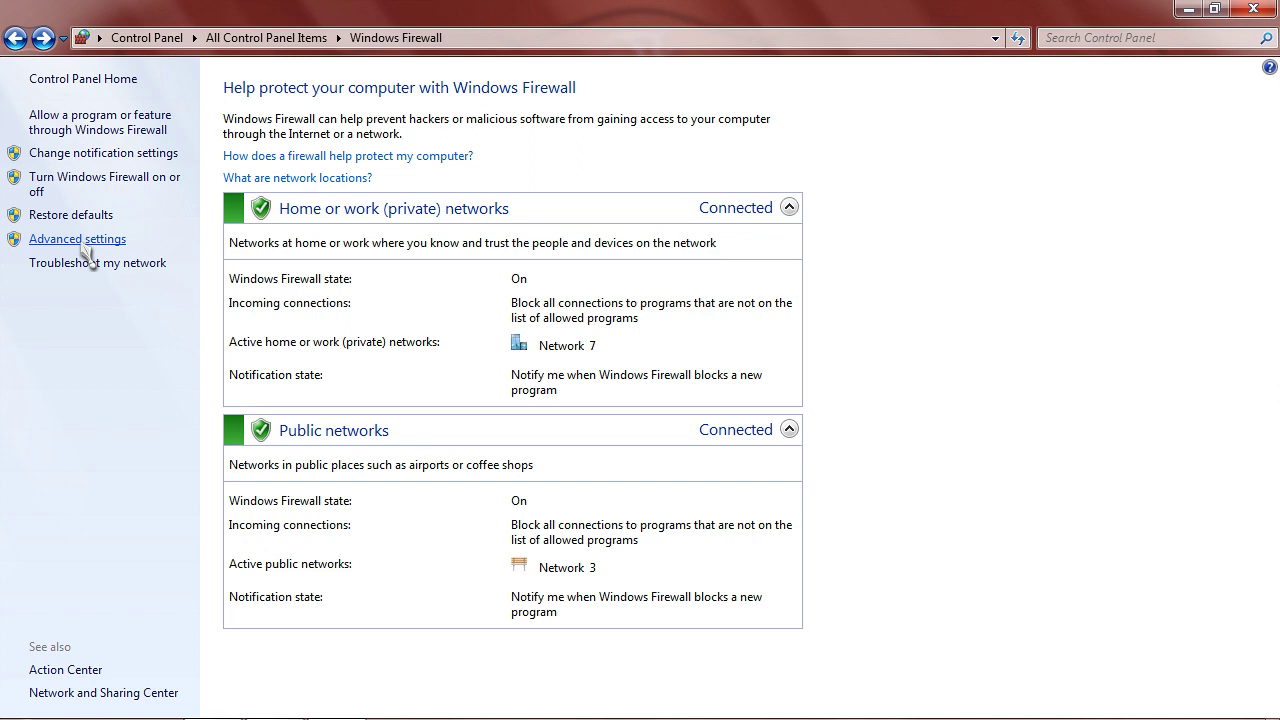
Reopen the advanced firewall console and read through its profile overview and Getting Started sections.
{"action": "left_click", "coordinate": [84, 244]}
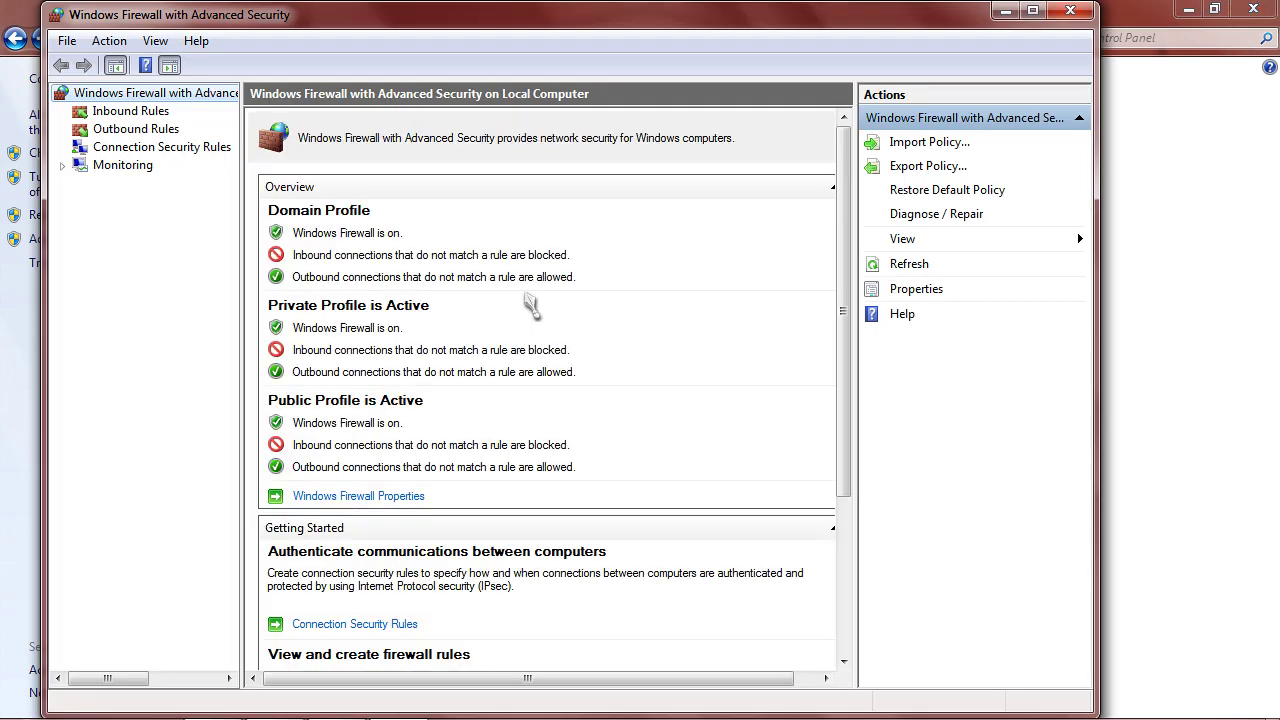
{"action": "left_click", "coordinate": [1190, 12]}
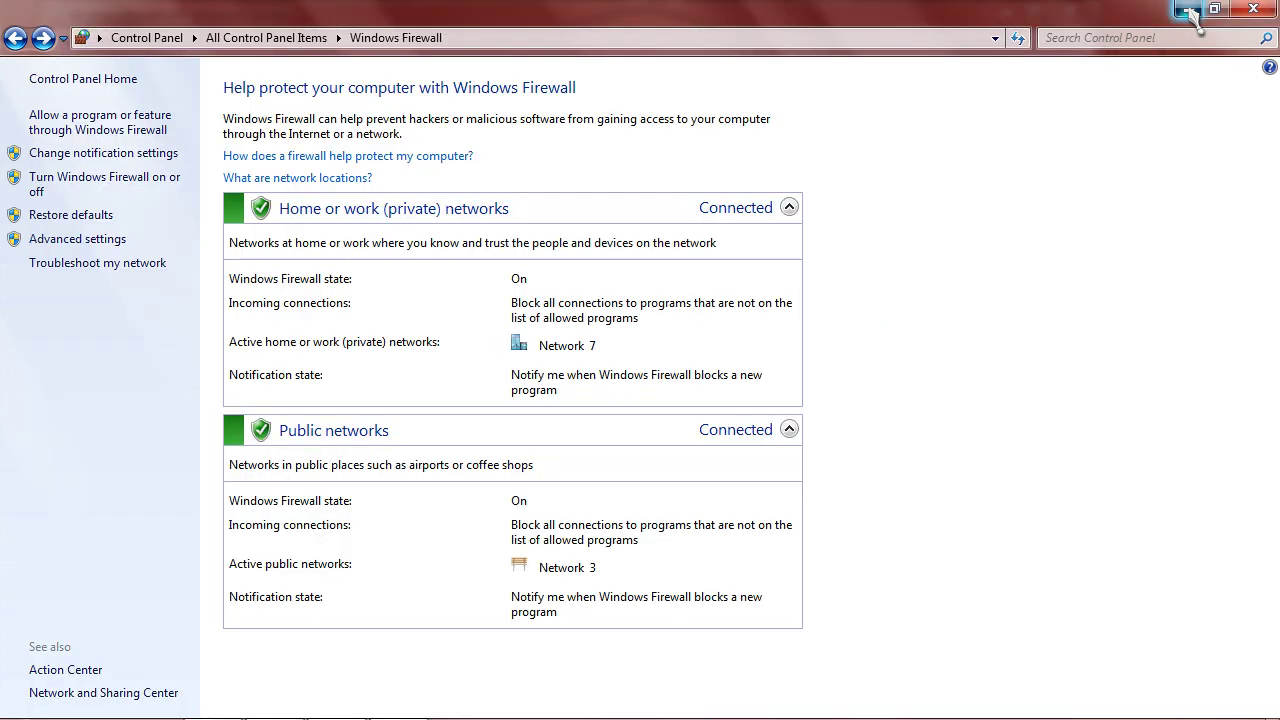
{"action": "left_click", "coordinate": [1034, 12]}
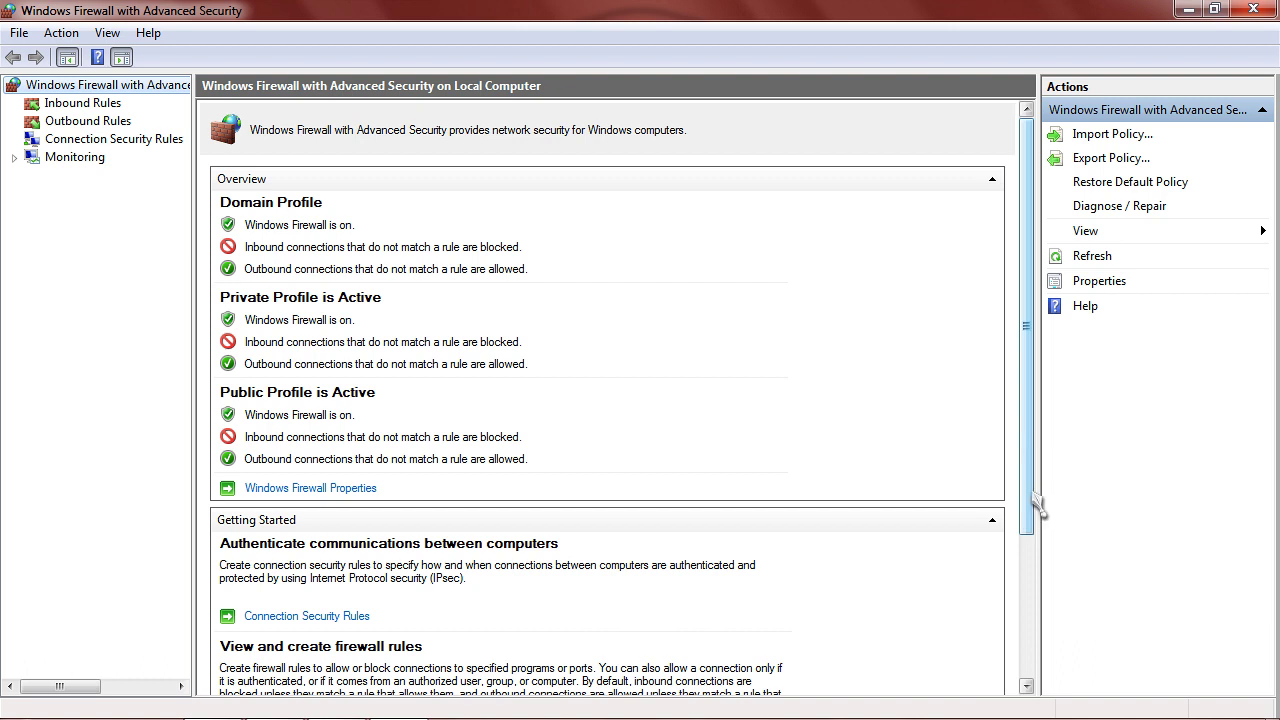
{"action": "scroll", "coordinate": [1037, 505], "scroll_direction": "down", "scroll_amount": 3}
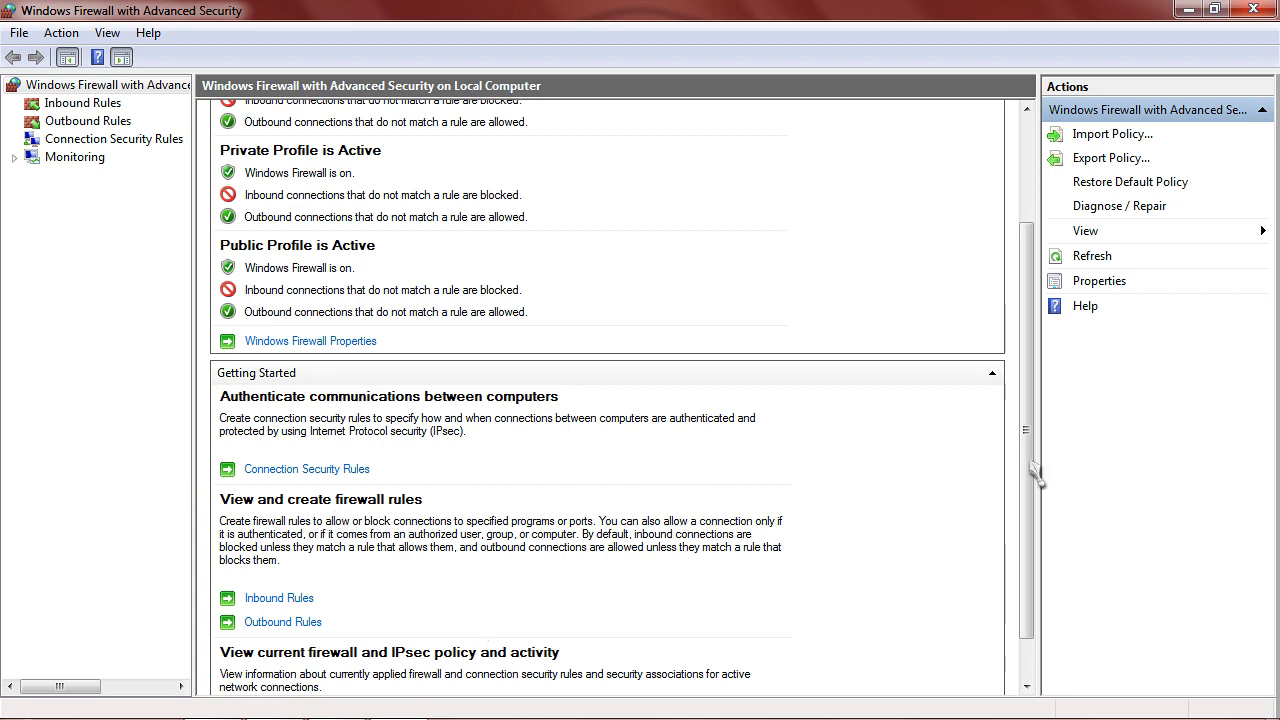
{"action": "scroll", "coordinate": [1036, 478], "scroll_direction": "down", "scroll_amount": 2}
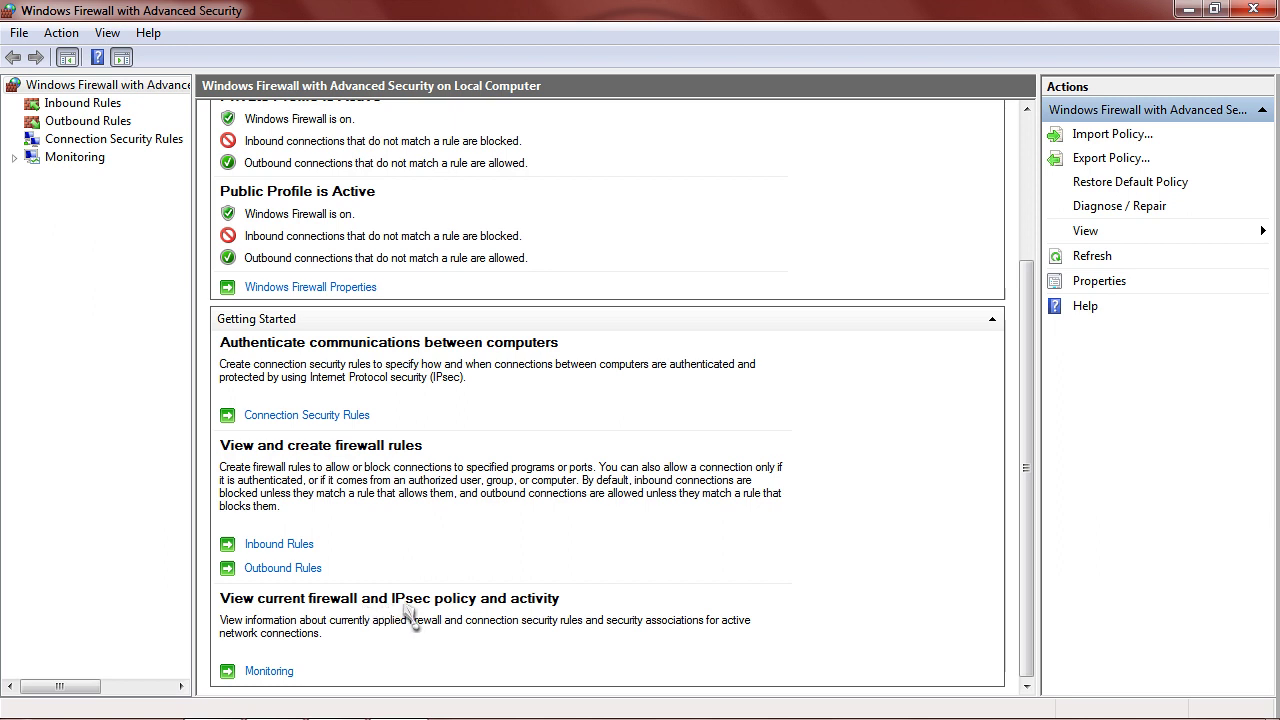
View the active firewall rules under Monitoring, and return to the inbound rules list.
{"action": "left_click", "coordinate": [14, 157]}
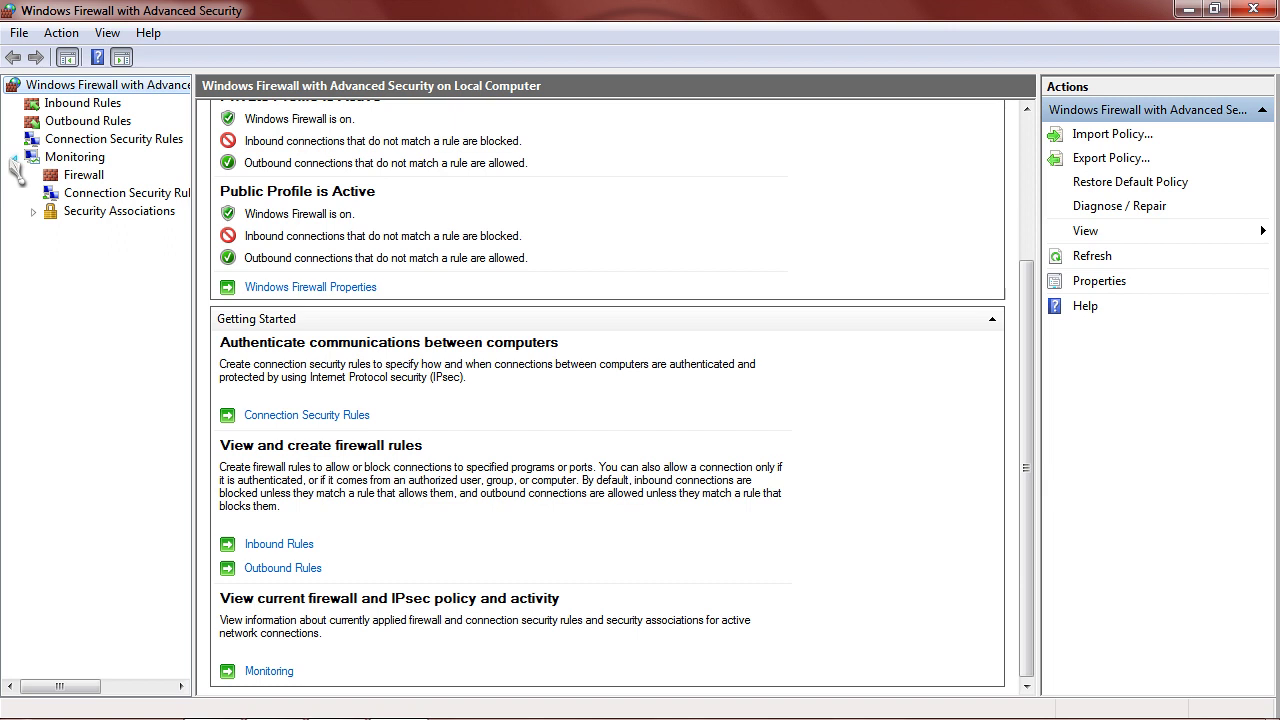
{"action": "left_click", "coordinate": [77, 179]}
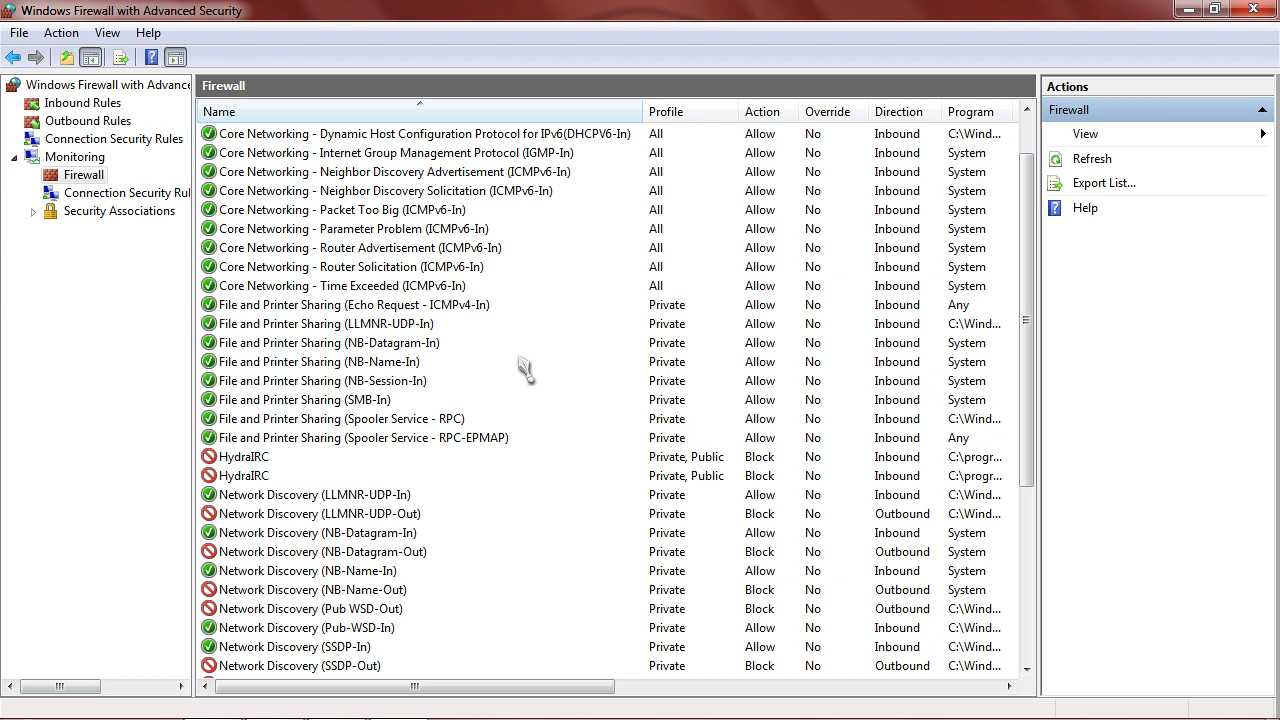
{"action": "left_click", "coordinate": [100, 104]}
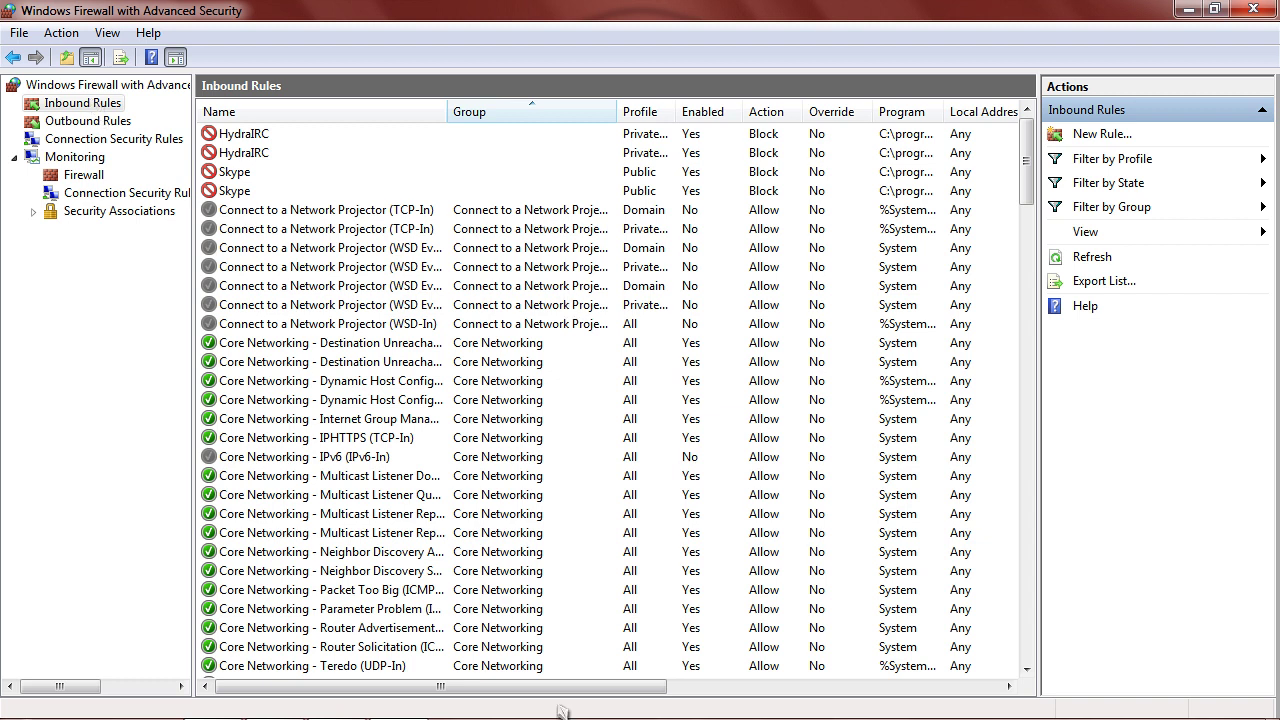
Switch to Notepad, review the IP ranges, ports and protocol numbers in ip.txt, and minimize it.
{"action": "mouse_move", "coordinate": [564, 712]}
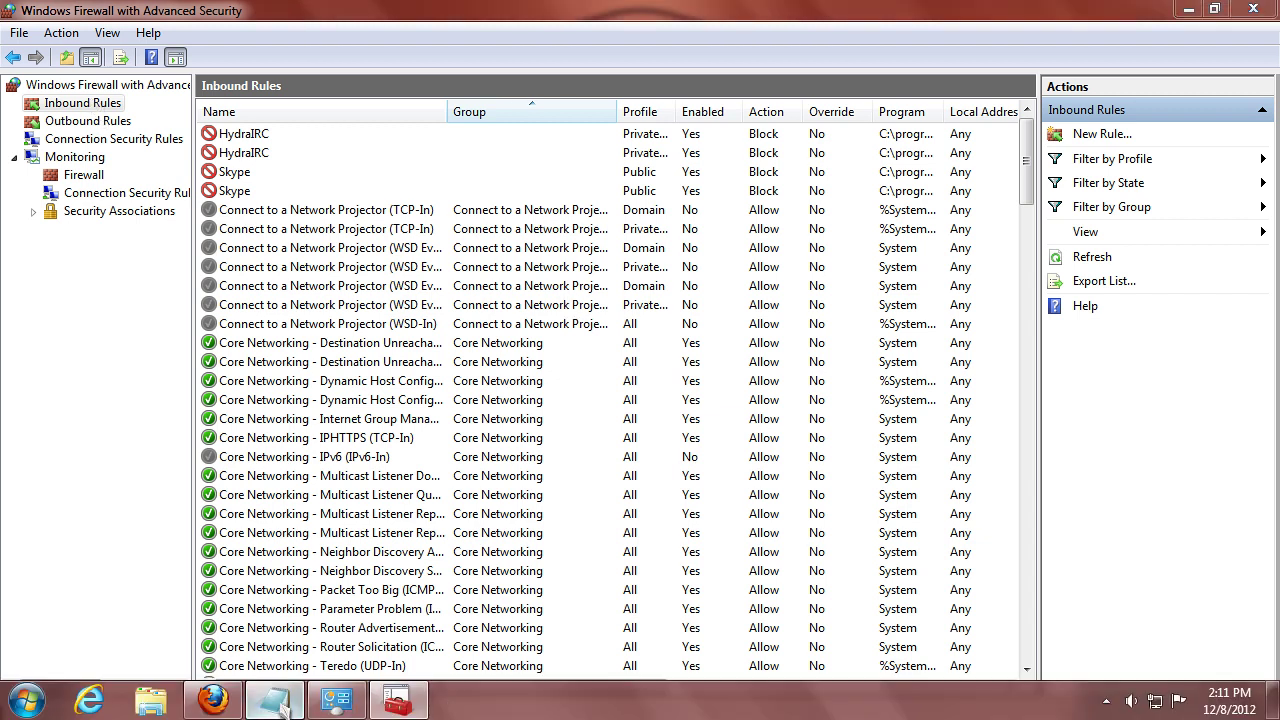
{"action": "left_click", "coordinate": [275, 702]}
{"action": "left_click_drag", "start_coordinate": [636, 100], "coordinate": [787, 188]}
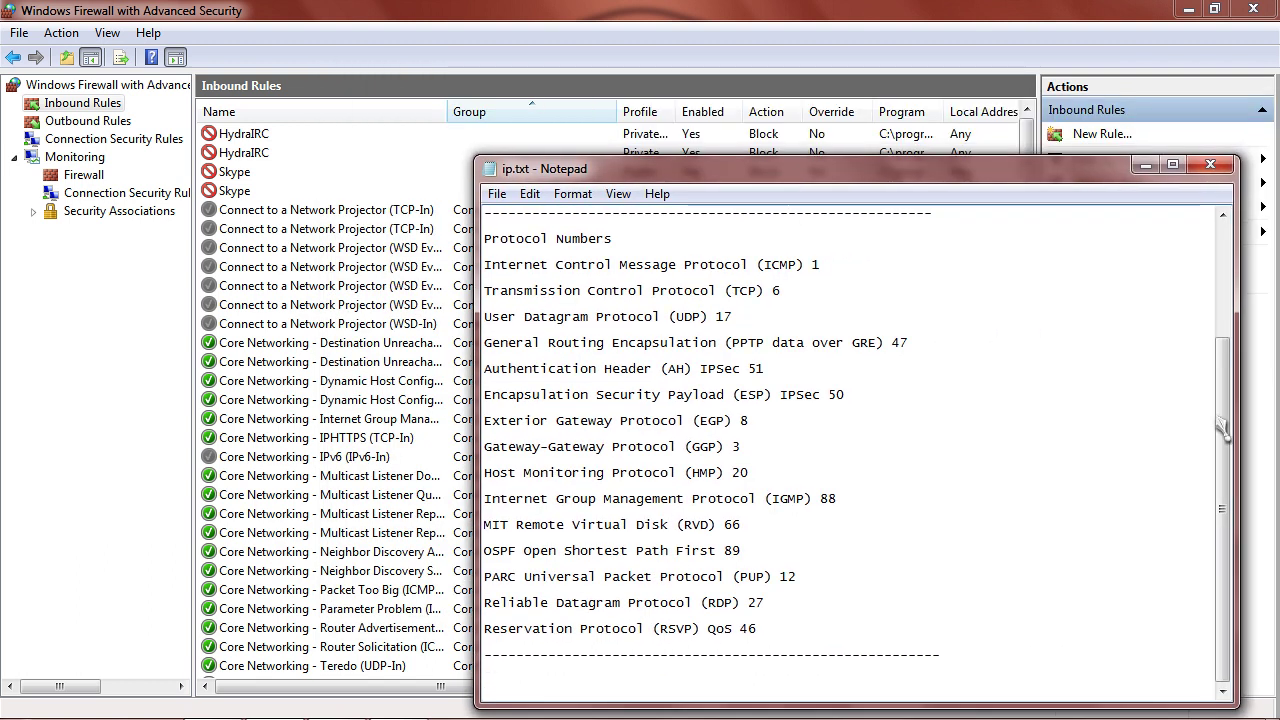
{"action": "left_click_drag", "start_coordinate": [1222, 385], "coordinate": [1196, 236]}
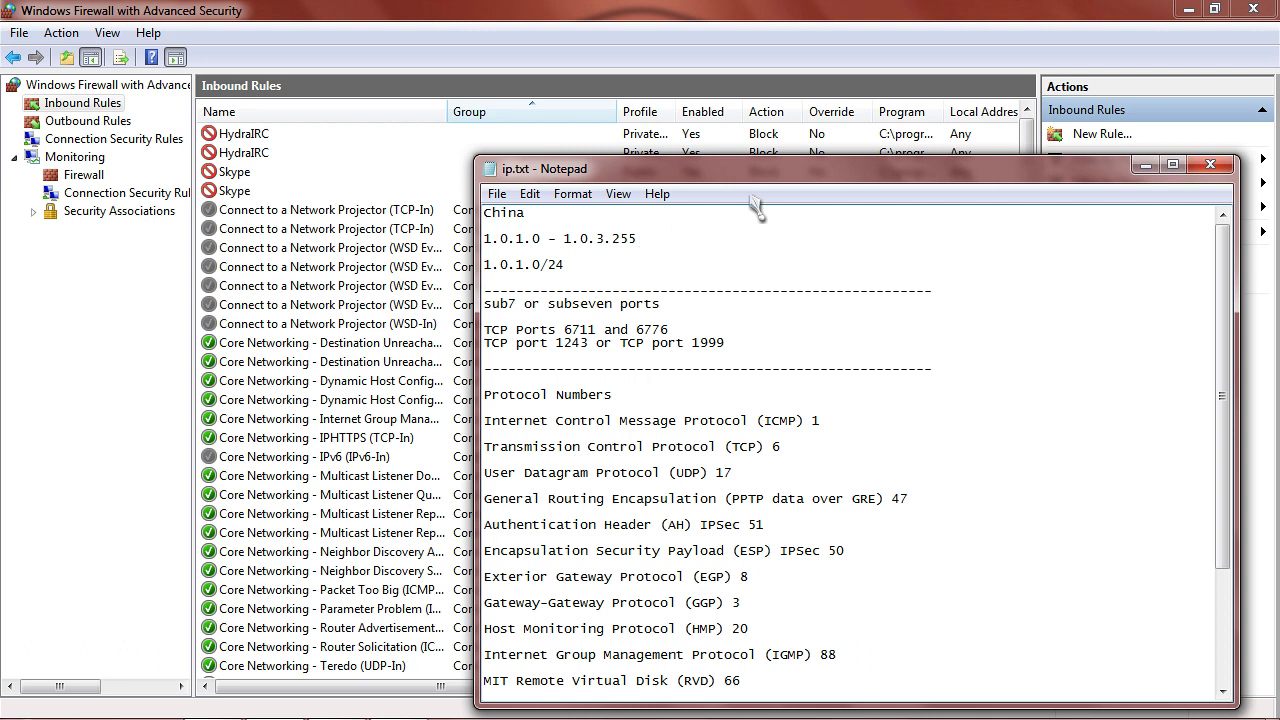
{"action": "left_click", "coordinate": [1144, 166]}
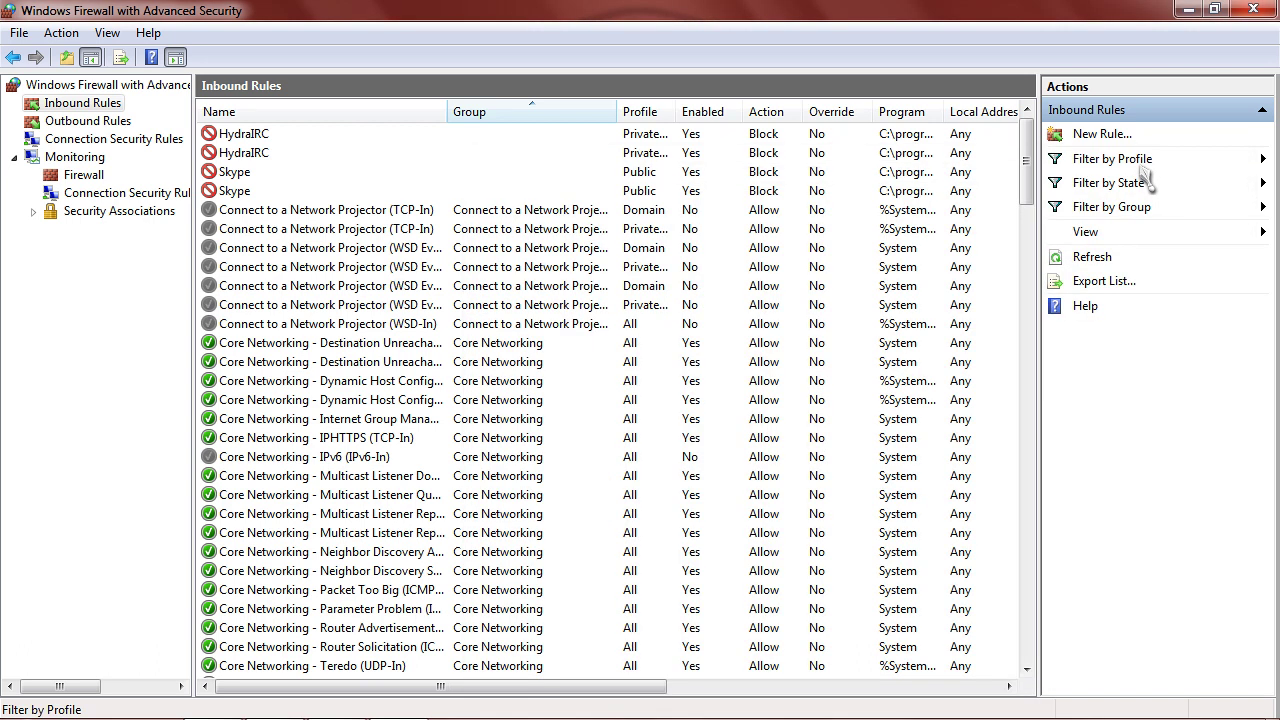
Start a new custom inbound rule that applies to all programs and any protocol type, continuing to its scope settings.
{"action": "left_click", "coordinate": [1097, 137]}
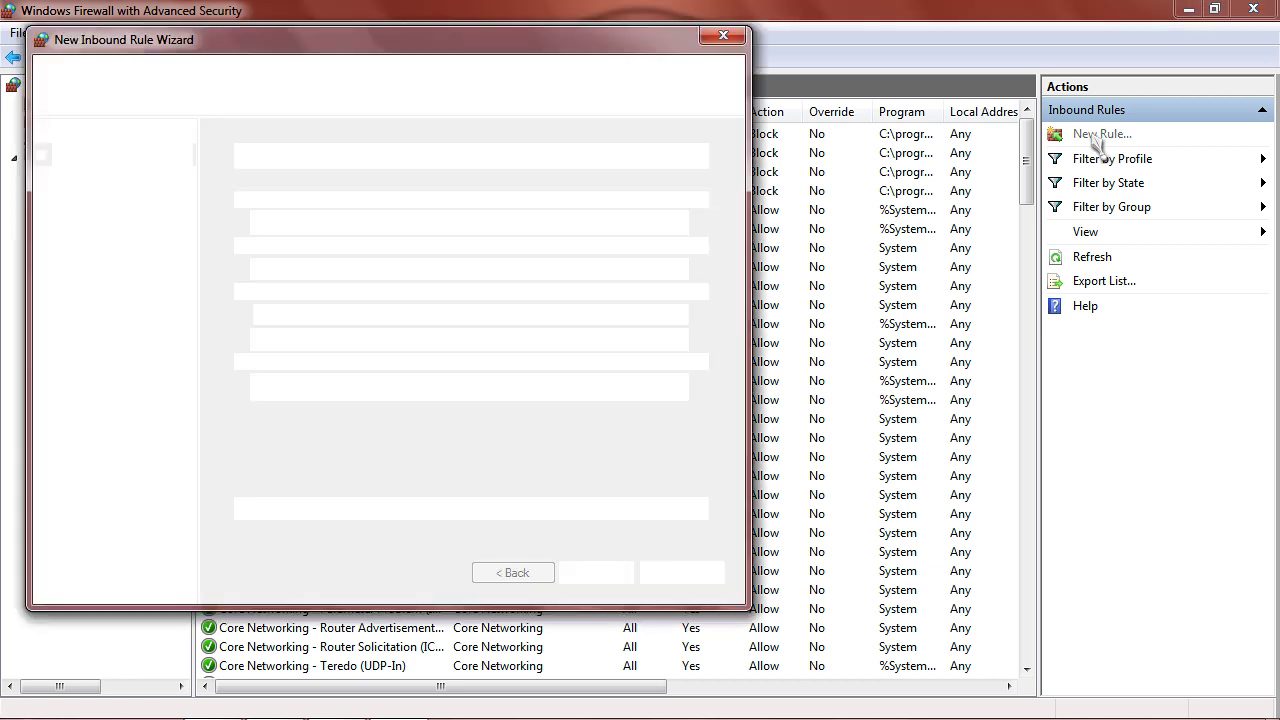
{"action": "left_click_drag", "start_coordinate": [423, 57], "coordinate": [586, 86]}
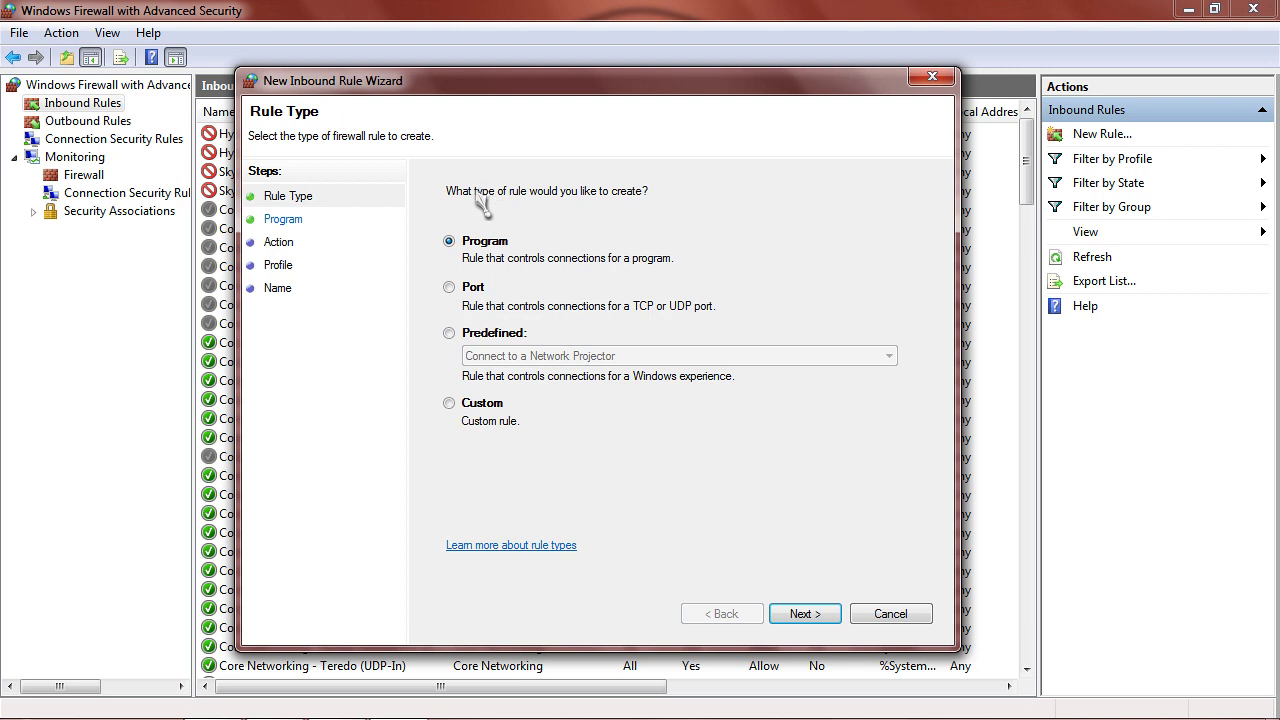
{"action": "left_click", "coordinate": [450, 404]}
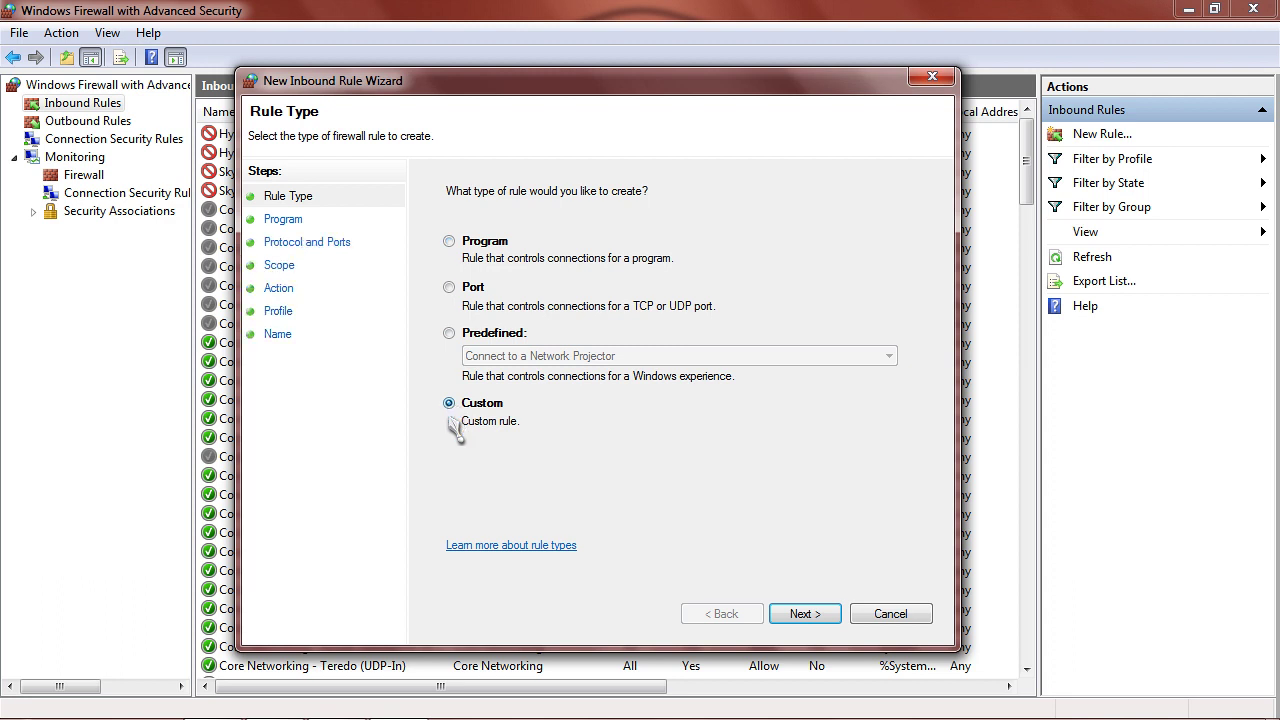
{"action": "left_click", "coordinate": [813, 616]}
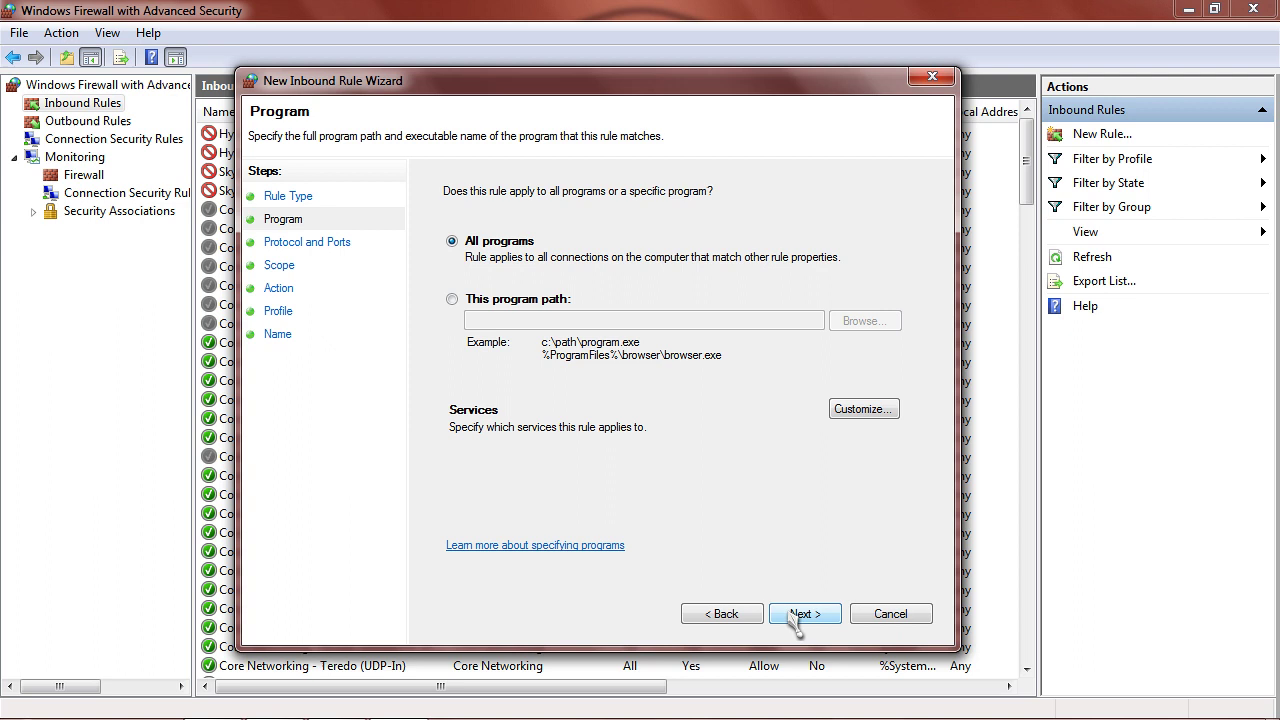
{"action": "left_click", "coordinate": [797, 619]}
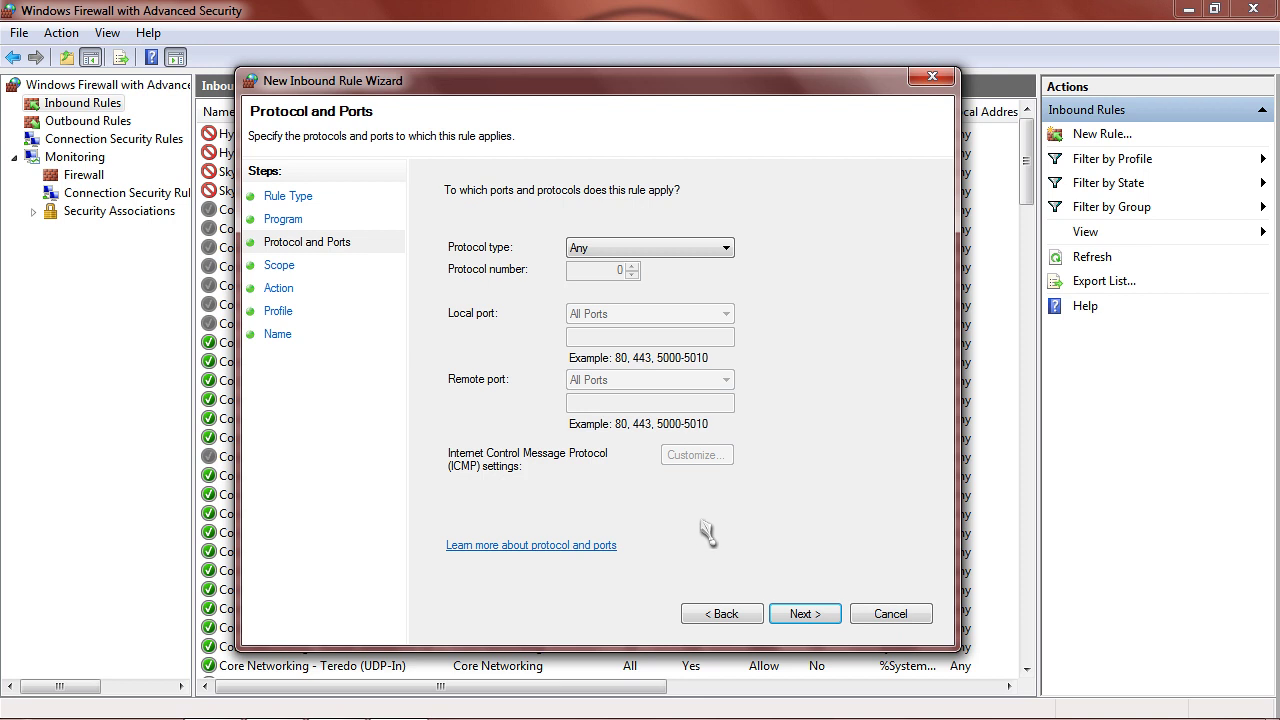
{"action": "left_click", "coordinate": [822, 616]}
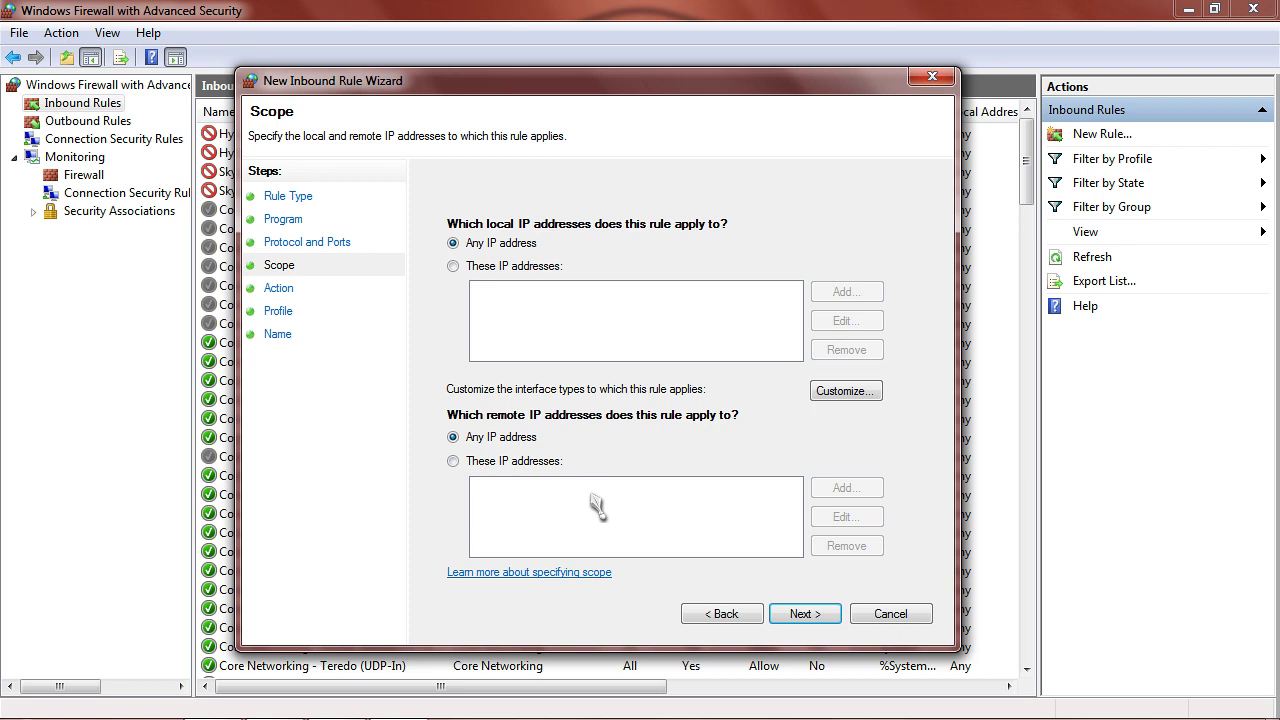
Start adding a specific remote IP address to the rule's scope, and copy 1.0.1.0 from ip.txt in Notepad.
{"action": "left_click", "coordinate": [453, 461]}
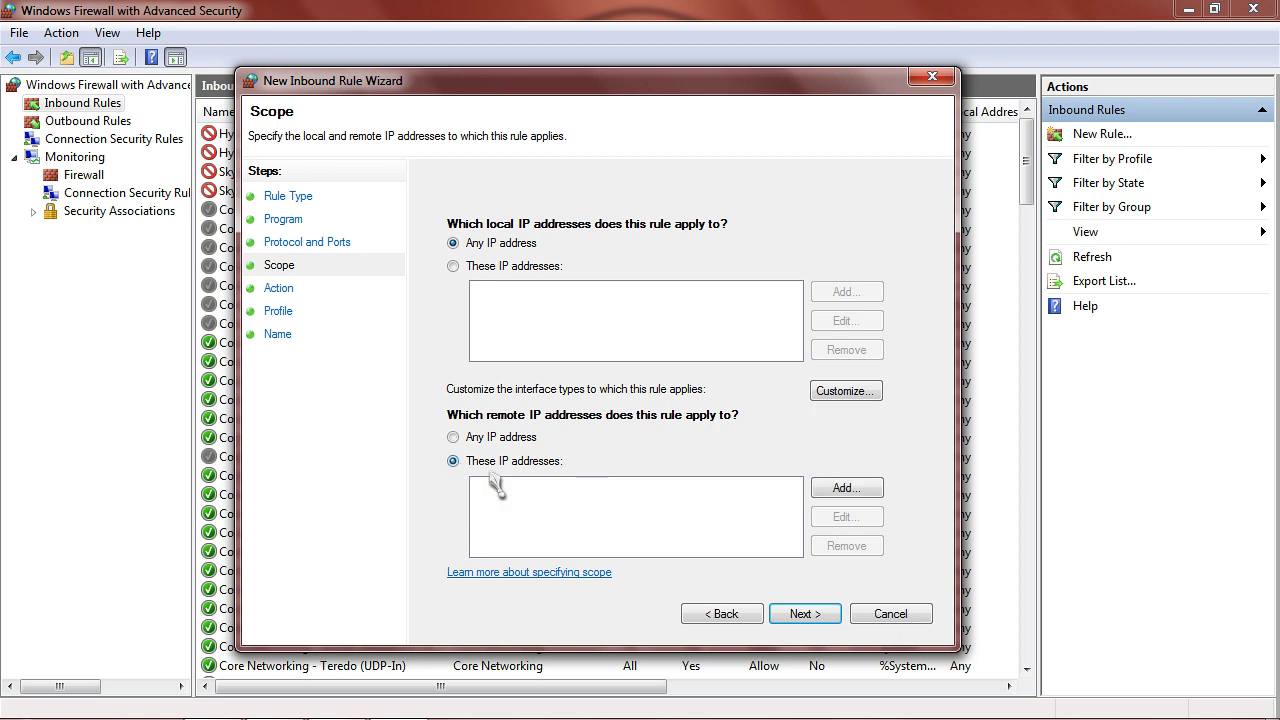
{"action": "left_click", "coordinate": [855, 495]}
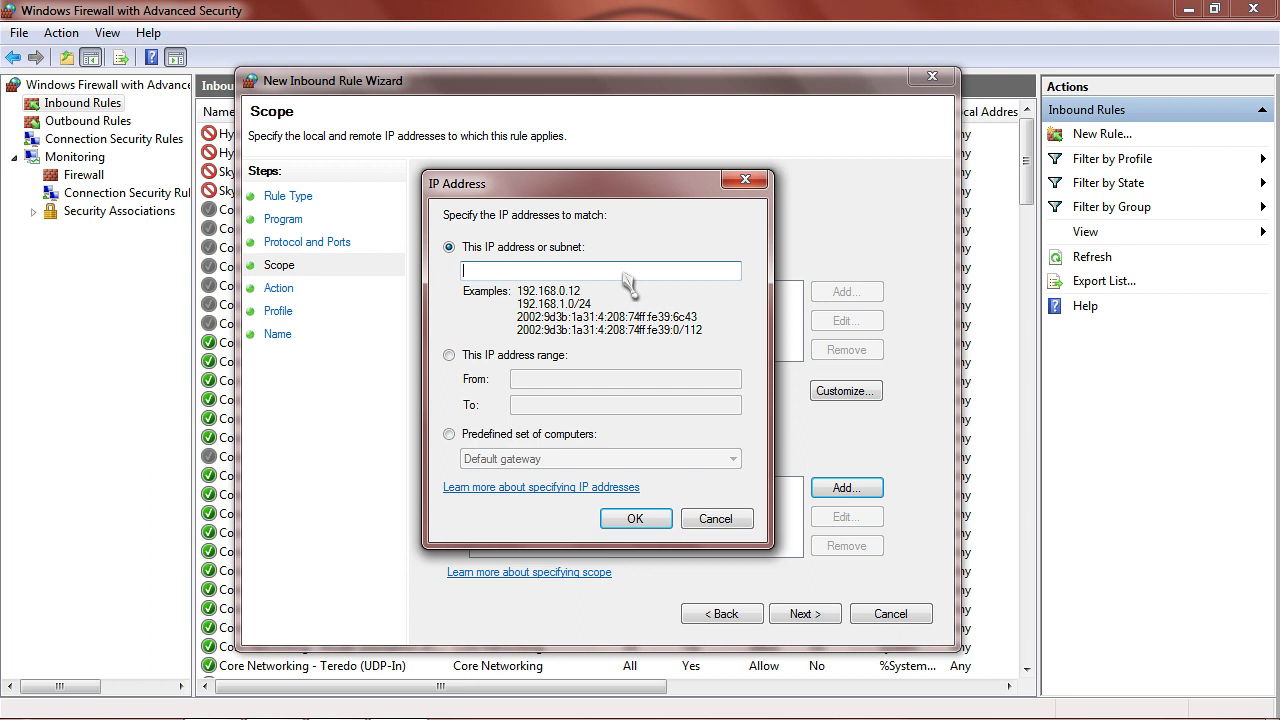
{"action": "mouse_move", "coordinate": [428, 713]}
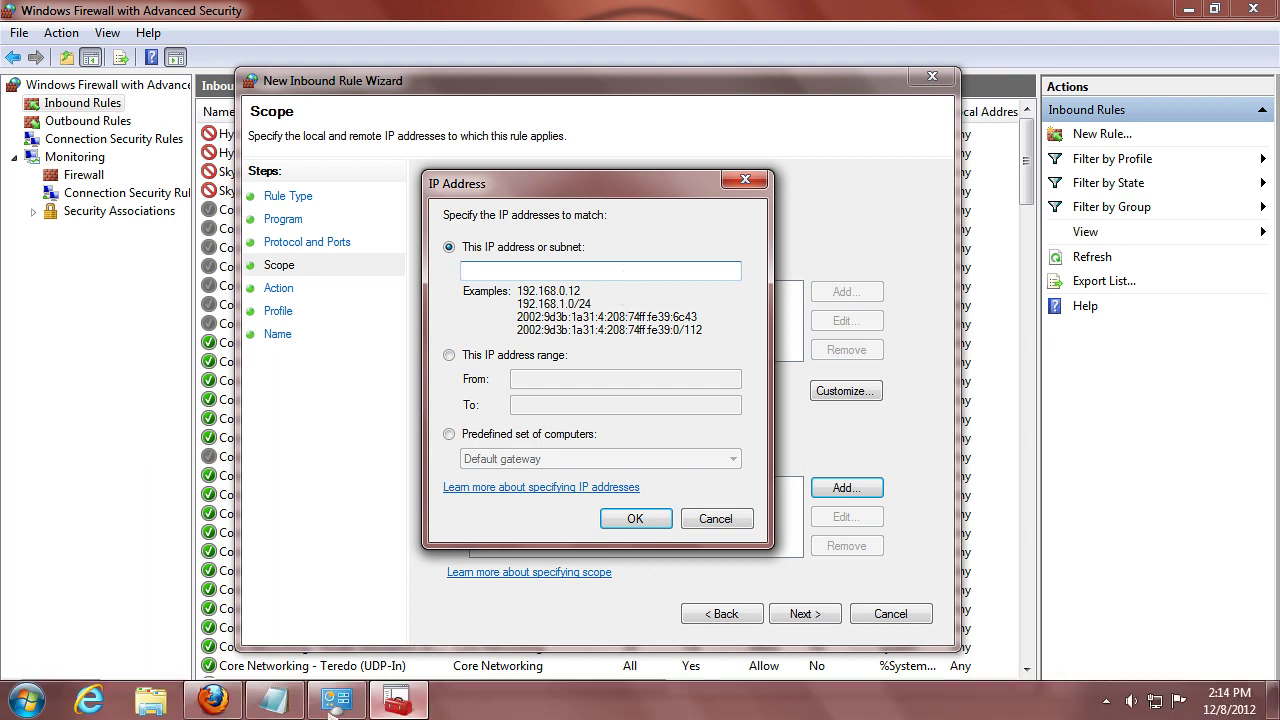
{"action": "left_click", "coordinate": [290, 708]}
{"action": "left_click_drag", "start_coordinate": [823, 195], "coordinate": [1048, 252]}
{"action": "left_click_drag", "start_coordinate": [902, 306], "coordinate": [846, 311]}
{"action": "right_click", "coordinate": [868, 311]}
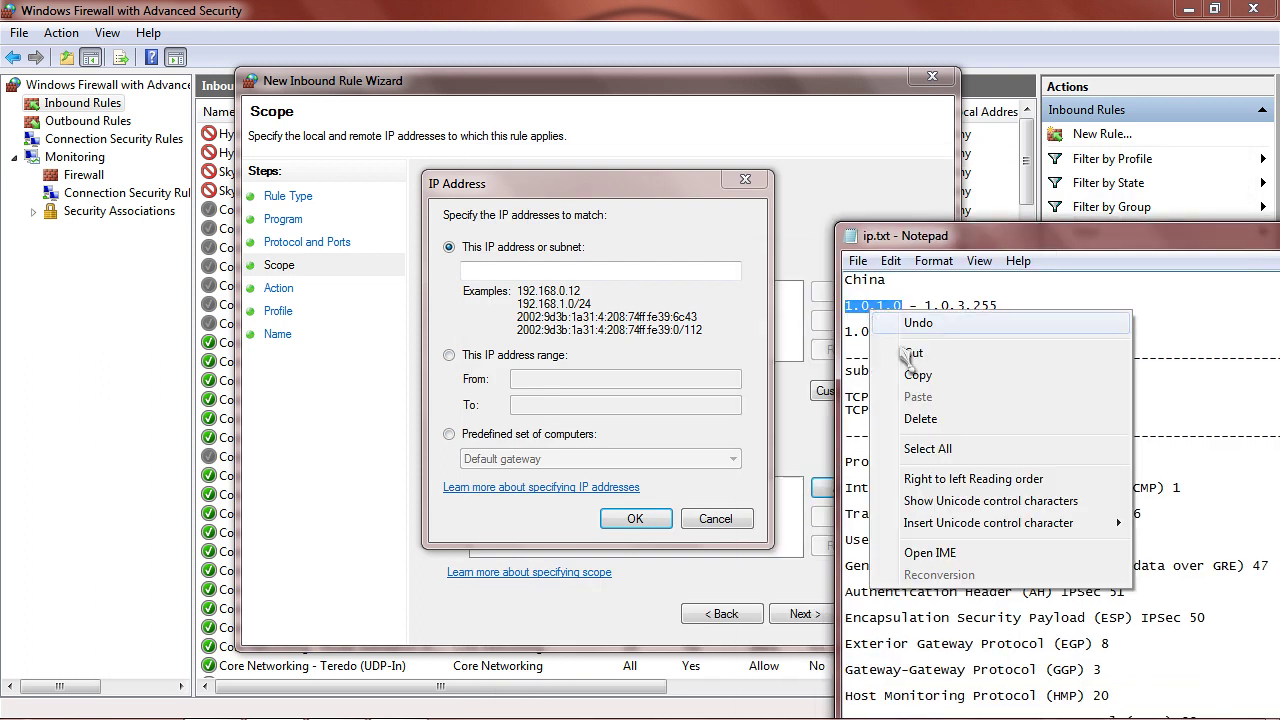
{"action": "left_click", "coordinate": [917, 375]}
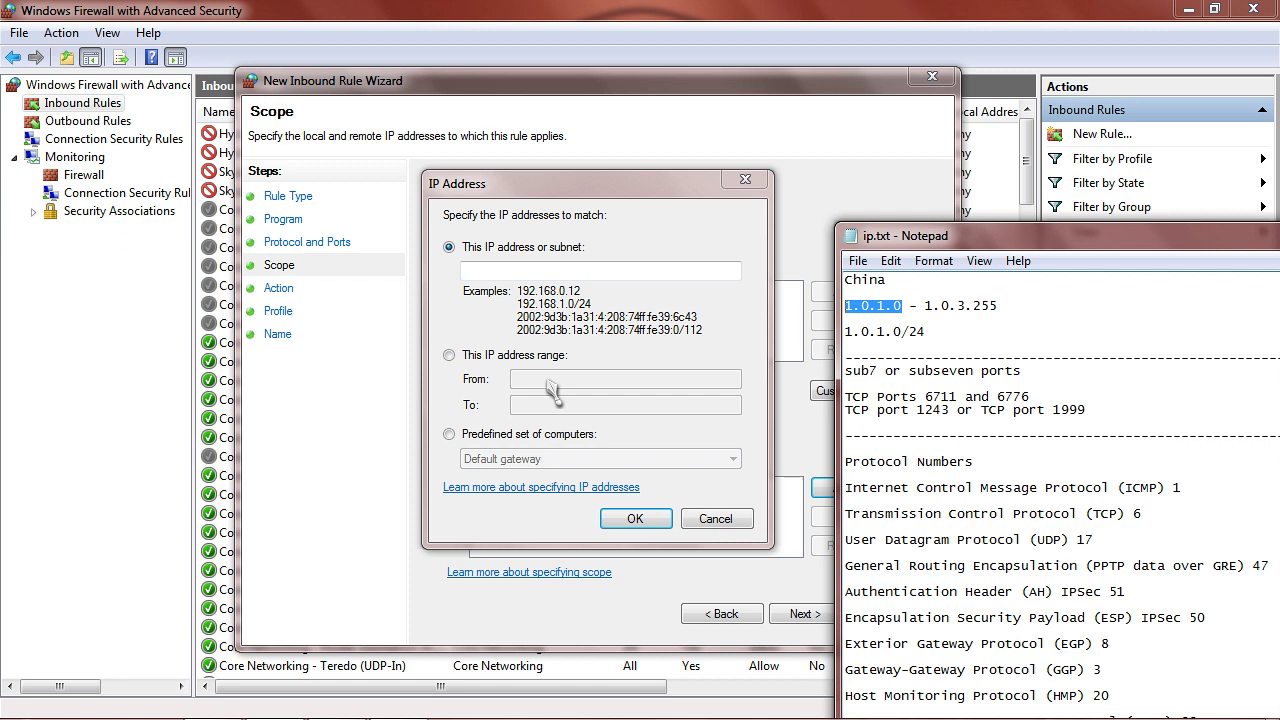
{"action": "left_click", "coordinate": [521, 272]}
{"action": "right_click", "coordinate": [521, 272]}
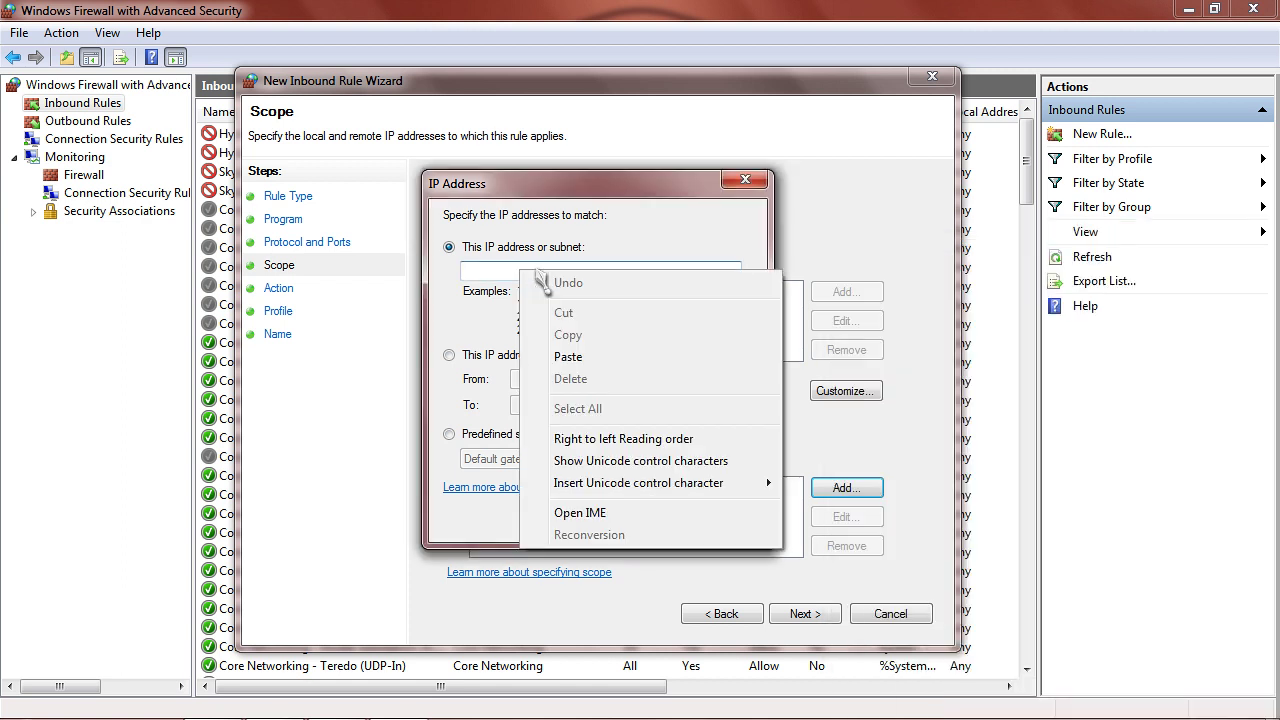
{"action": "left_click", "coordinate": [600, 358]}
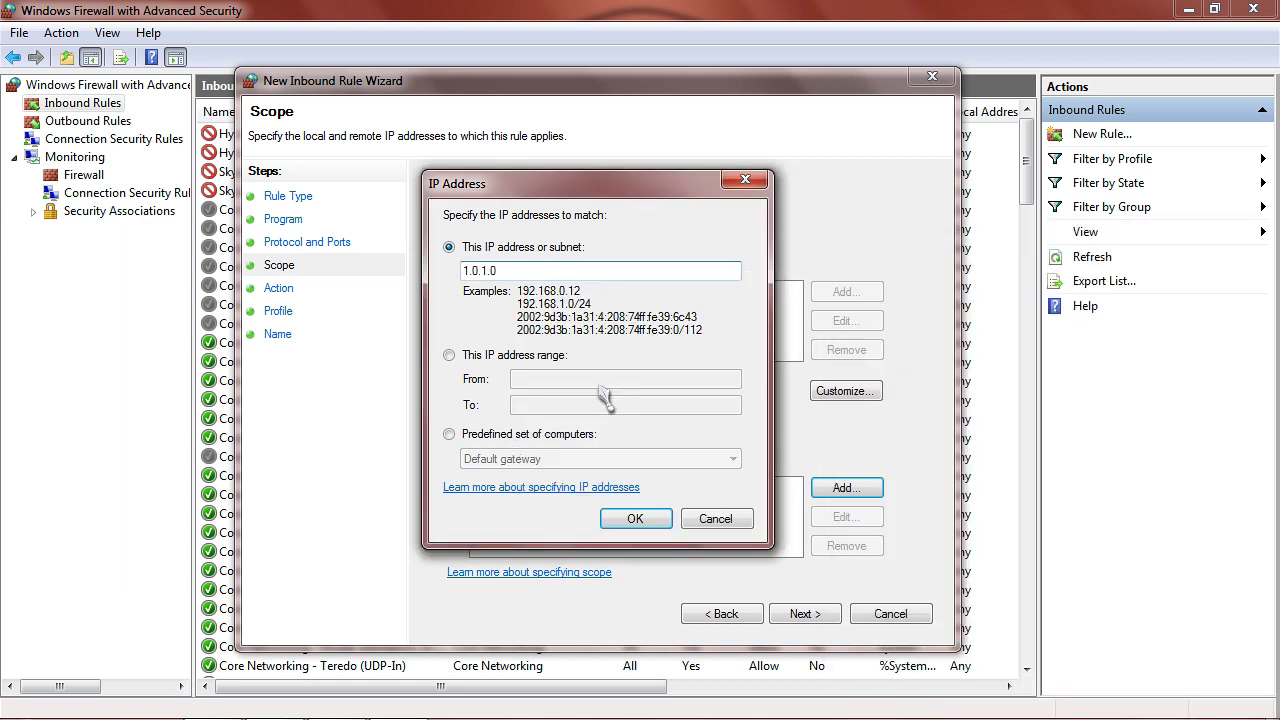
Switch the remote address entry to an IP address range and set its start to 1.0.1.0.
{"action": "left_click", "coordinate": [449, 355]}
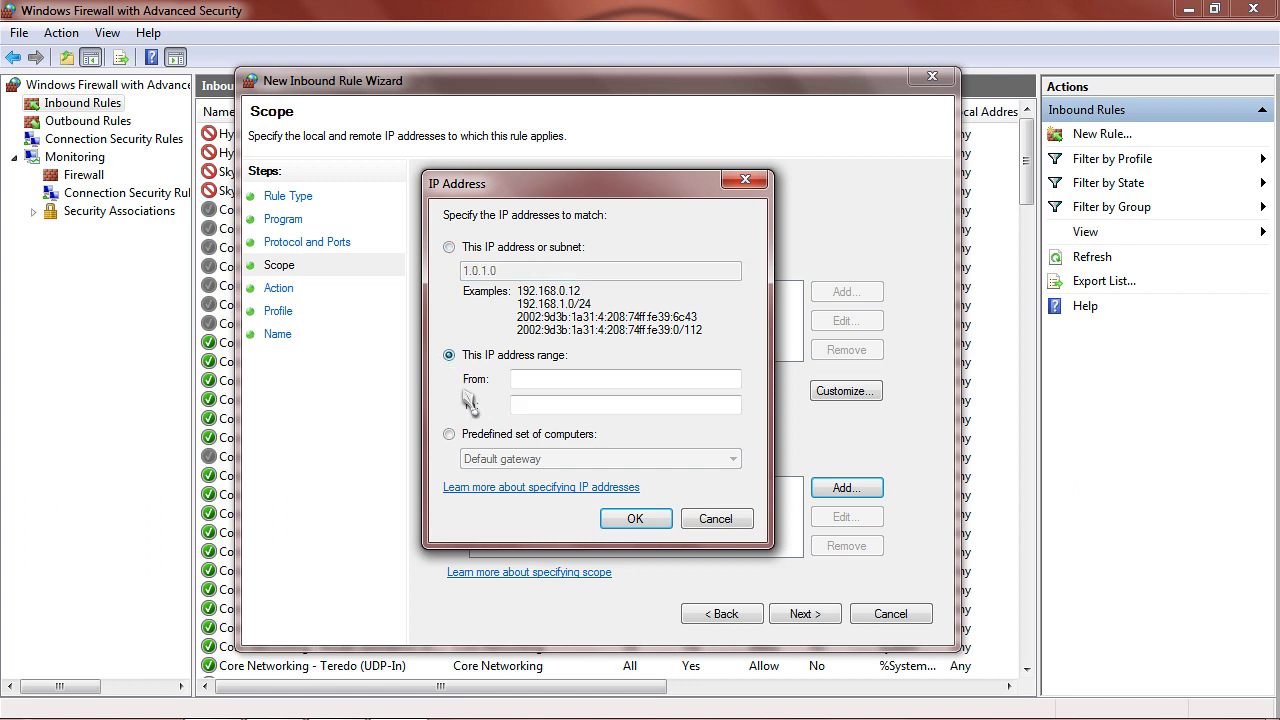
{"action": "right_click", "coordinate": [533, 383]}
{"action": "left_click", "coordinate": [580, 468]}
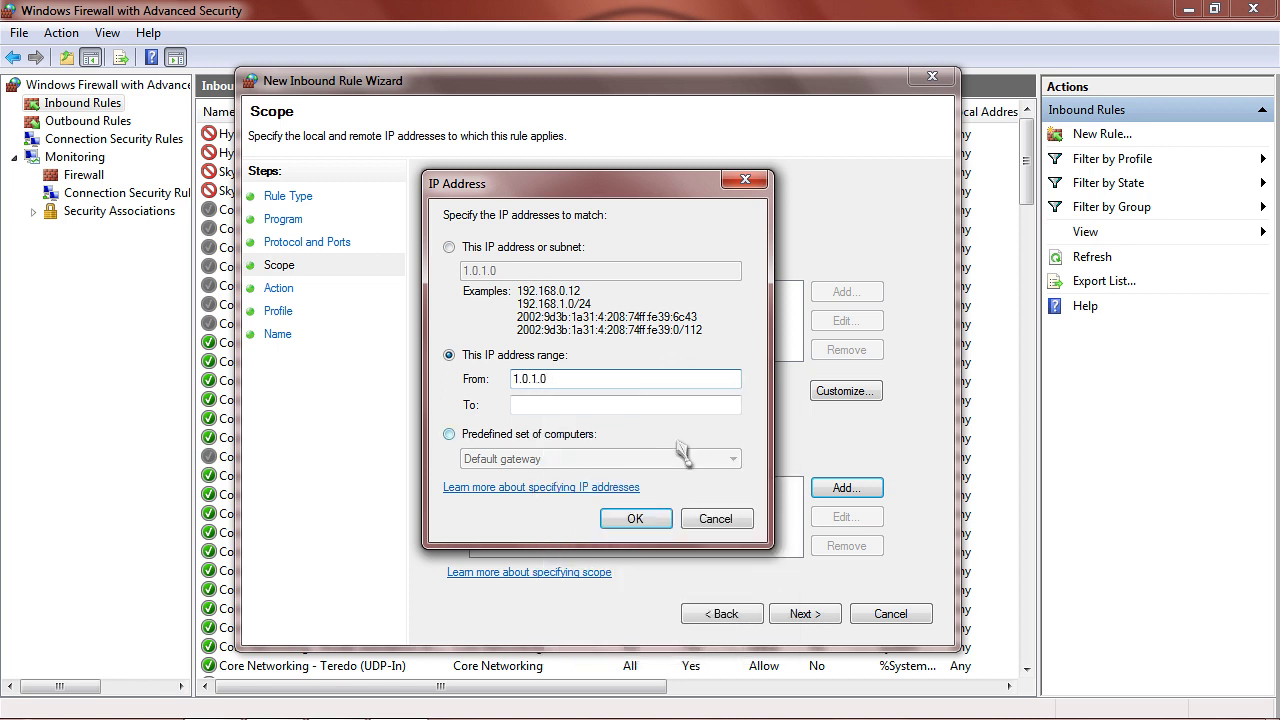
Set the range's end to 1.0.3.255, copied from ip.txt in Notepad, and add the range to the remote addresses.
{"action": "left_click", "coordinate": [533, 406]}
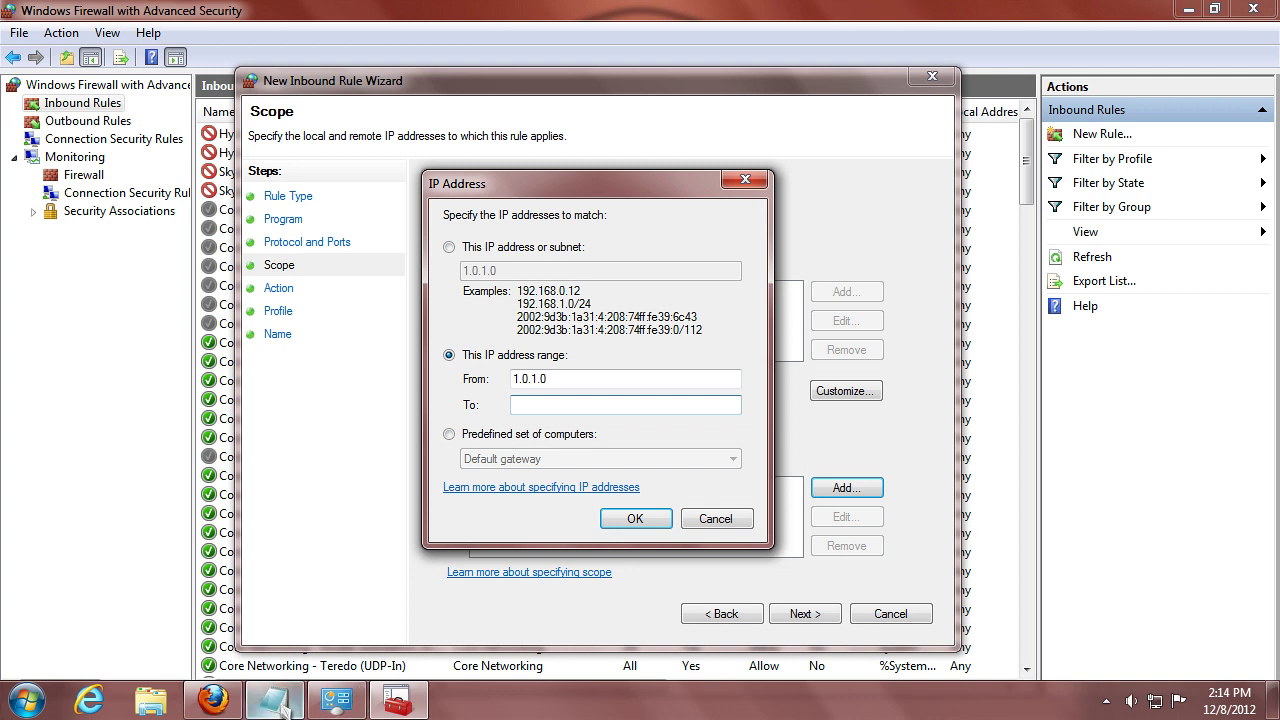
{"action": "left_click", "coordinate": [275, 700]}
{"action": "left_click_drag", "start_coordinate": [999, 306], "coordinate": [925, 310]}
{"action": "right_click", "coordinate": [937, 311]}
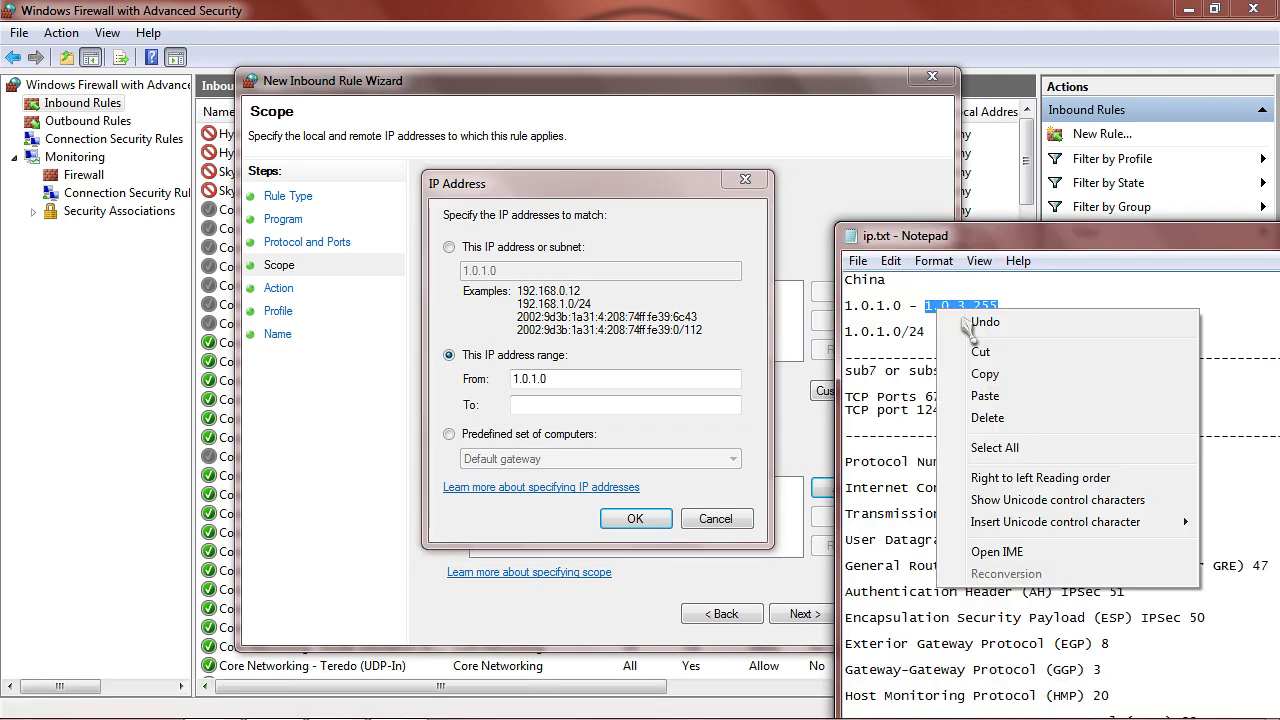
{"action": "left_click", "coordinate": [984, 374]}
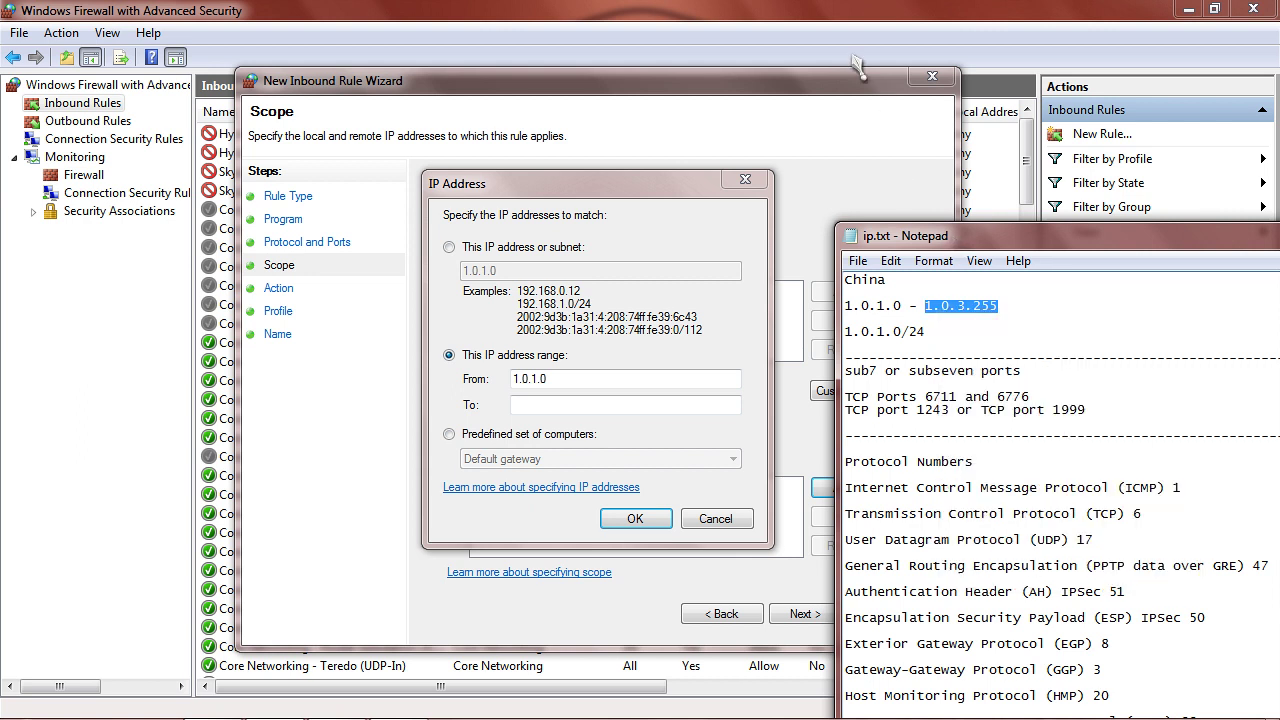
{"action": "left_click", "coordinate": [816, 78]}
{"action": "left_click", "coordinate": [516, 405]}
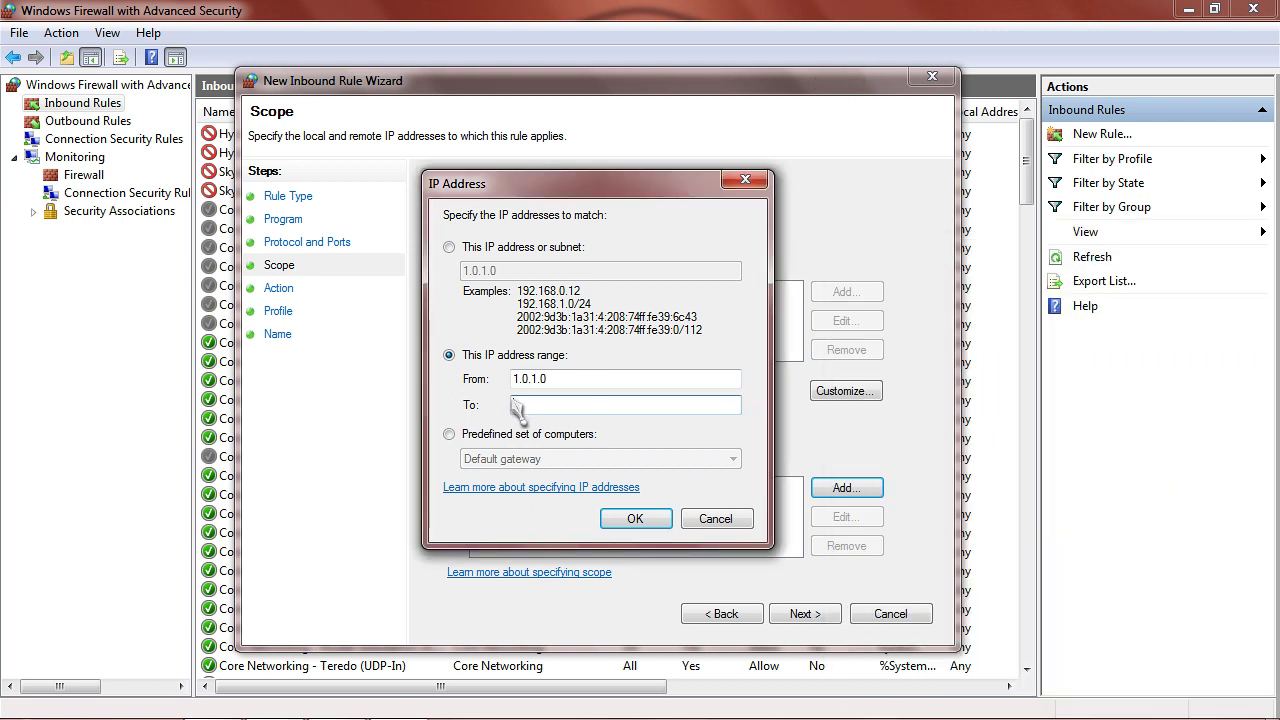
{"action": "right_click", "coordinate": [516, 405]}
{"action": "left_click", "coordinate": [560, 487]}
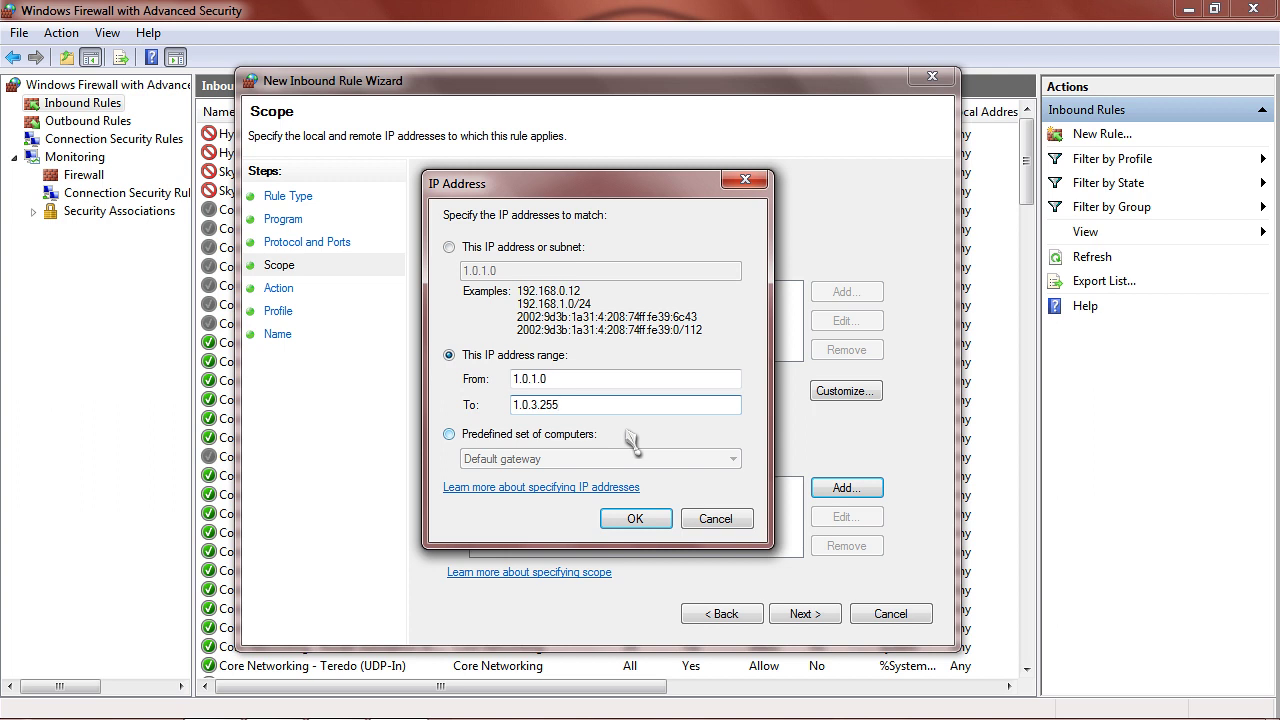
{"action": "left_click", "coordinate": [635, 519]}
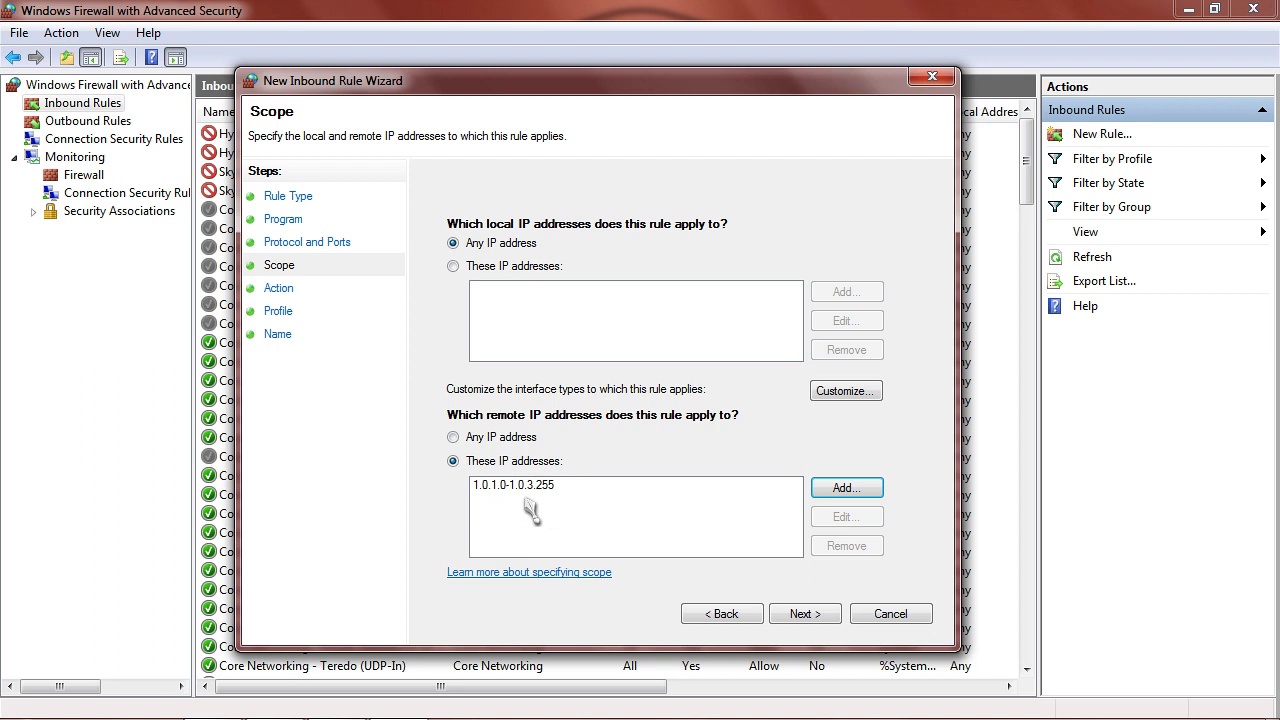
Set the rule's action to block the connection, and keep it applied to the Domain, Private and Public profiles.
{"action": "left_click", "coordinate": [818, 618]}
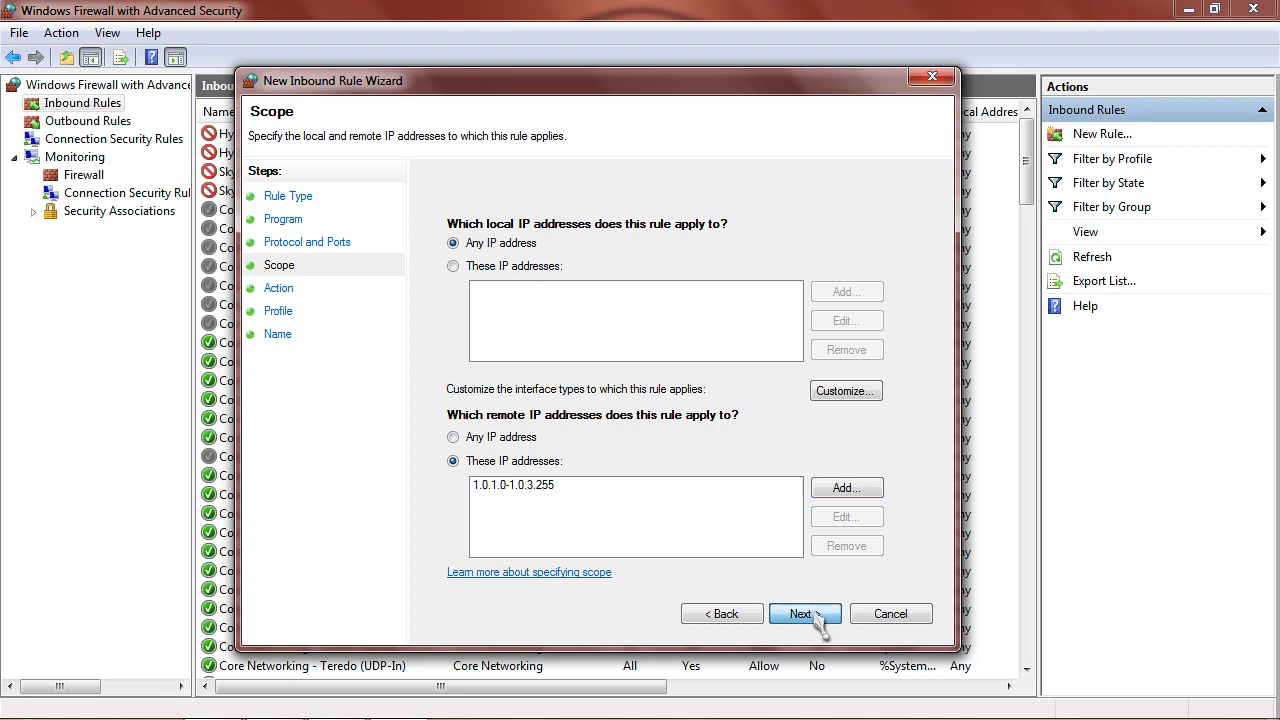
{"action": "left_click", "coordinate": [818, 618]}
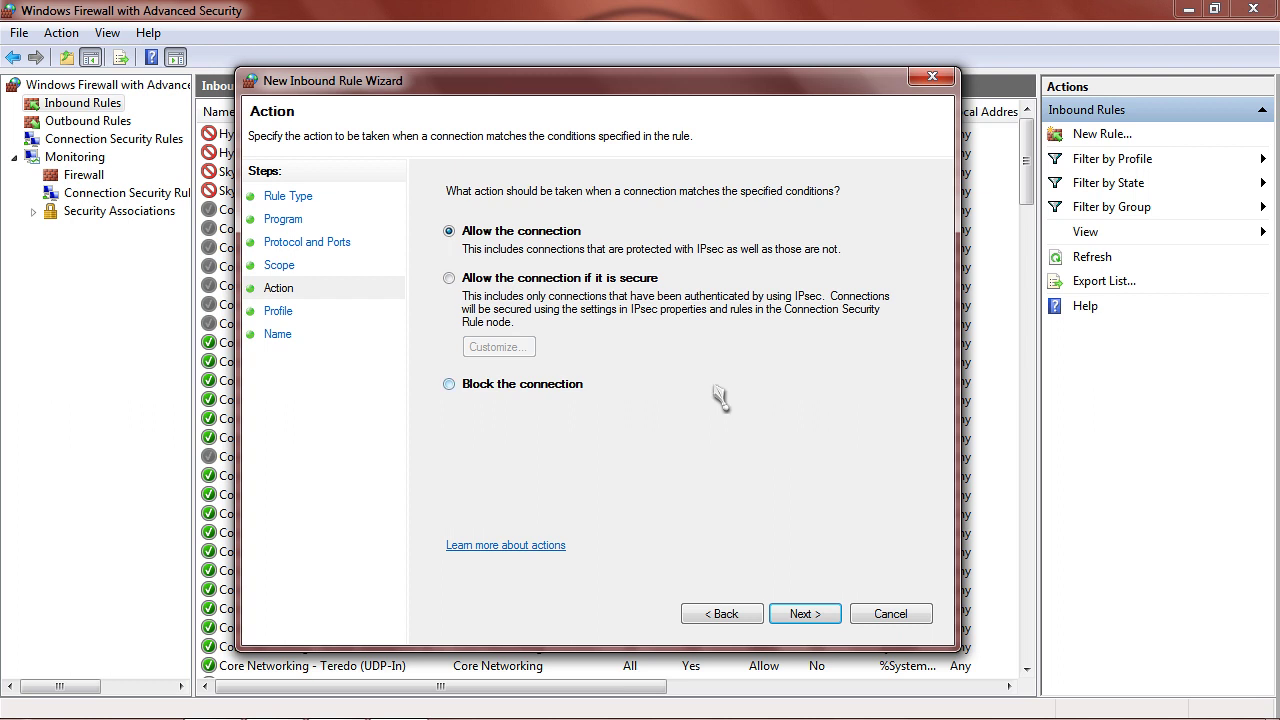
{"action": "left_click", "coordinate": [449, 384]}
{"action": "left_click", "coordinate": [803, 613]}
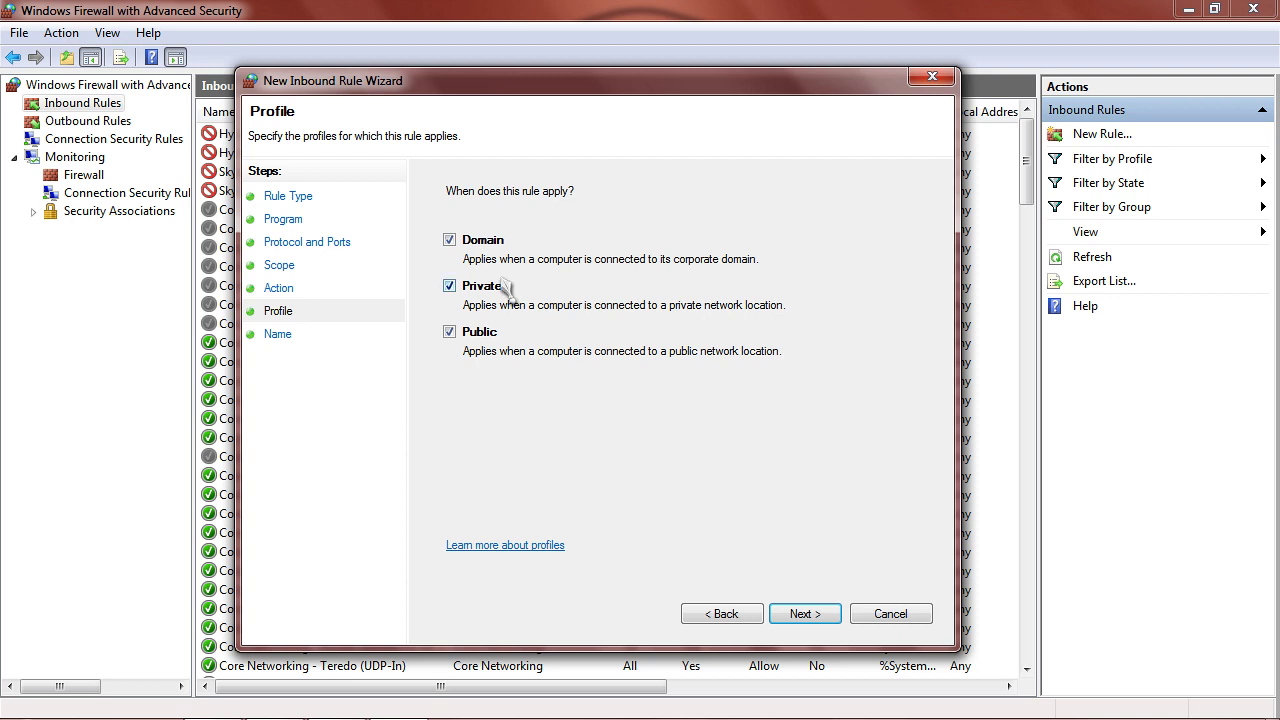
{"action": "left_click", "coordinate": [805, 614]}
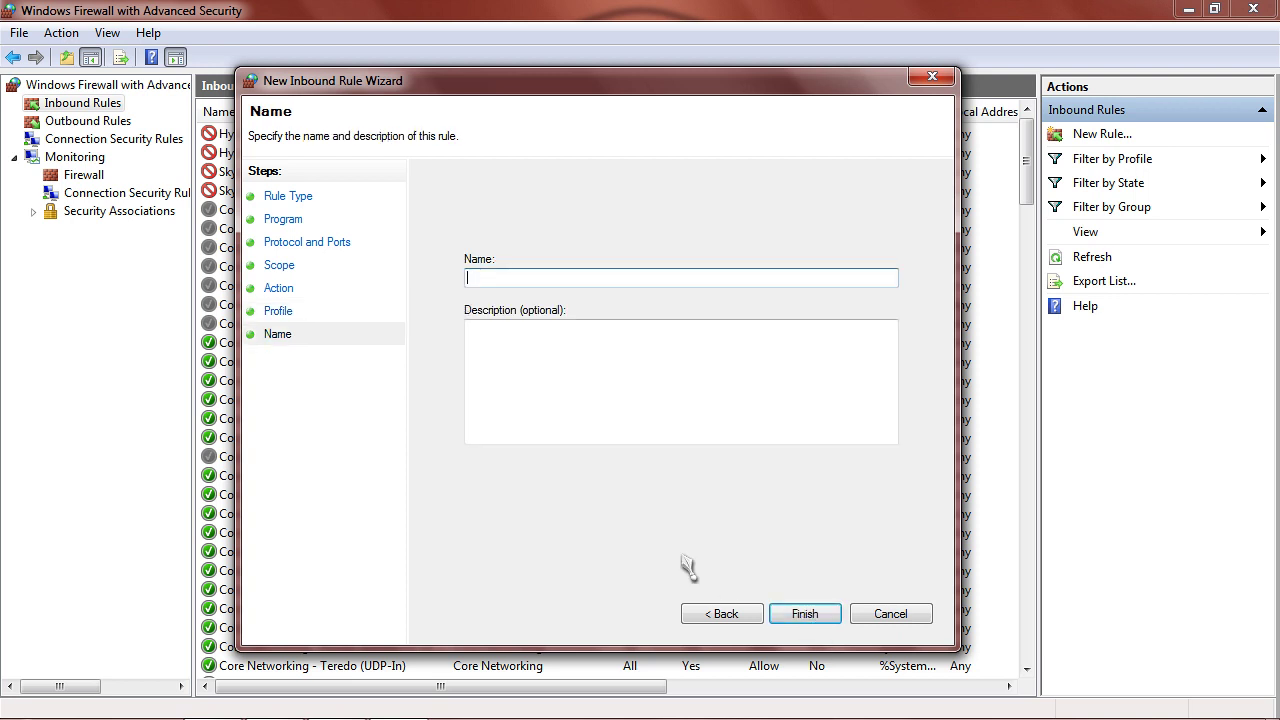
Name the rule "China Hacker Ip Range (1.0.1.0 - 1.0.3.255)", copying the address range from ip.txt in Notepad.
{"action": "type", "text": "China Hacker Ip "}
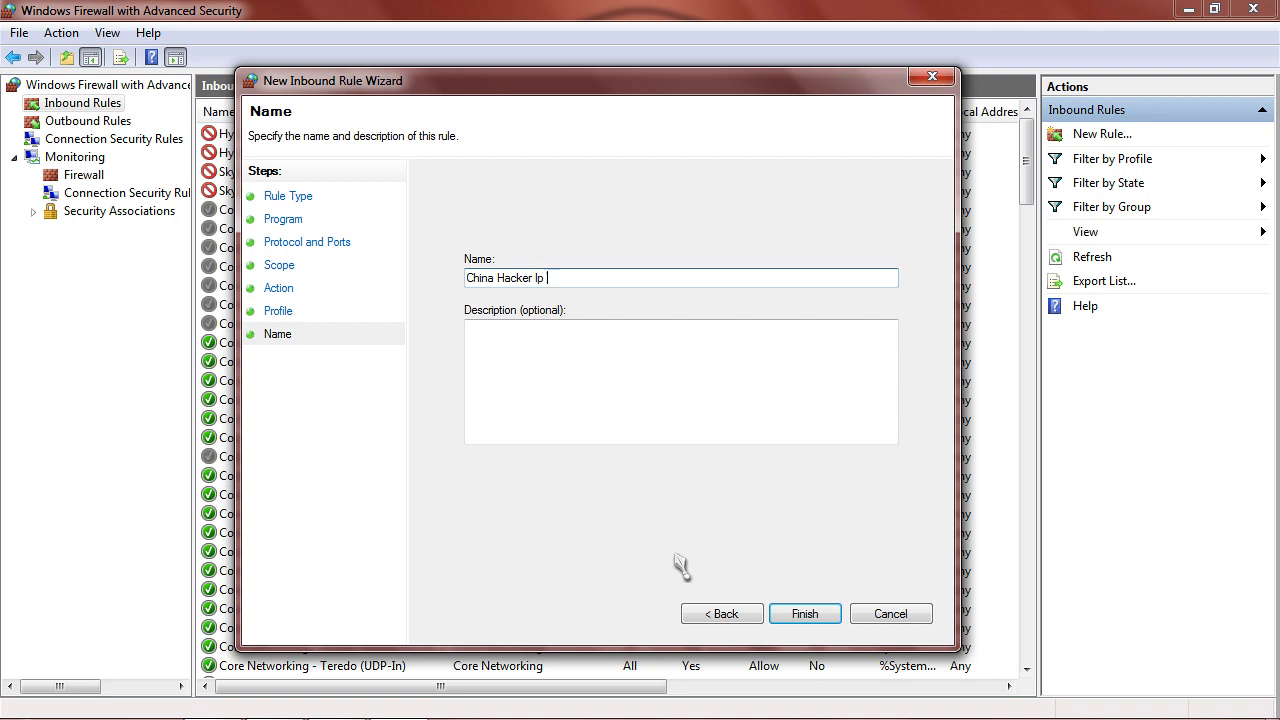
{"action": "type", "text": "Range ("}
{"action": "mouse_move", "coordinate": [584, 715]}
{"action": "left_click", "coordinate": [277, 701]}
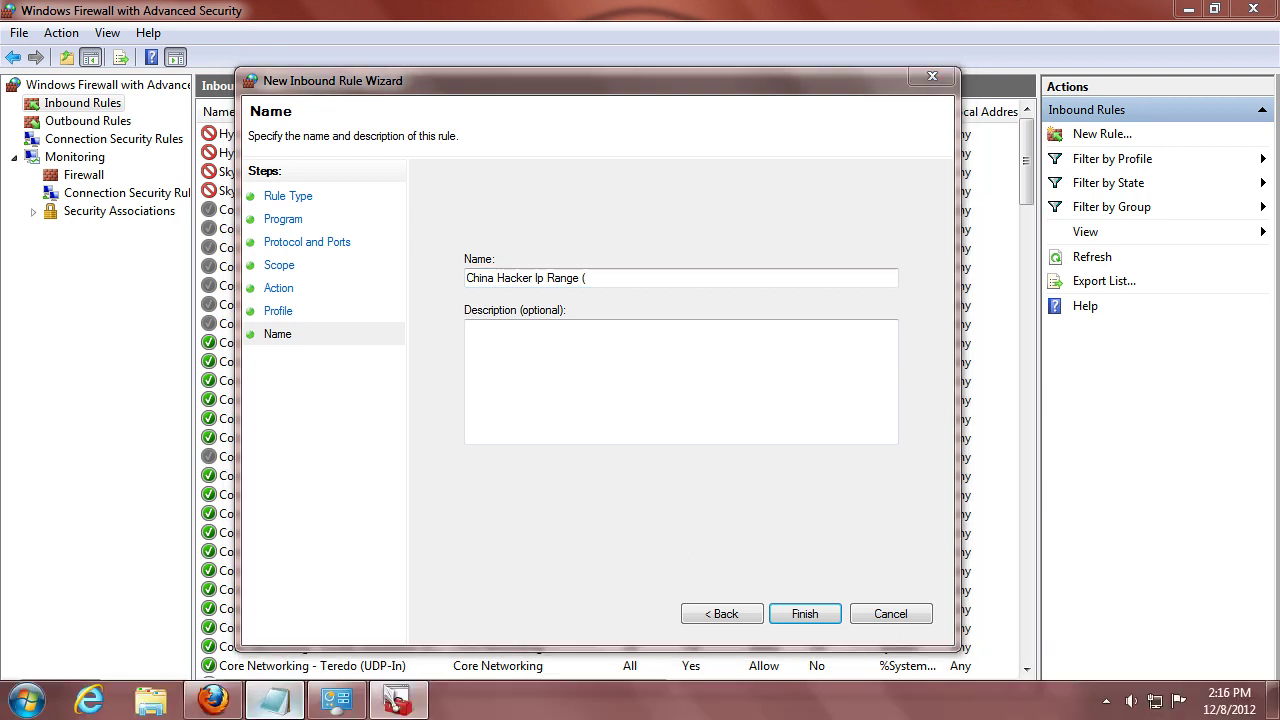
{"action": "left_click", "coordinate": [997, 307]}
{"action": "left_click_drag", "start_coordinate": [996, 307], "coordinate": [845, 308]}
{"action": "right_click", "coordinate": [871, 306]}
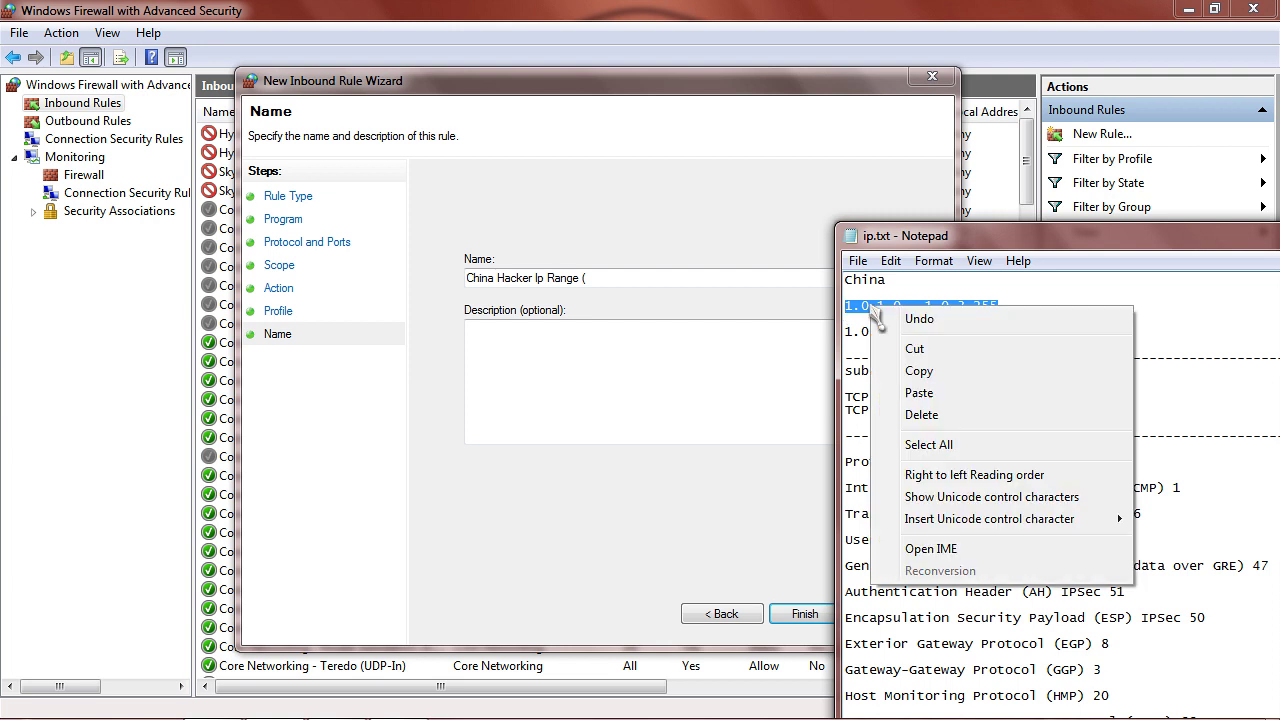
{"action": "left_click", "coordinate": [918, 371]}
{"action": "left_click", "coordinate": [729, 100]}
{"action": "left_click", "coordinate": [600, 279]}
{"action": "right_click", "coordinate": [597, 280]}
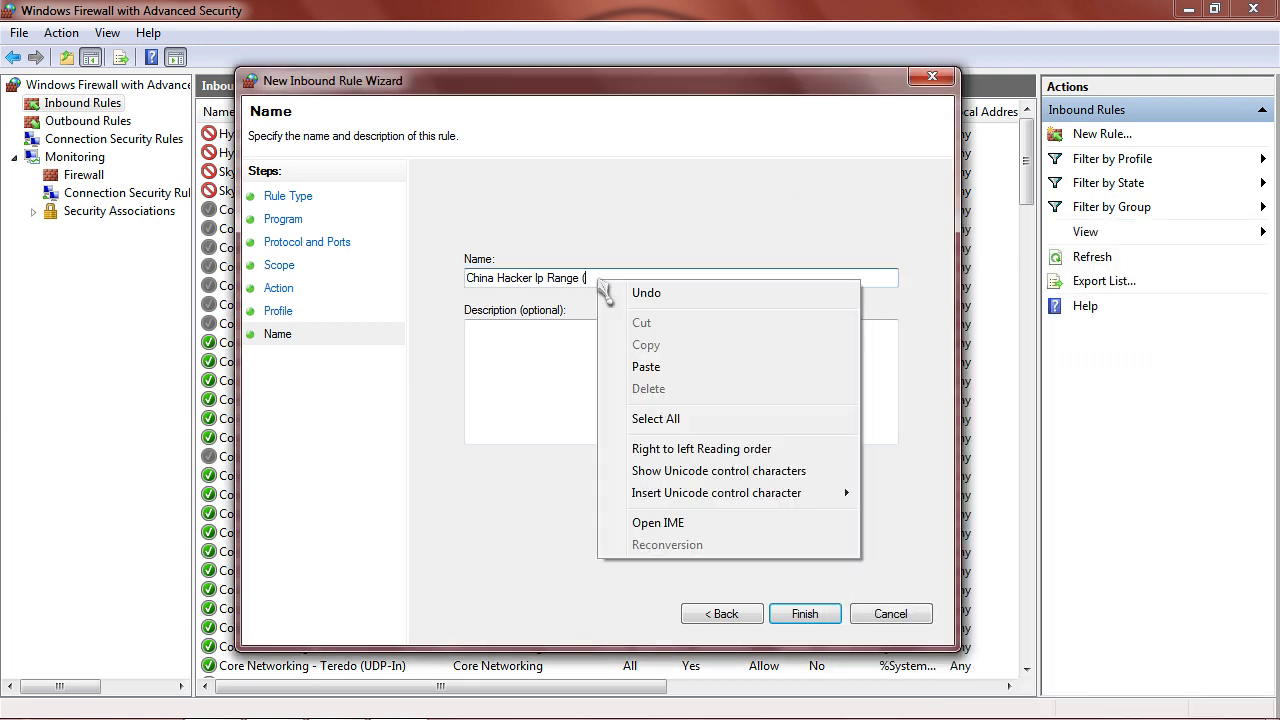
{"action": "left_click", "coordinate": [646, 367]}
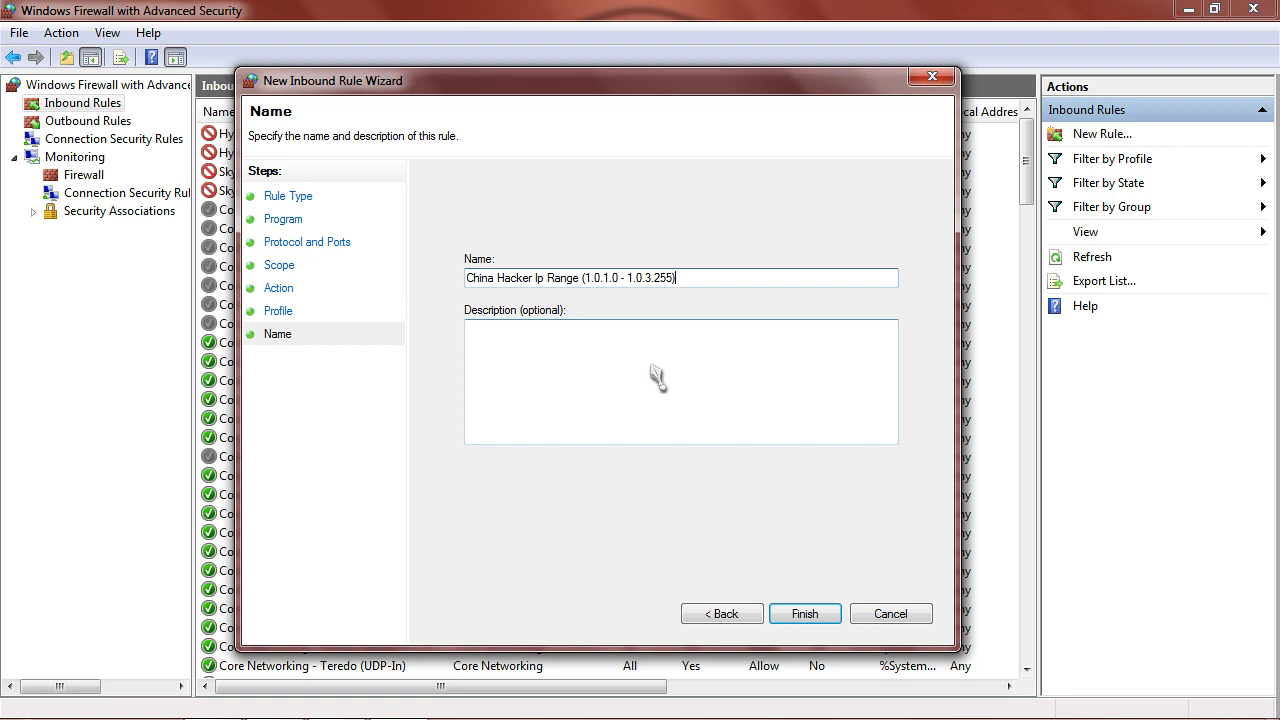
{"action": "type", "text": ")"}
Describe the rule as "Known Hacker Ip Range" and finish creating it, clearing Notepad away from the inbound rules list.
{"action": "left_click", "coordinate": [496, 345]}
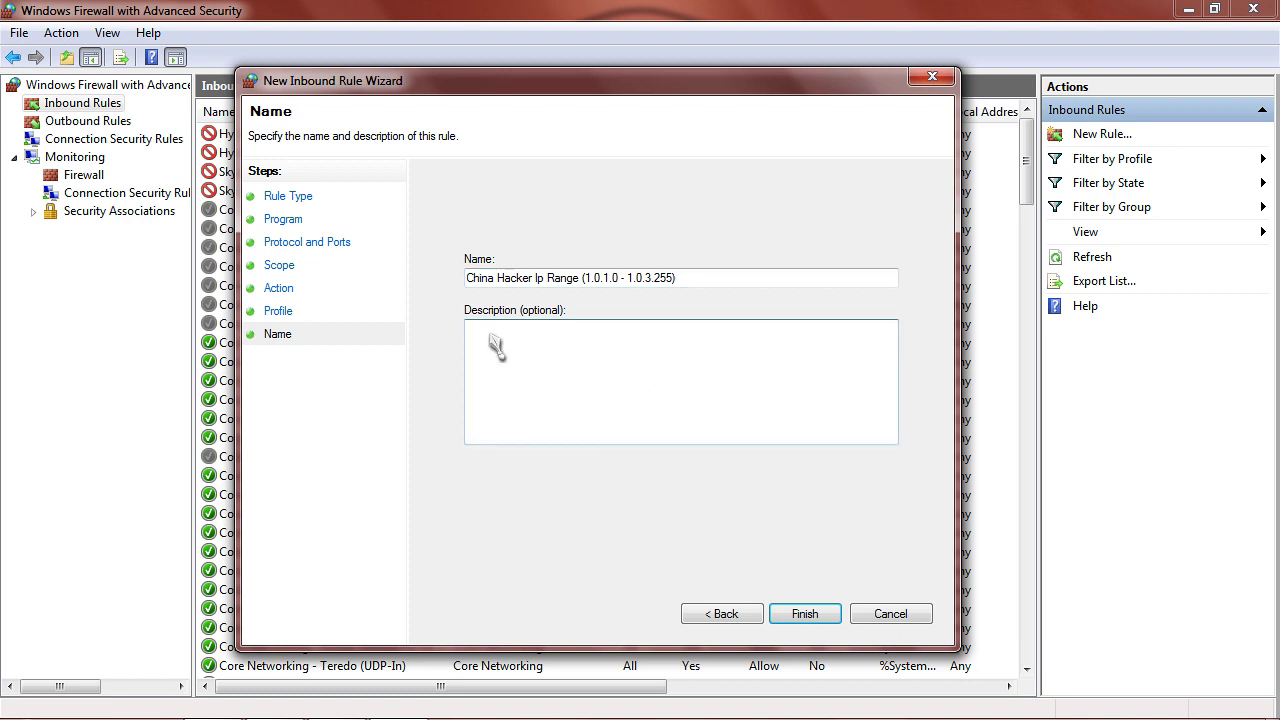
{"action": "type", "text": "Known Ha"}
{"action": "type", "text": "cker Ip Range"}
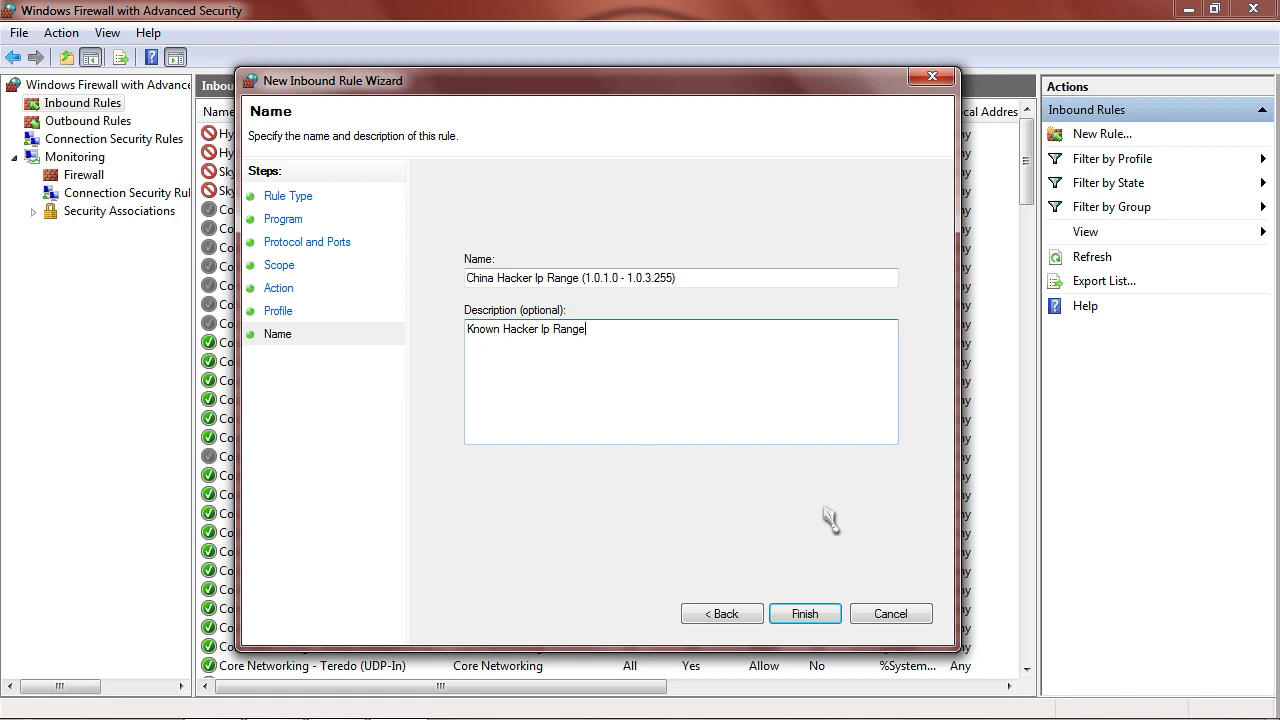
{"action": "left_click", "coordinate": [808, 610]}
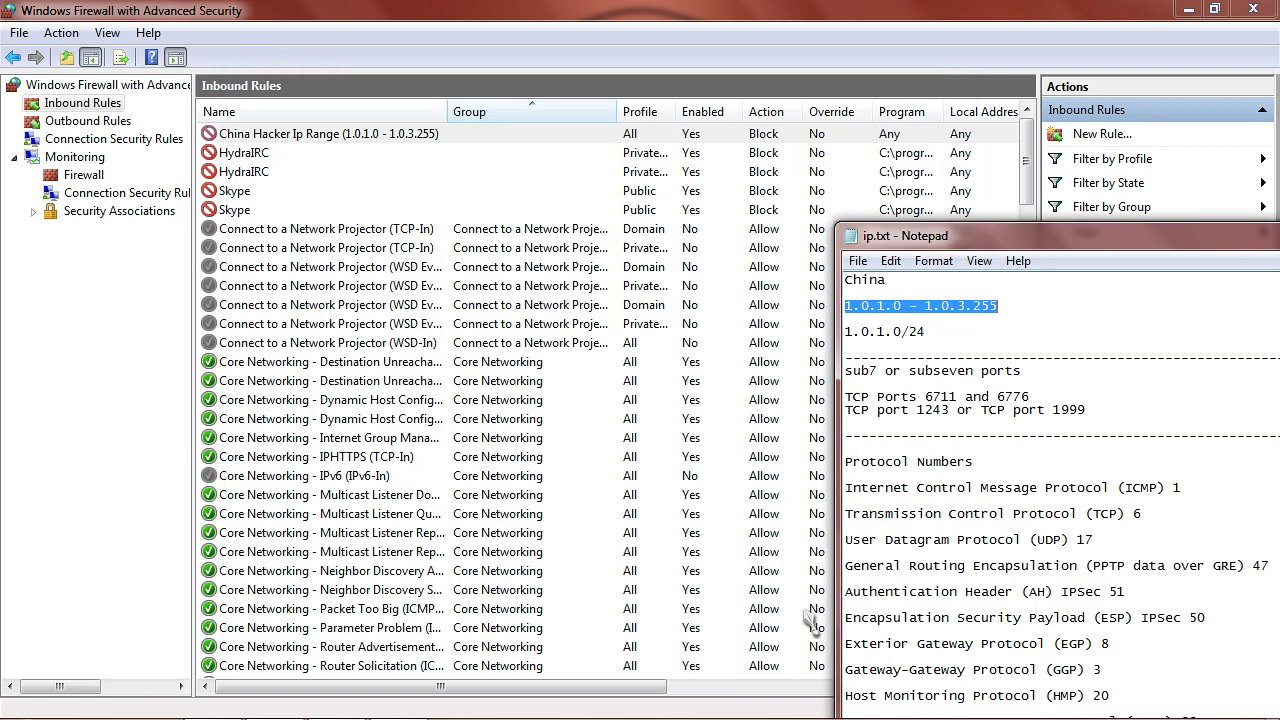
{"action": "left_click_drag", "start_coordinate": [1176, 244], "coordinate": [987, 297]}
{"action": "left_click", "coordinate": [1208, 291]}
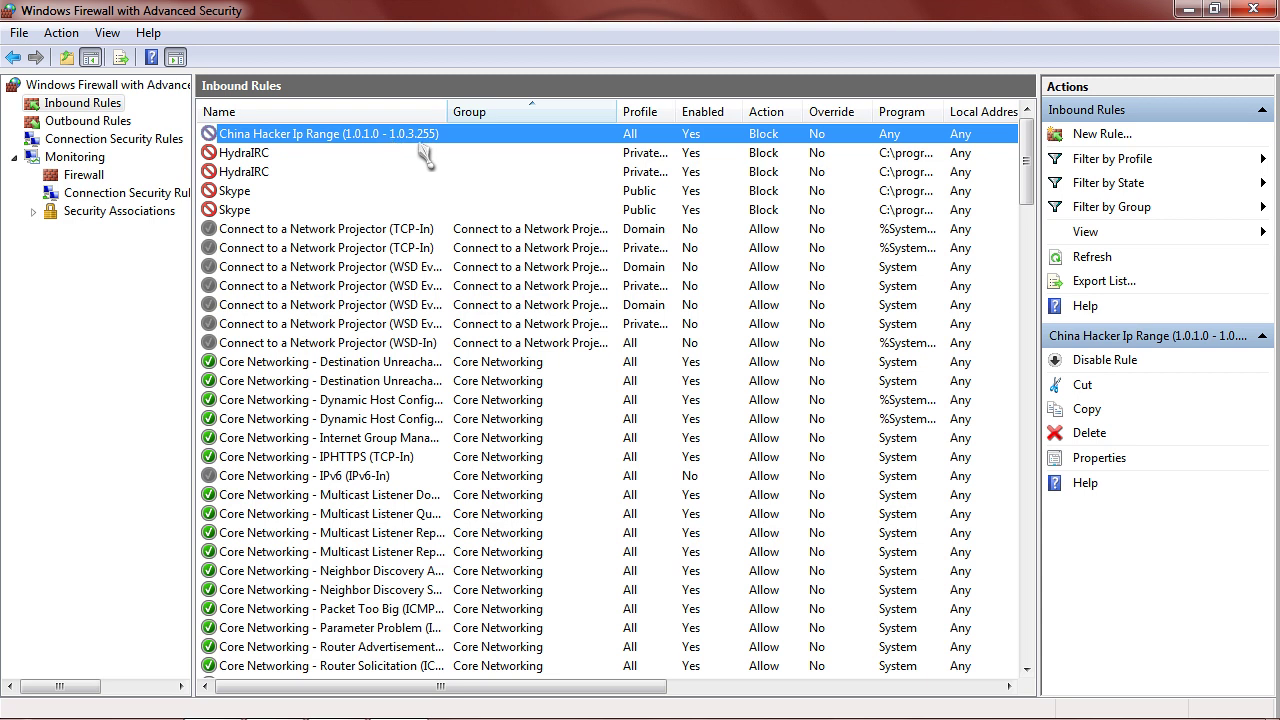
Start a new inbound rule of the Port type and continue to its protocol and ports settings.
{"action": "mouse_move", "coordinate": [460, 712]}
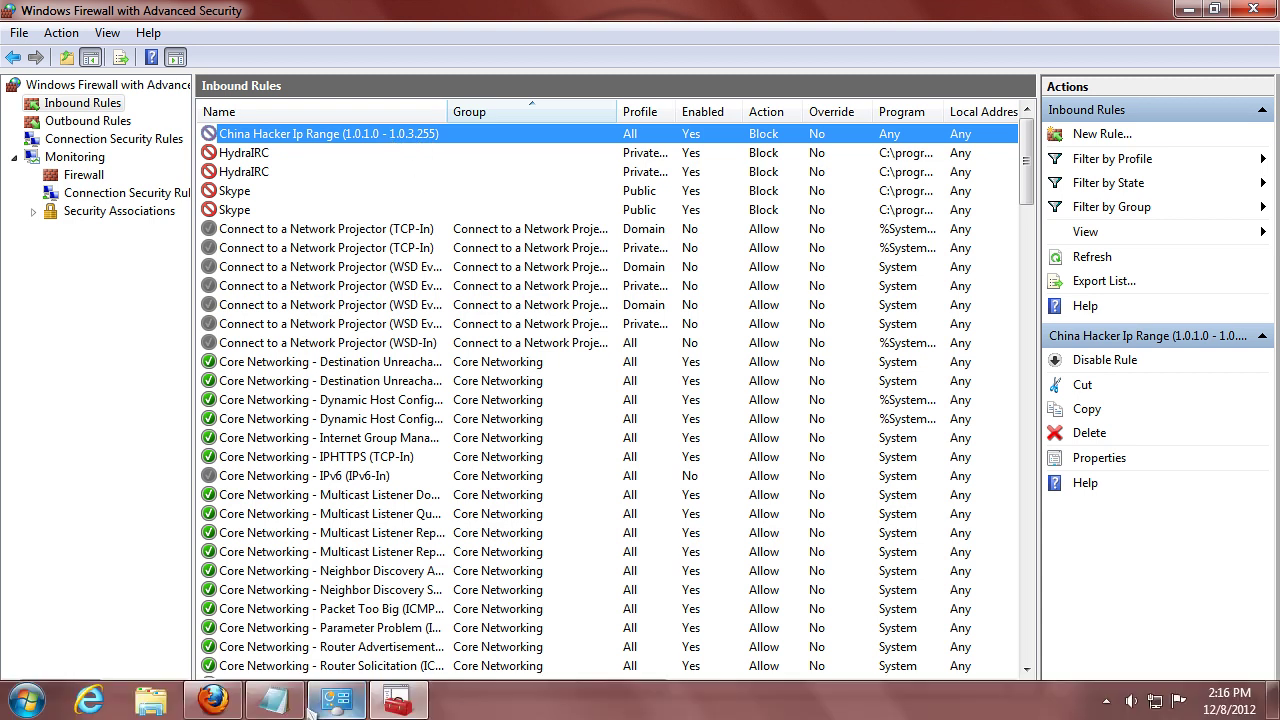
{"action": "left_click", "coordinate": [274, 700]}
{"action": "left_click_drag", "start_coordinate": [890, 305], "coordinate": [1022, 212]}
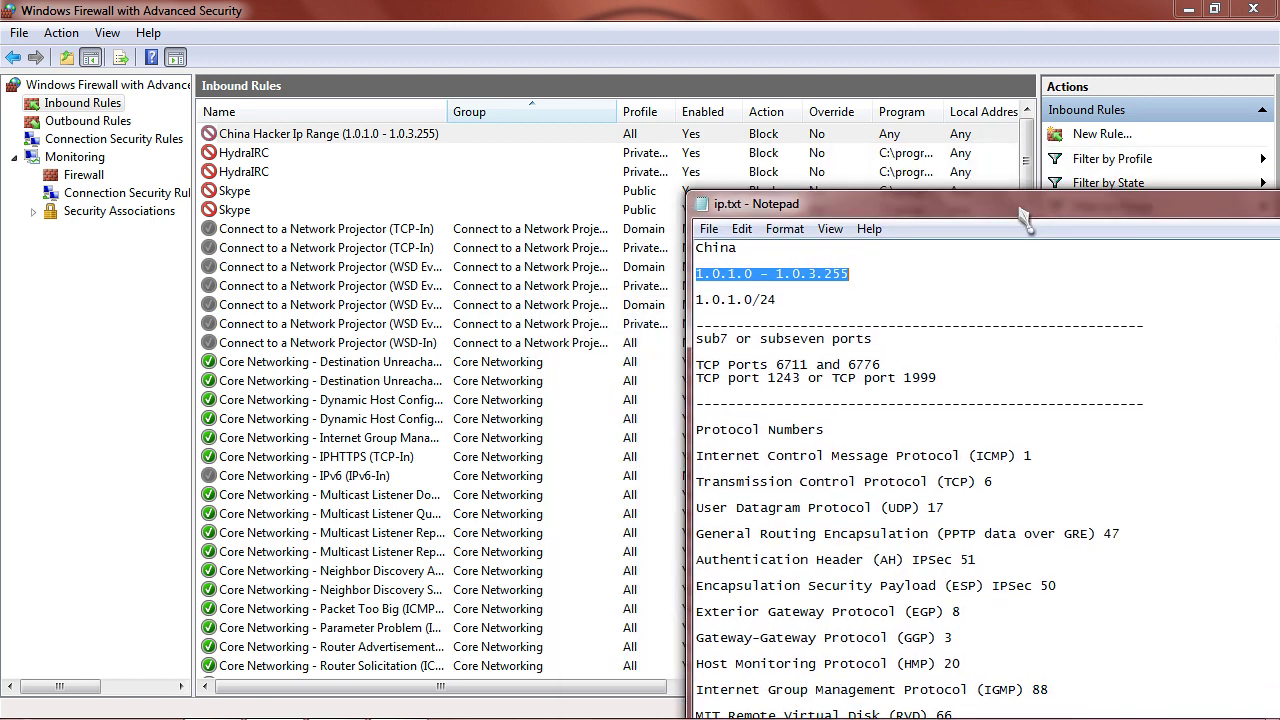
{"action": "left_click", "coordinate": [1099, 135]}
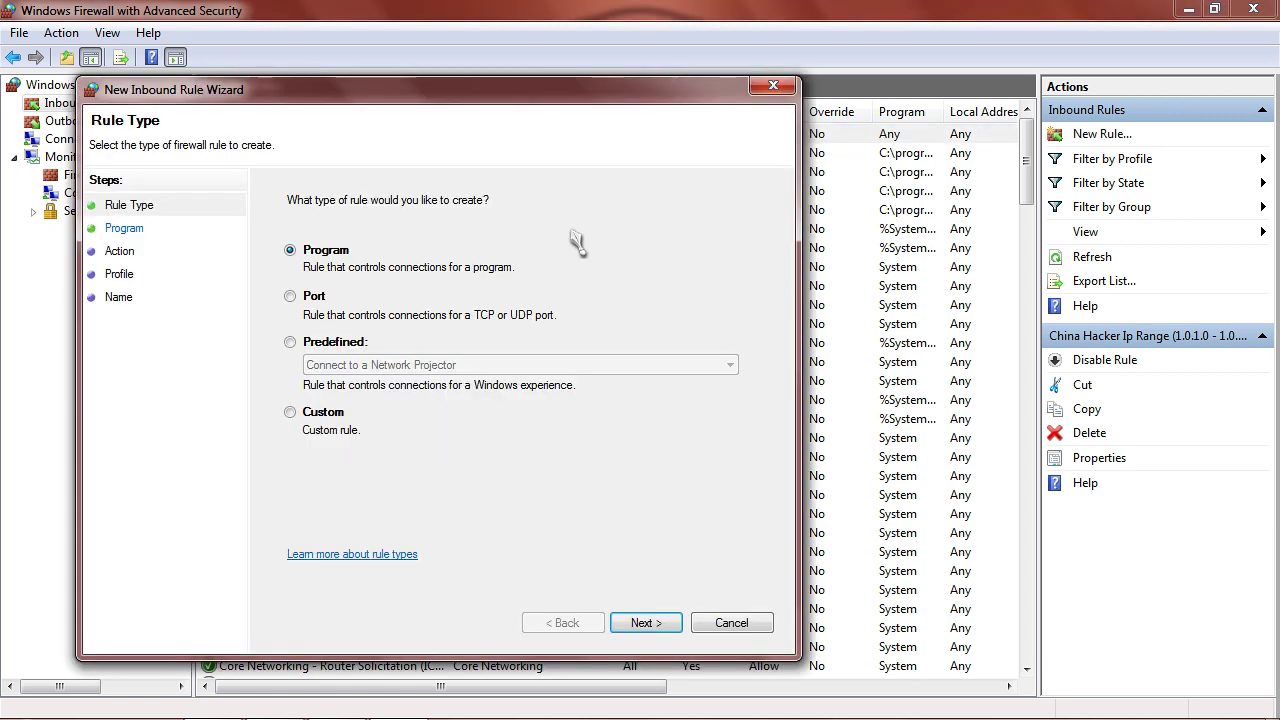
{"action": "left_click", "coordinate": [291, 299]}
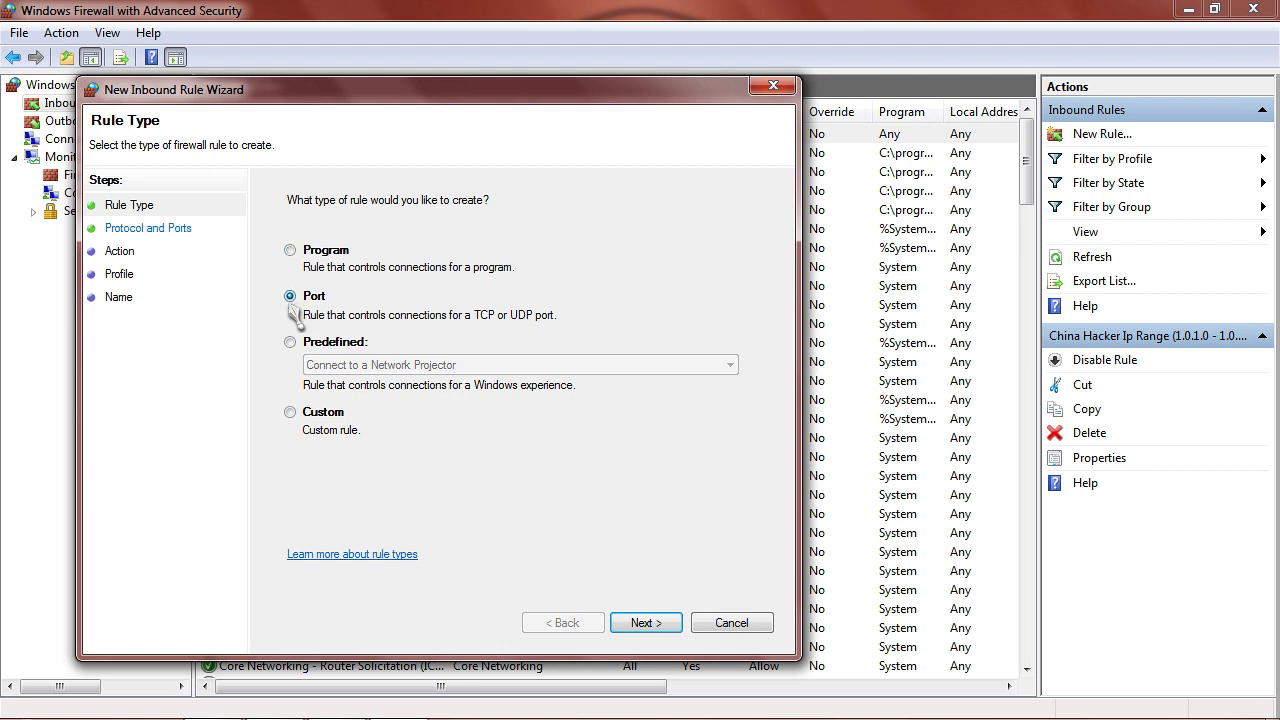
{"action": "left_click", "coordinate": [655, 628]}
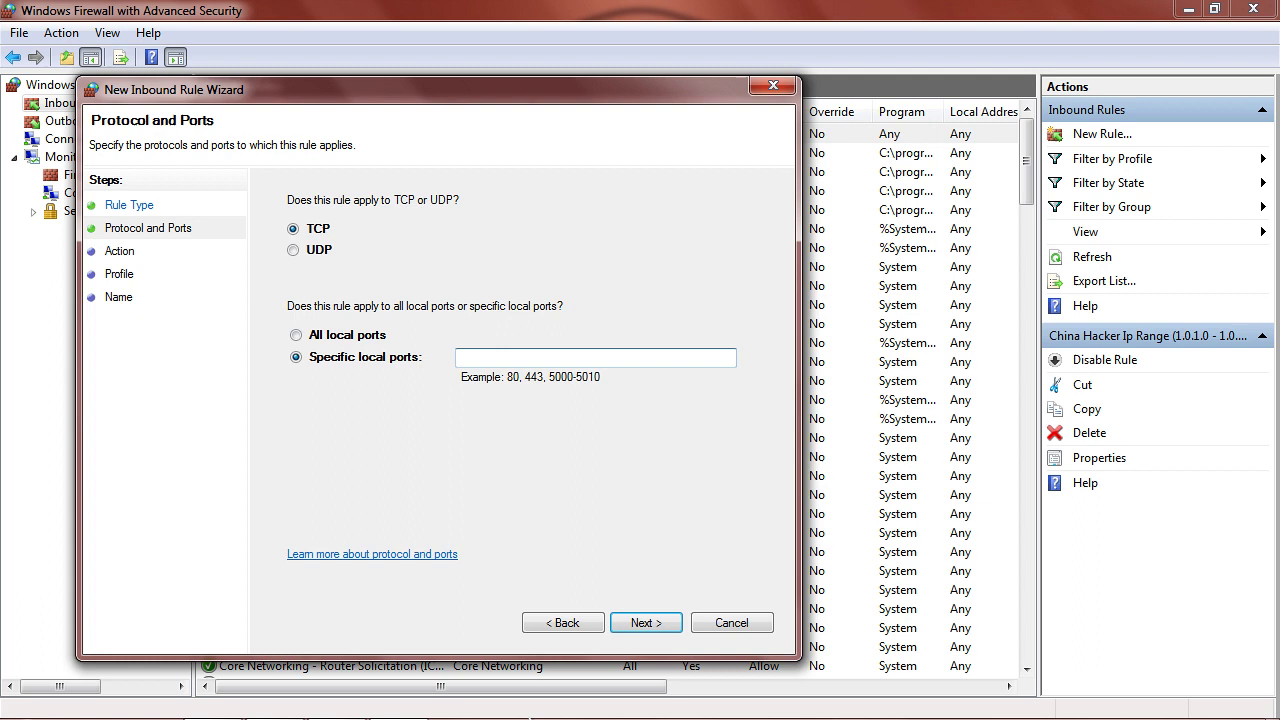
Bring up ip.txt in Notepad to consult the Sub7 ports, and enter 6711 as the rule's first specific local TCP port.
{"action": "mouse_move", "coordinate": [416, 714]}
{"action": "left_click", "coordinate": [276, 701]}
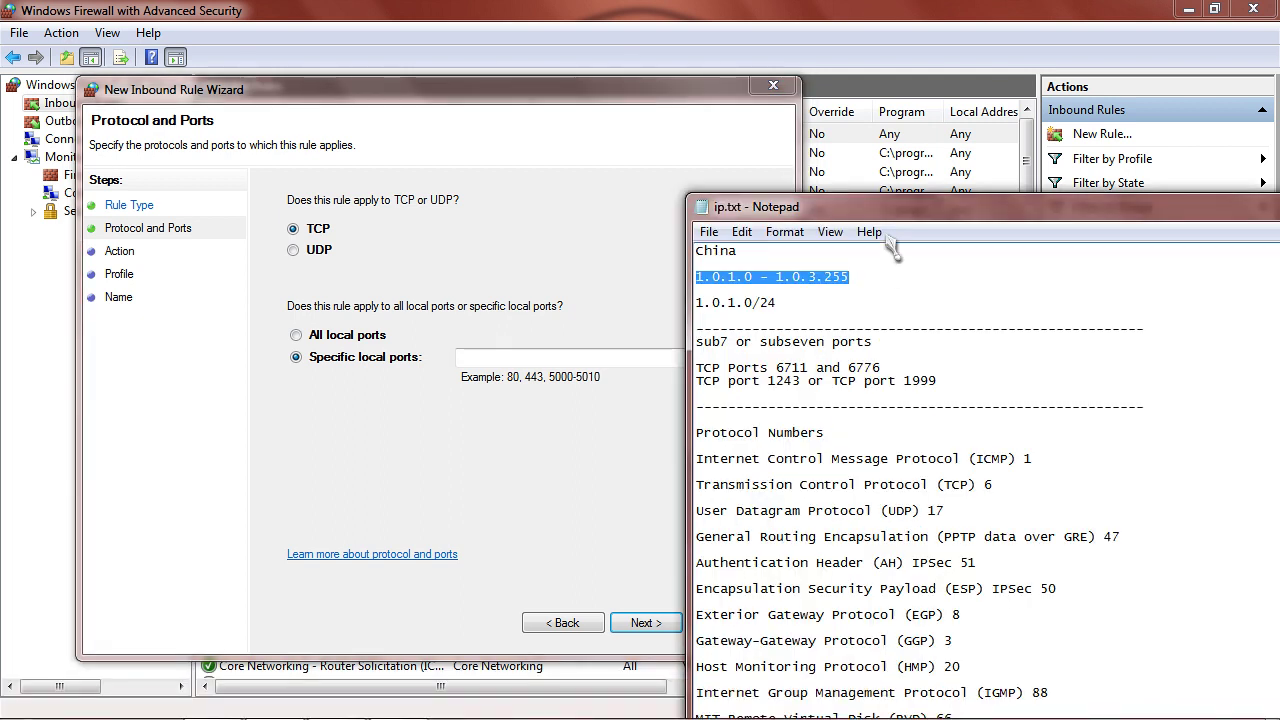
{"action": "left_click_drag", "start_coordinate": [900, 212], "coordinate": [975, 149]}
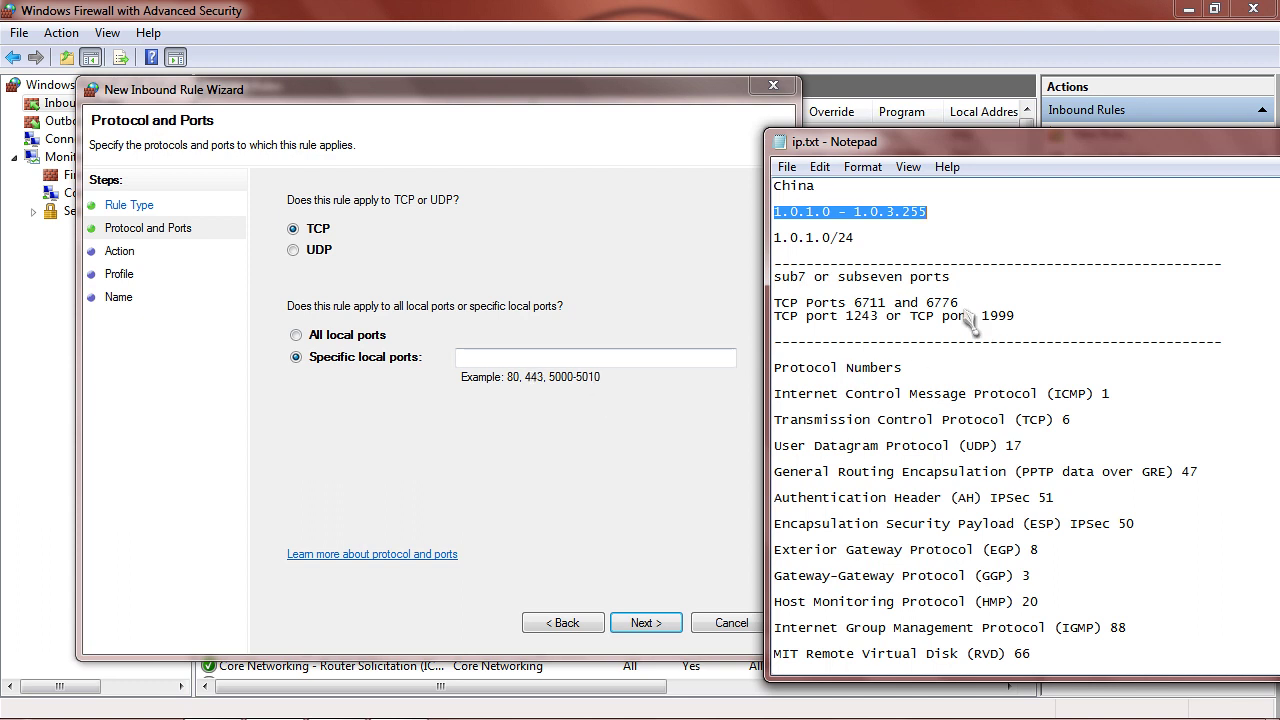
{"action": "left_click", "coordinate": [494, 362]}
{"action": "type", "text": "6711,"}
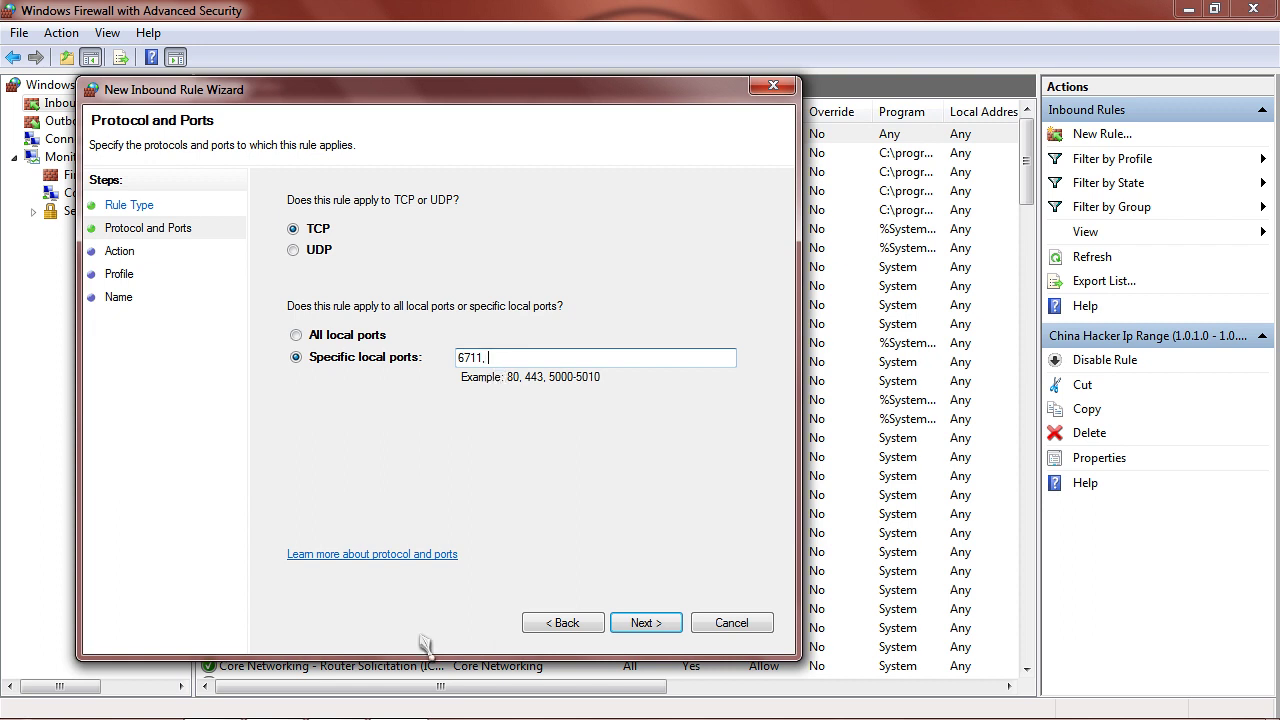
Add port 6776 to the specific local ports, copied from ip.txt and followed by a comma.
{"action": "mouse_move", "coordinate": [441, 713]}
{"action": "left_click", "coordinate": [272, 700]}
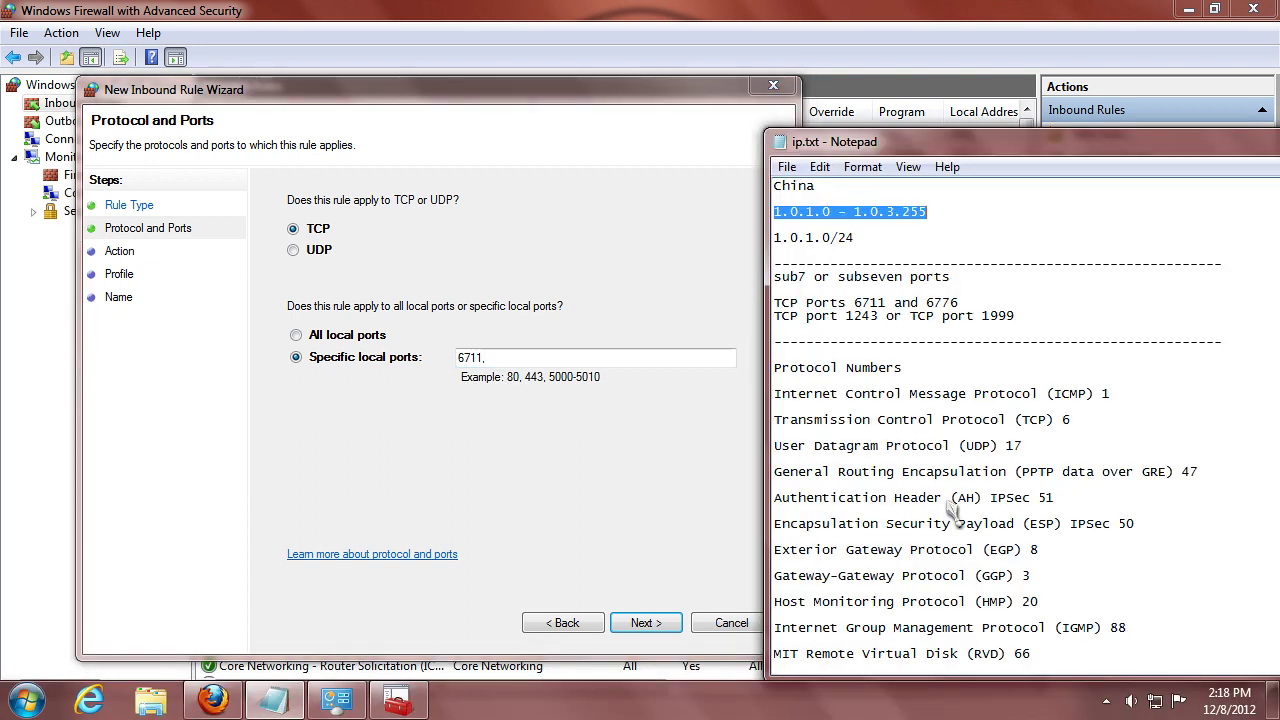
{"action": "double_click", "coordinate": [944, 305]}
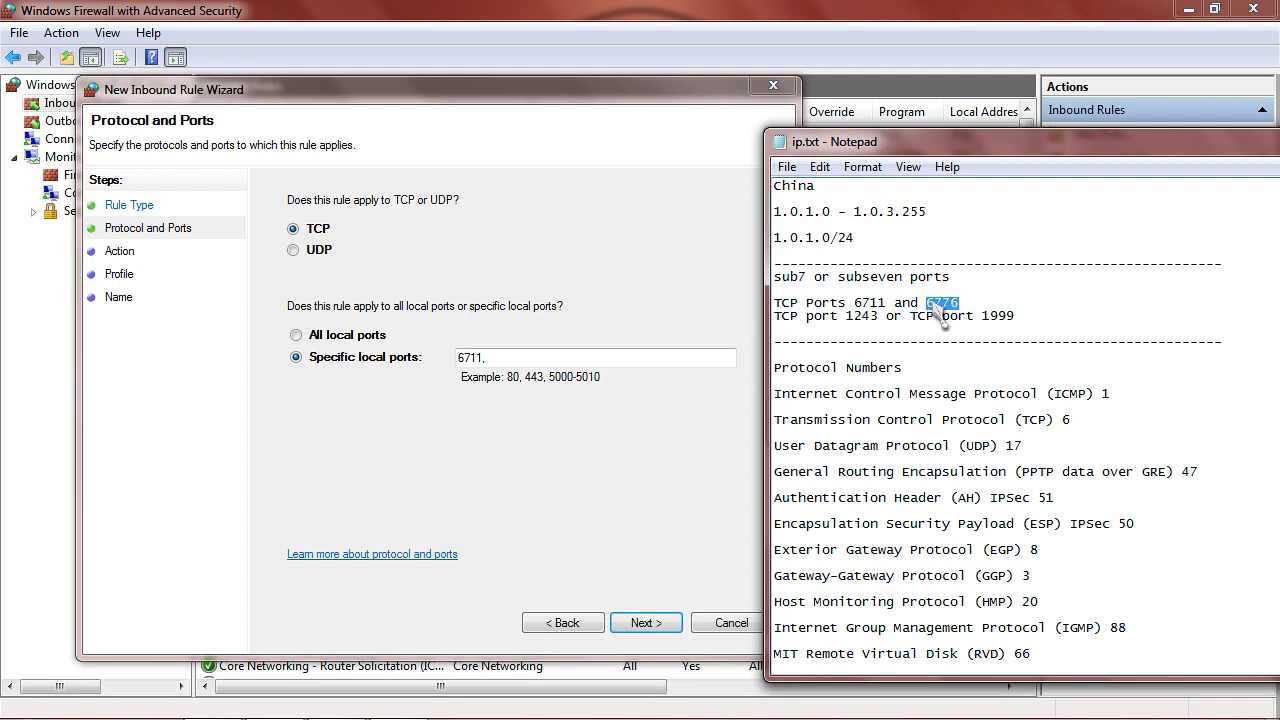
{"action": "right_click", "coordinate": [935, 304]}
{"action": "left_click", "coordinate": [982, 368]}
{"action": "left_click", "coordinate": [500, 360]}
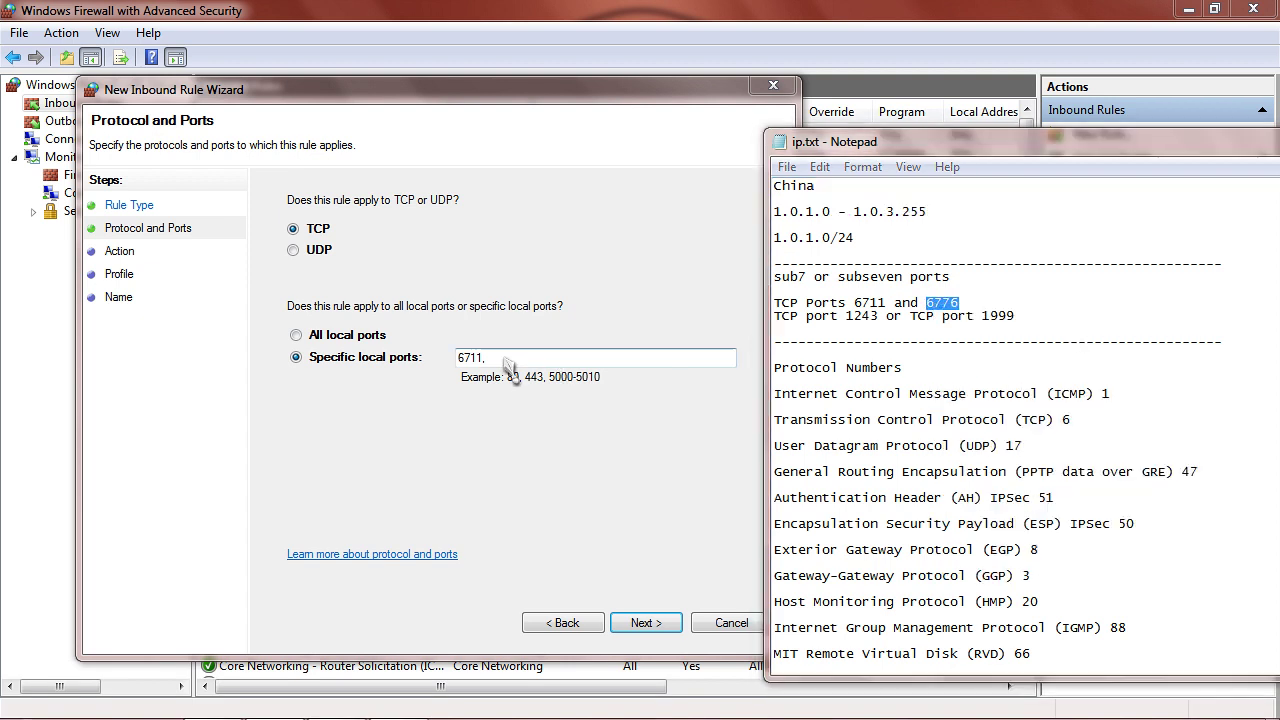
{"action": "key", "text": "ctrl+v"}
{"action": "type", "text": ","}
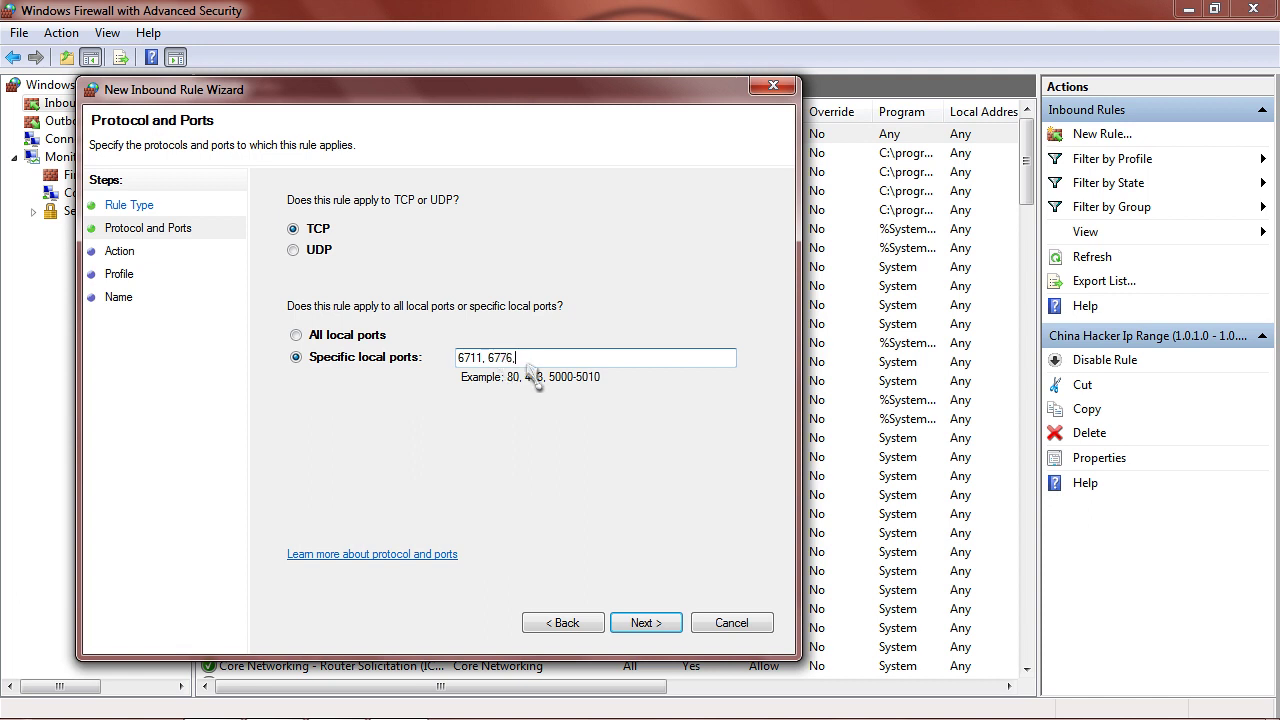
Add port 1243 to the specific local ports, copied from ip.txt and followed by a comma.
{"action": "mouse_move", "coordinate": [330, 700]}
{"action": "left_click", "coordinate": [288, 702]}
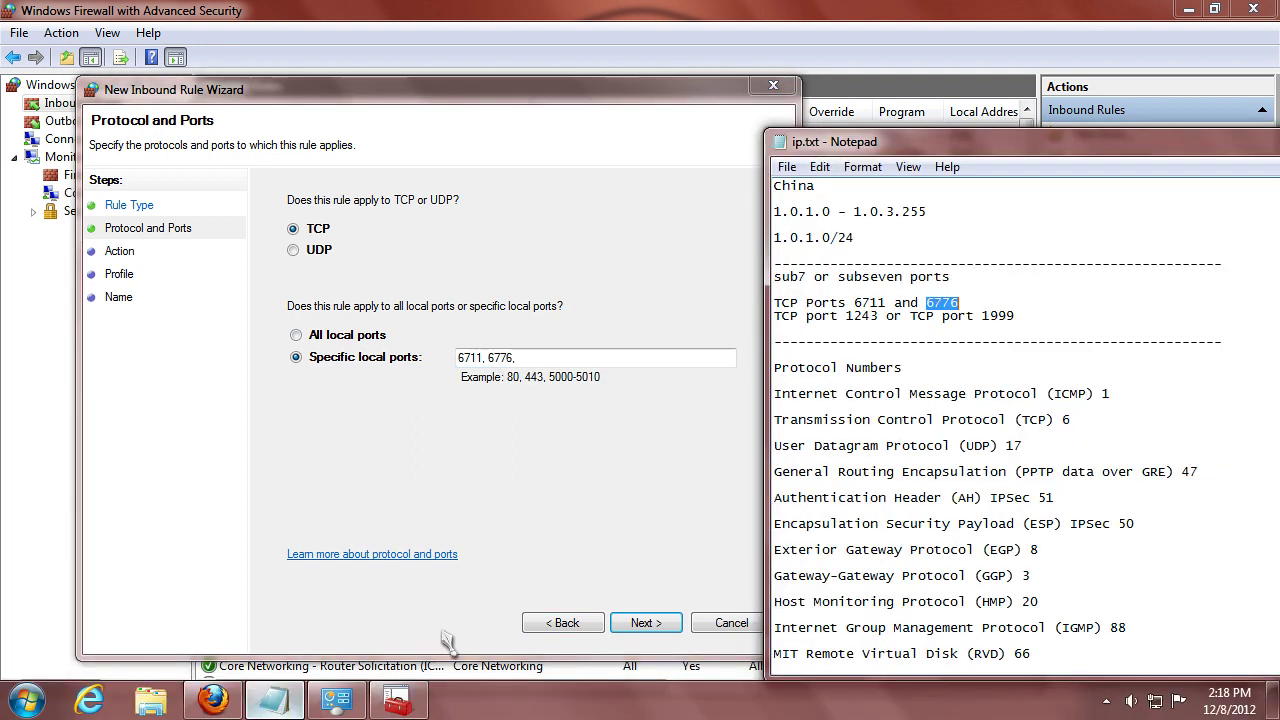
{"action": "double_click", "coordinate": [862, 316]}
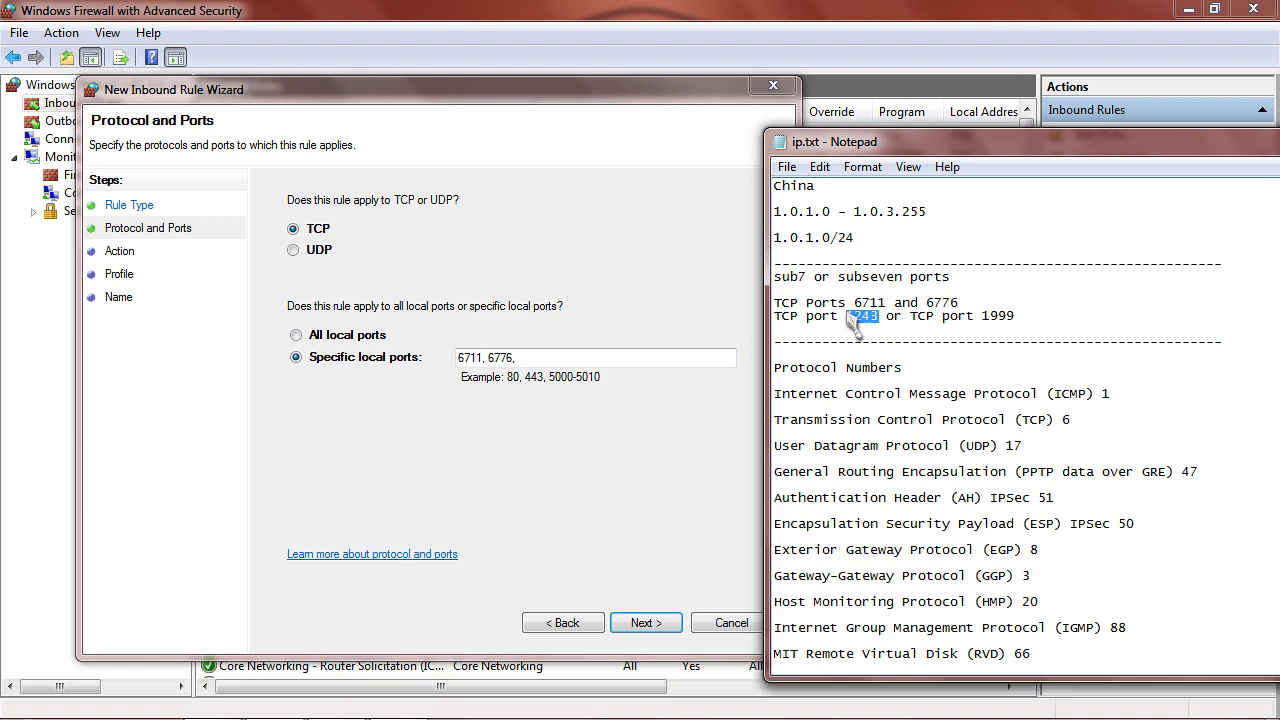
{"action": "right_click", "coordinate": [855, 317]}
{"action": "left_click", "coordinate": [905, 383]}
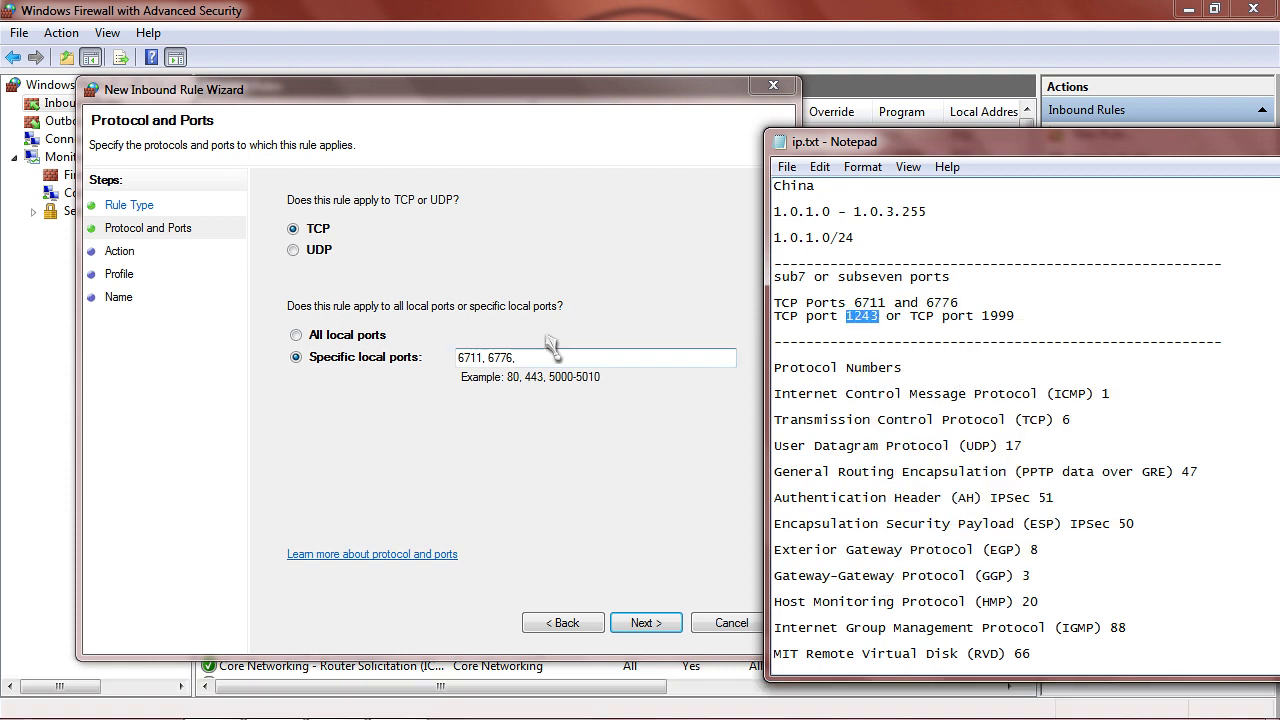
{"action": "left_click", "coordinate": [530, 360]}
{"action": "key", "text": "ctrl+v"}
{"action": "type", "text": ","}
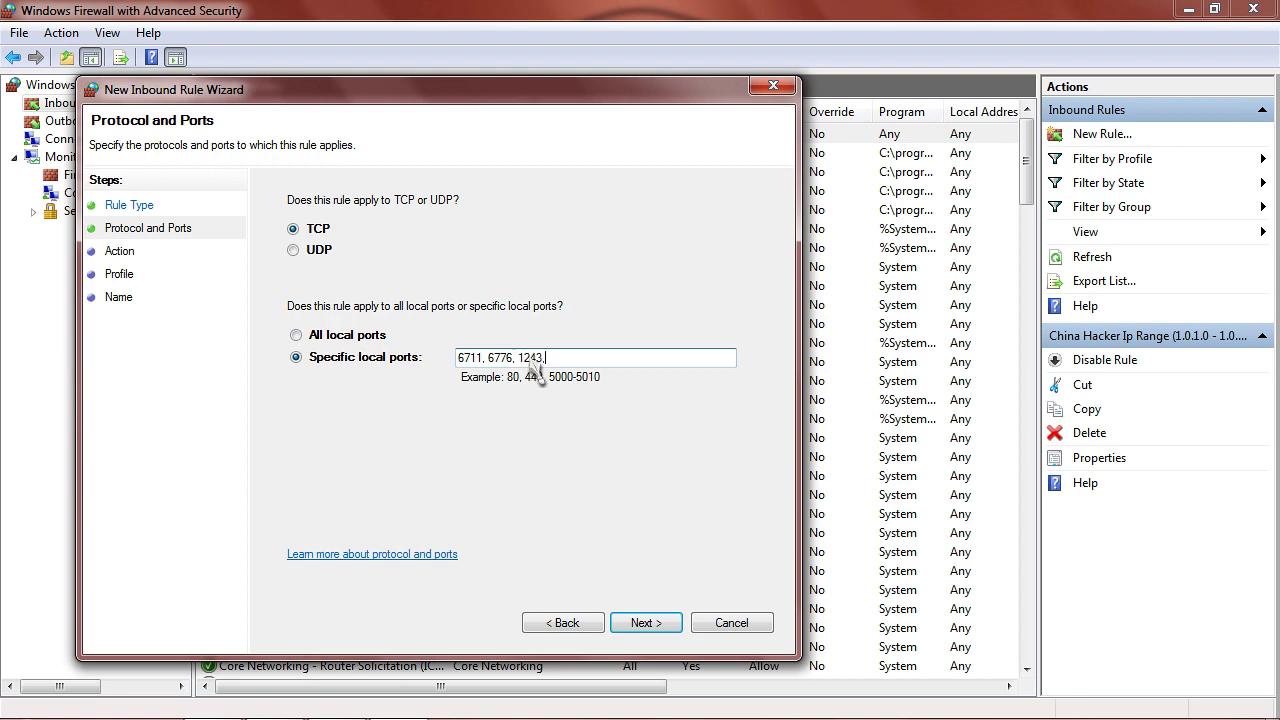
Complete the specific local ports list with port 1999, copied from ip.txt.
{"action": "mouse_move", "coordinate": [336, 706]}
{"action": "left_click", "coordinate": [273, 700]}
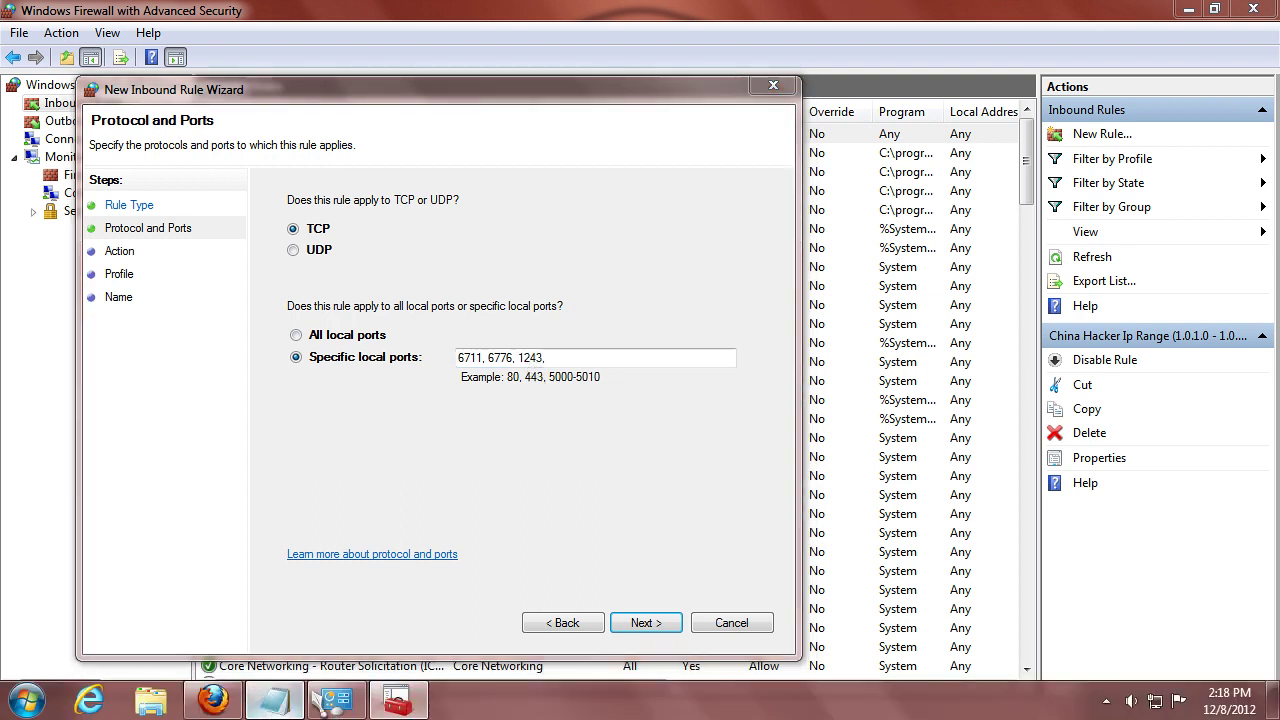
{"action": "left_click_drag", "start_coordinate": [1016, 316], "coordinate": [983, 318]}
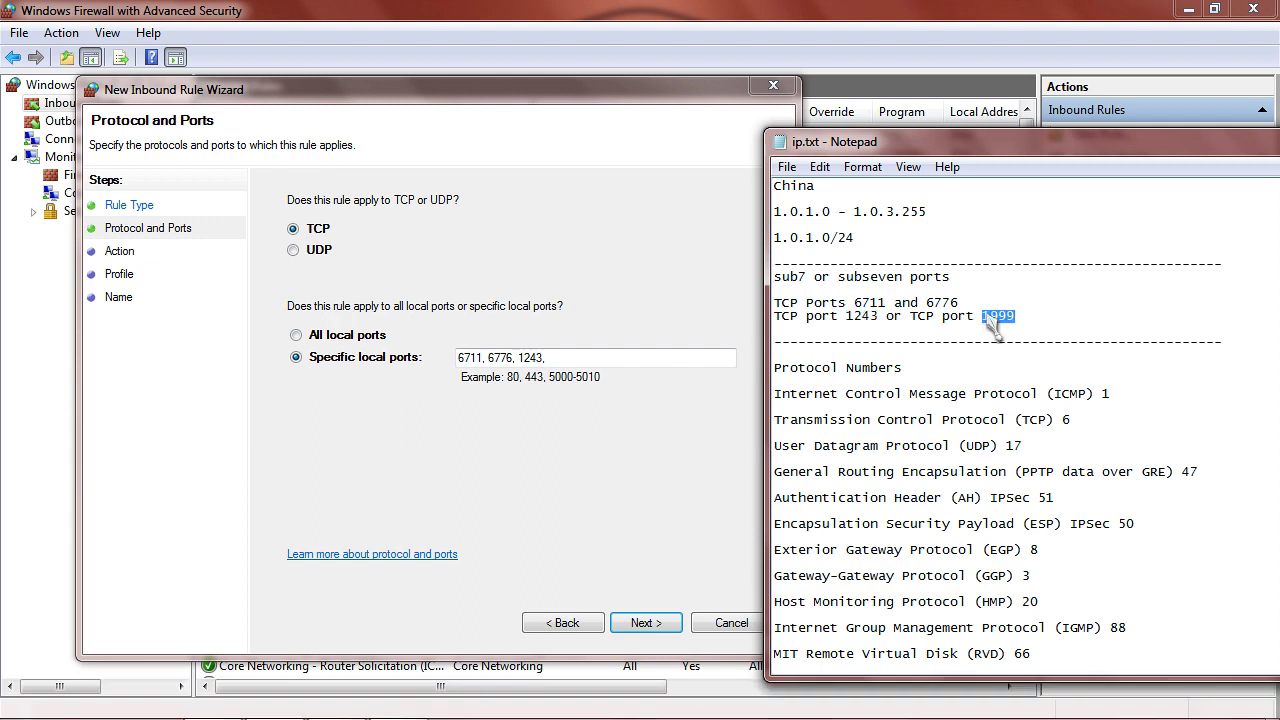
{"action": "right_click", "coordinate": [986, 317]}
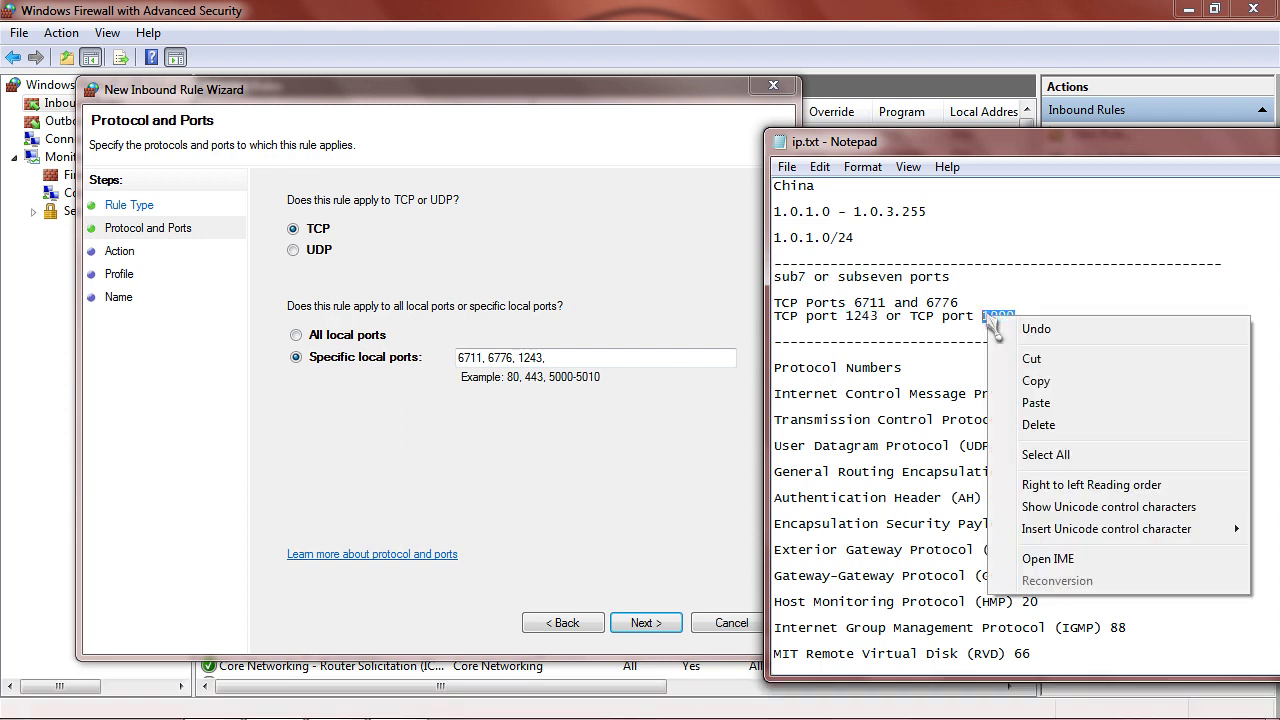
{"action": "left_click", "coordinate": [1036, 381]}
{"action": "left_click", "coordinate": [573, 362]}
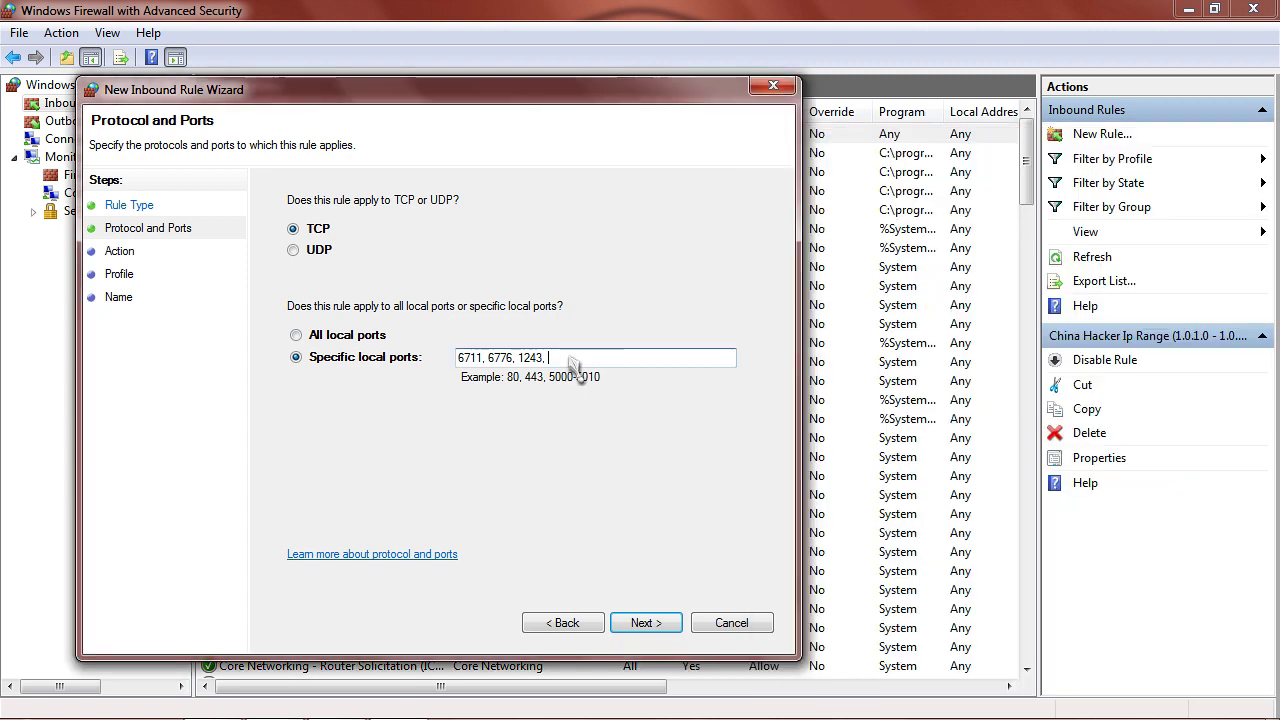
{"action": "key", "text": "ctrl+v"}
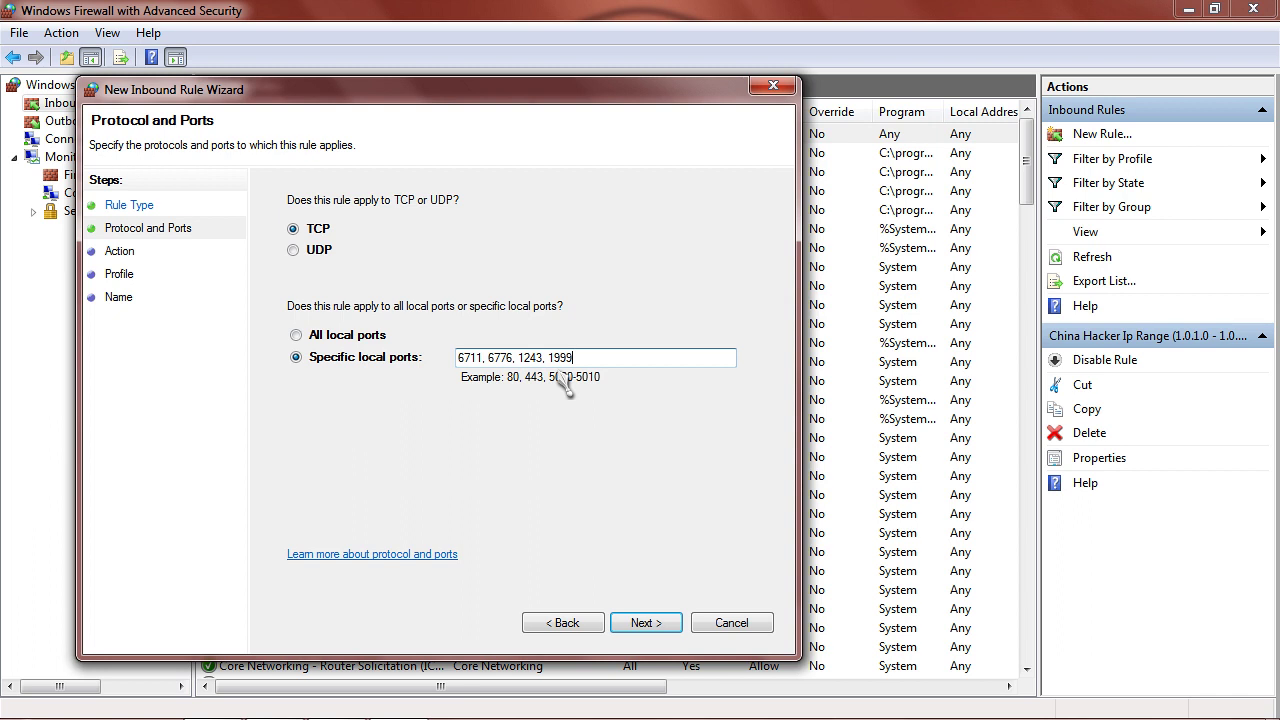
Set the port rule to block the connection, keeping the Domain, Private and Public profiles, and continue to its name settings.
{"action": "left_click", "coordinate": [657, 630]}
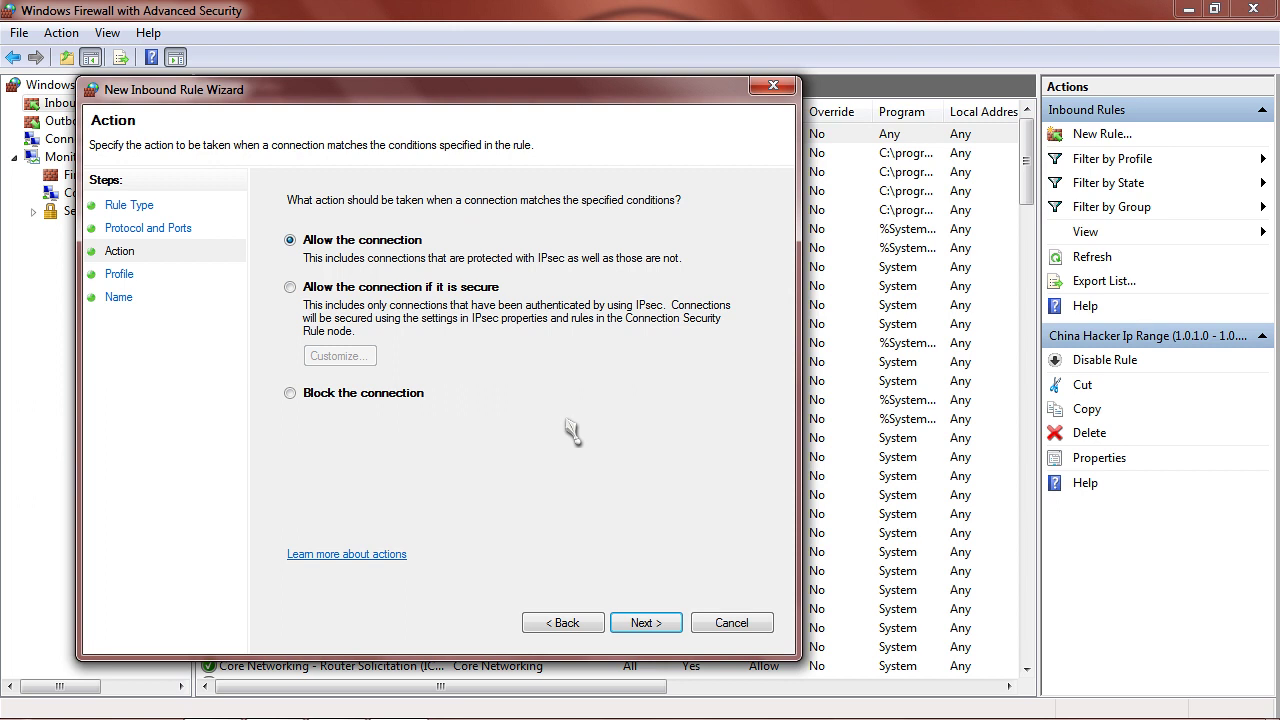
{"action": "left_click", "coordinate": [291, 394]}
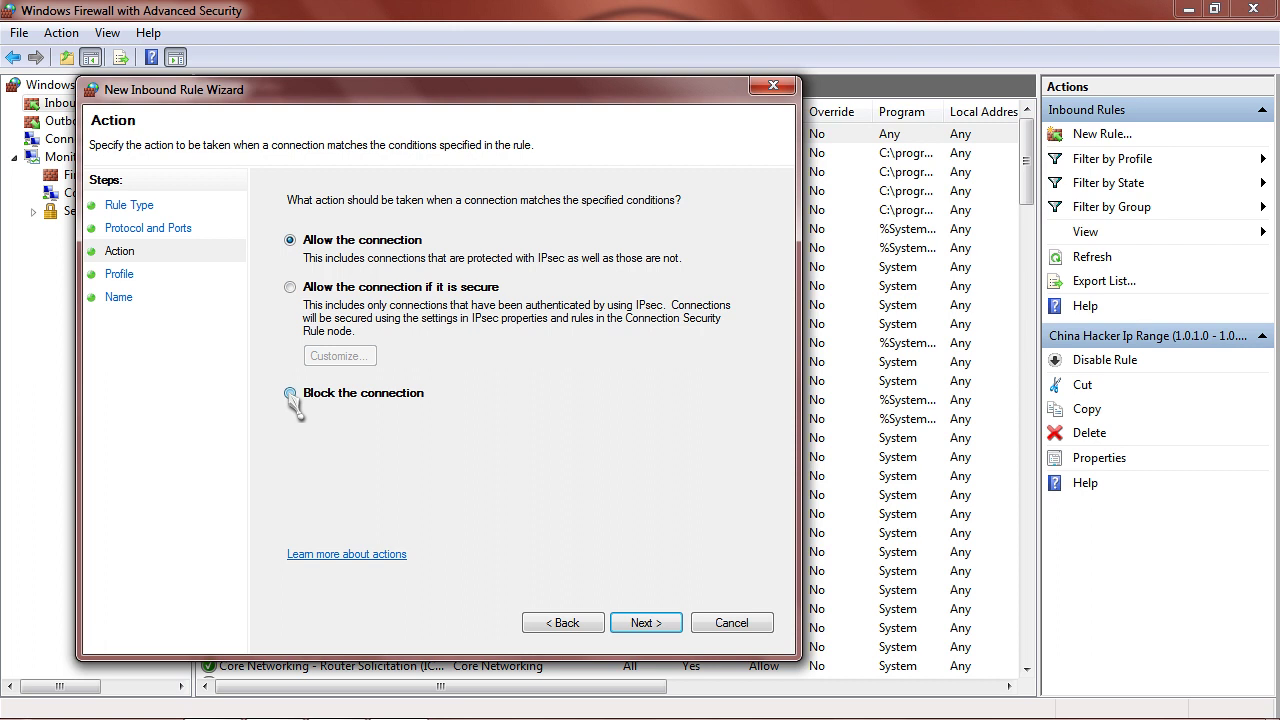
{"action": "left_click", "coordinate": [645, 623]}
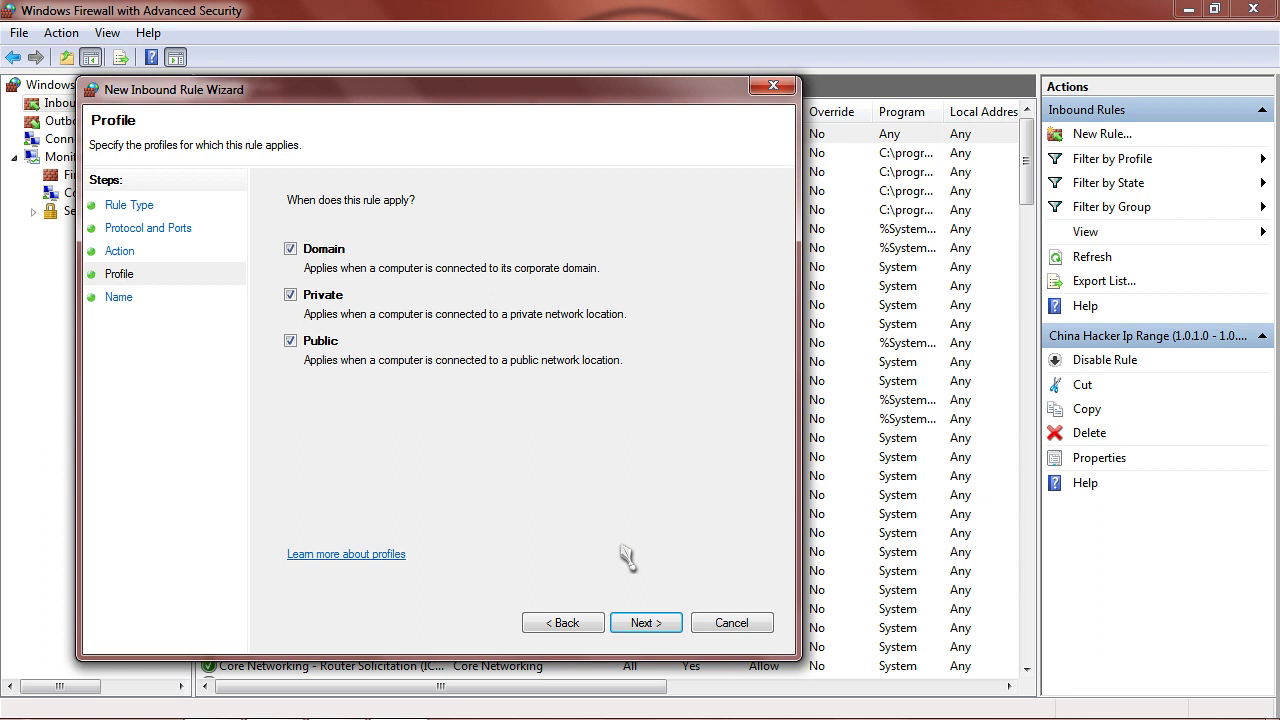
{"action": "left_click", "coordinate": [647, 625]}
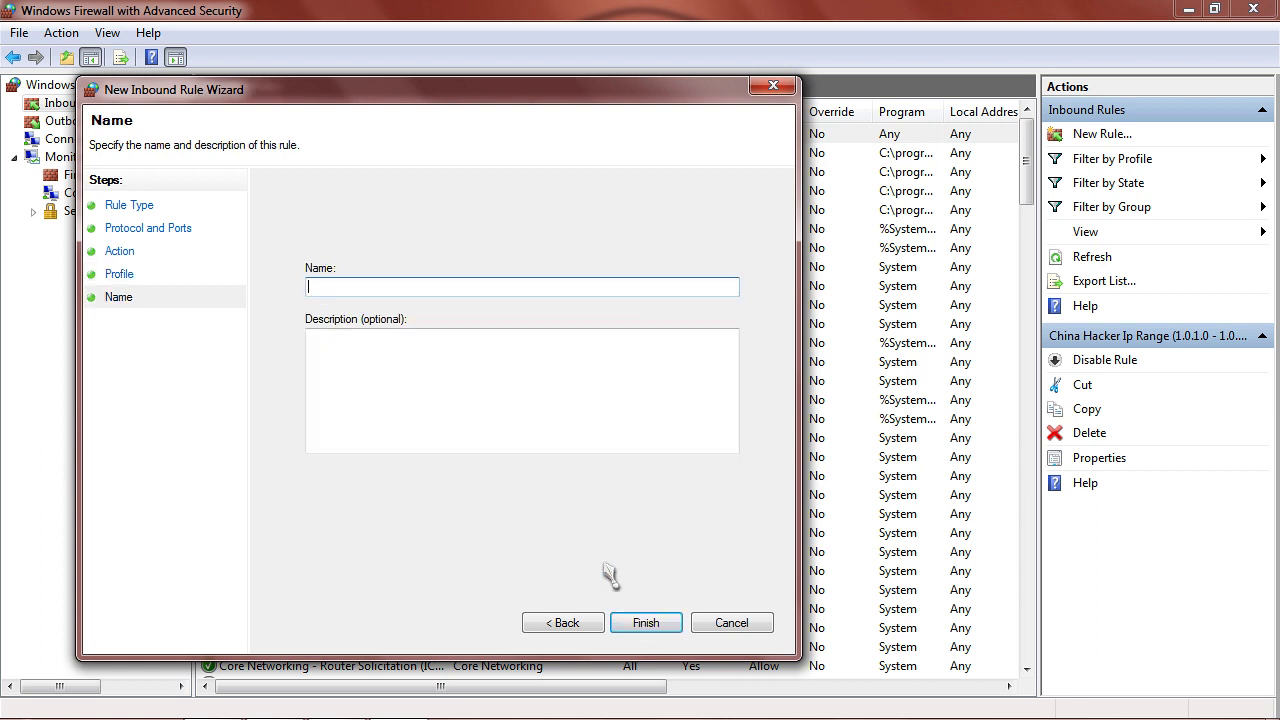
Name the rule "Sub7 Virus Ports" and begin its description with an opening parenthesis.
{"action": "type", "text": "Sub7 Virus Ports"}
{"action": "left_click", "coordinate": [363, 358]}
{"action": "type", "text": "("}
Copy the two lines listing TCP ports 6711, 6776, 1243 and 1999 from ip.txt into the rule's description.
{"action": "mouse_move", "coordinate": [466, 718]}
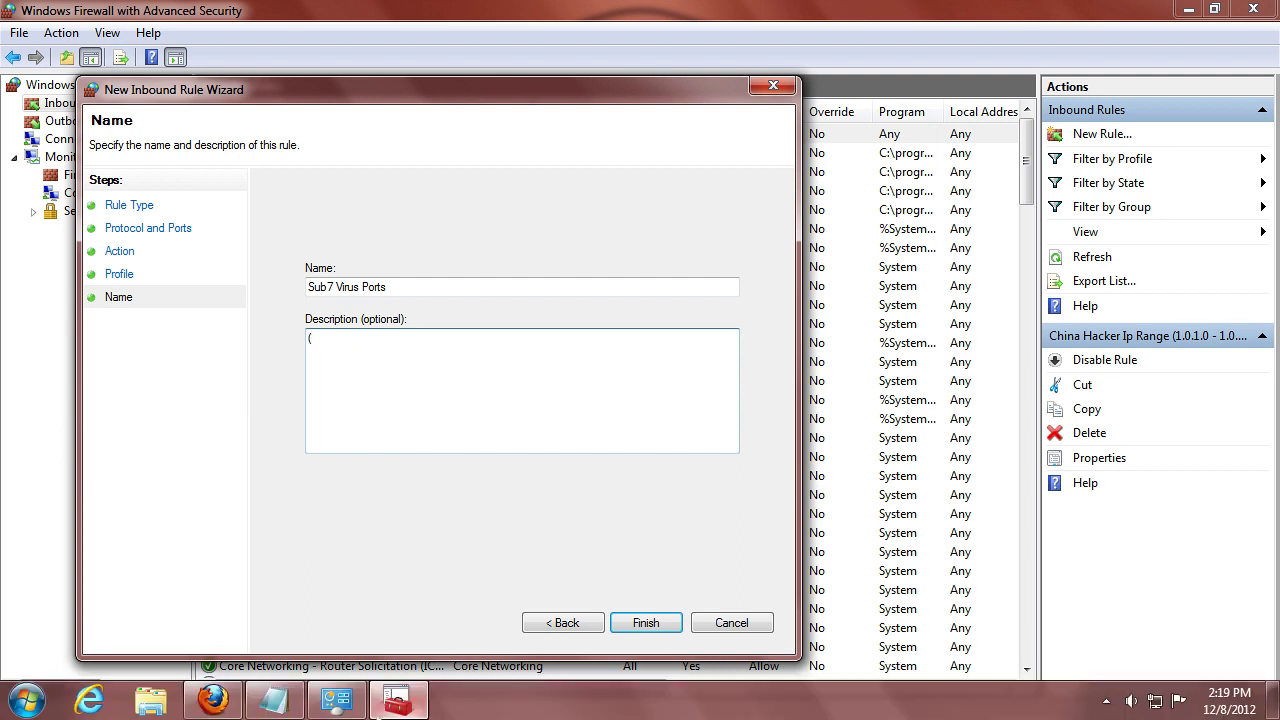
{"action": "left_click", "coordinate": [274, 700]}
{"action": "left_click_drag", "start_coordinate": [1030, 318], "coordinate": [782, 312]}
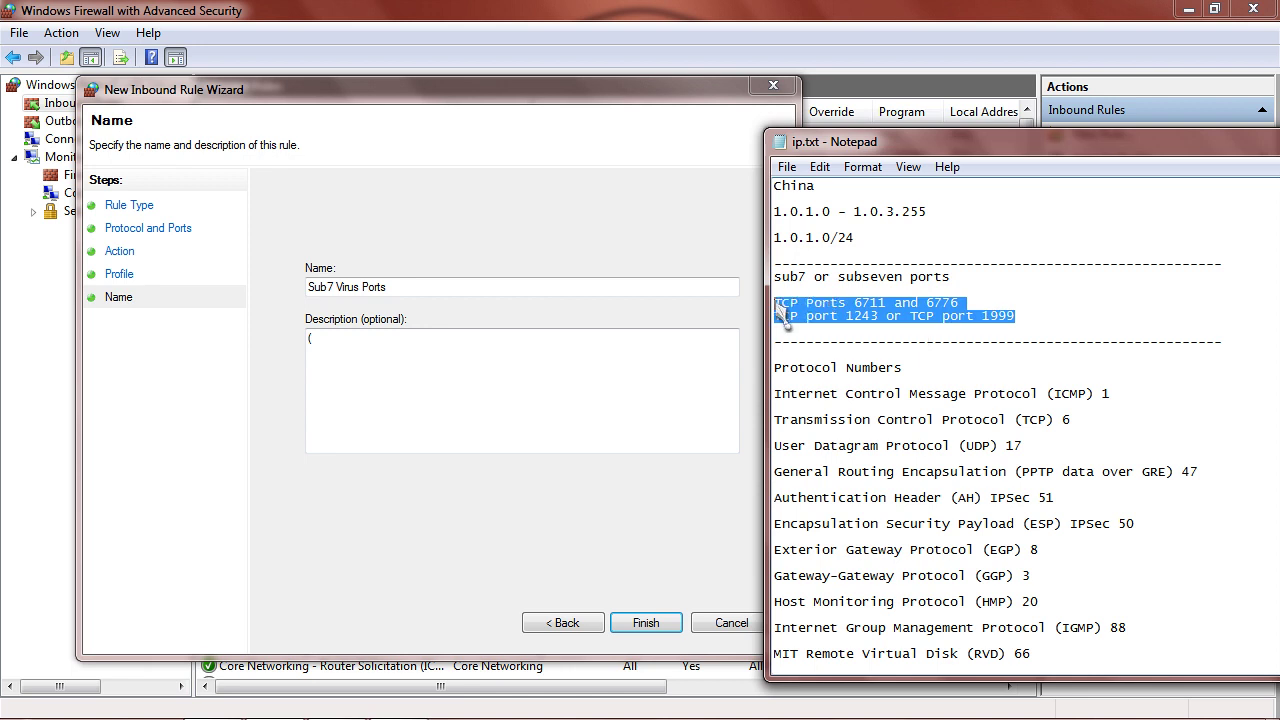
{"action": "right_click", "coordinate": [834, 308]}
{"action": "left_click", "coordinate": [898, 377]}
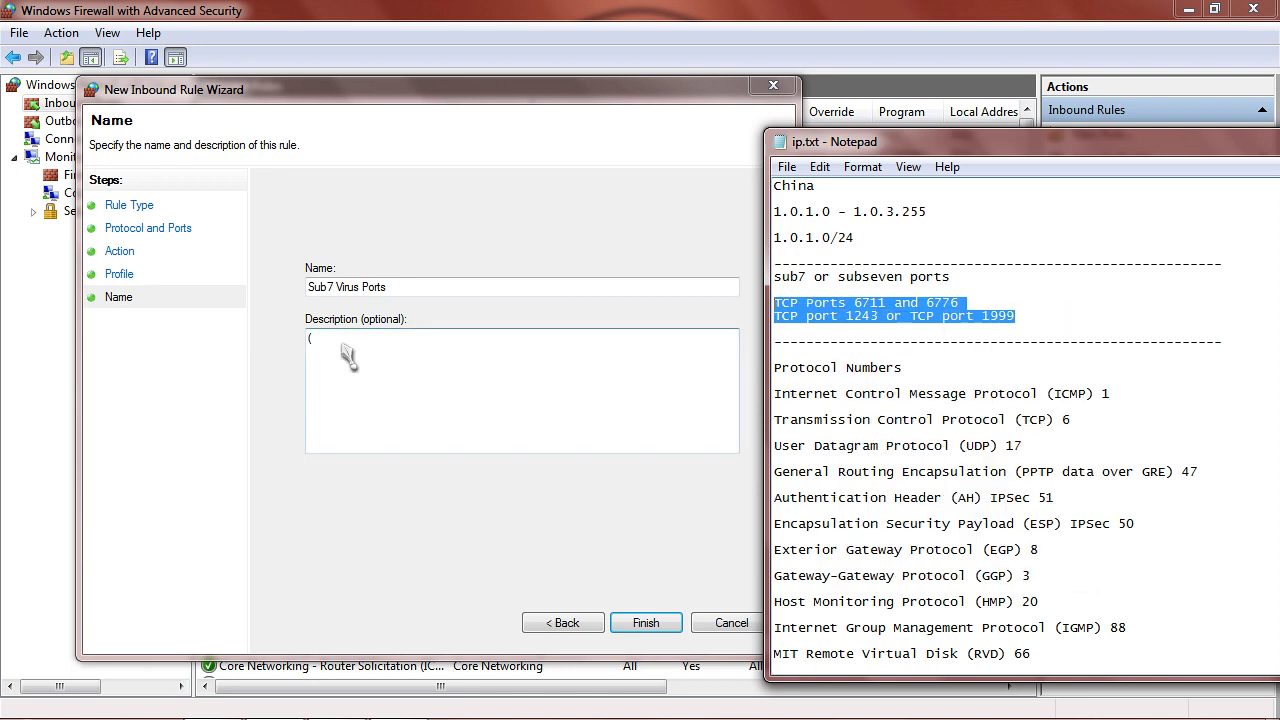
{"action": "left_click", "coordinate": [342, 349]}
{"action": "right_click", "coordinate": [337, 366]}
{"action": "left_click", "coordinate": [386, 421]}
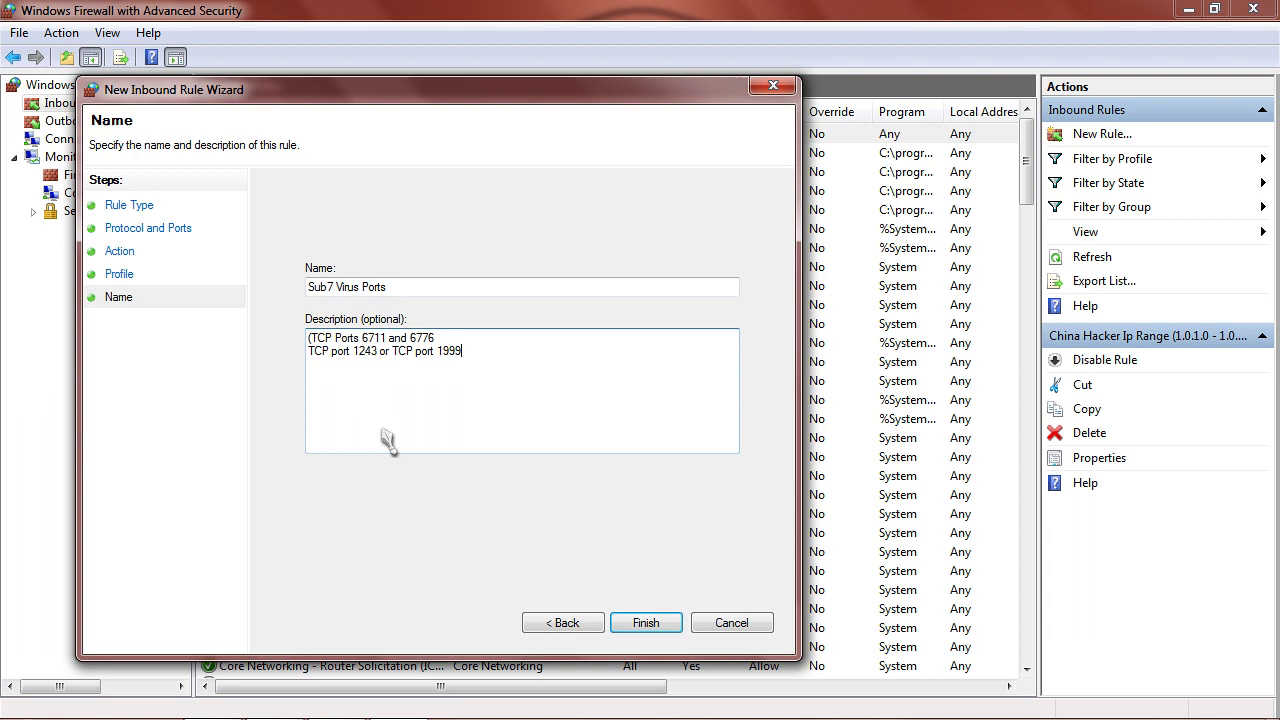
Join the description's two lines and replace the "TCP port" wording before 1243 with a comma after 6776.
{"action": "left_click", "coordinate": [447, 338]}
{"action": "key", "text": "Delete"}
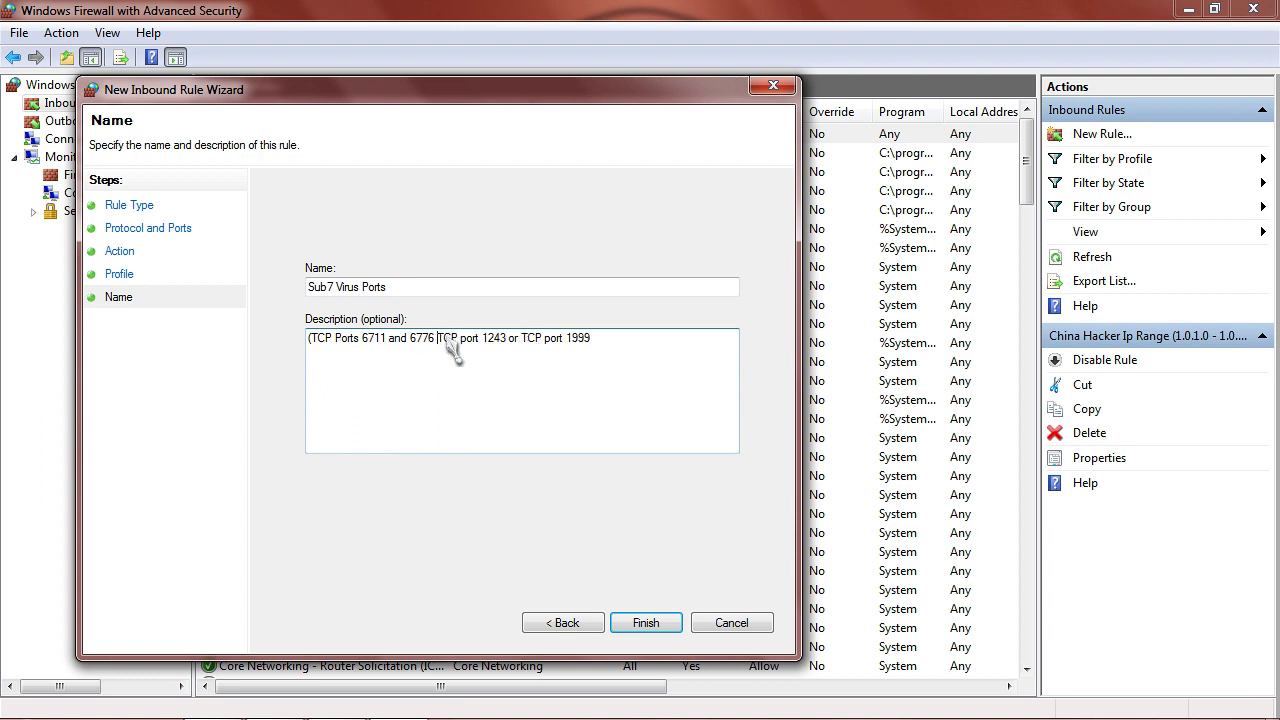
{"action": "key", "text": "Delete"}
{"action": "key", "text": "Delete"}
{"action": "key", "text": "Delete"}
{"action": "key", "text": "Delete"}
{"action": "key", "text": "Delete"}
{"action": "key", "text": "Delete"}
{"action": "key", "text": "Delete"}
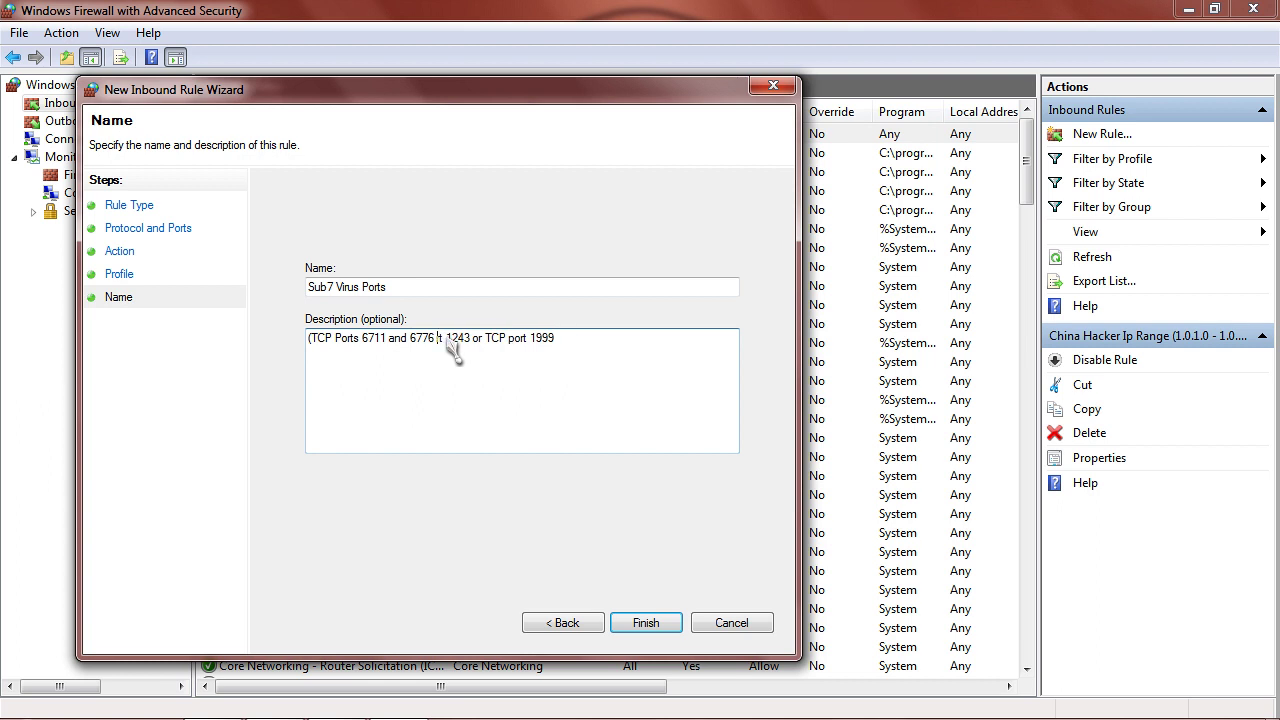
{"action": "key", "text": "Delete"}
{"action": "key", "text": "Delete"}
{"action": "key", "text": "Delete"}
{"action": "key", "text": "BackSpace"}
{"action": "type", "text": ","}
Replace "or TCP port" between 1243 and 1999 in the description with a comma.
{"action": "left_click", "coordinate": [464, 338]}
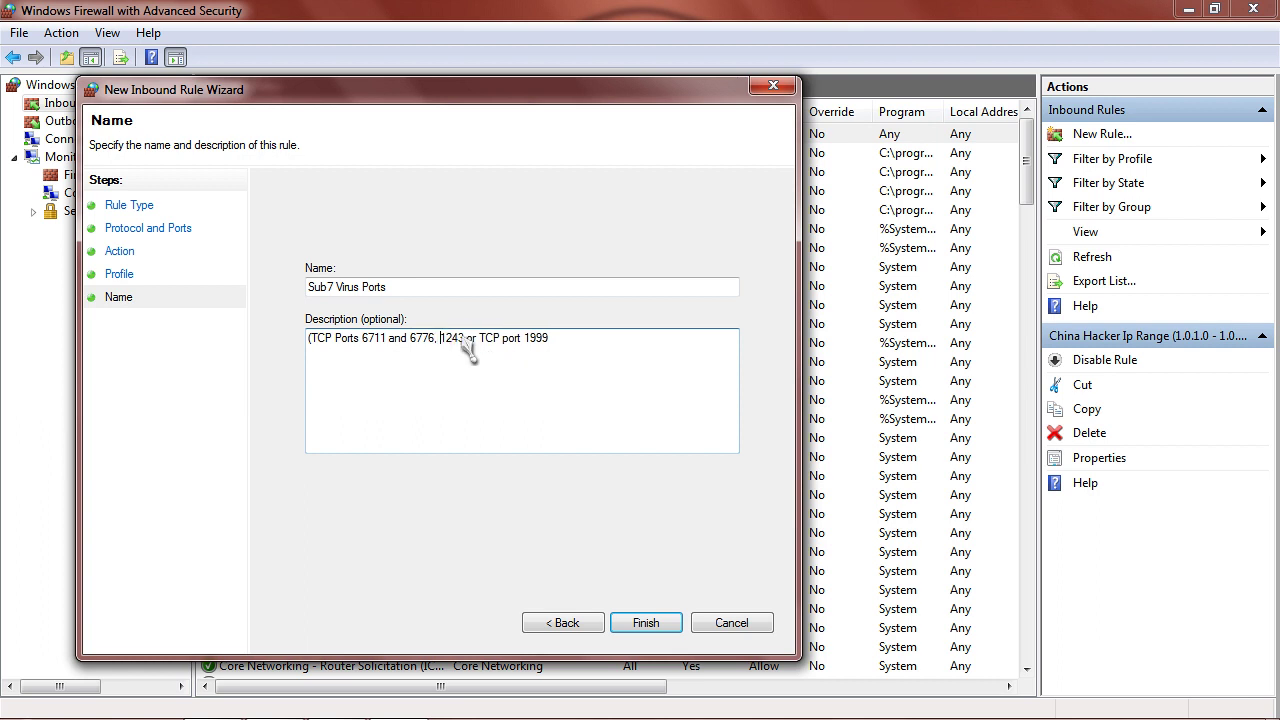
{"action": "key", "text": "Delete"}
{"action": "key", "text": "Delete"}
{"action": "key", "text": "Delete"}
{"action": "key", "text": "Delete"}
{"action": "key", "text": "Delete"}
{"action": "key", "text": "Delete"}
{"action": "key", "text": "Delete"}
{"action": "key", "text": "Delete"}
{"action": "key", "text": "Delete"}
{"action": "key", "text": "Delete"}
{"action": "key", "text": "Delete"}
{"action": "key", "text": "Delete"}
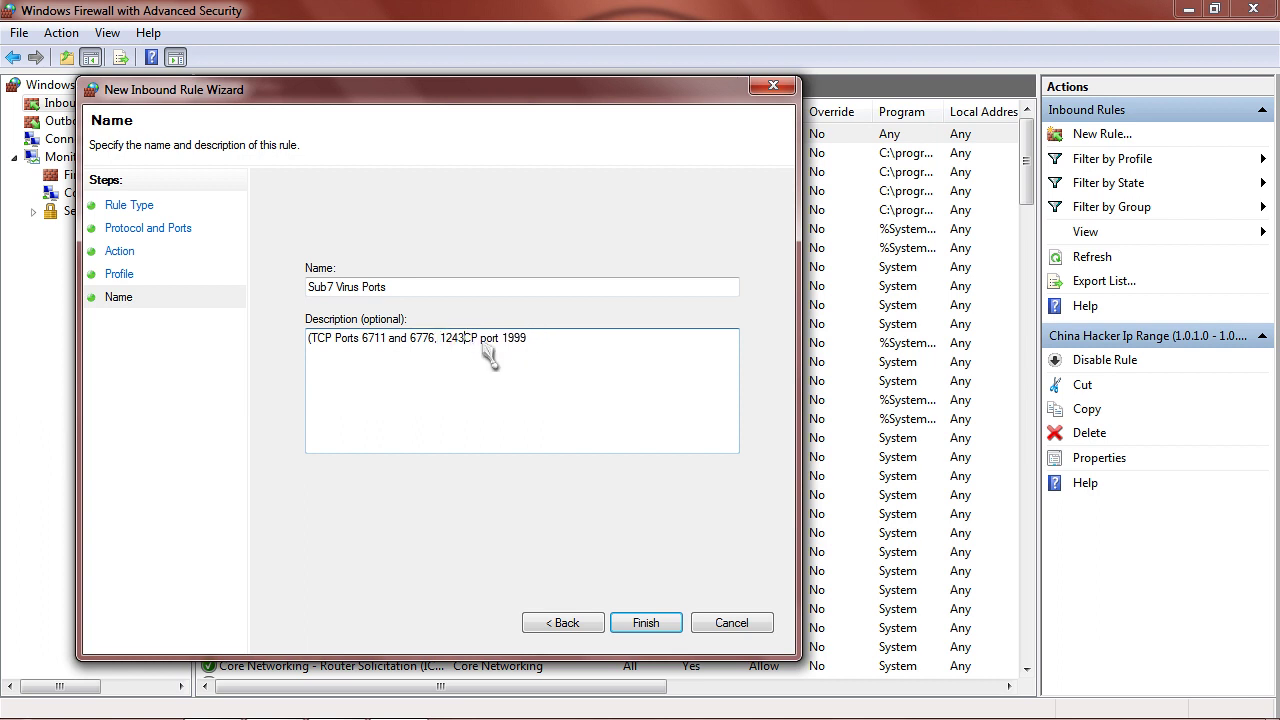
{"action": "type", "text": ";"}
{"action": "key", "text": "BackSpace"}
{"action": "type", "text": ","}
Replace "and" between 6711 and 6776 in the description with a comma.
{"action": "left_click", "coordinate": [388, 352]}
{"action": "key", "text": "Delete"}
{"action": "key", "text": "Delete"}
{"action": "key", "text": "Delete"}
{"action": "key", "text": "Delete"}
{"action": "key", "text": "Delete"}
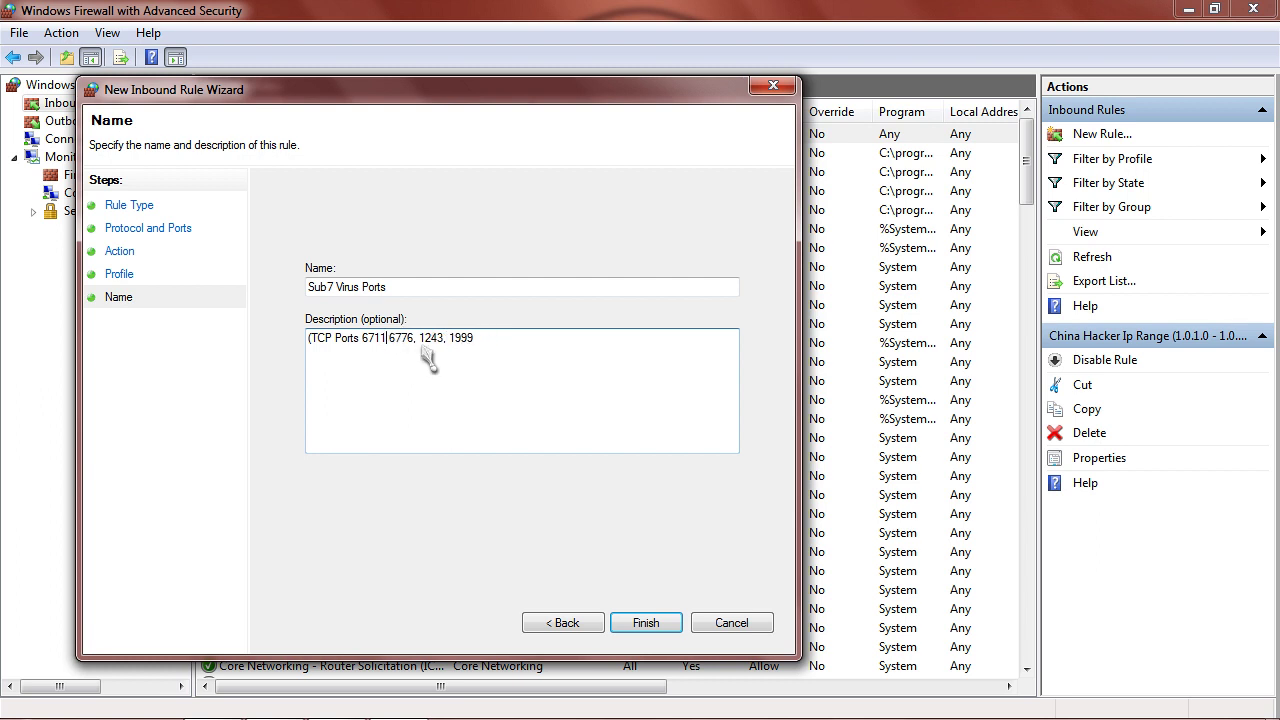
{"action": "type", "text": ","}
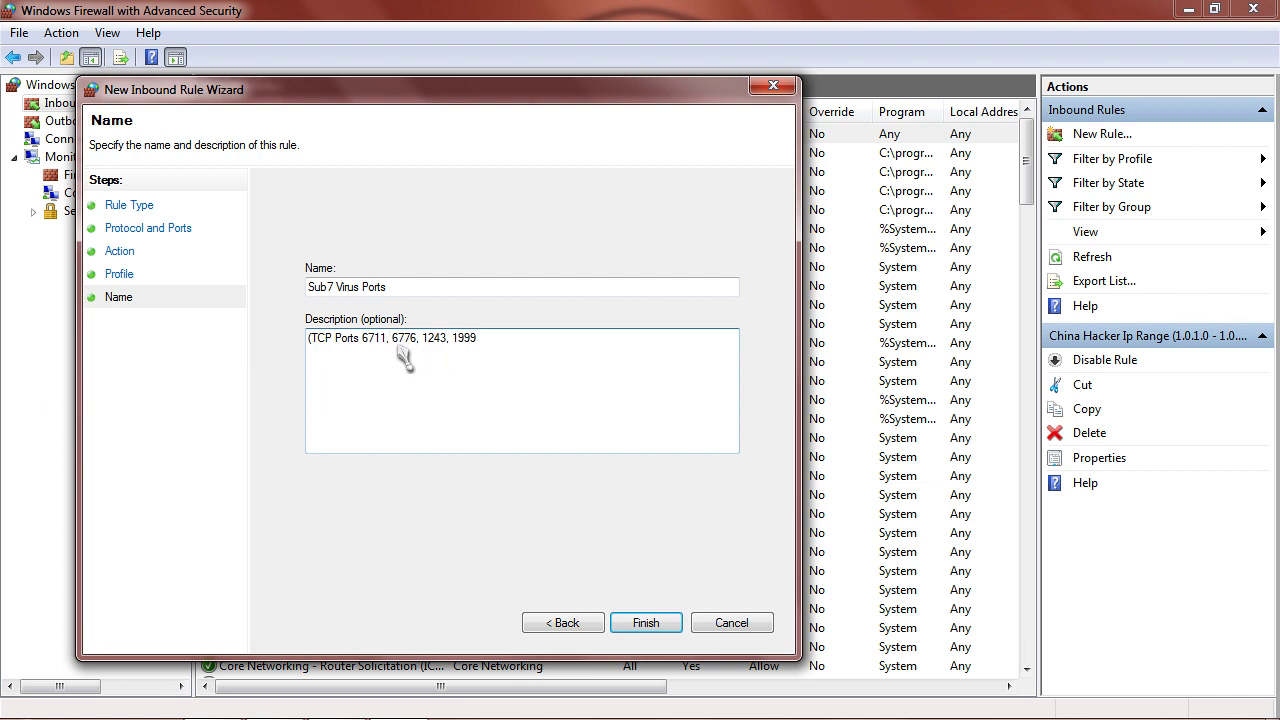
Close the description with a parenthesis after 1999 and finish creating the rule.
{"action": "left_click", "coordinate": [488, 341]}
{"action": "type", "text": ")"}
{"action": "left_click", "coordinate": [646, 623]}
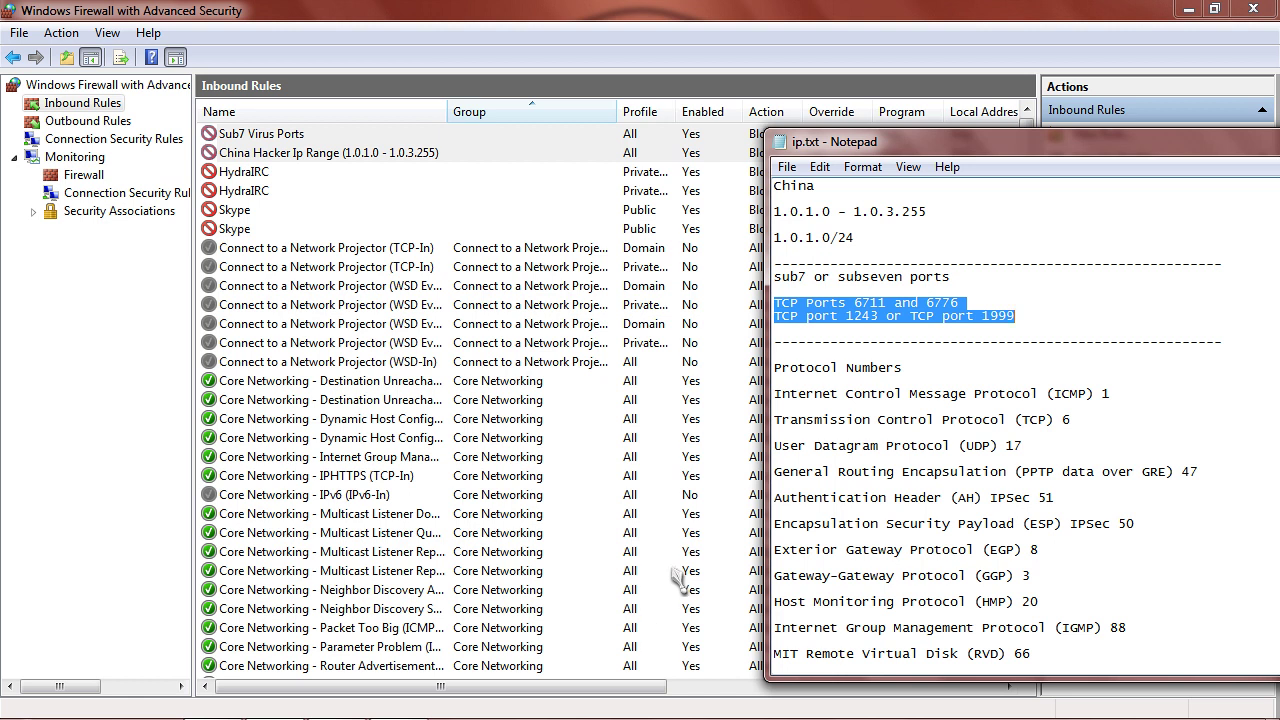
Return to the inbound rules list and open the Sub7 Virus Ports rule's properties to examine its Scope settings.
{"action": "left_click", "coordinate": [440, 88]}
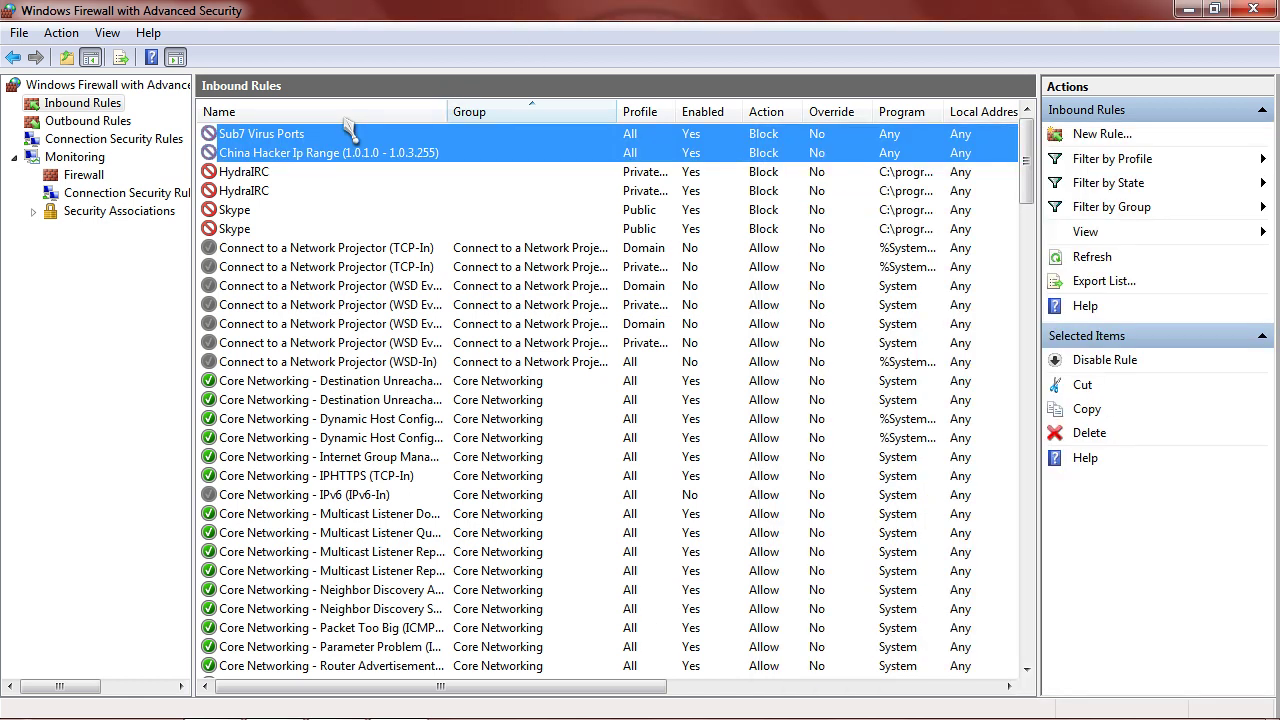
{"action": "left_click", "coordinate": [274, 150]}
{"action": "left_click", "coordinate": [268, 134]}
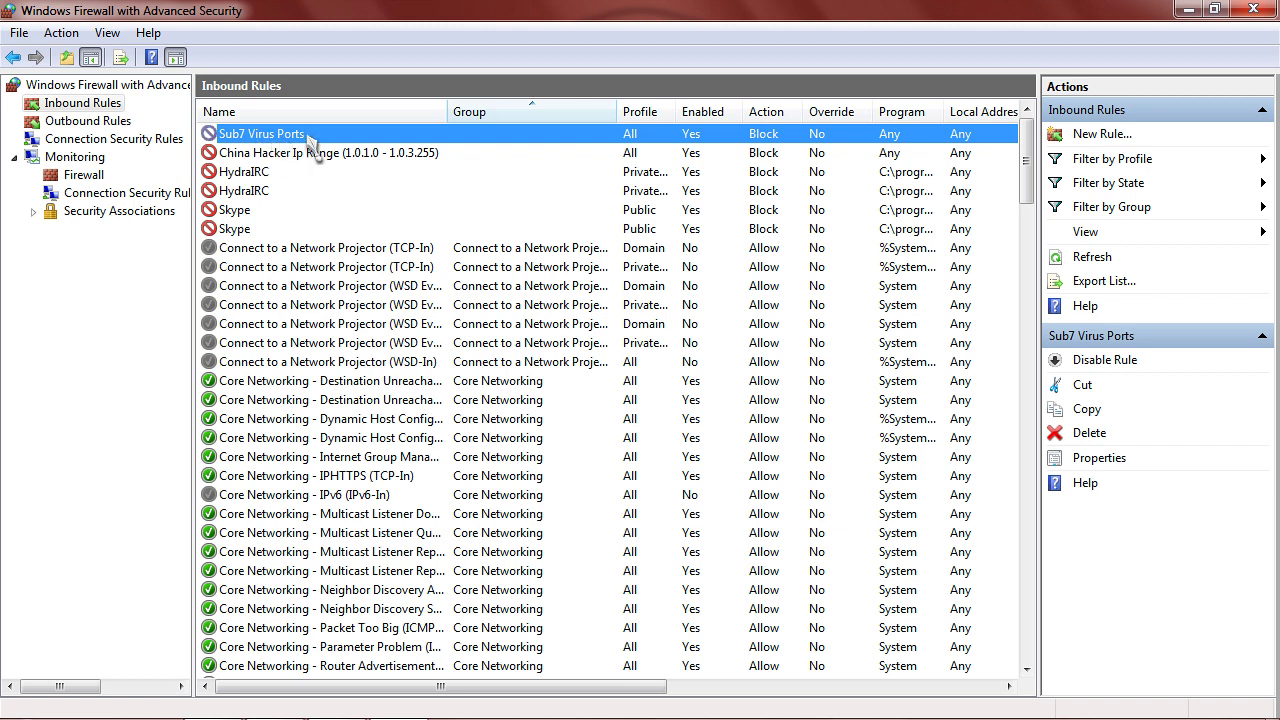
{"action": "double_click", "coordinate": [336, 138]}
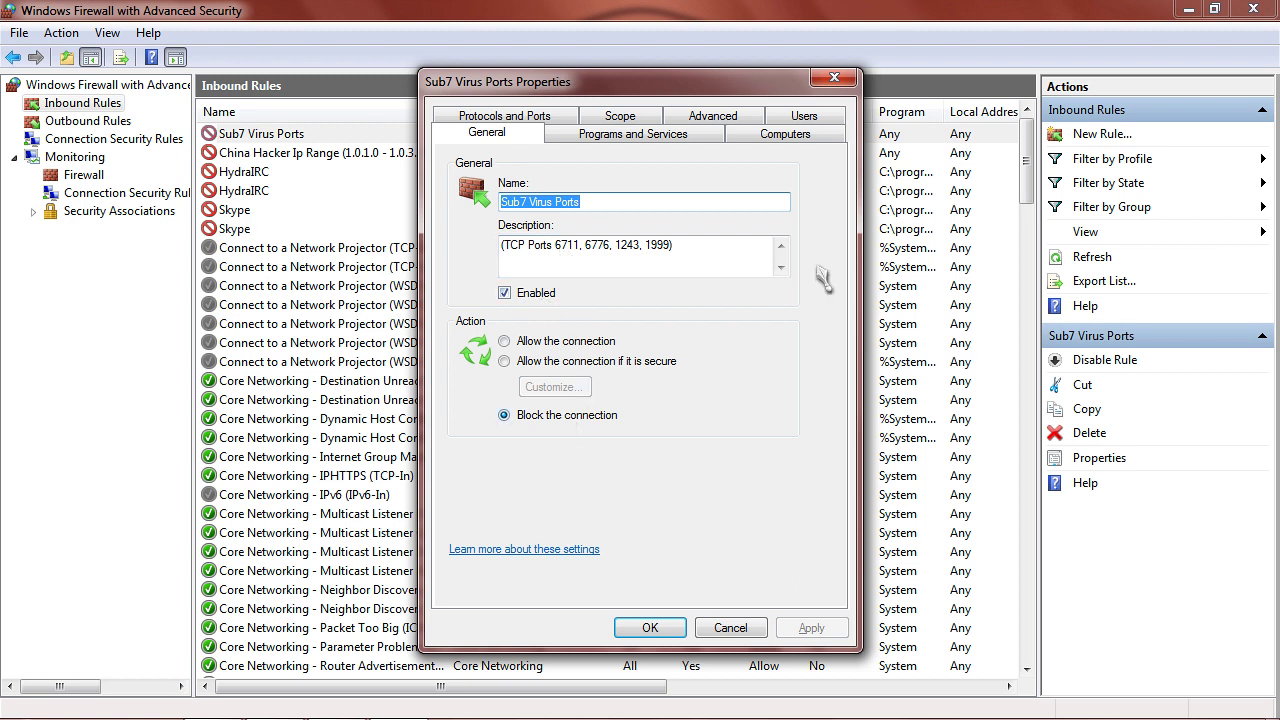
{"action": "left_click", "coordinate": [620, 117]}
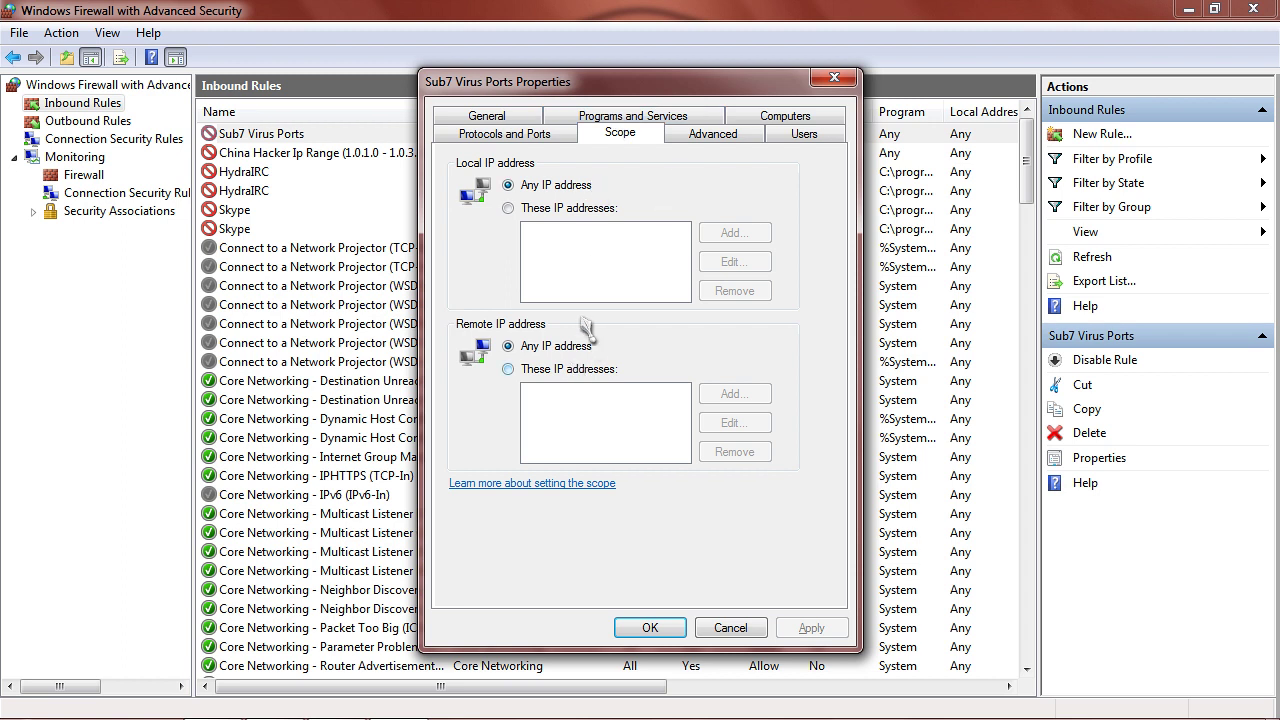
Examine the Sub7 Virus Ports rule's protocol and port settings, and close its properties.
{"action": "left_click", "coordinate": [531, 140]}
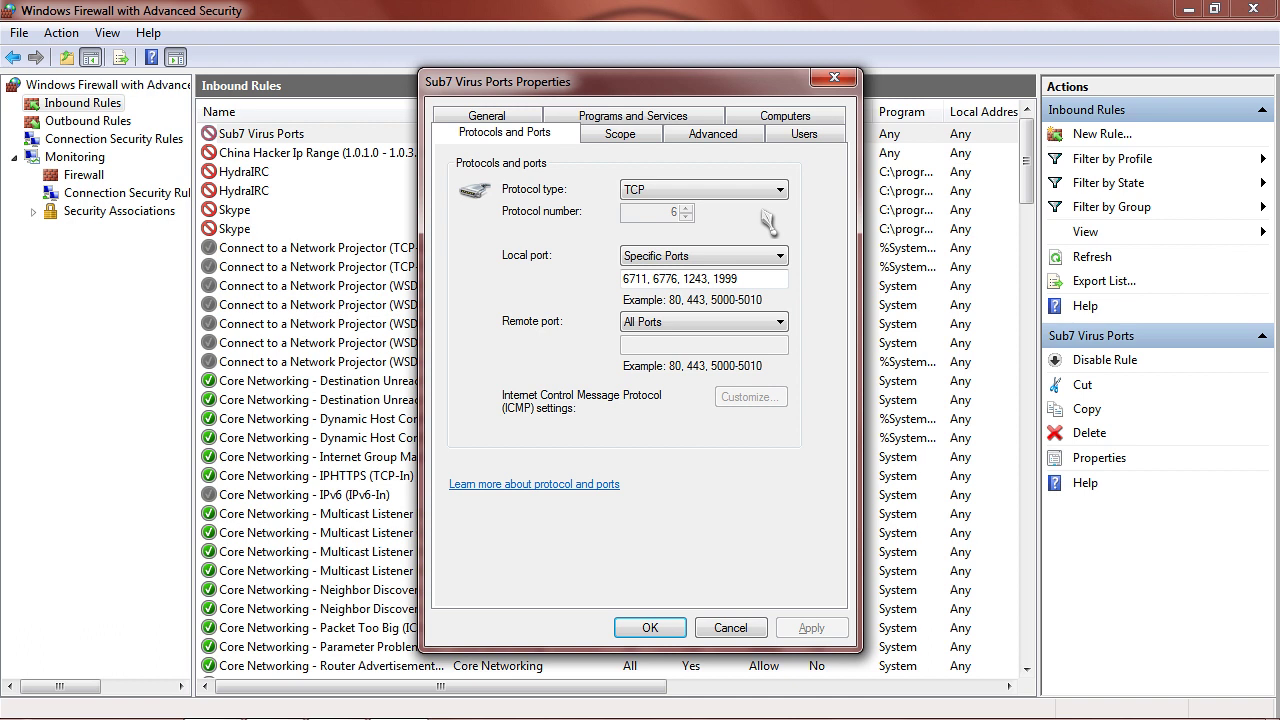
{"action": "left_click", "coordinate": [650, 627]}
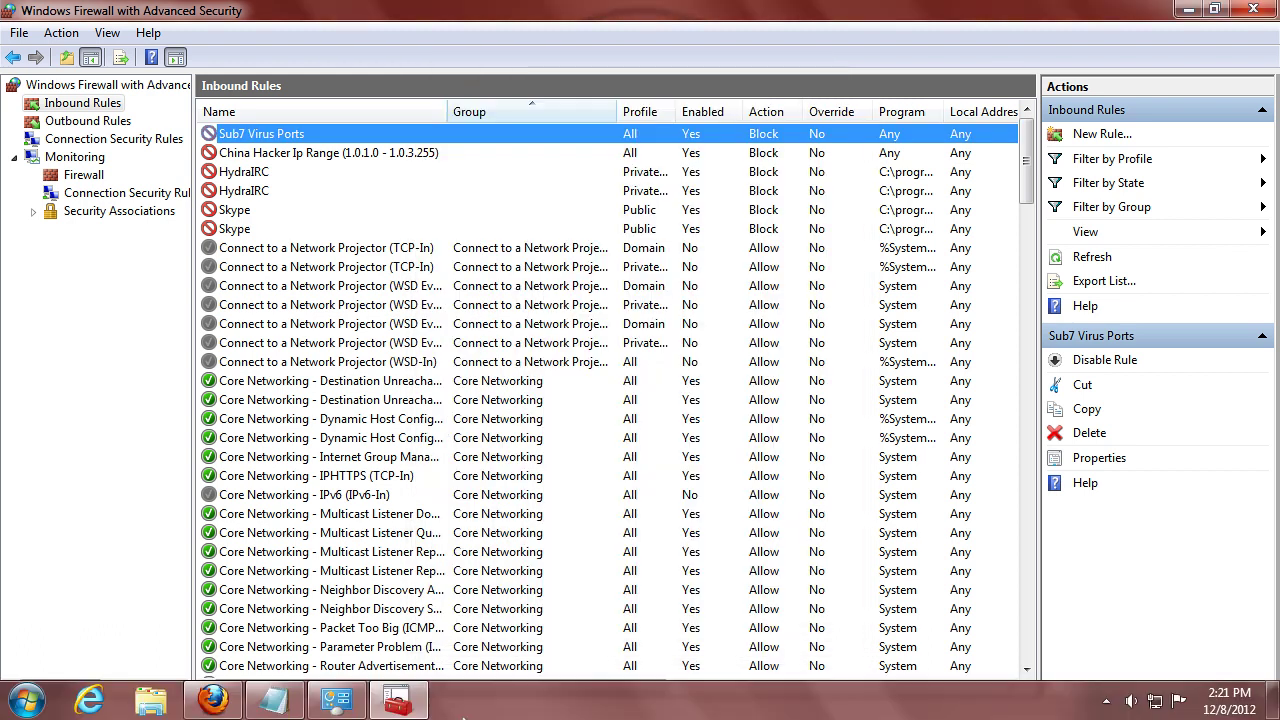
Switch to ip.txt in Notepad, examine the protocol numbers list down to the IGMP entry, and return to the firewall window.
{"action": "left_click", "coordinate": [274, 700]}
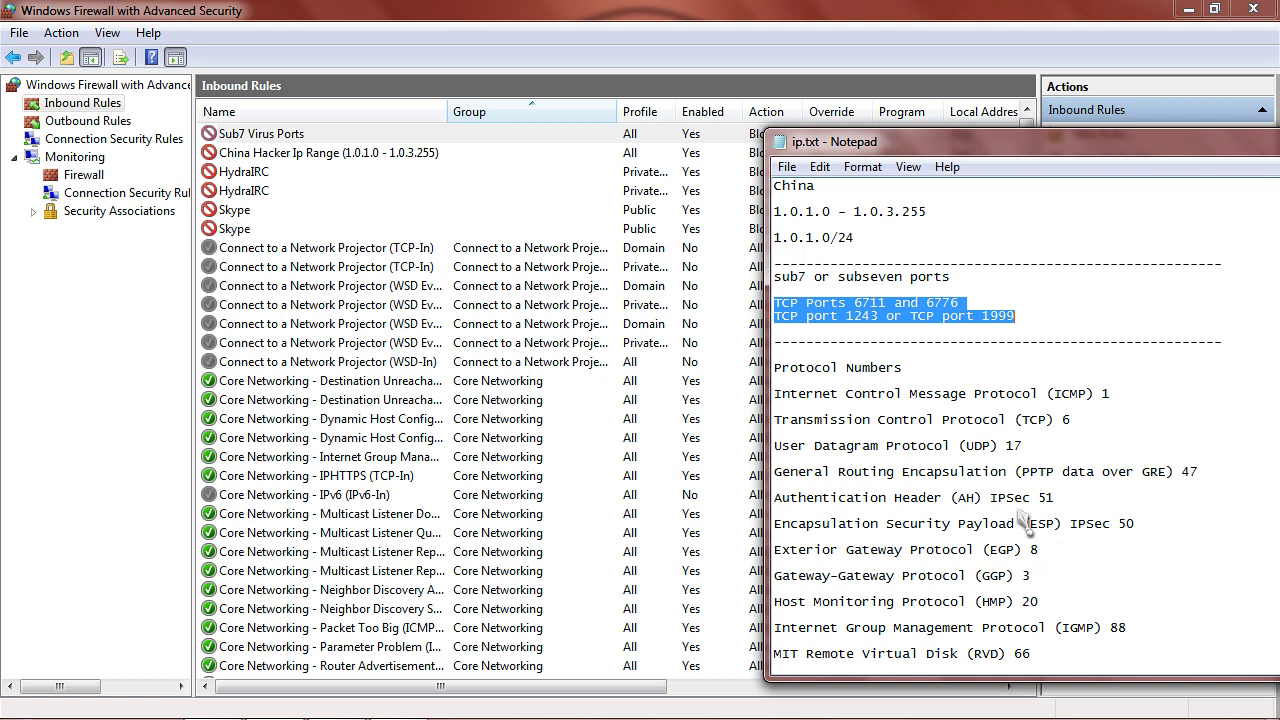
{"action": "left_click_drag", "start_coordinate": [1060, 141], "coordinate": [985, 118]}
{"action": "left_click", "coordinate": [1022, 285]}
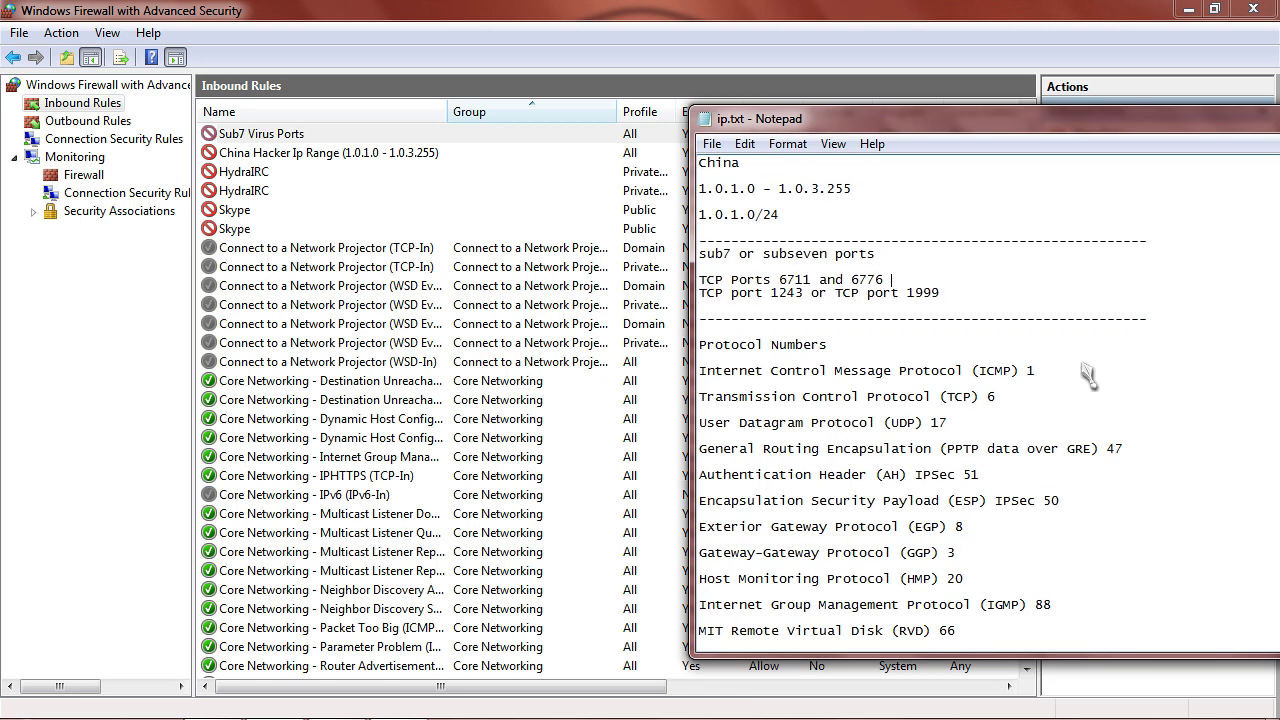
{"action": "scroll", "coordinate": [1100, 390], "scroll_direction": "down", "scroll_amount": 3}
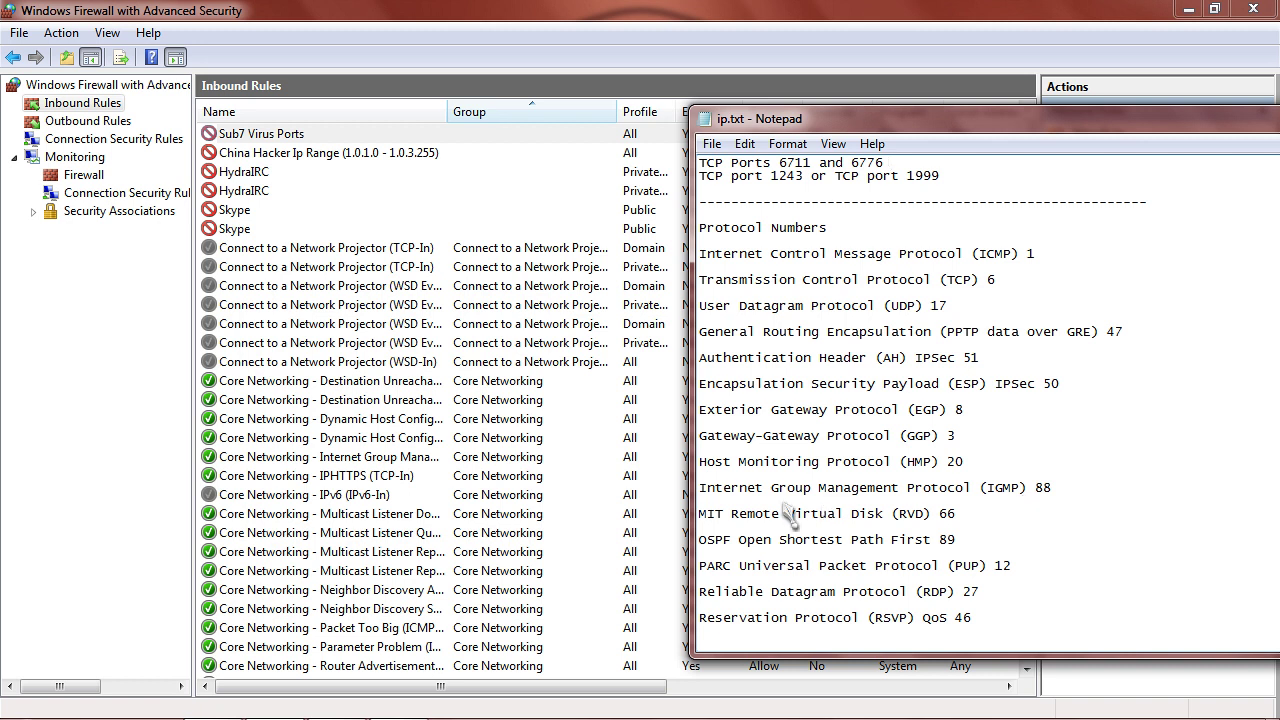
{"action": "double_click", "coordinate": [1043, 488]}
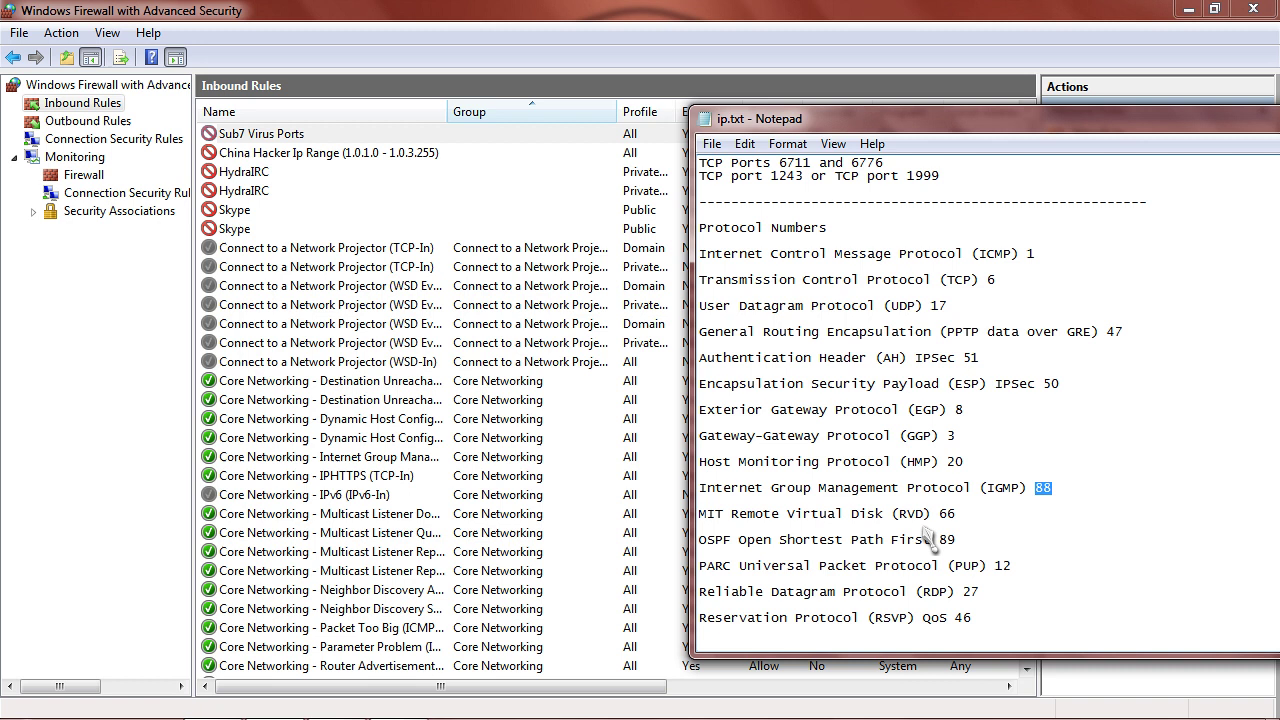
{"action": "left_click_drag", "start_coordinate": [1047, 128], "coordinate": [950, 154]}
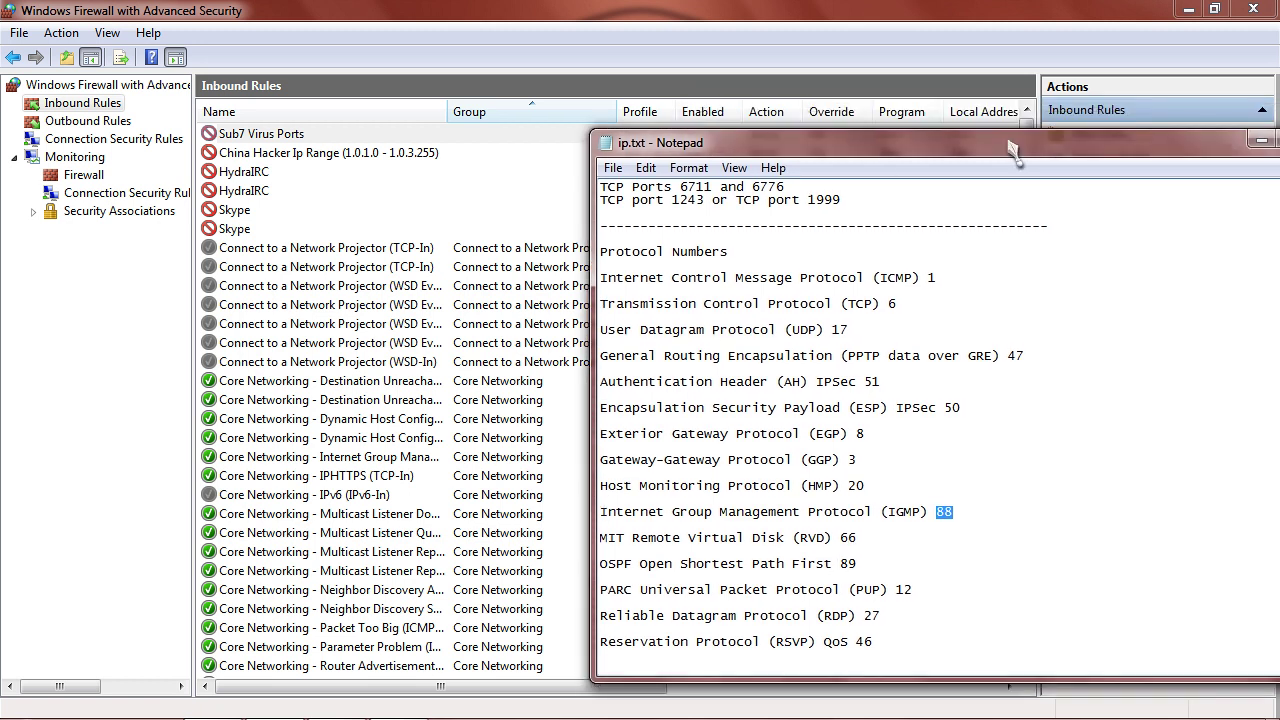
{"action": "left_click", "coordinate": [1261, 147]}
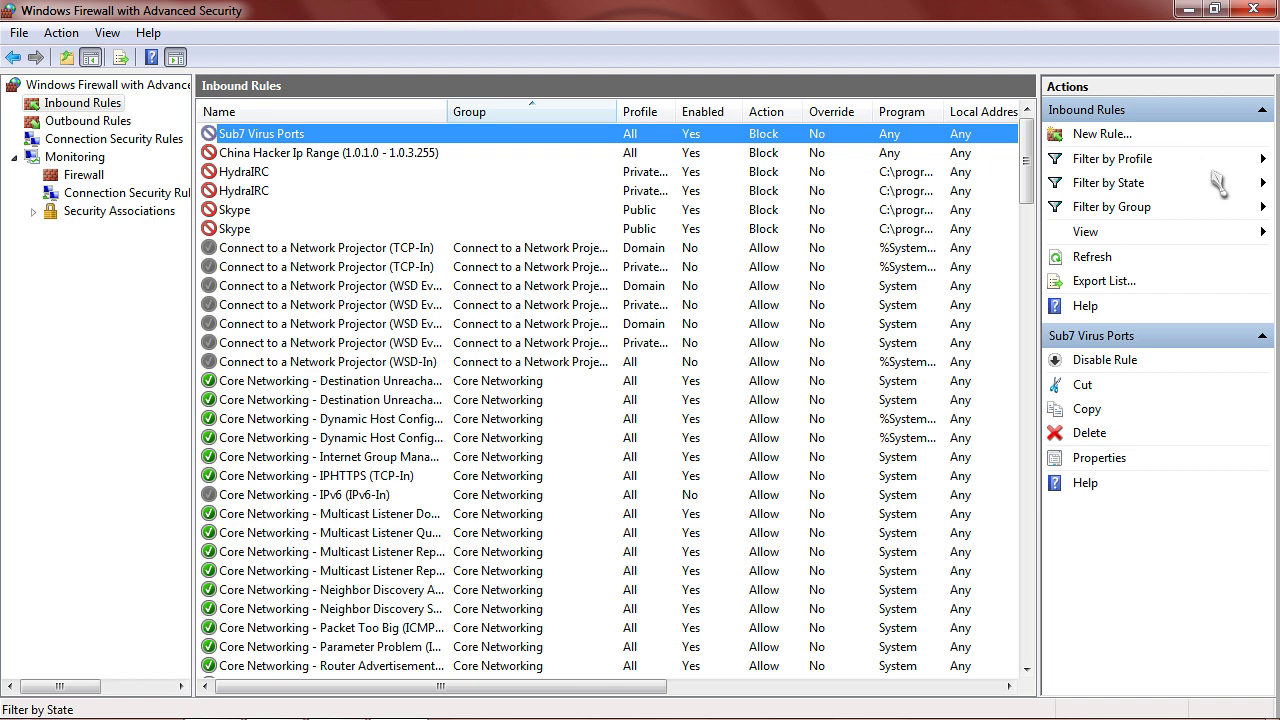
Start a new custom inbound rule that applies to all programs and set its protocol type to IGMP.
{"action": "left_click", "coordinate": [1100, 136]}
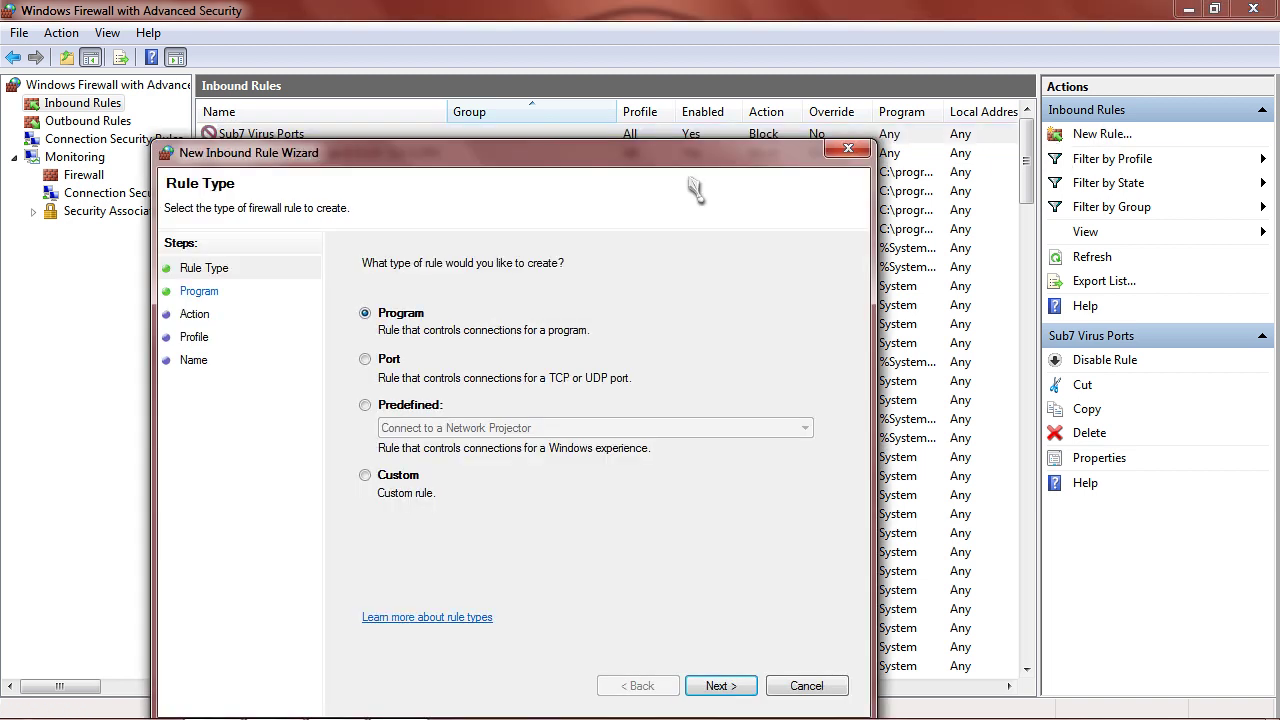
{"action": "left_click_drag", "start_coordinate": [649, 155], "coordinate": [690, 89]}
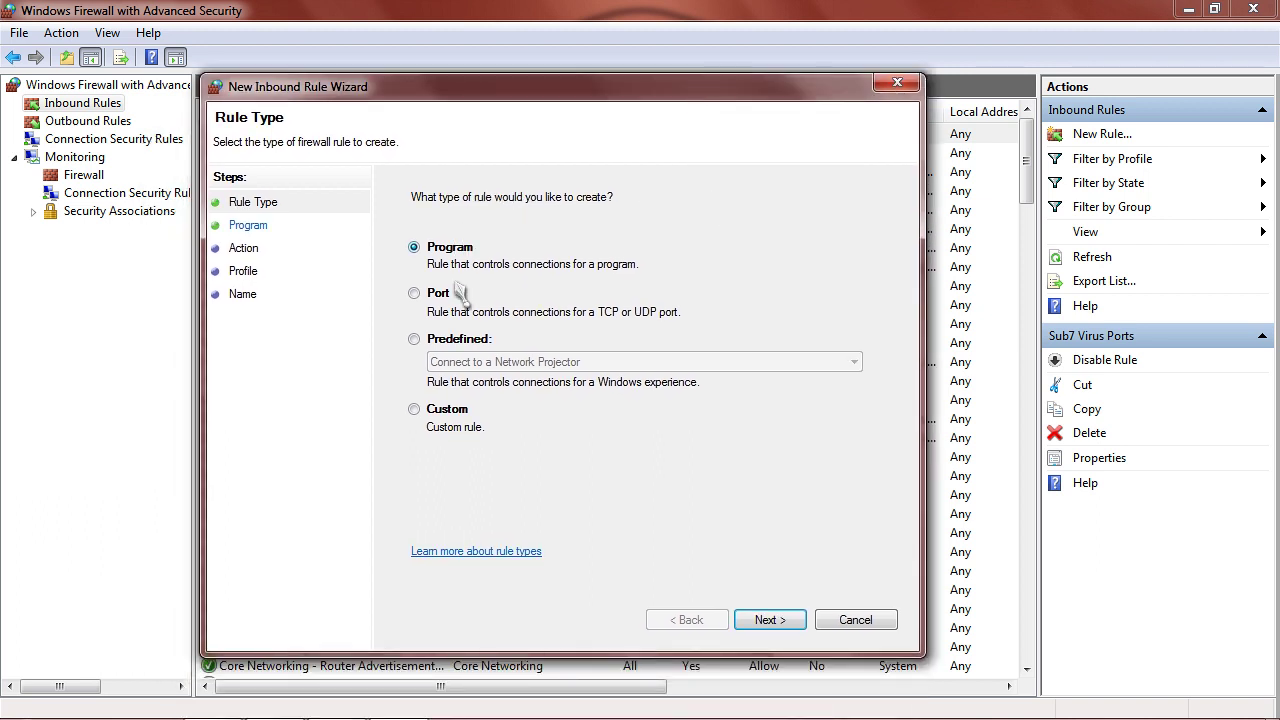
{"action": "left_click", "coordinate": [425, 416]}
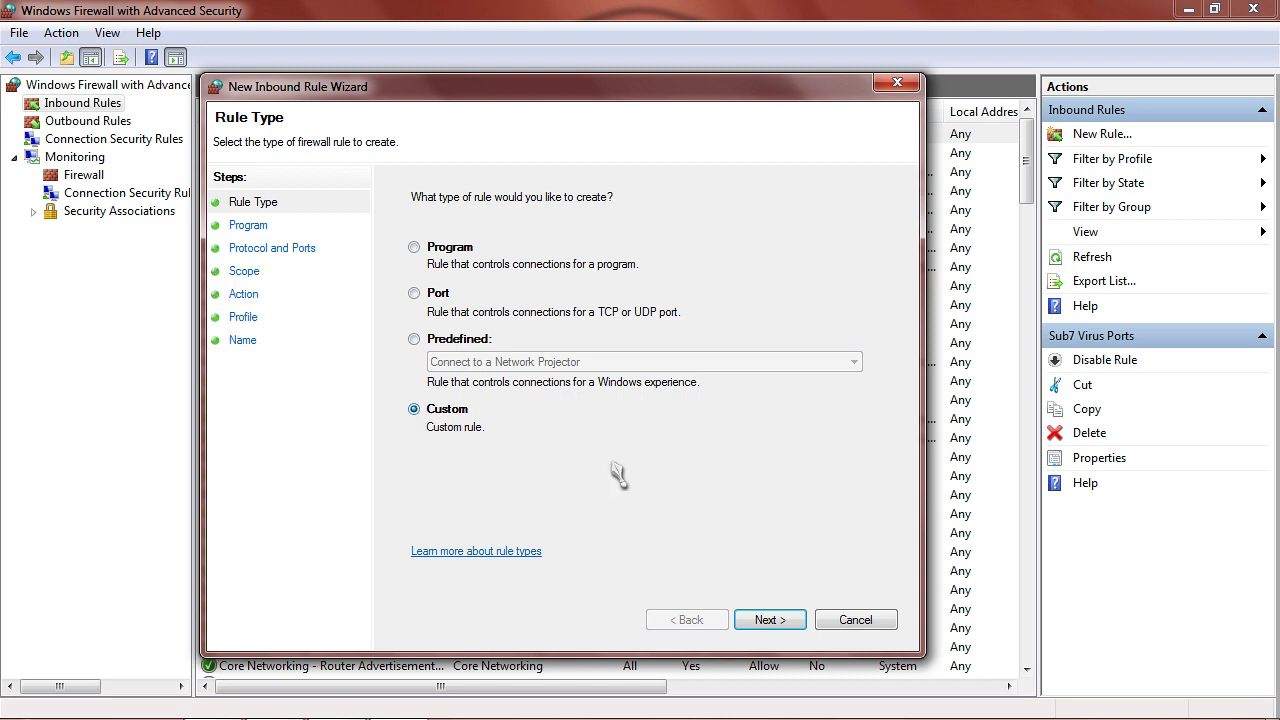
{"action": "left_click", "coordinate": [752, 617]}
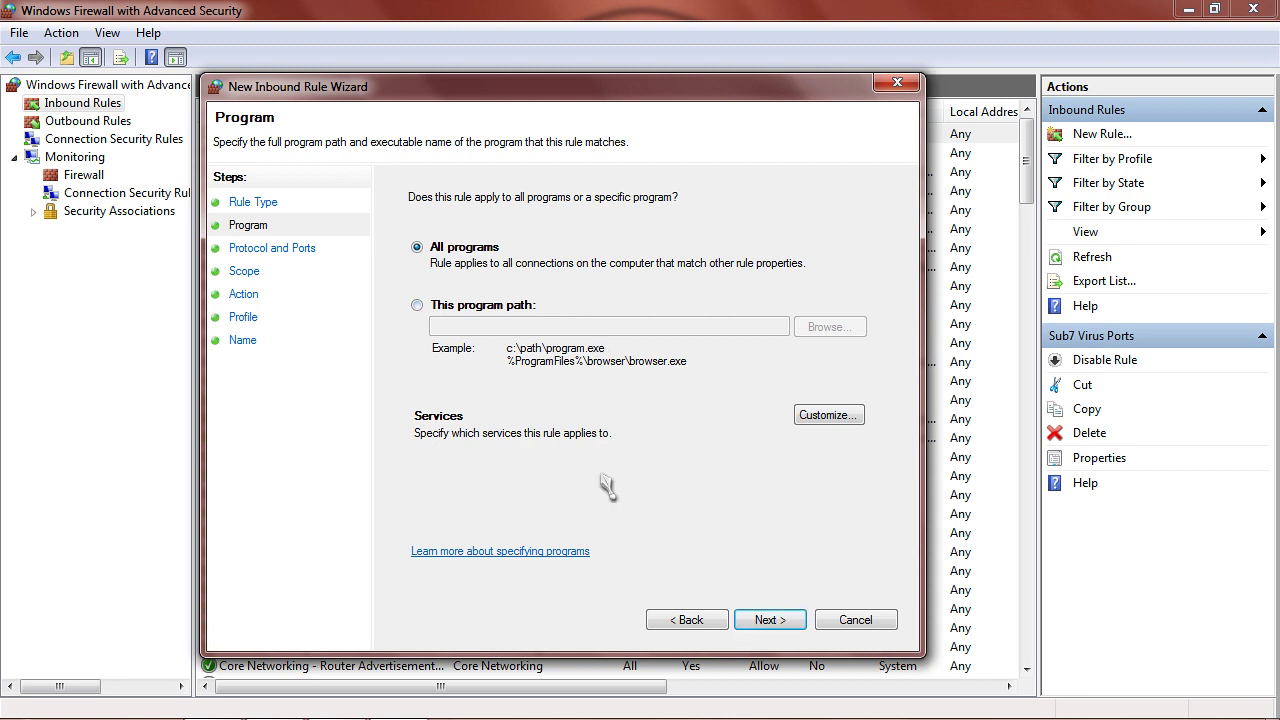
{"action": "left_click", "coordinate": [753, 625]}
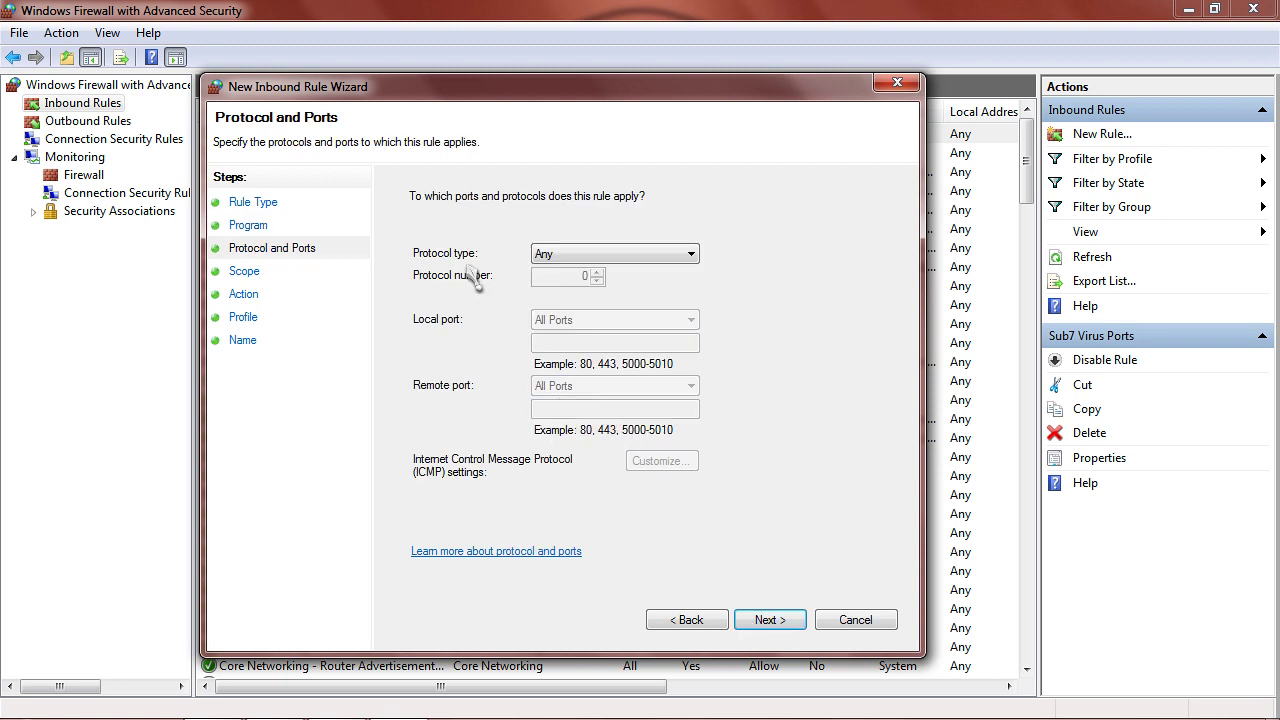
{"action": "left_click", "coordinate": [688, 254]}
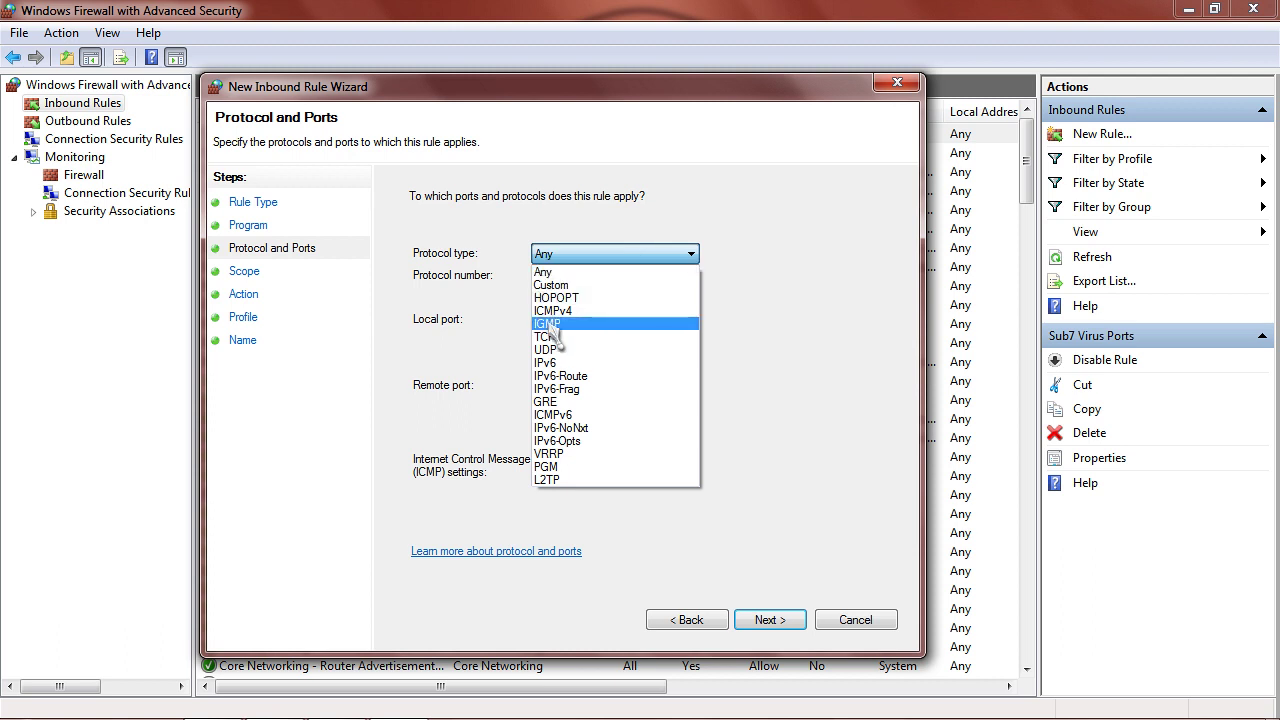
{"action": "left_click", "coordinate": [548, 324]}
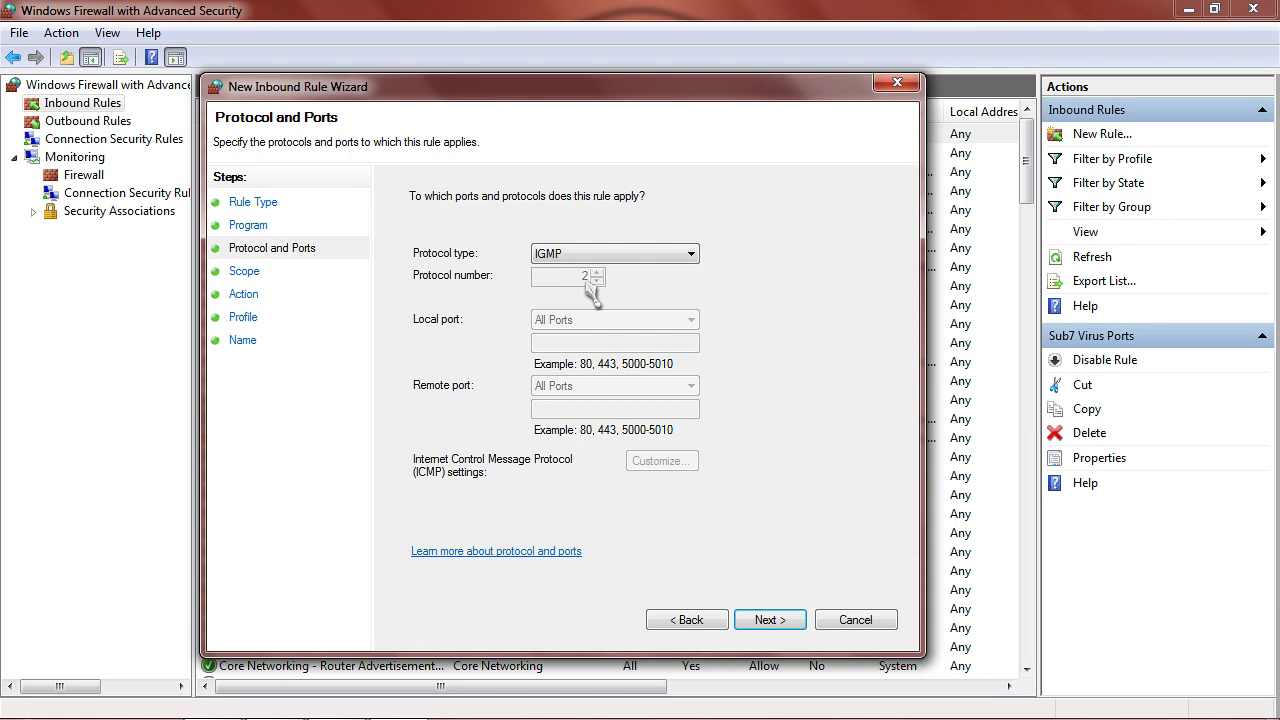
Check the IGMP protocol number in the ip.txt notes again and return to the inbound rule wizard.
{"action": "left_click", "coordinate": [274, 700]}
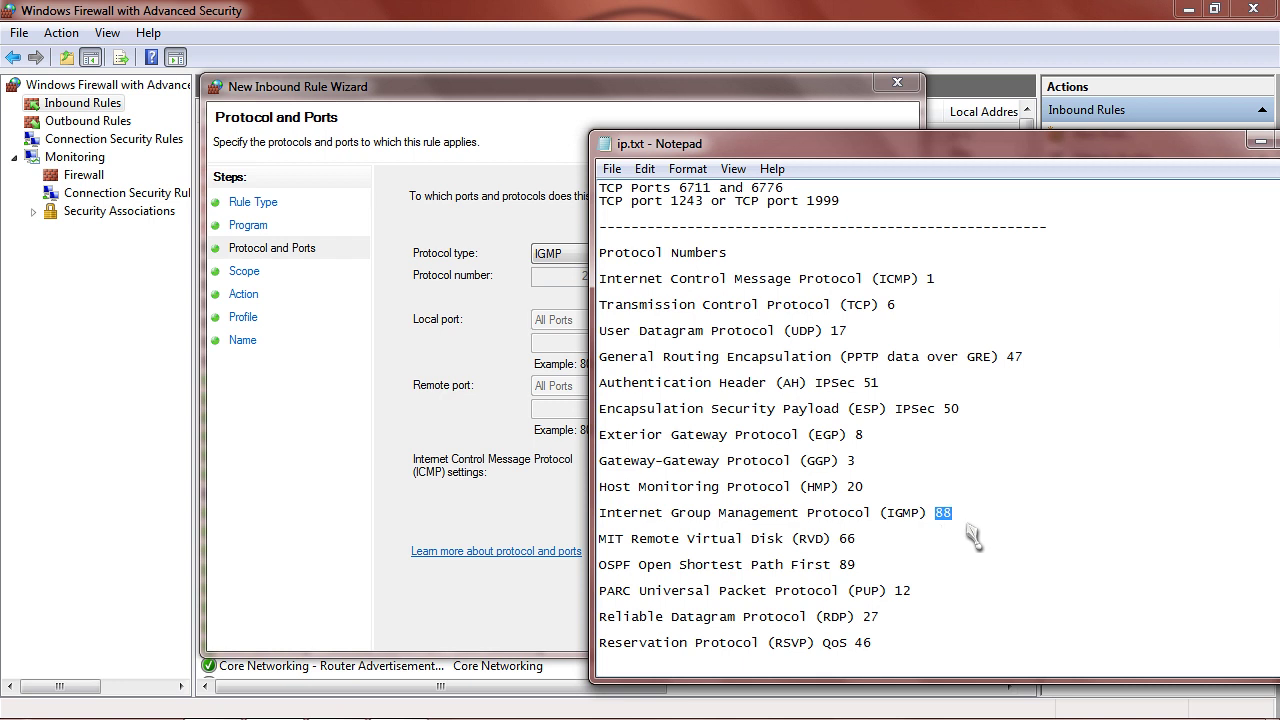
{"action": "left_click_drag", "start_coordinate": [1002, 152], "coordinate": [930, 180]}
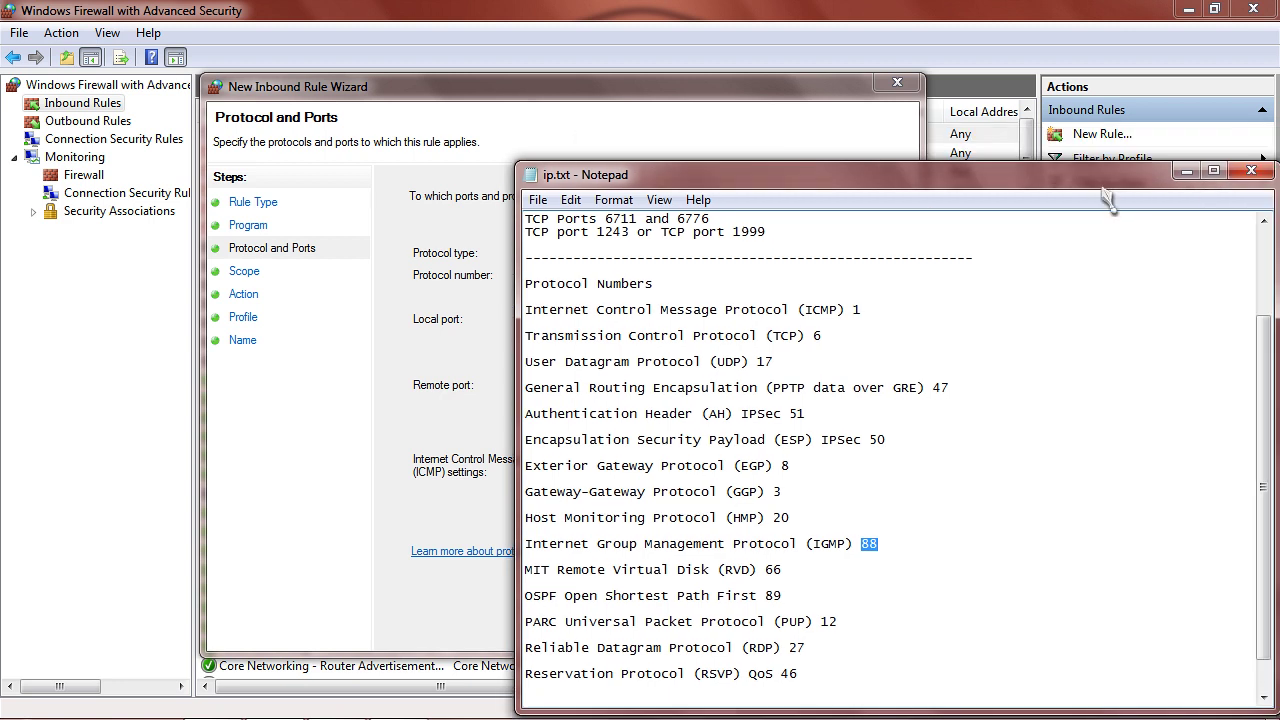
{"action": "left_click", "coordinate": [1187, 171]}
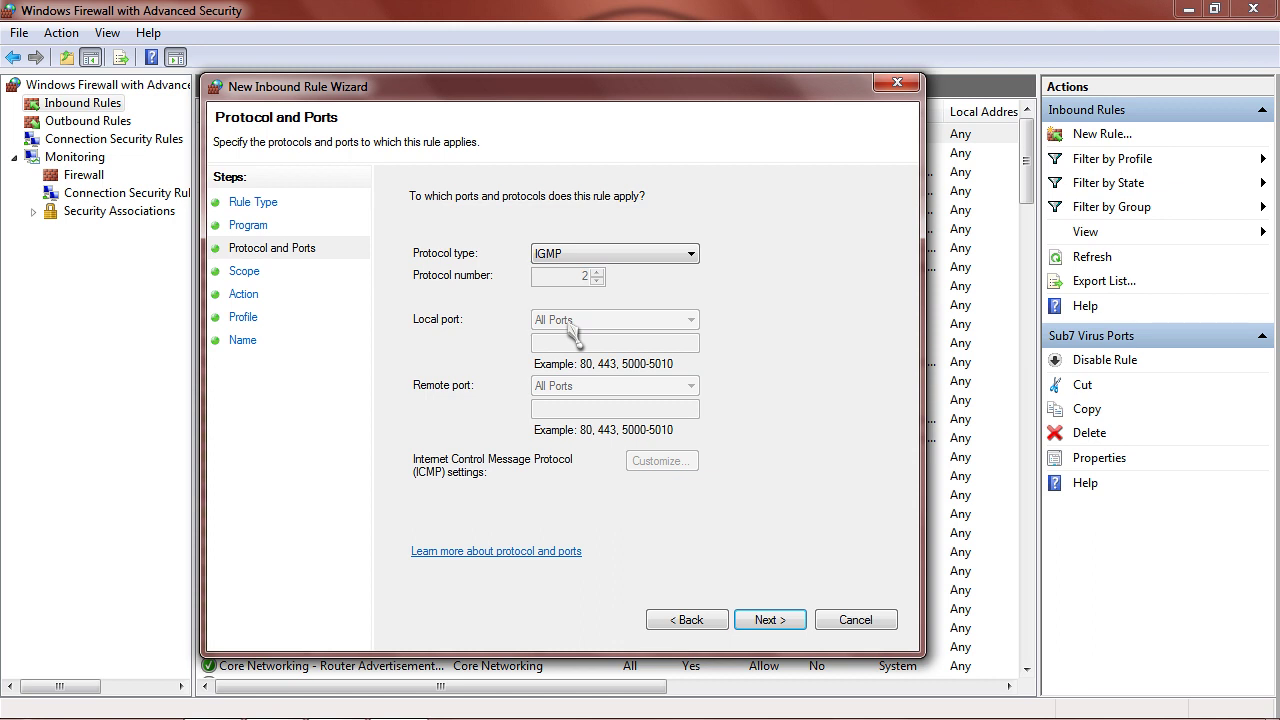
Keep any local and remote IP address in scope, and block the connection for the domain, private and public profiles.
{"action": "left_click", "coordinate": [767, 621]}
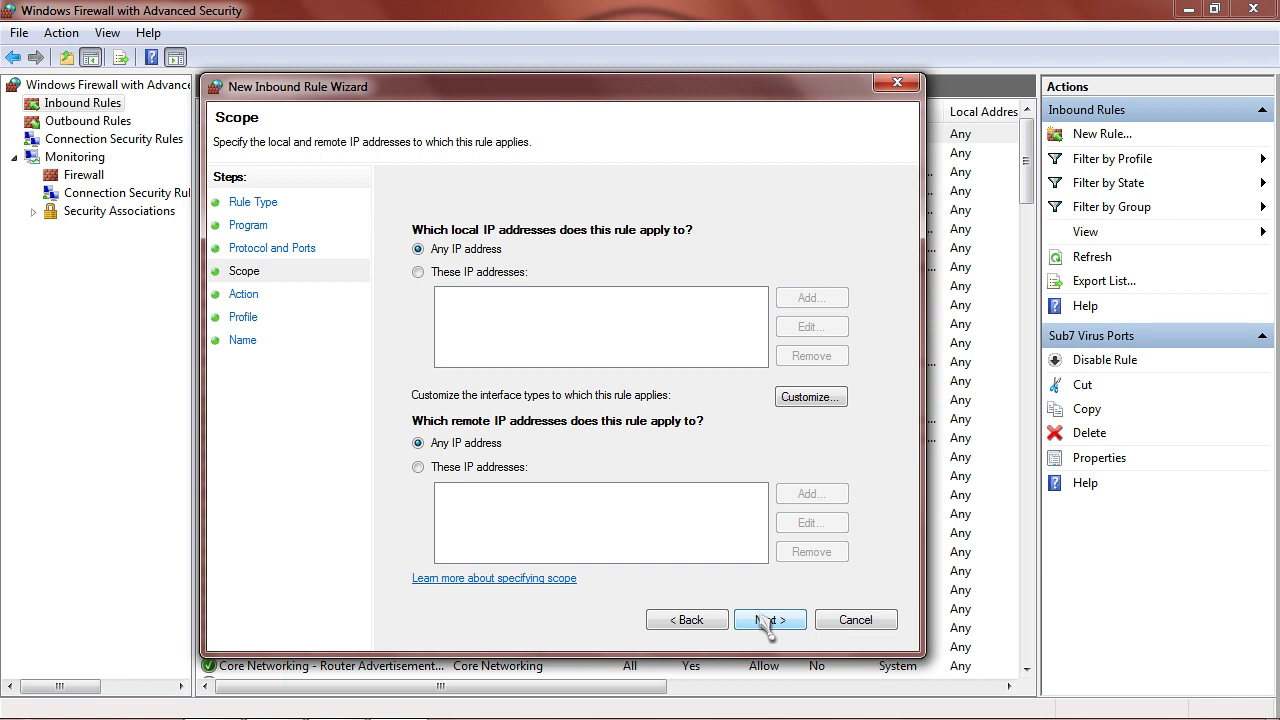
{"action": "left_click", "coordinate": [767, 621]}
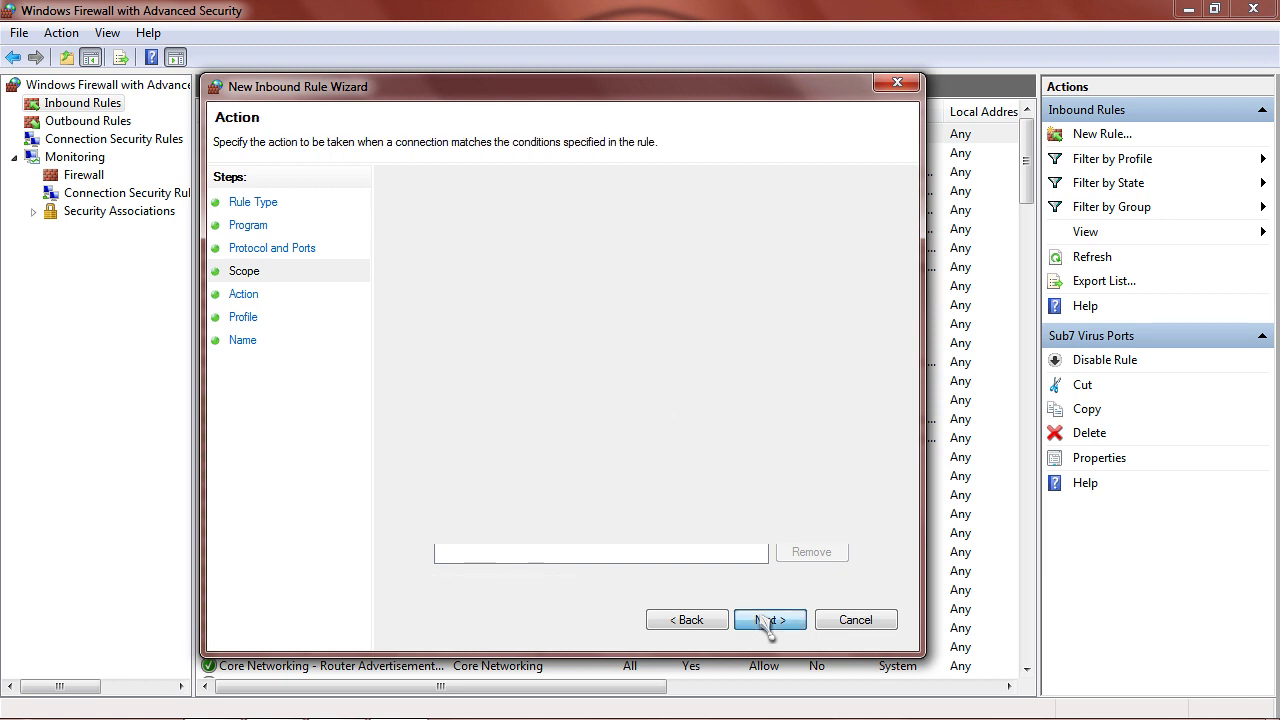
{"action": "left_click", "coordinate": [450, 392]}
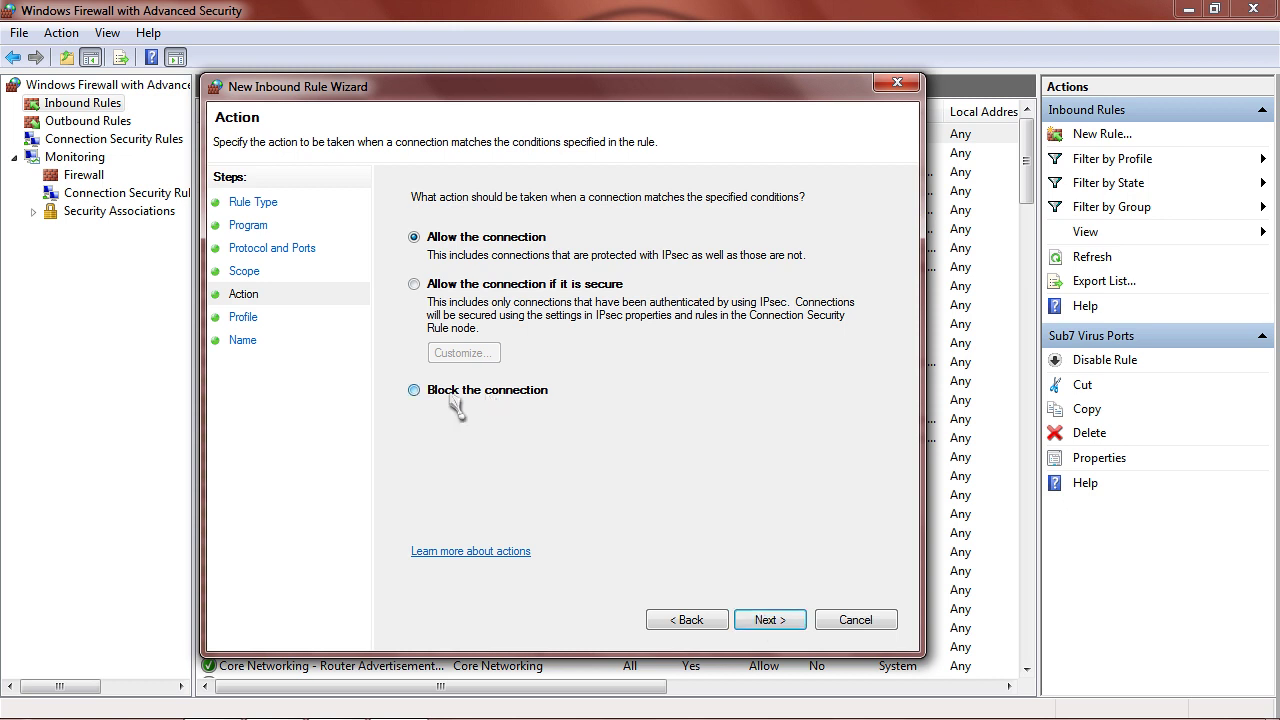
{"action": "left_click", "coordinate": [768, 620]}
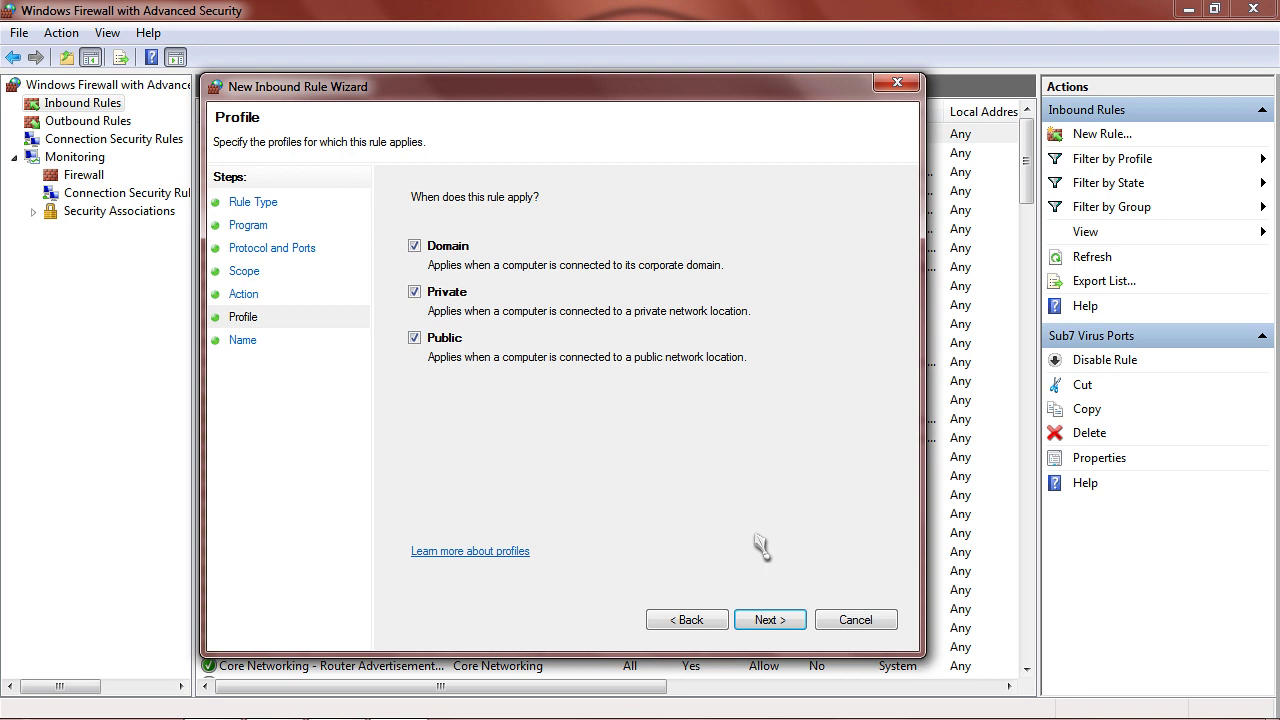
{"action": "left_click", "coordinate": [768, 619]}
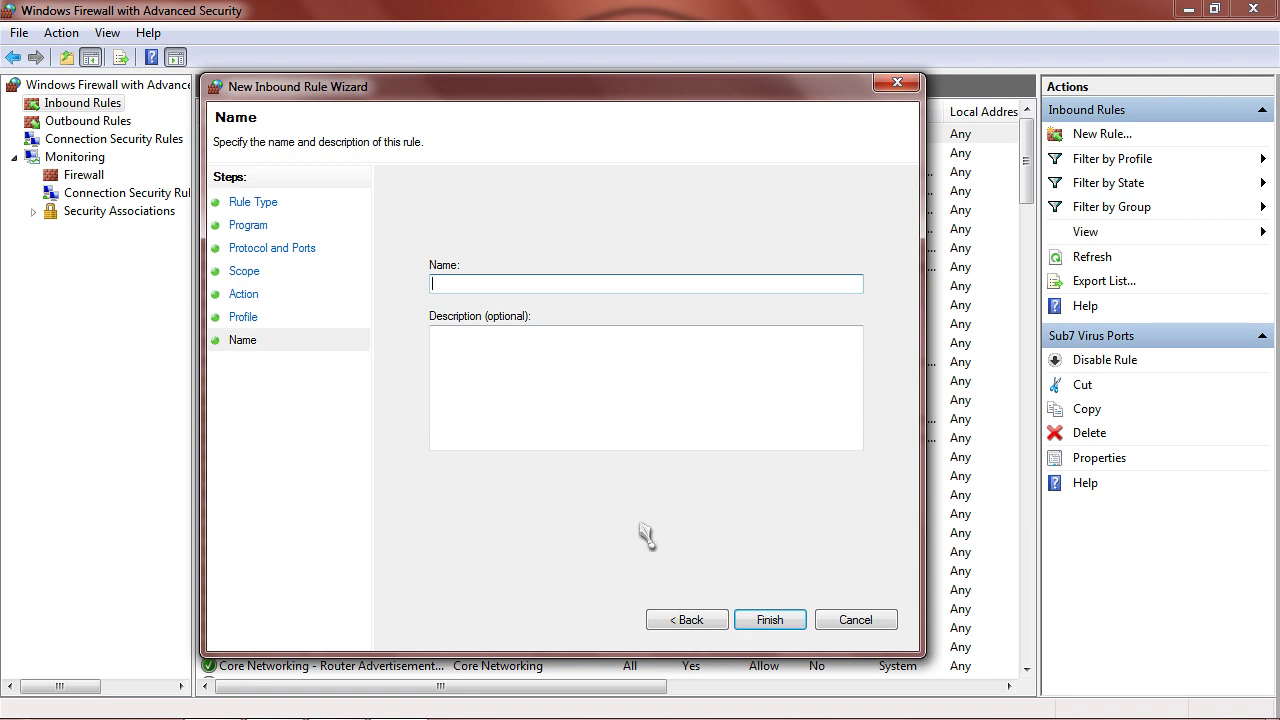
Name the inbound rule IGMP, finish creating it, and select it in the inbound rules list.
{"action": "type", "text": "IGMP"}
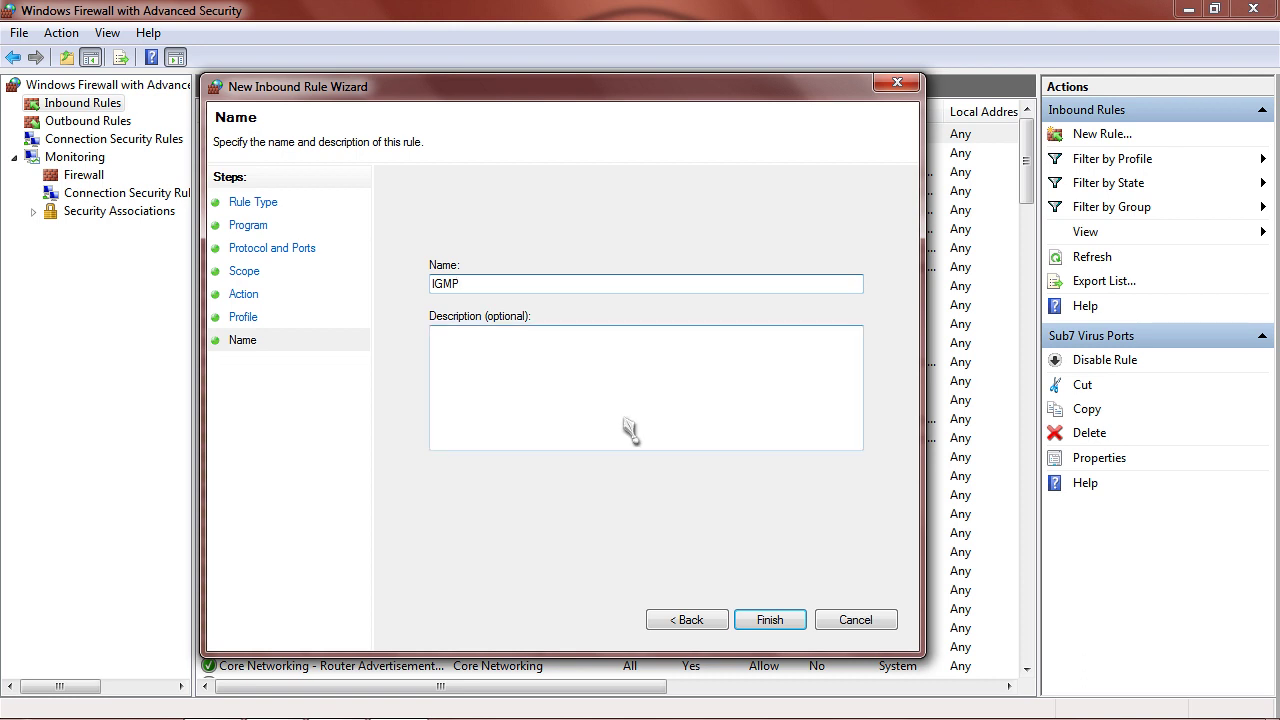
{"action": "left_click", "coordinate": [796, 624]}
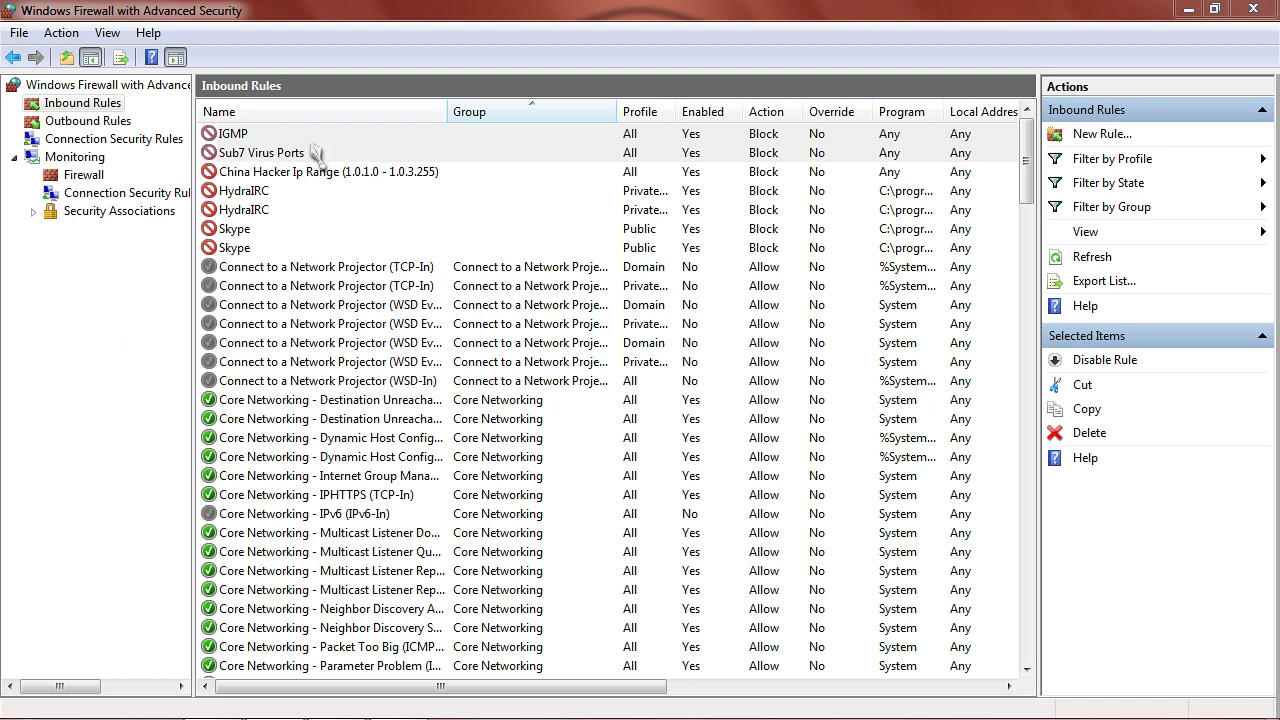
{"action": "left_click", "coordinate": [278, 139]}
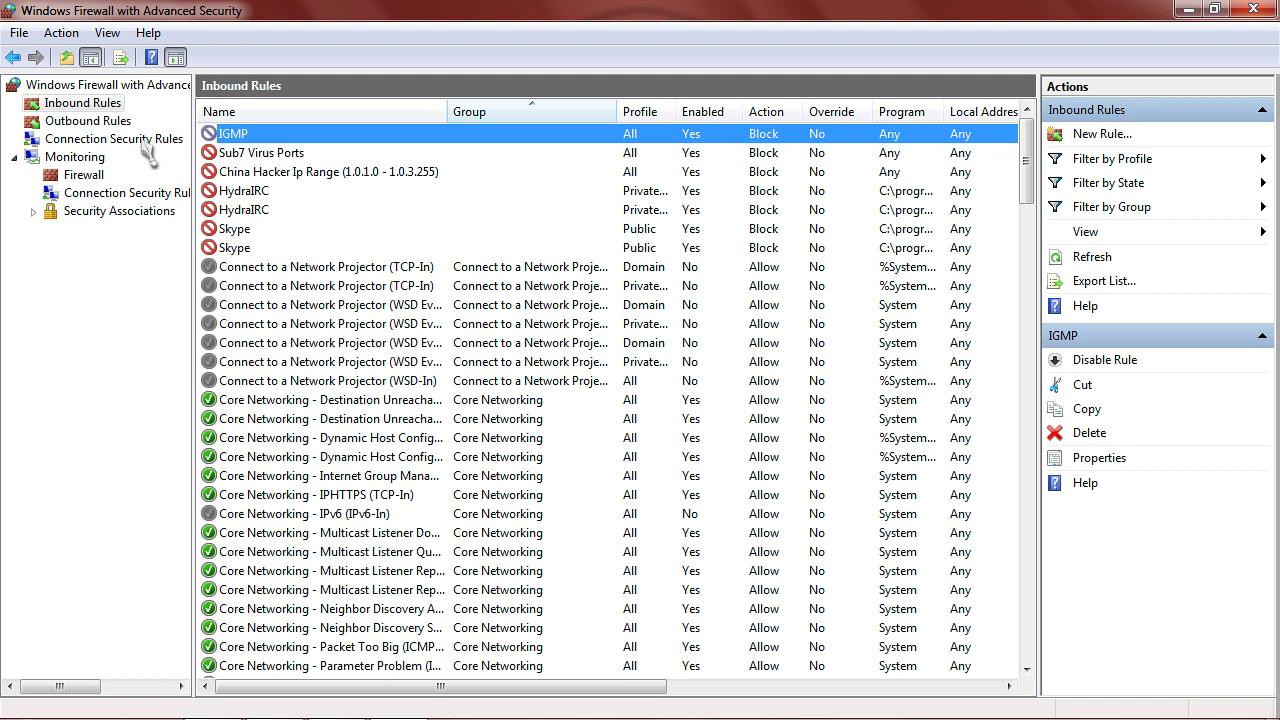
Start a new custom outbound rule that applies to all programs.
{"action": "left_click", "coordinate": [95, 123]}
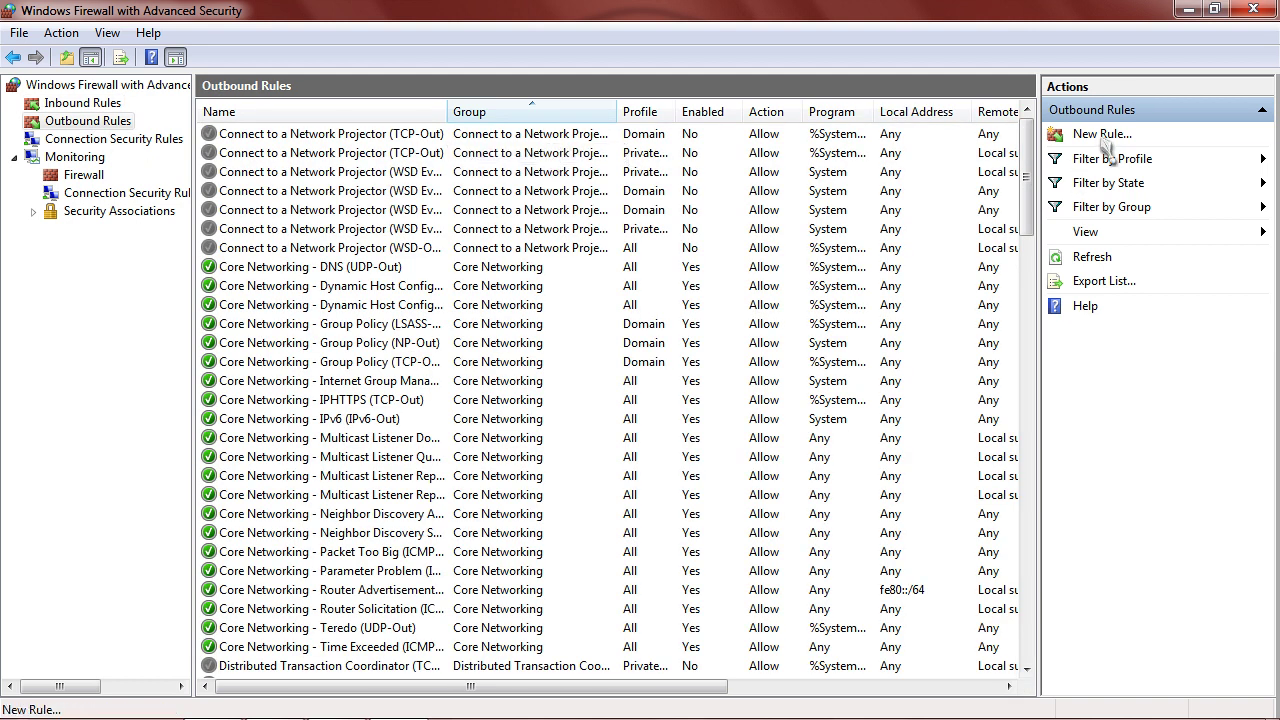
{"action": "left_click", "coordinate": [1103, 136]}
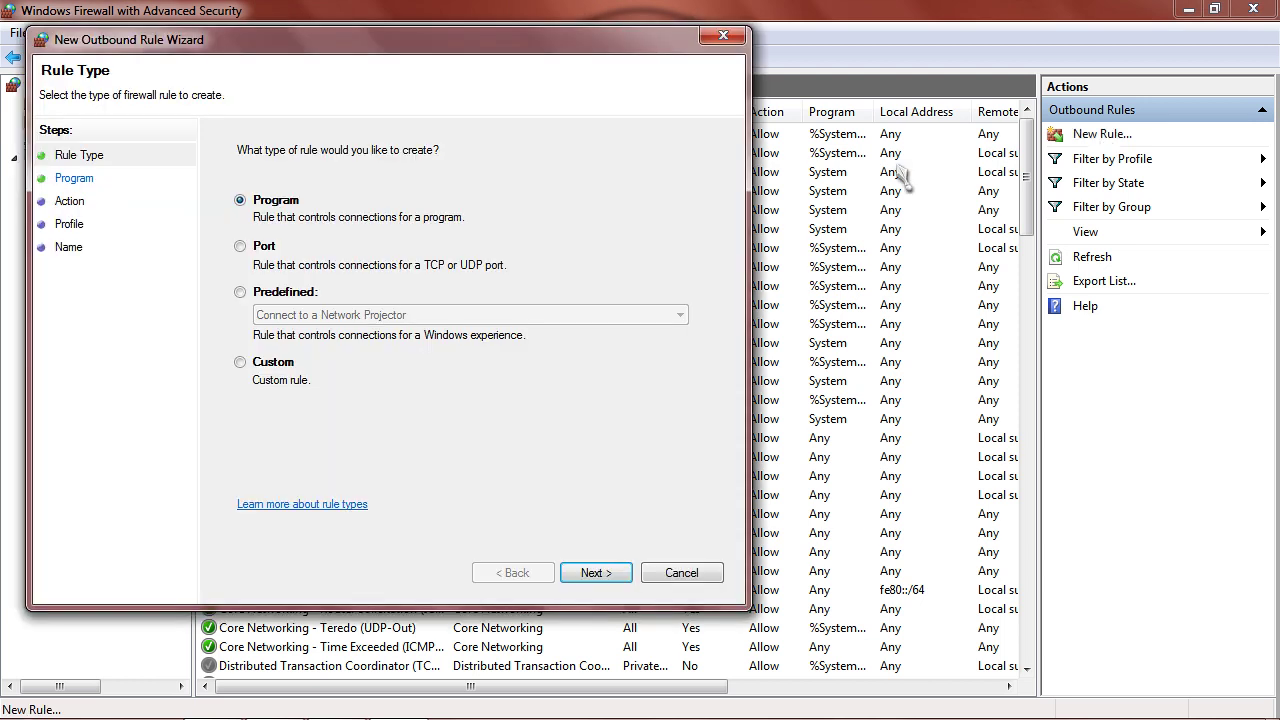
{"action": "left_click_drag", "start_coordinate": [496, 42], "coordinate": [669, 98]}
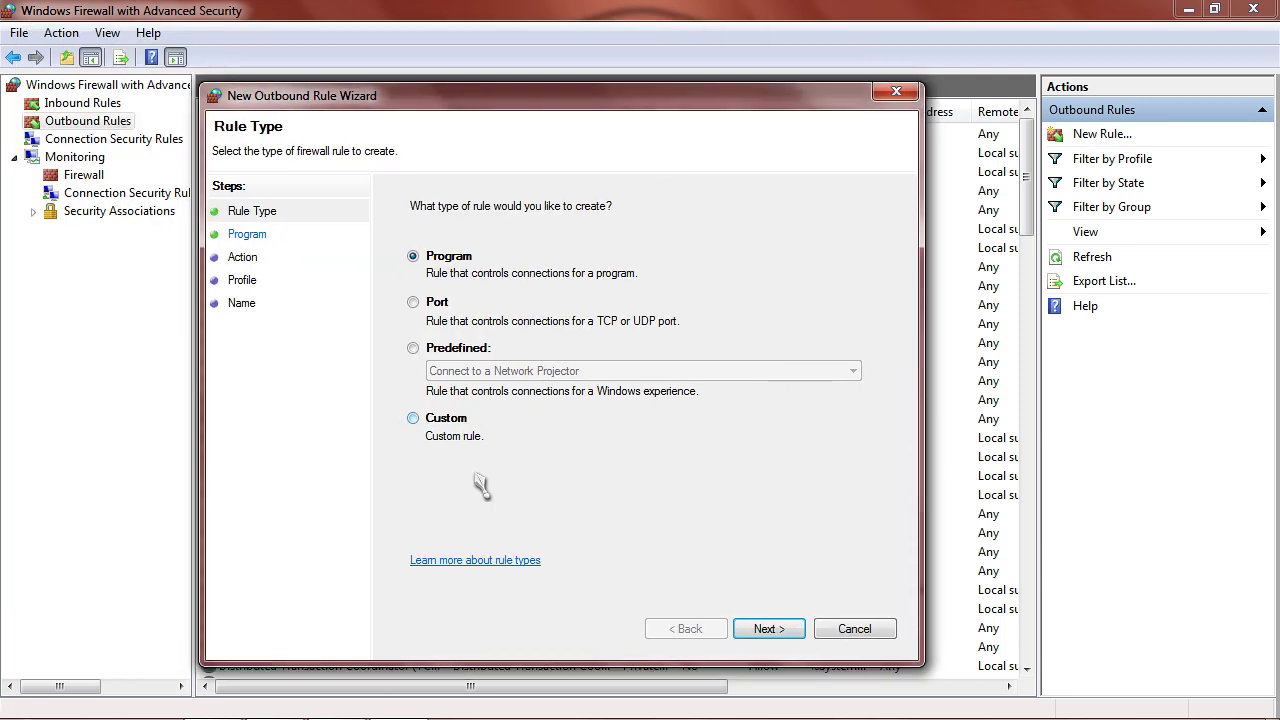
{"action": "left_click", "coordinate": [414, 419]}
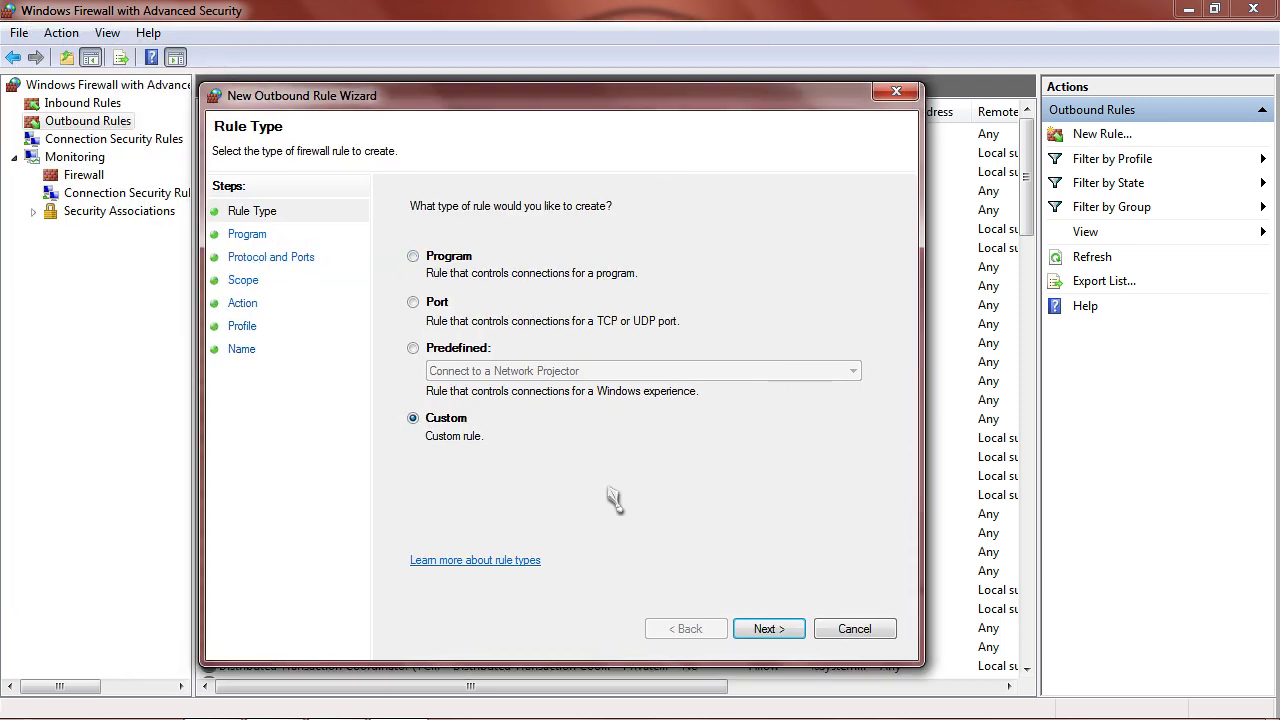
{"action": "left_click", "coordinate": [766, 630]}
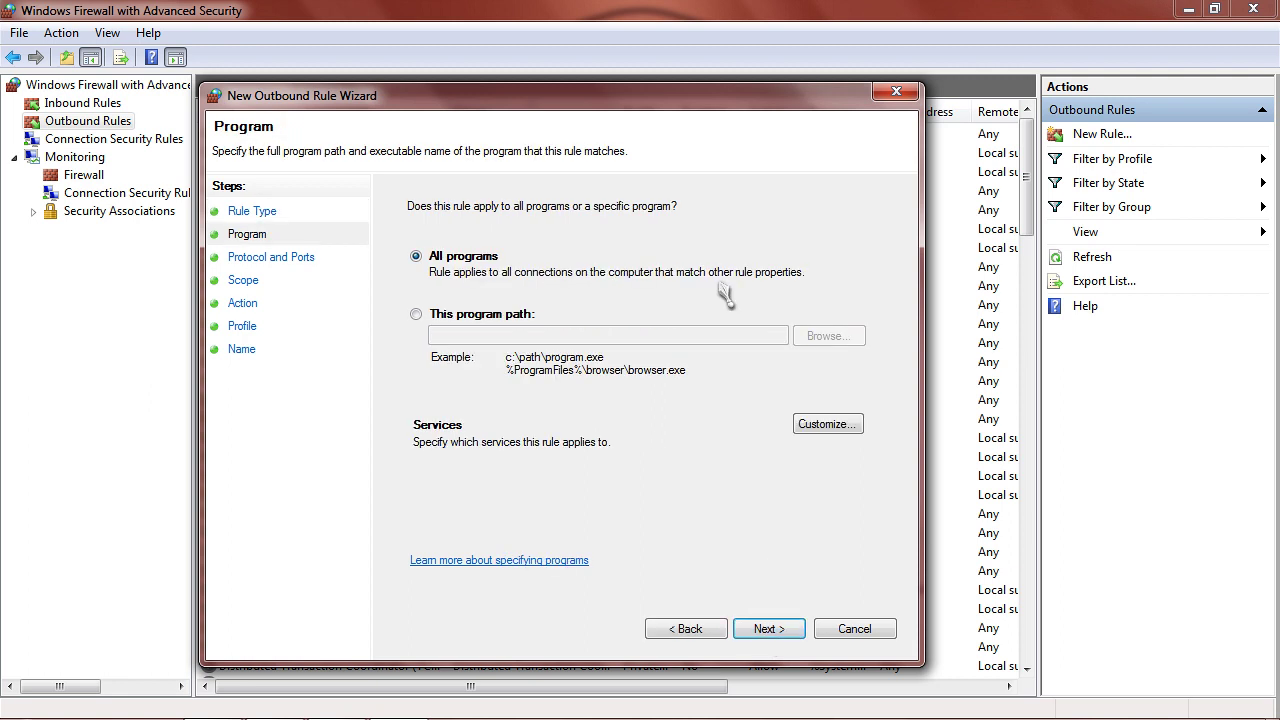
{"action": "left_click", "coordinate": [770, 629]}
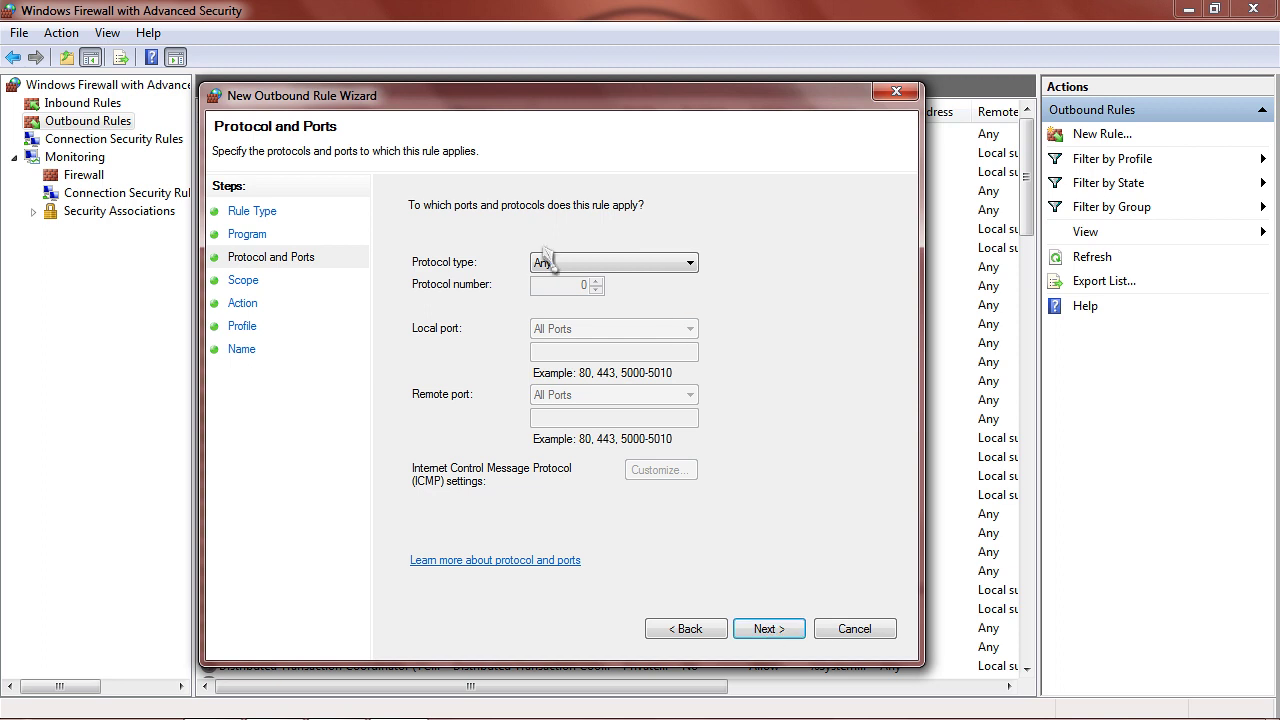
Set the outbound rule's protocol type to IGMP and continue to its scope settings.
{"action": "left_click", "coordinate": [580, 264]}
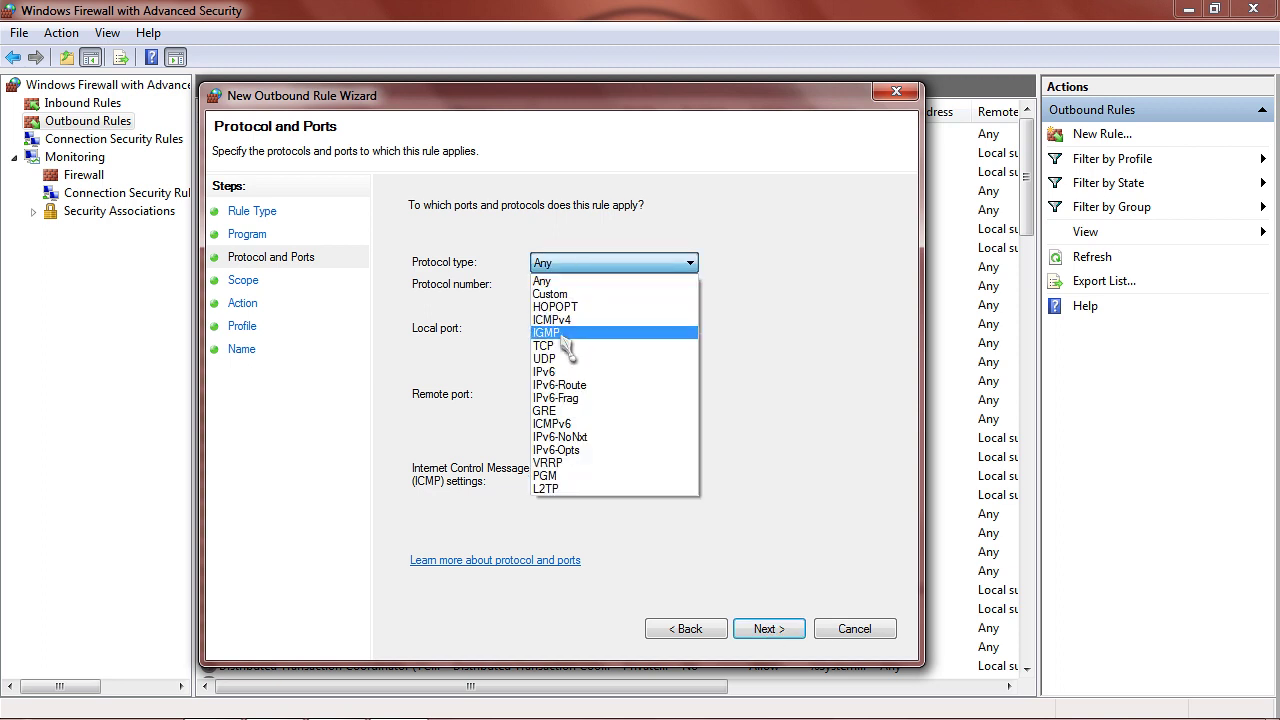
{"action": "left_click", "coordinate": [563, 334]}
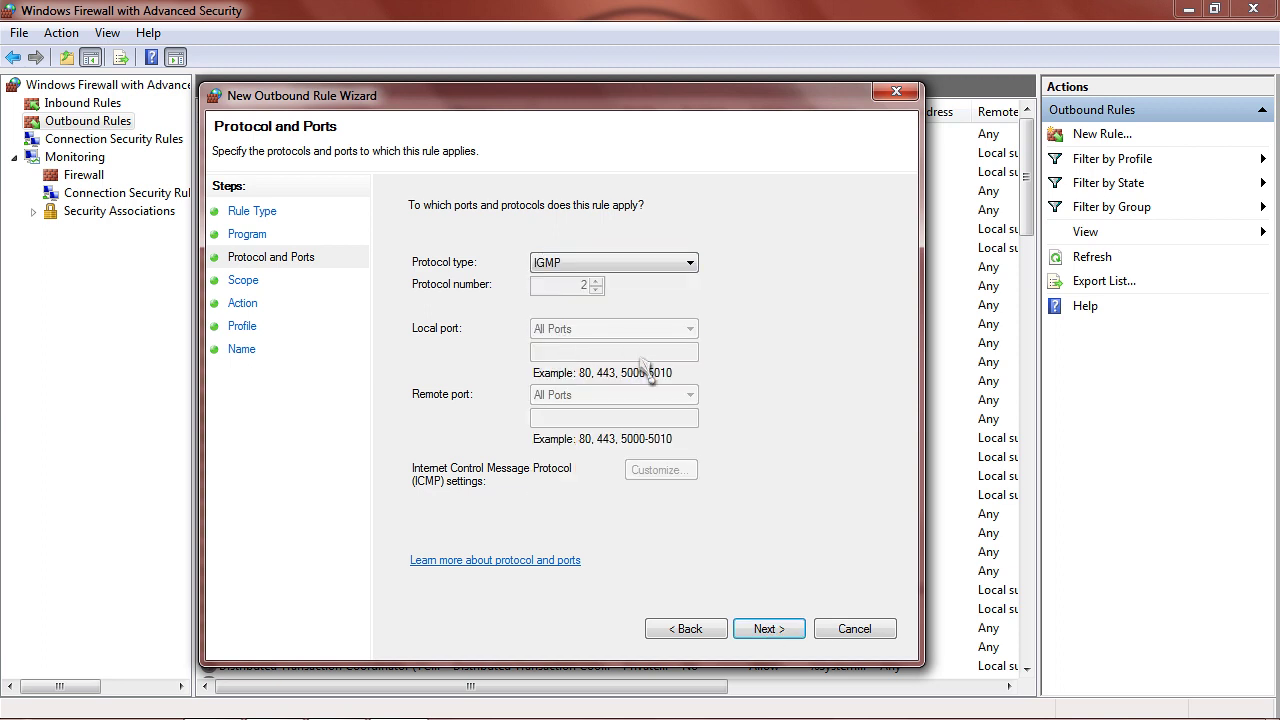
{"action": "left_click", "coordinate": [768, 629]}
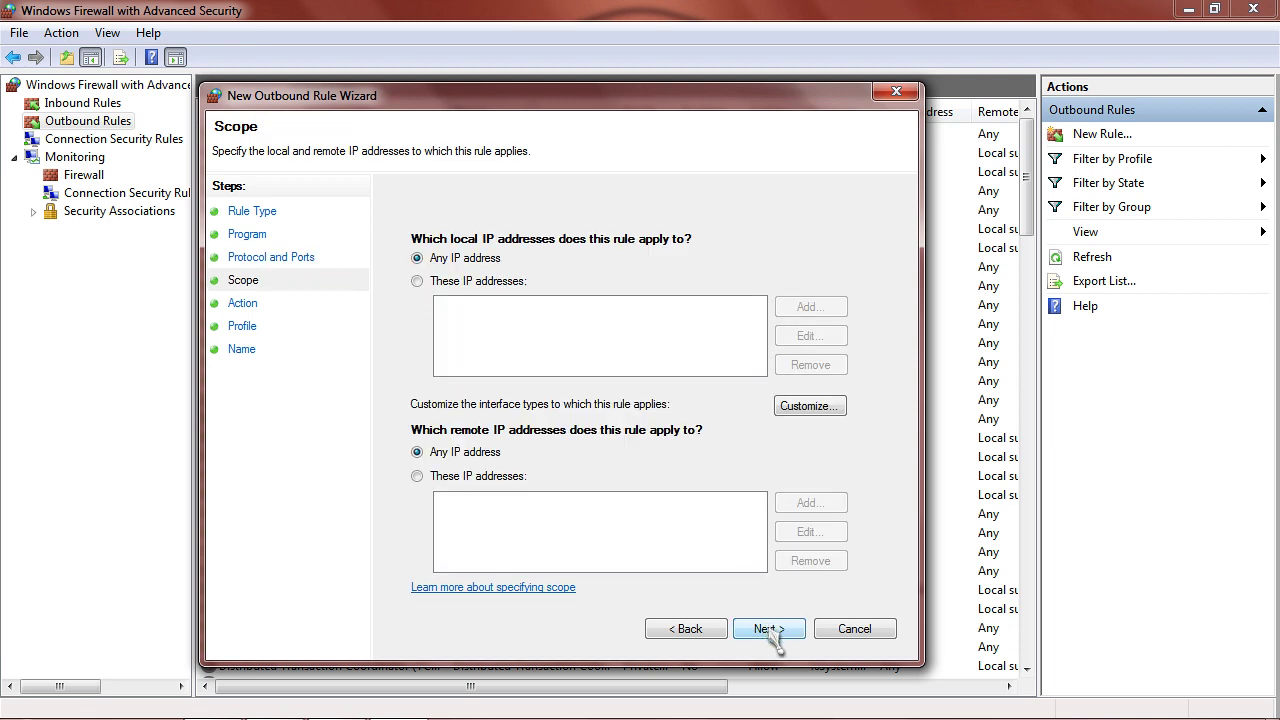
Keep any IP address in scope and block the connection on all profiles, then finish the outbound rule under the name IGMP.
{"action": "left_click", "coordinate": [770, 630]}
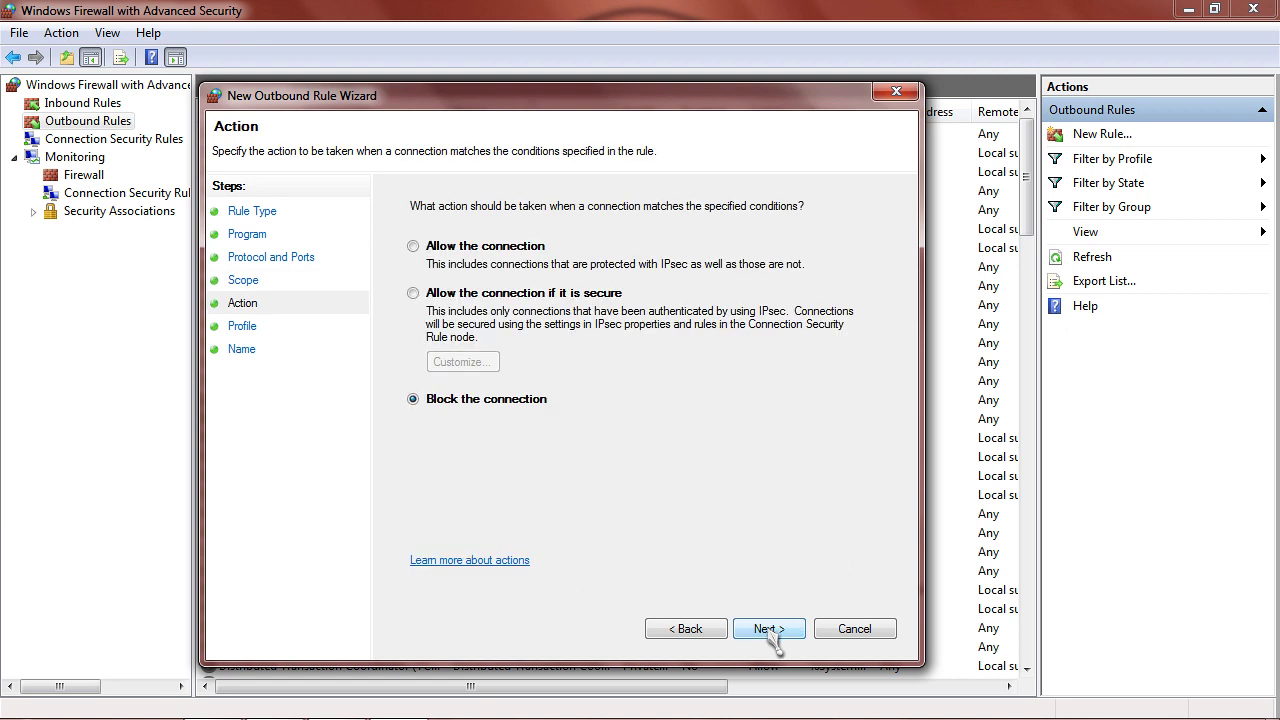
{"action": "left_click", "coordinate": [770, 630]}
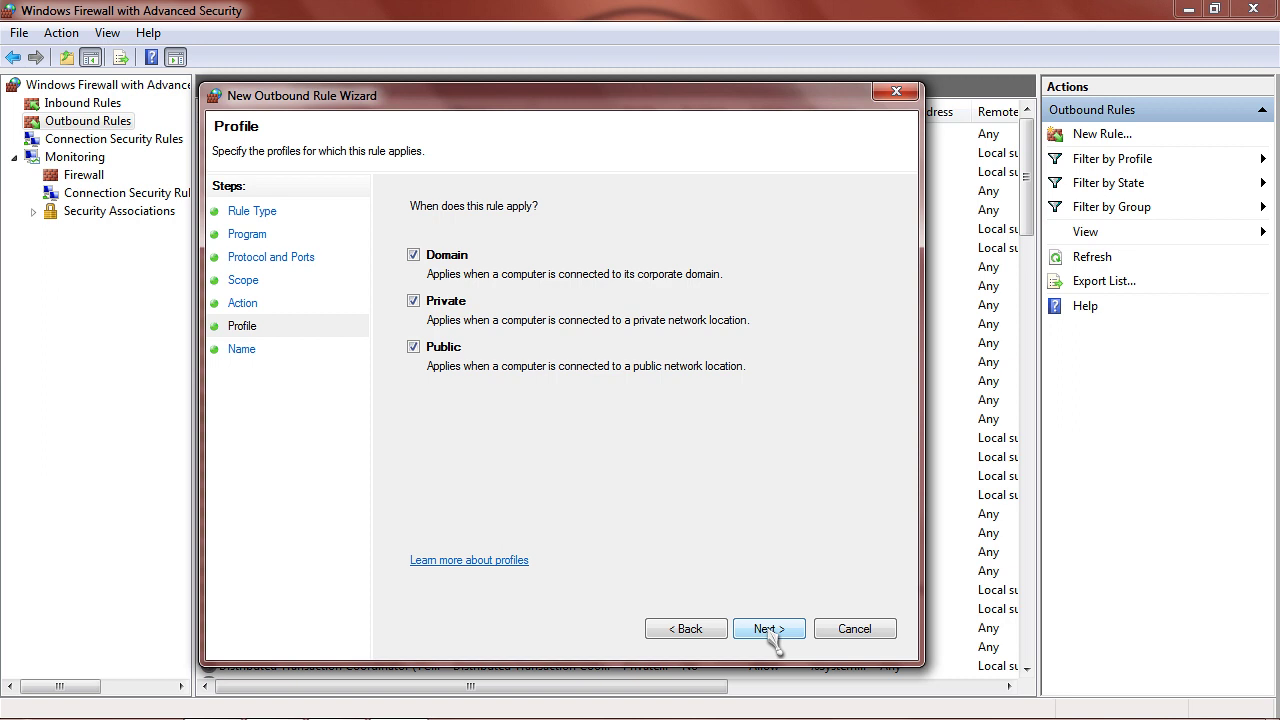
{"action": "left_click", "coordinate": [770, 630]}
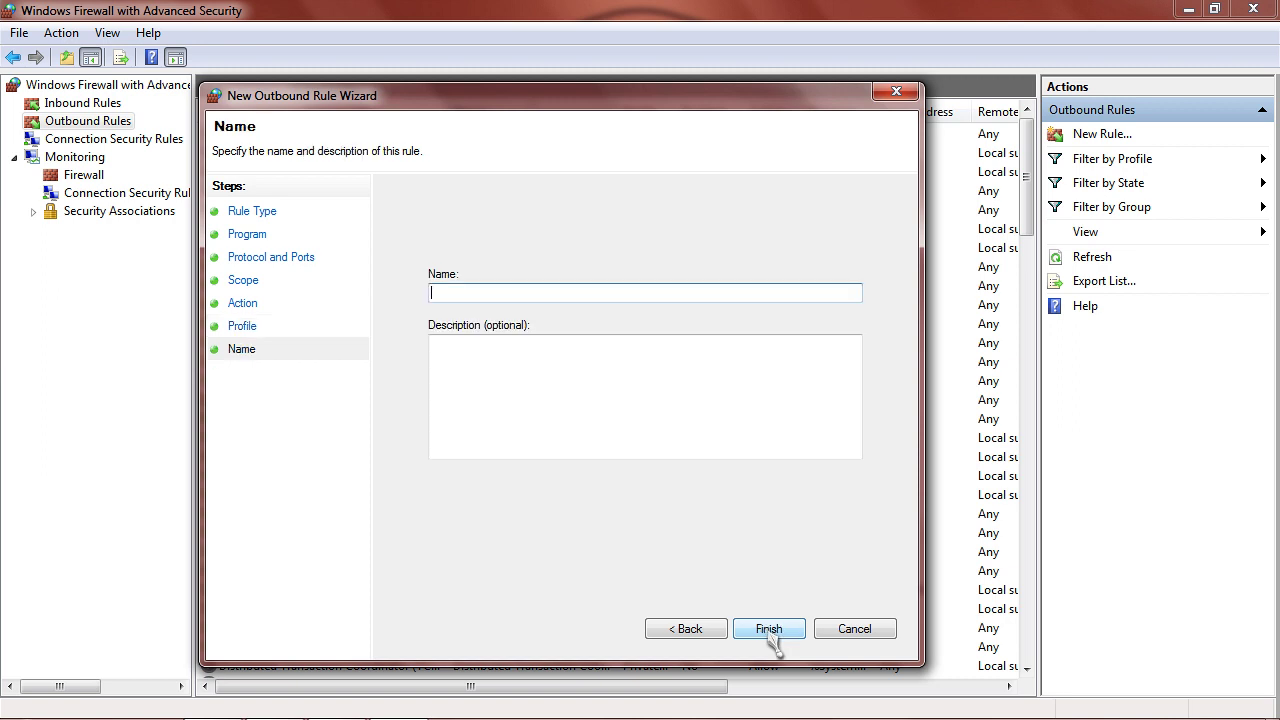
{"action": "type", "text": "IGMP"}
{"action": "left_click", "coordinate": [766, 631]}
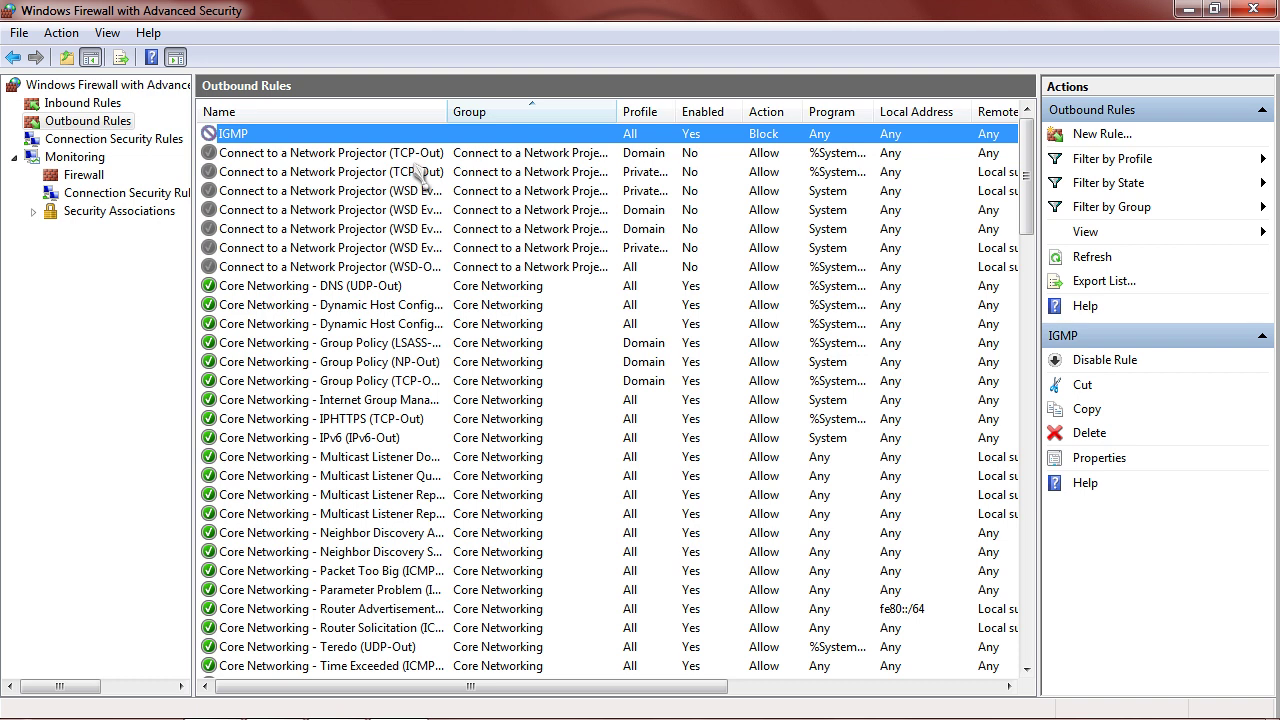
Check the IGMP block rule in both the inbound and outbound rules lists.
{"action": "left_click", "coordinate": [86, 104]}
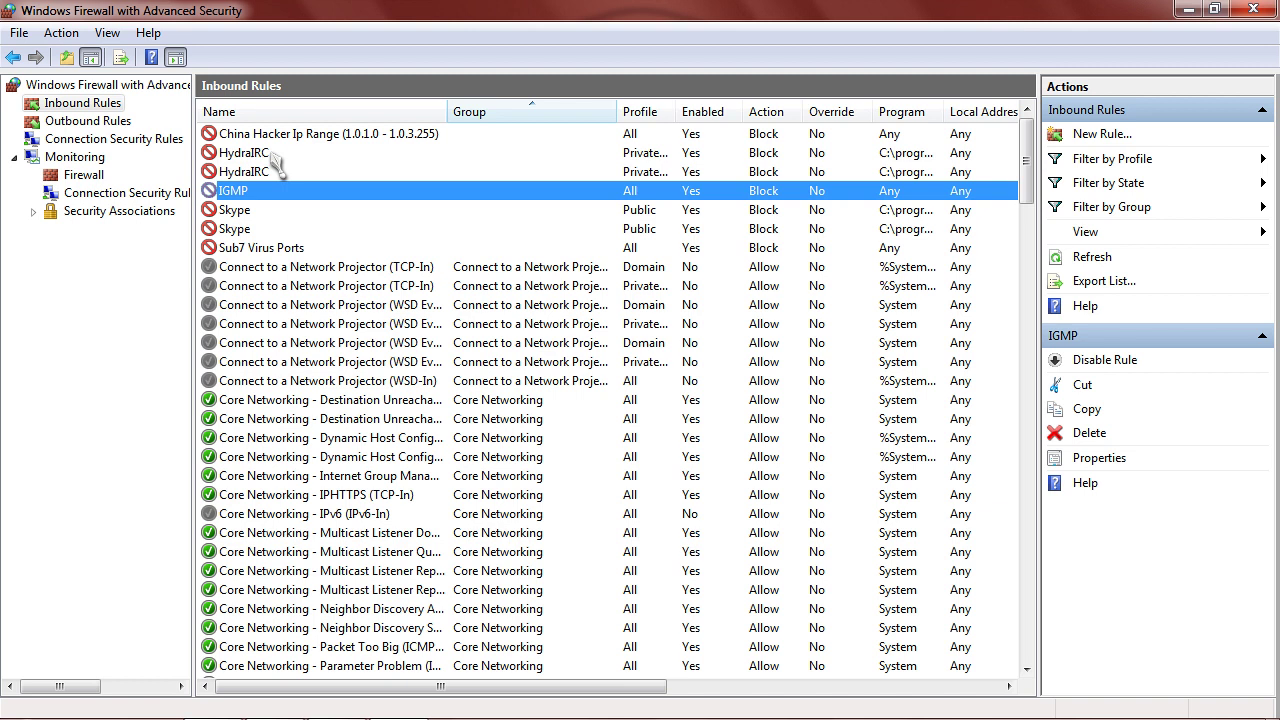
{"action": "left_click", "coordinate": [120, 122]}
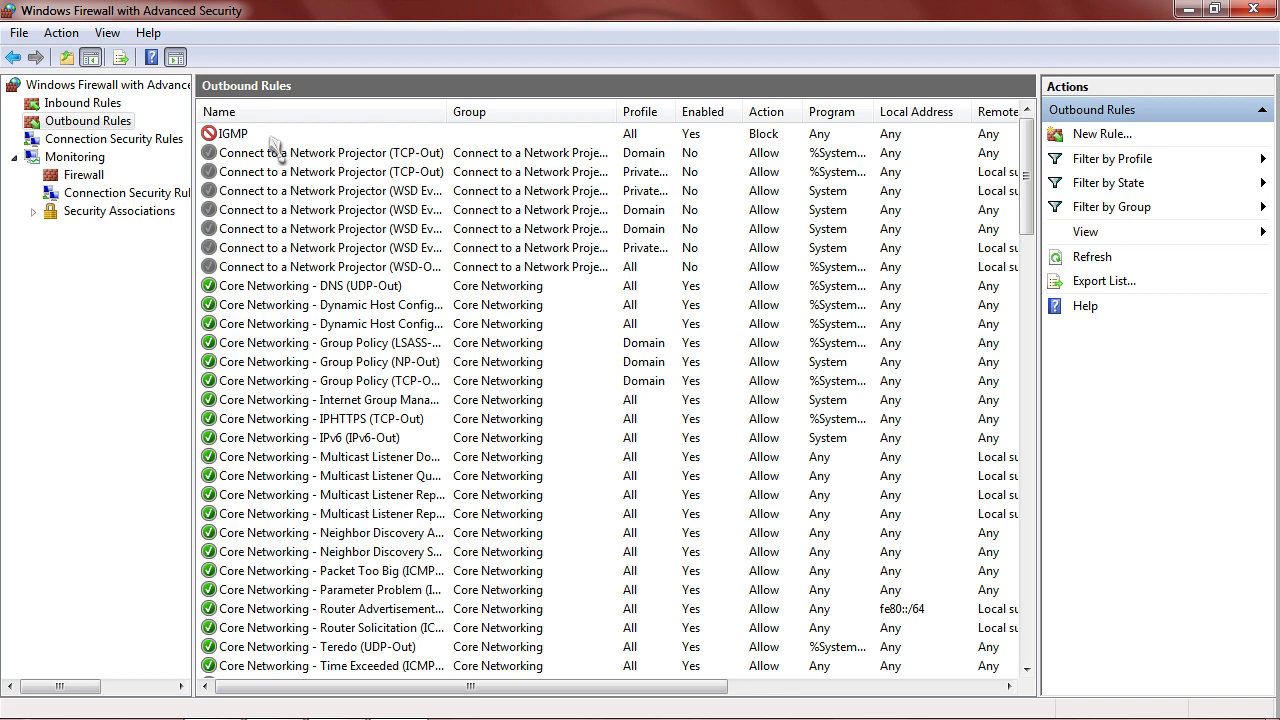
Start a new inbound rule of the Program type and continue to its program settings.
{"action": "left_click", "coordinate": [97, 105]}
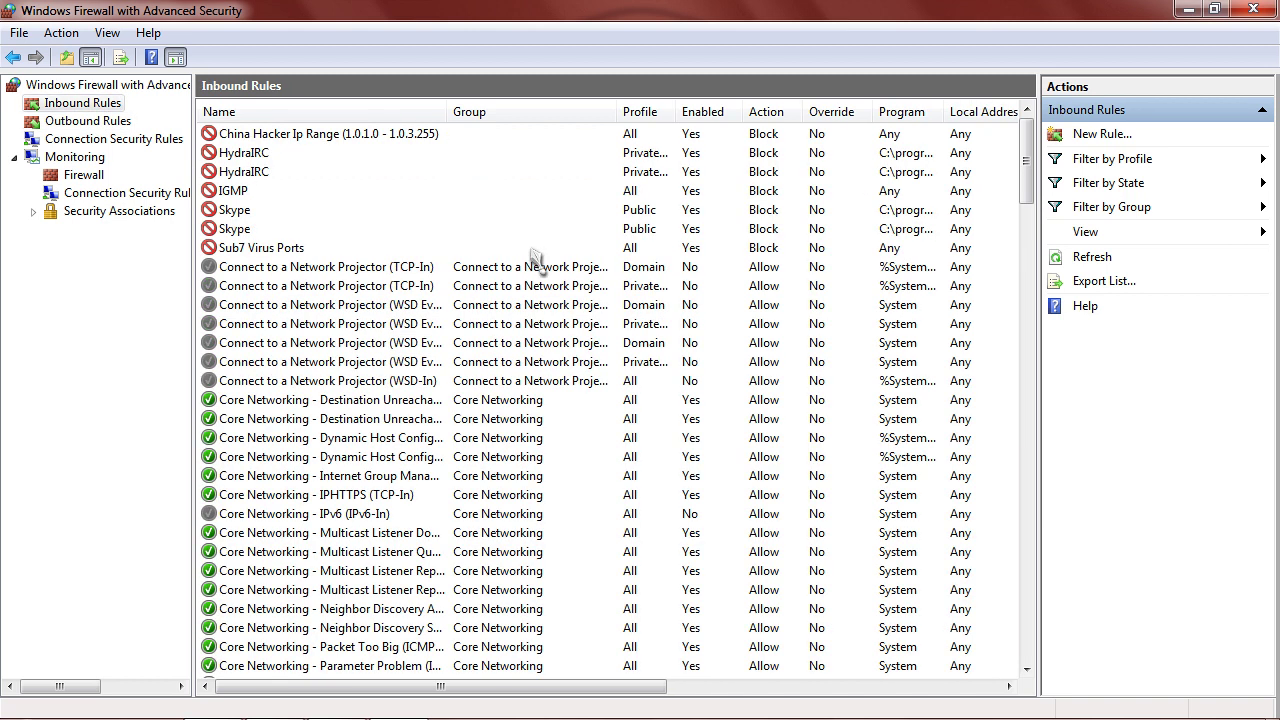
{"action": "left_click", "coordinate": [1104, 134]}
{"action": "left_click_drag", "start_coordinate": [604, 72], "coordinate": [785, 95]}
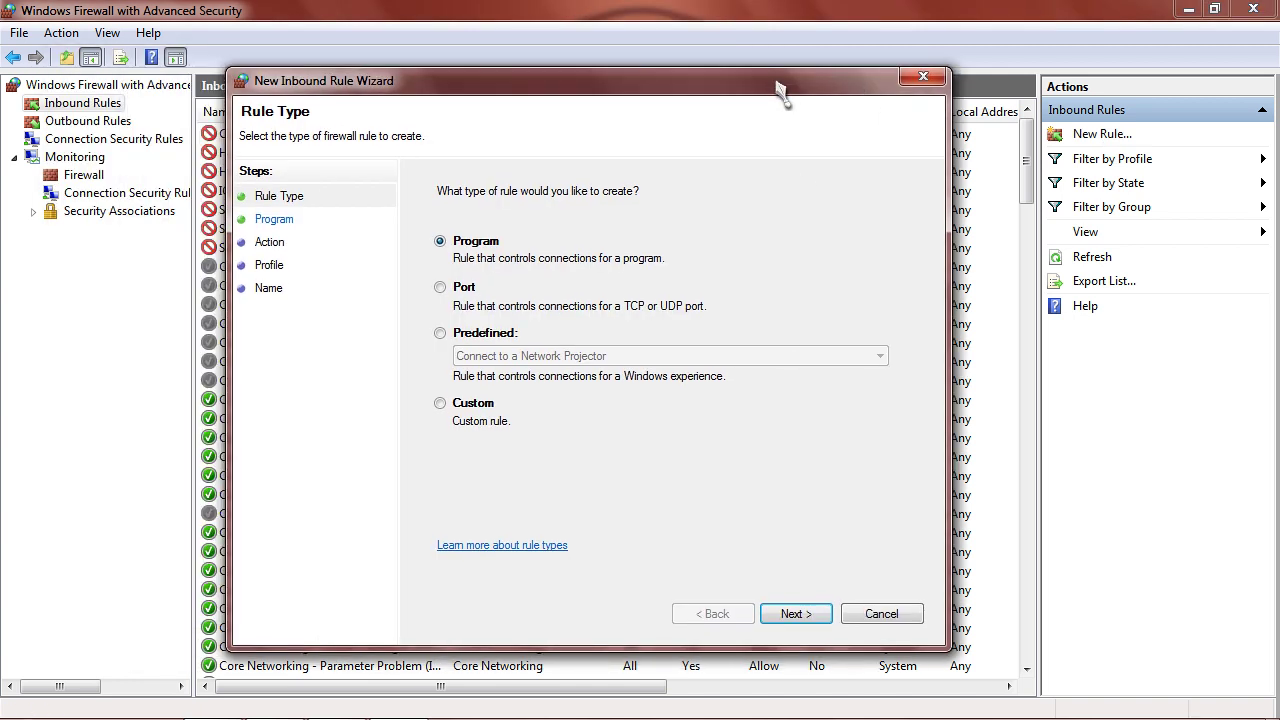
{"action": "left_click", "coordinate": [797, 614]}
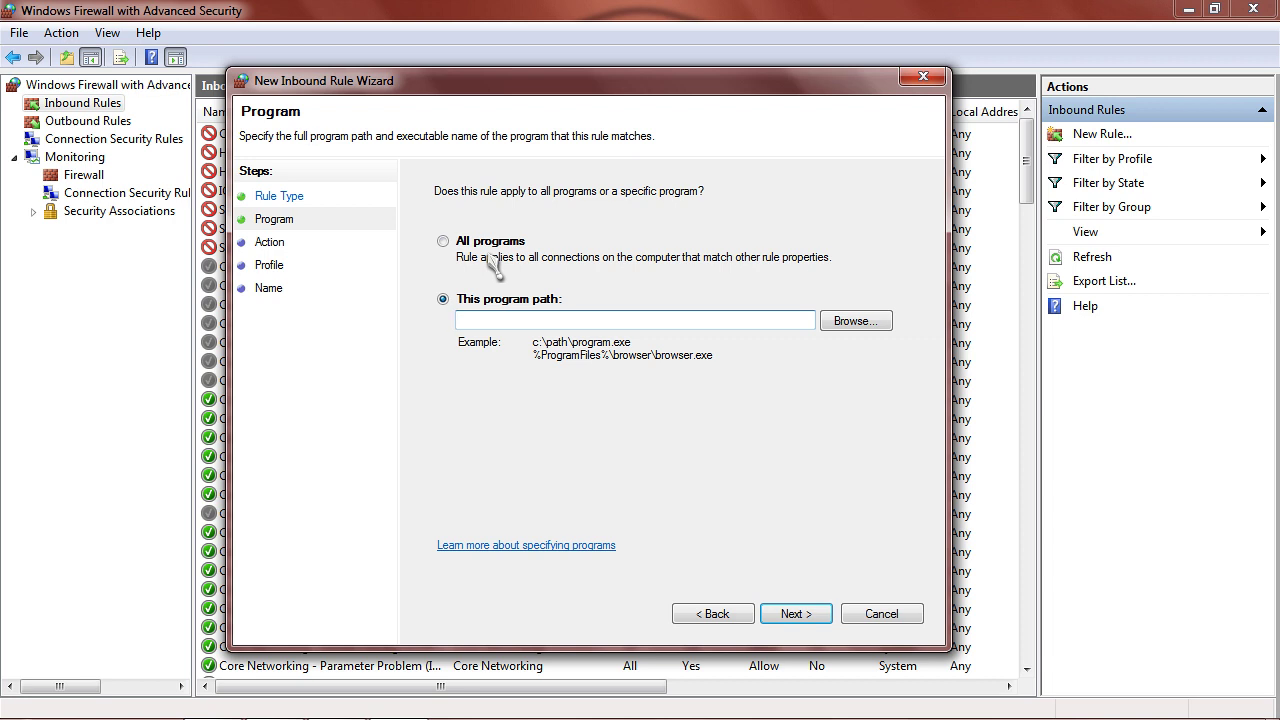
Set the inbound rule's program path to the firefox executable in C:\Program Files\Firefox and continue to the action settings.
{"action": "left_click", "coordinate": [853, 321]}
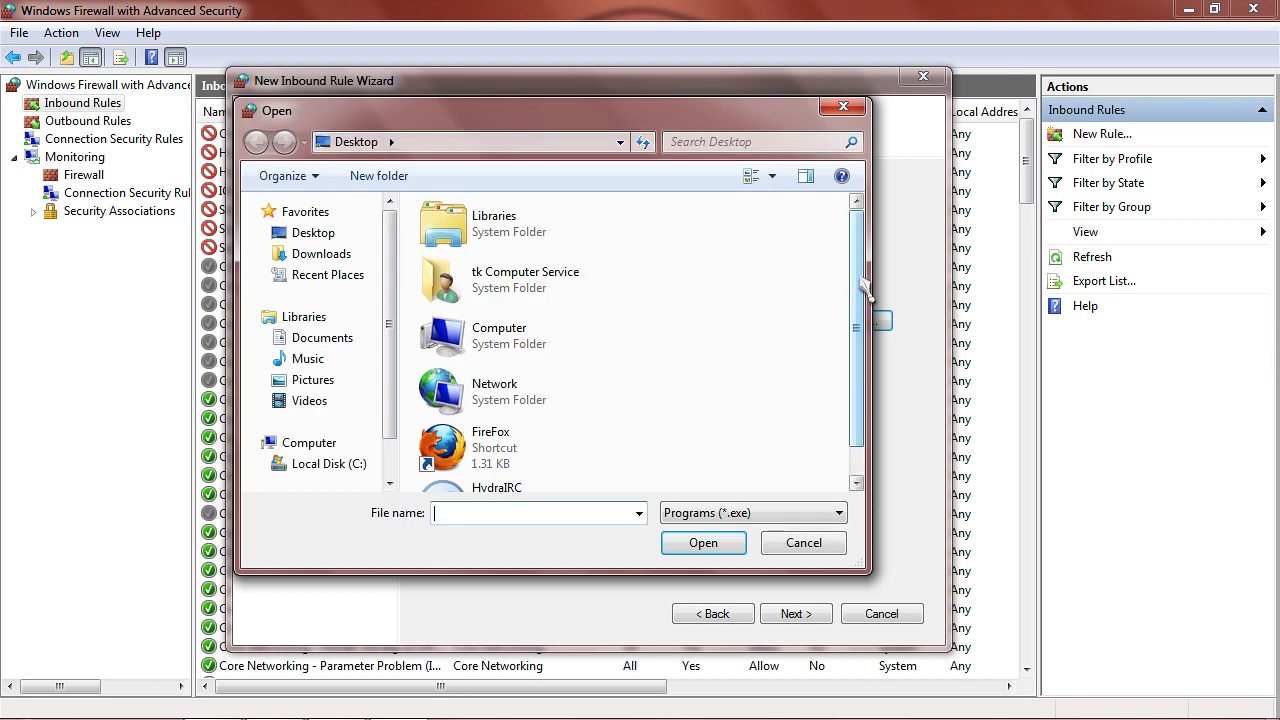
{"action": "left_click_drag", "start_coordinate": [859, 279], "coordinate": [857, 318]}
{"action": "scroll", "coordinate": [355, 420], "scroll_direction": "down", "scroll_amount": 1}
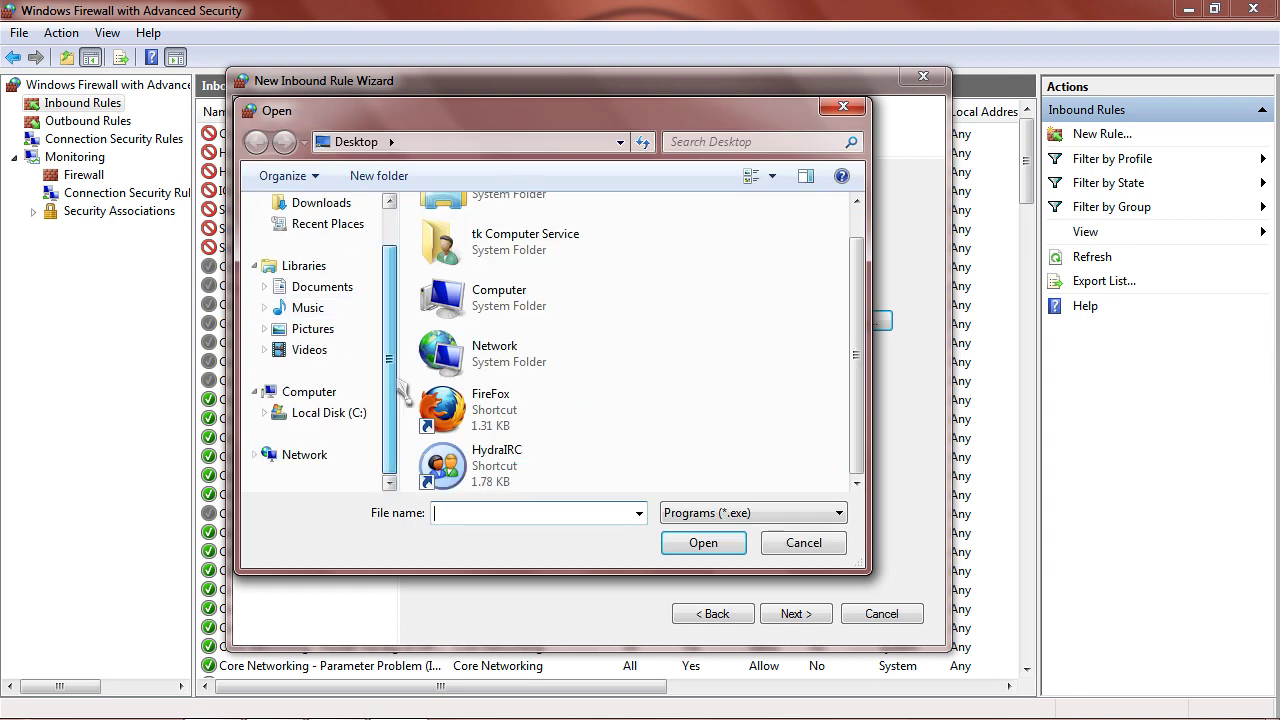
{"action": "left_click", "coordinate": [265, 413]}
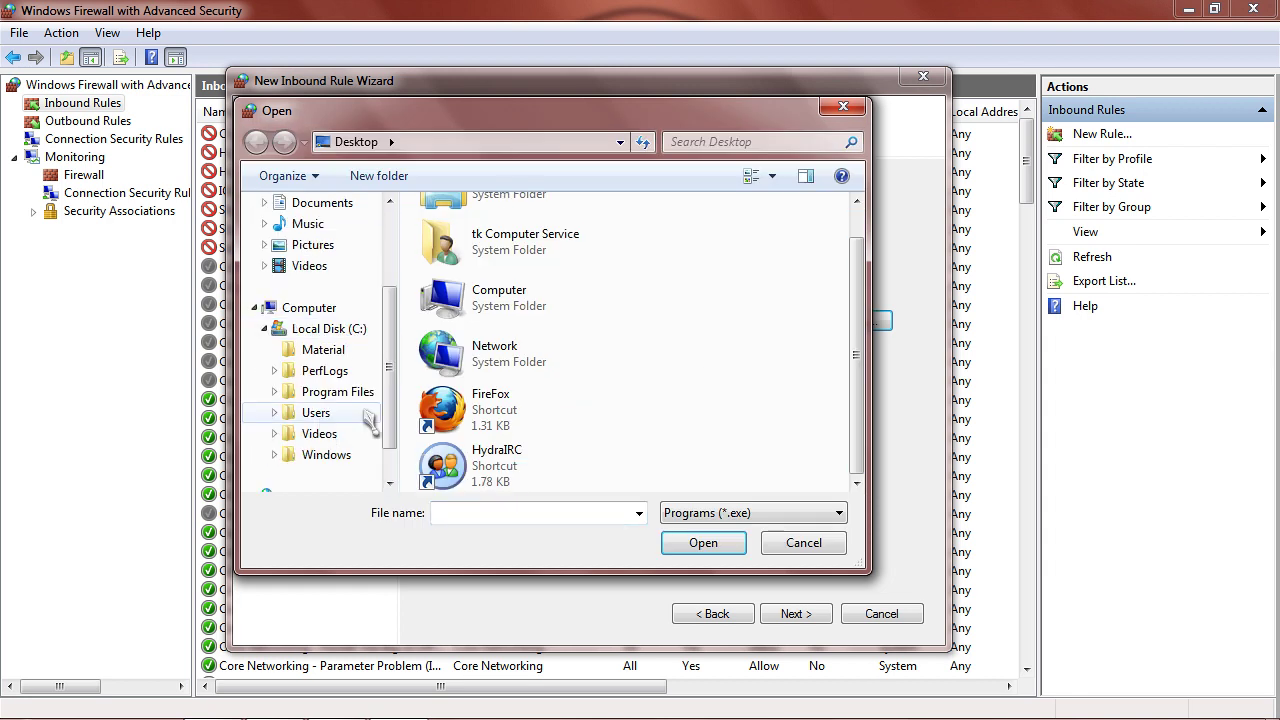
{"action": "left_click", "coordinate": [275, 392]}
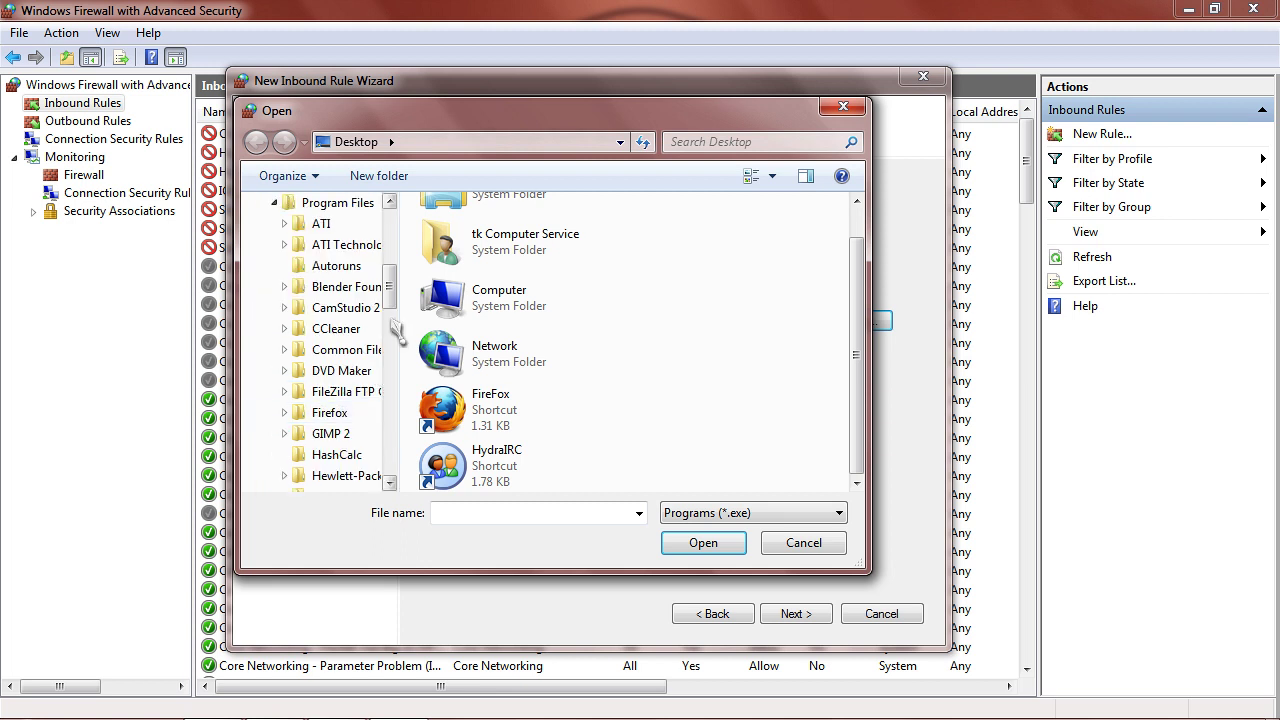
{"action": "left_click_drag", "start_coordinate": [391, 292], "coordinate": [393, 320]}
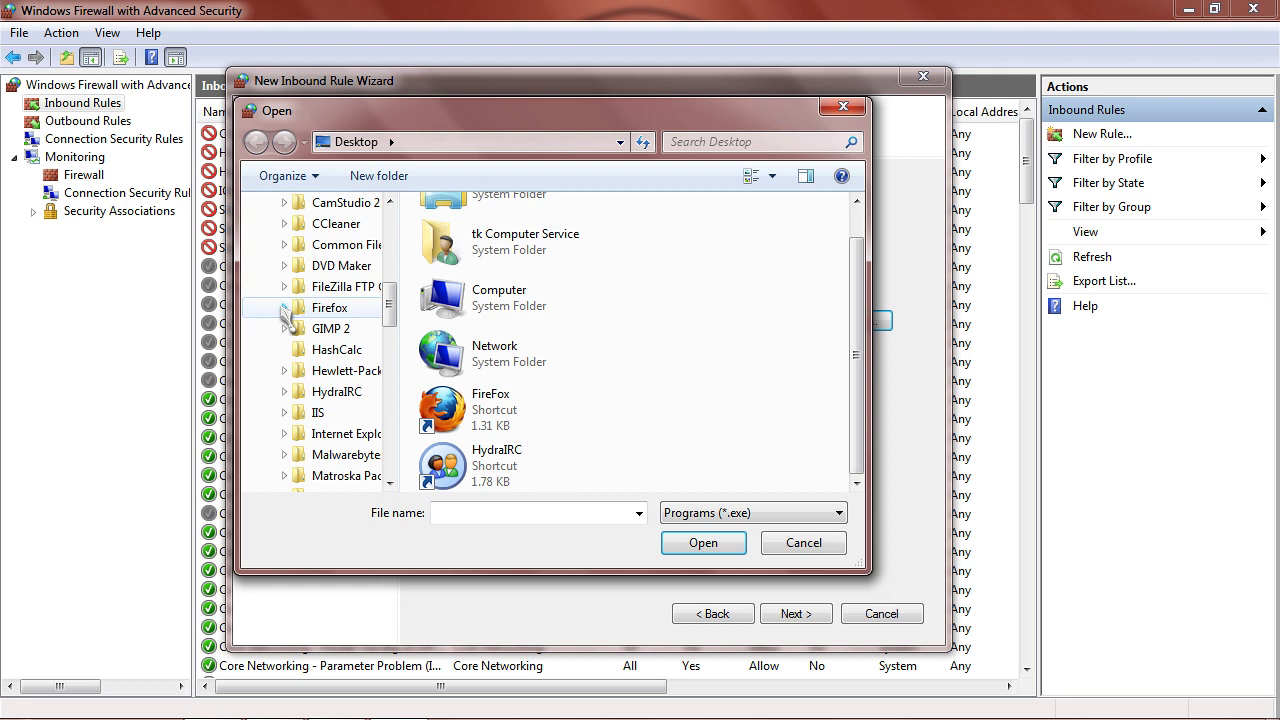
{"action": "left_click", "coordinate": [284, 308]}
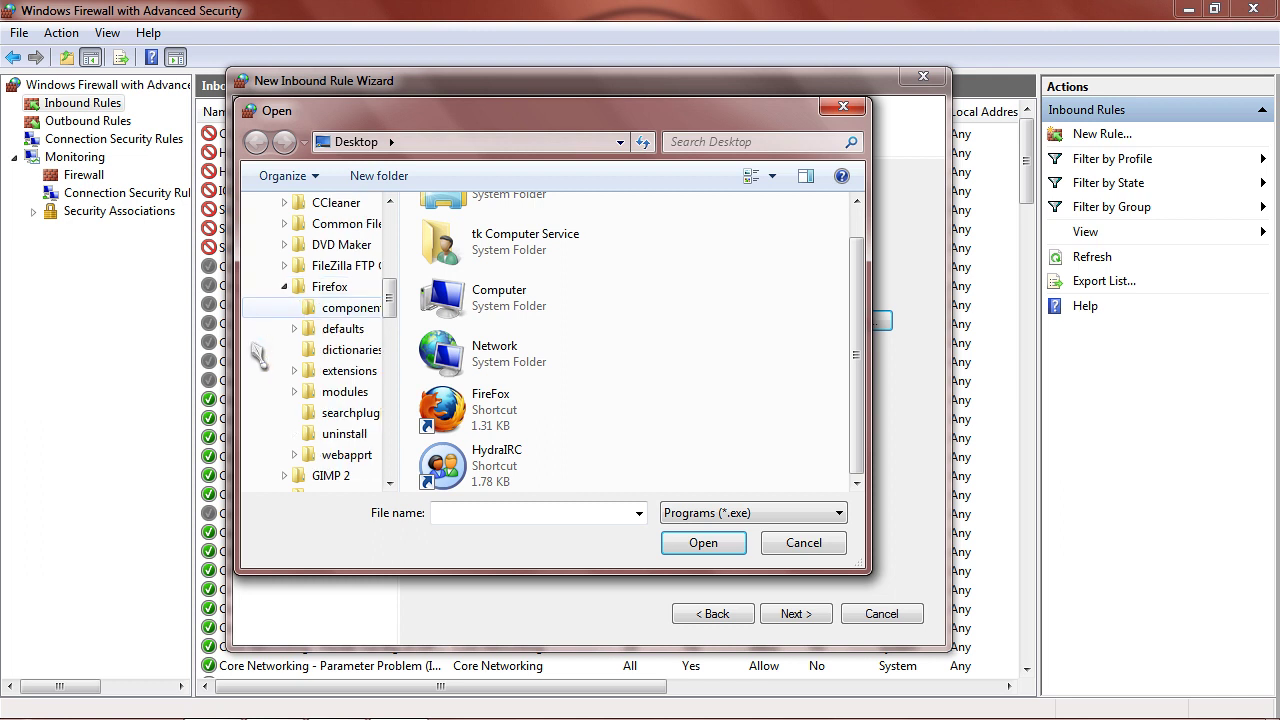
{"action": "left_click", "coordinate": [331, 288]}
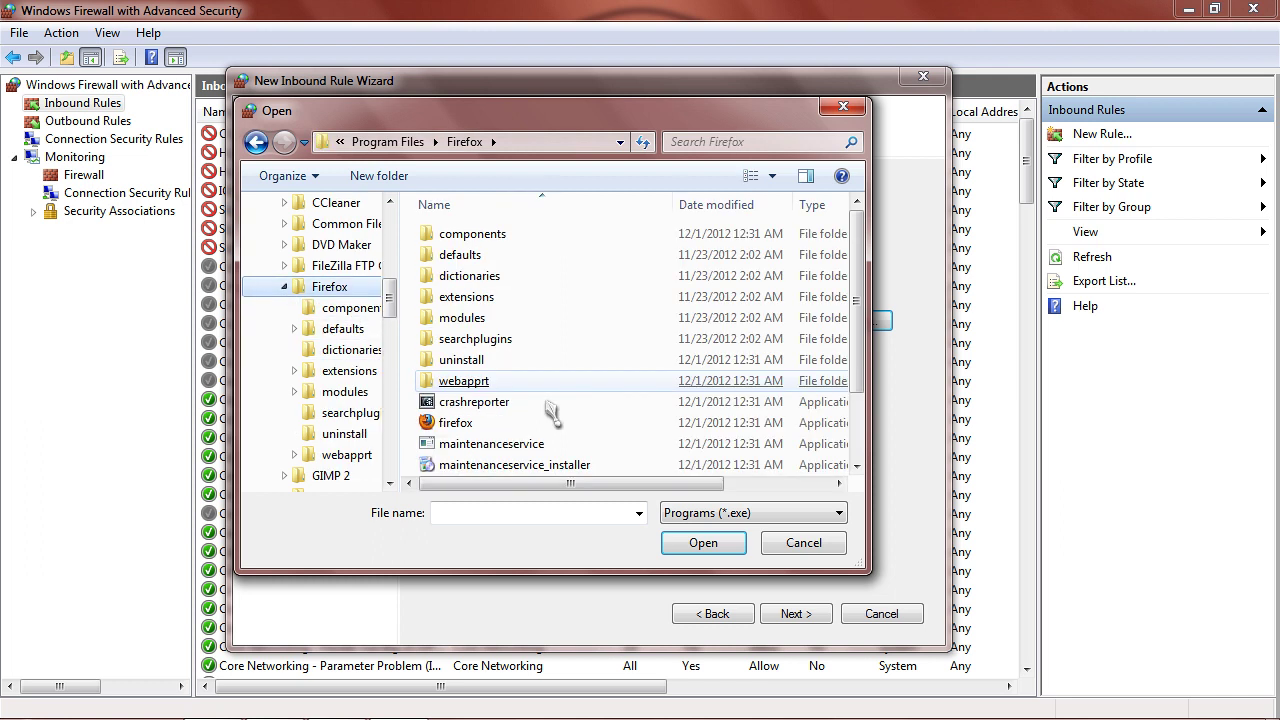
{"action": "left_click", "coordinate": [476, 428]}
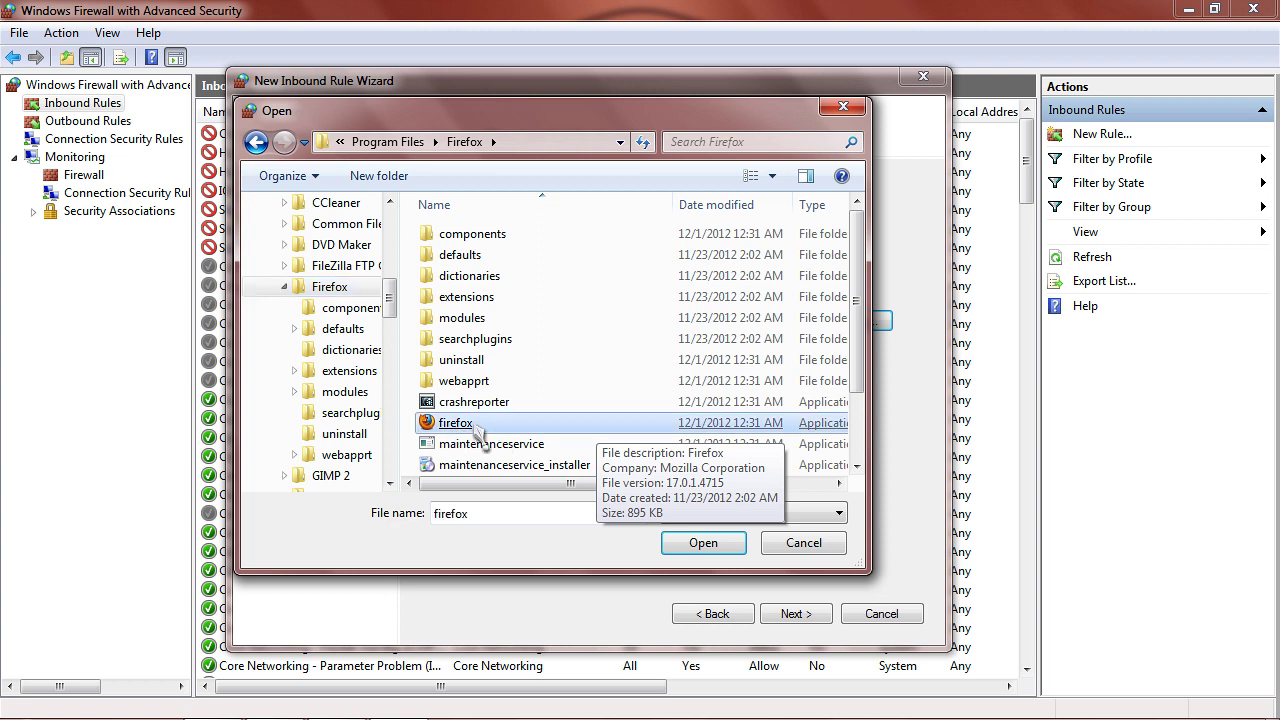
{"action": "double_click", "coordinate": [476, 428]}
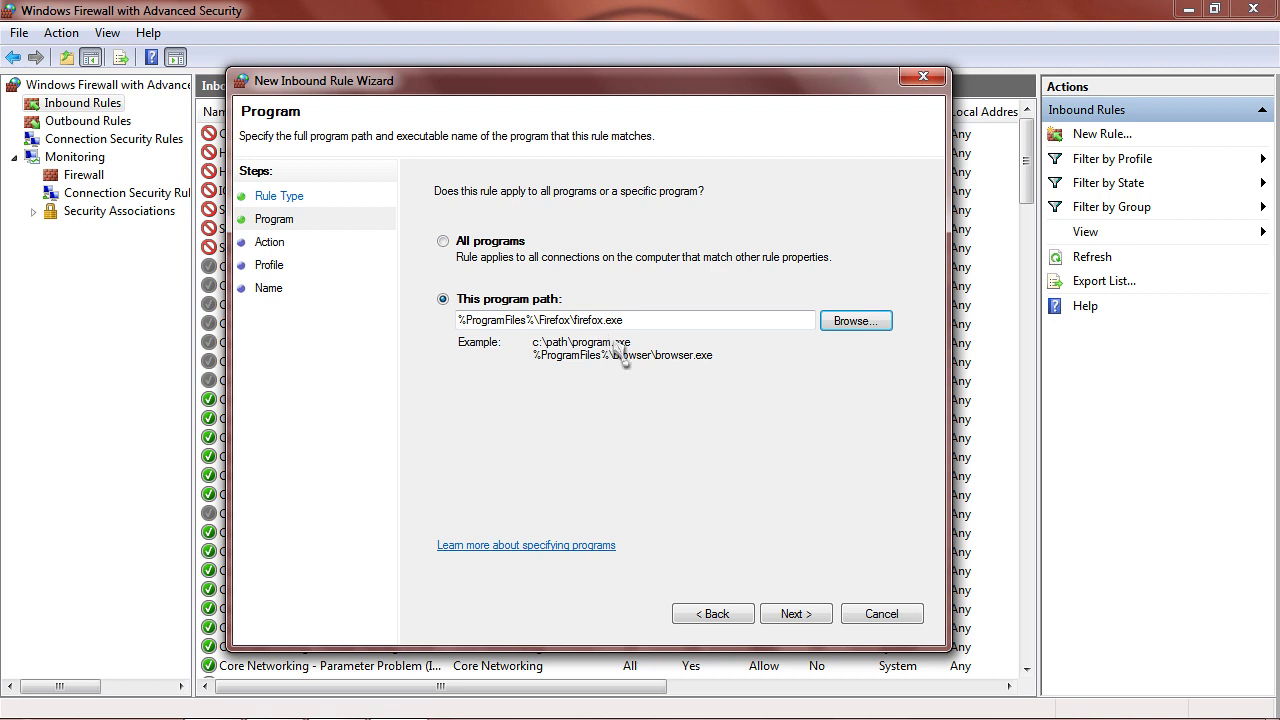
{"action": "left_click", "coordinate": [804, 616]}
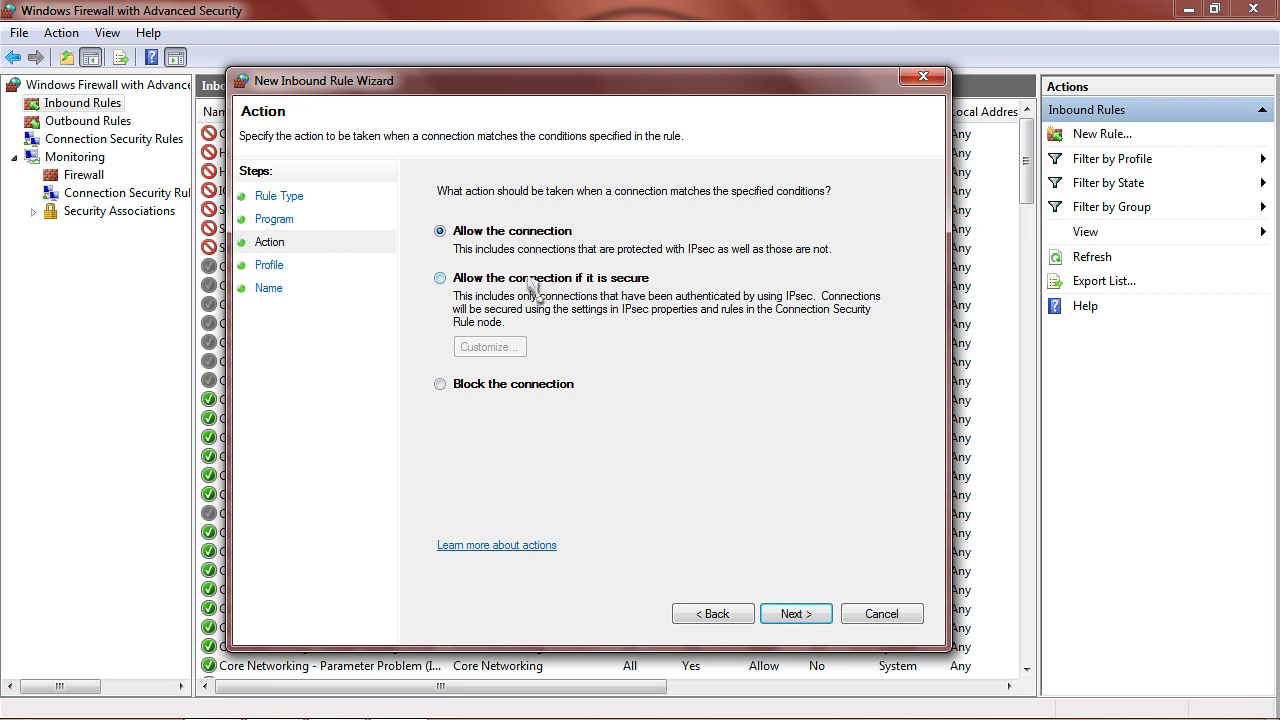
Block the connection for the inbound rule and keep it applied to the domain, private and public profiles.
{"action": "left_click", "coordinate": [500, 390]}
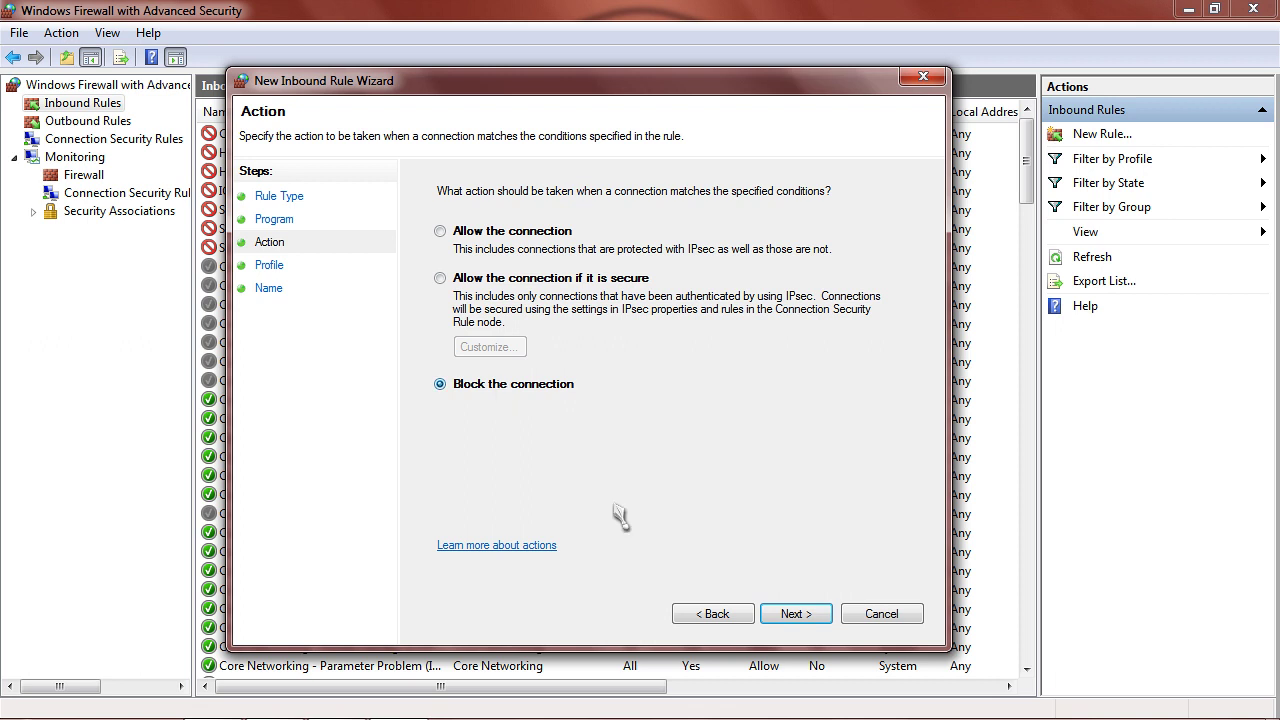
{"action": "left_click", "coordinate": [792, 614]}
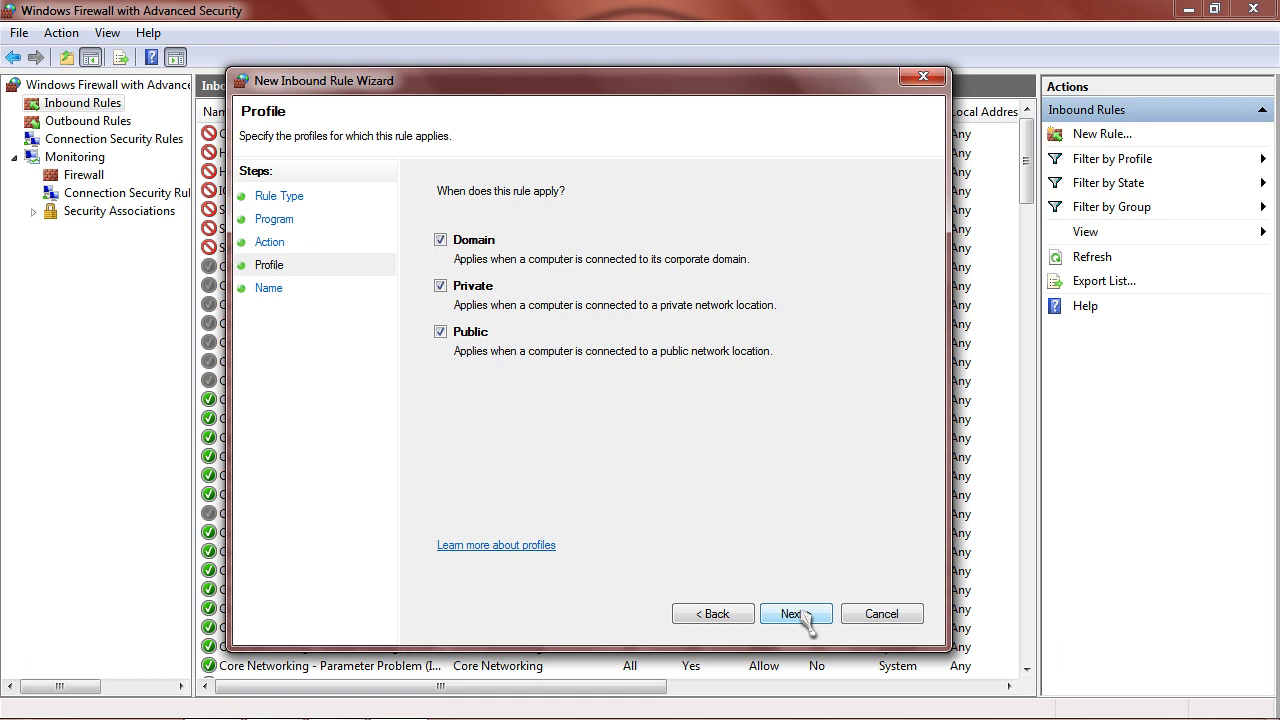
{"action": "left_click", "coordinate": [806, 616]}
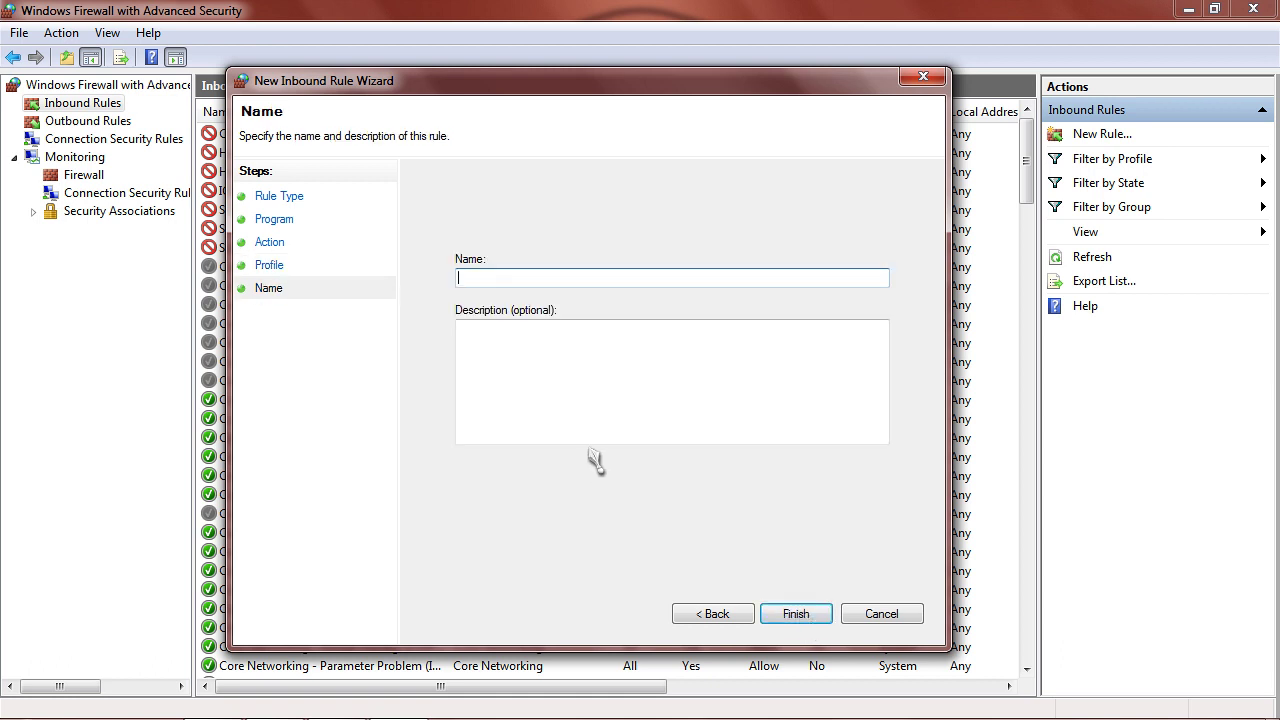
Name the inbound rule FireFox with the description "Web Browser", finish creating it, and select it in the inbound rules list.
{"action": "type", "text": "FireFox"}
{"action": "left_click", "coordinate": [555, 378]}
{"action": "type", "text": "Web "}
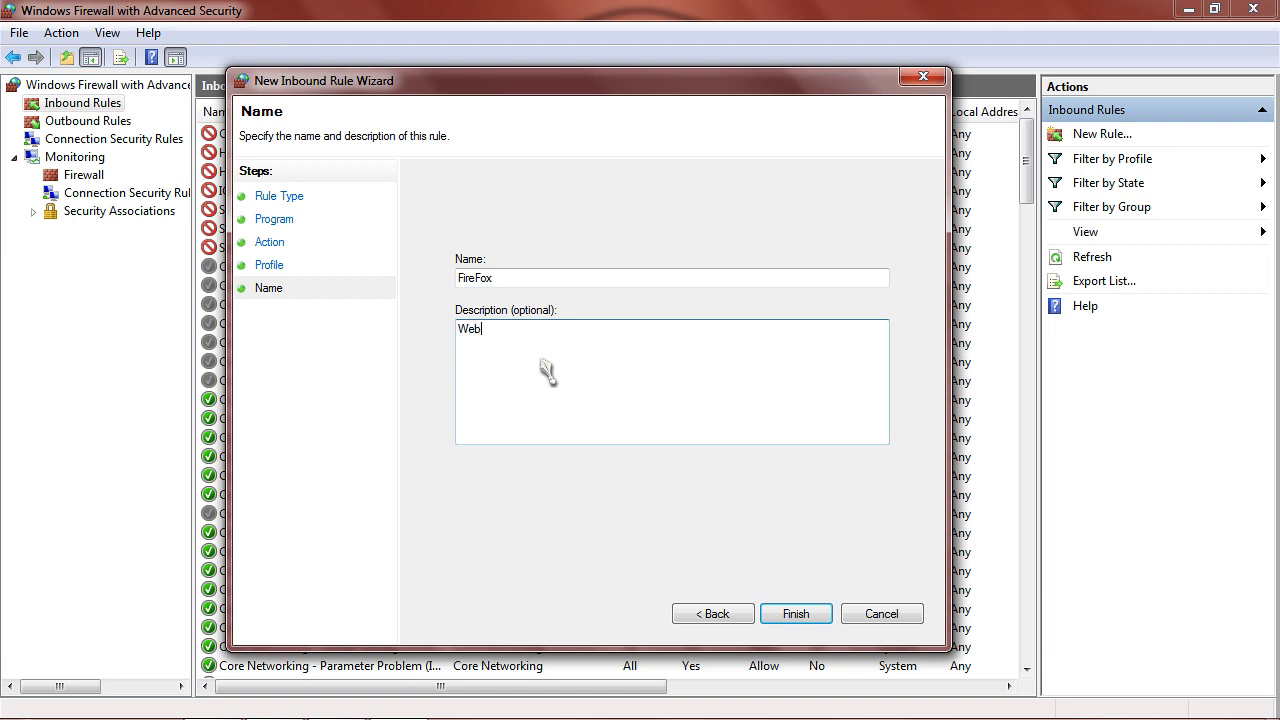
{"action": "type", "text": "Browser"}
{"action": "left_click", "coordinate": [802, 615]}
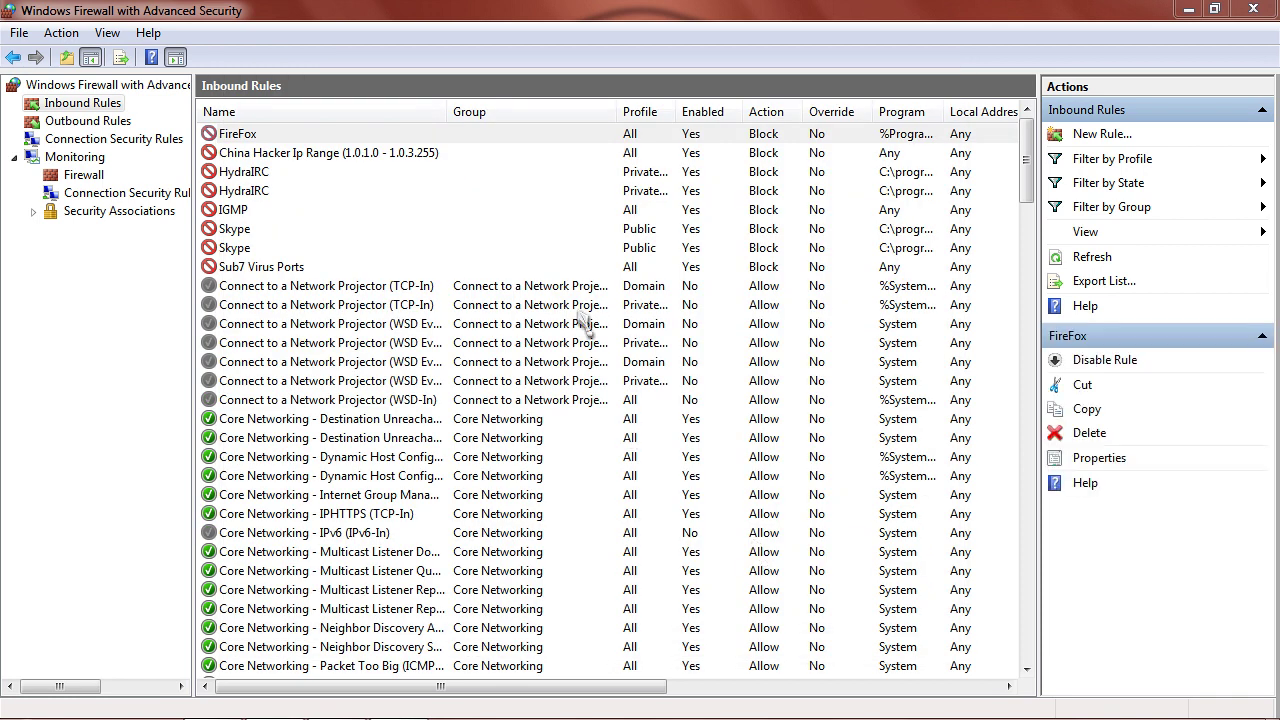
{"action": "left_click", "coordinate": [310, 137]}
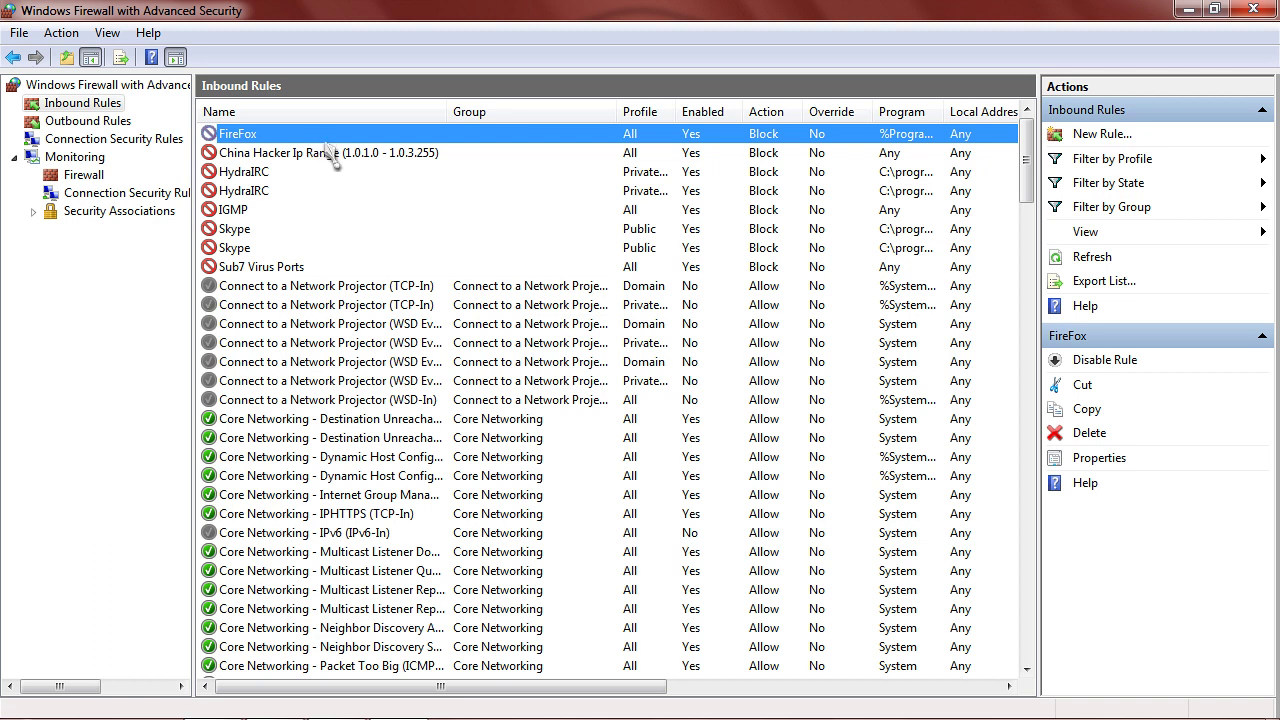
Start a new outbound rule of the Program type and continue to its program settings.
{"action": "left_click", "coordinate": [100, 124]}
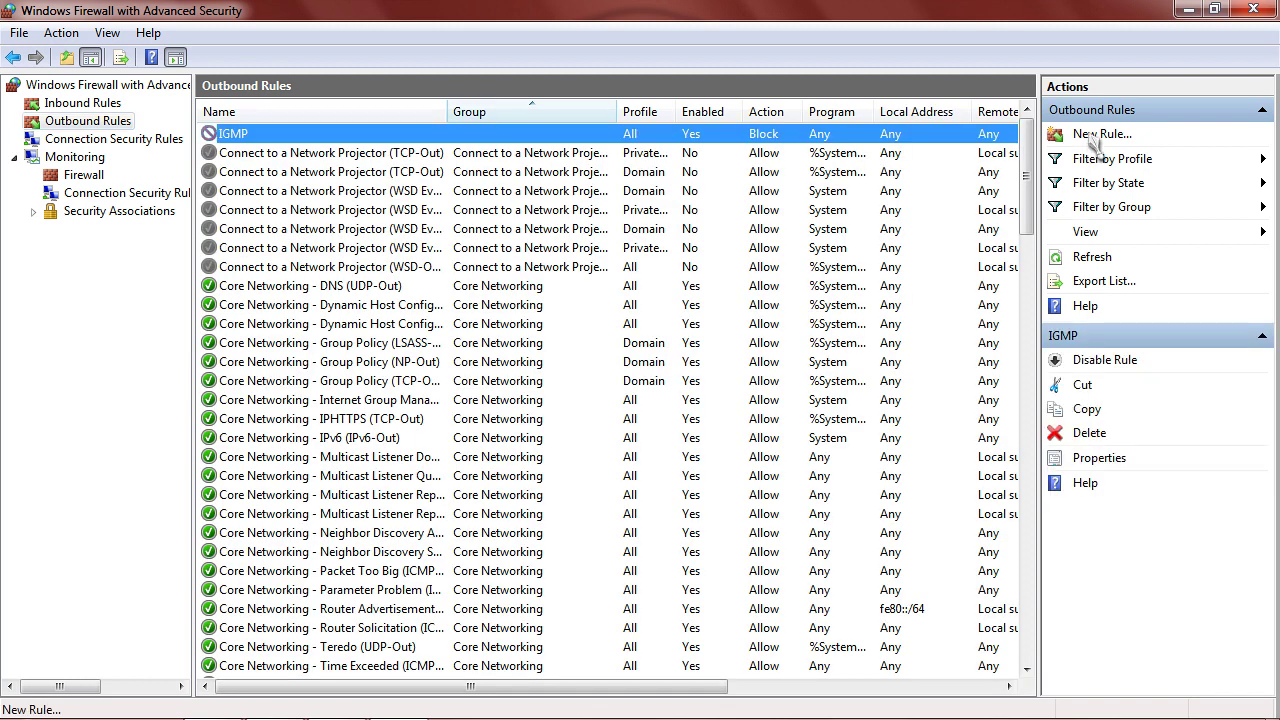
{"action": "left_click", "coordinate": [1091, 137]}
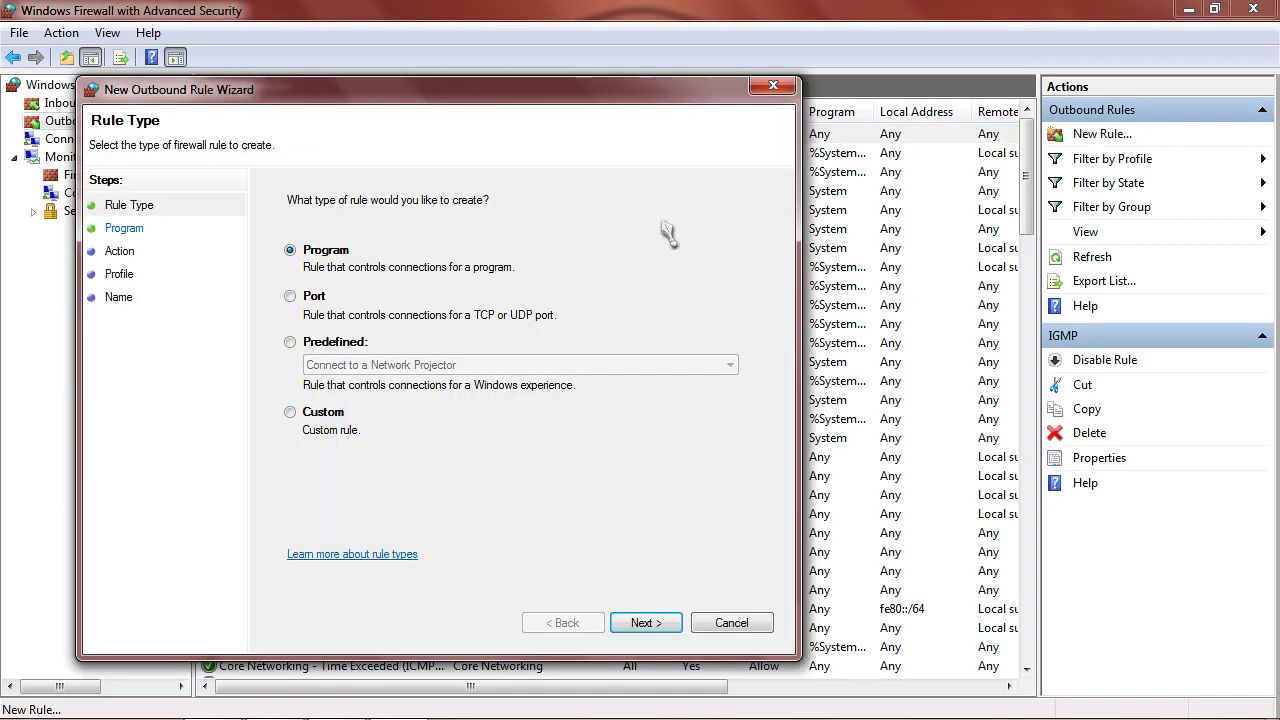
{"action": "left_click_drag", "start_coordinate": [497, 103], "coordinate": [669, 94]}
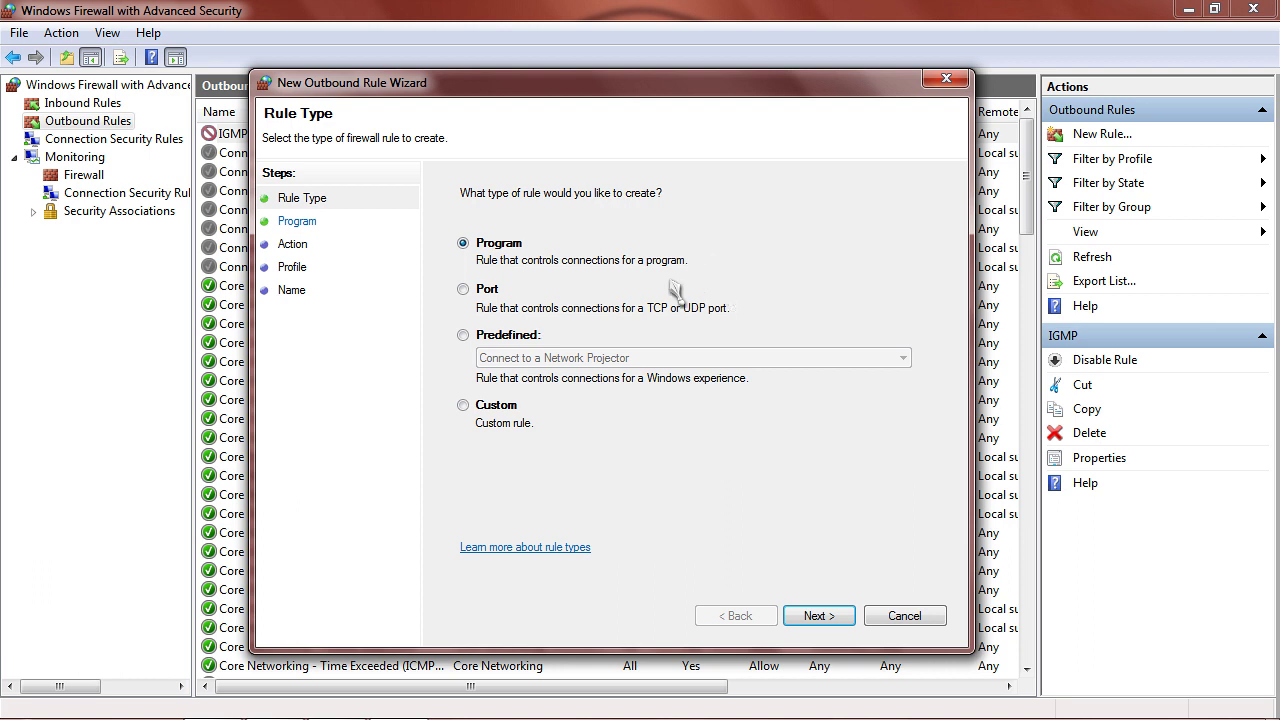
{"action": "left_click", "coordinate": [818, 614]}
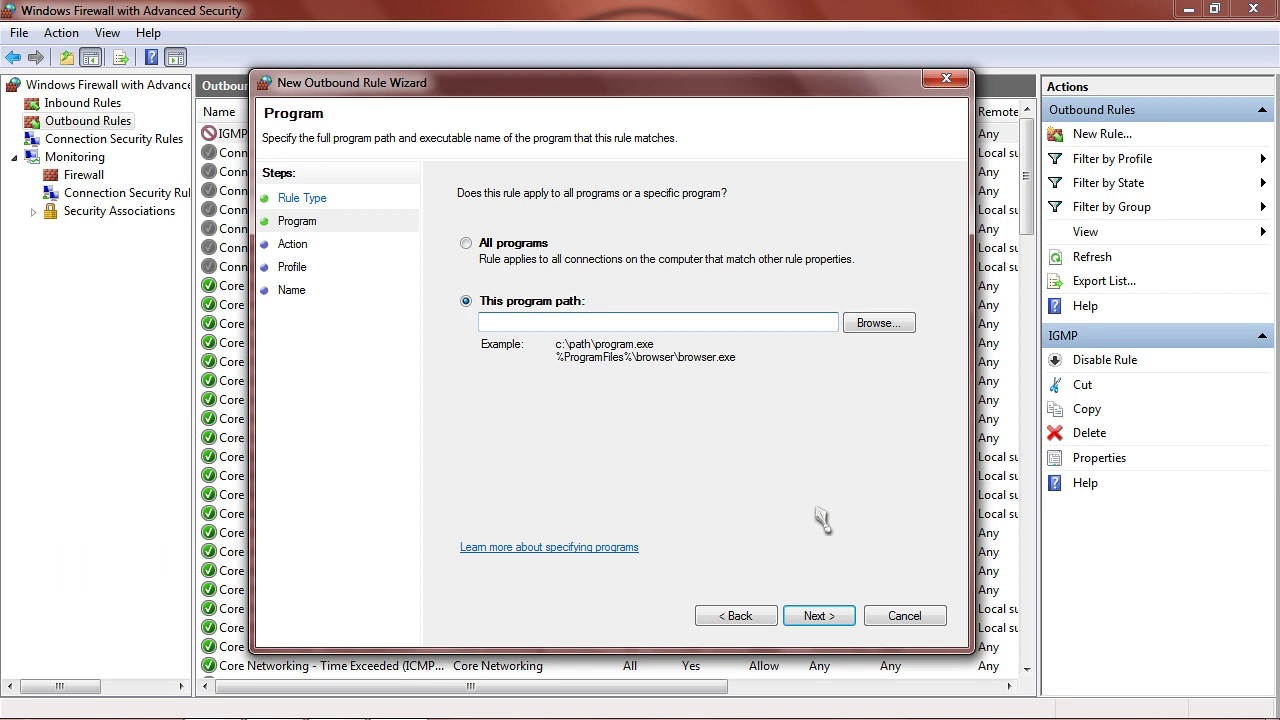
Set the outbound rule's program to the firefox executable in the Program Files Firefox folder and continue to the action settings.
{"action": "left_click", "coordinate": [880, 334]}
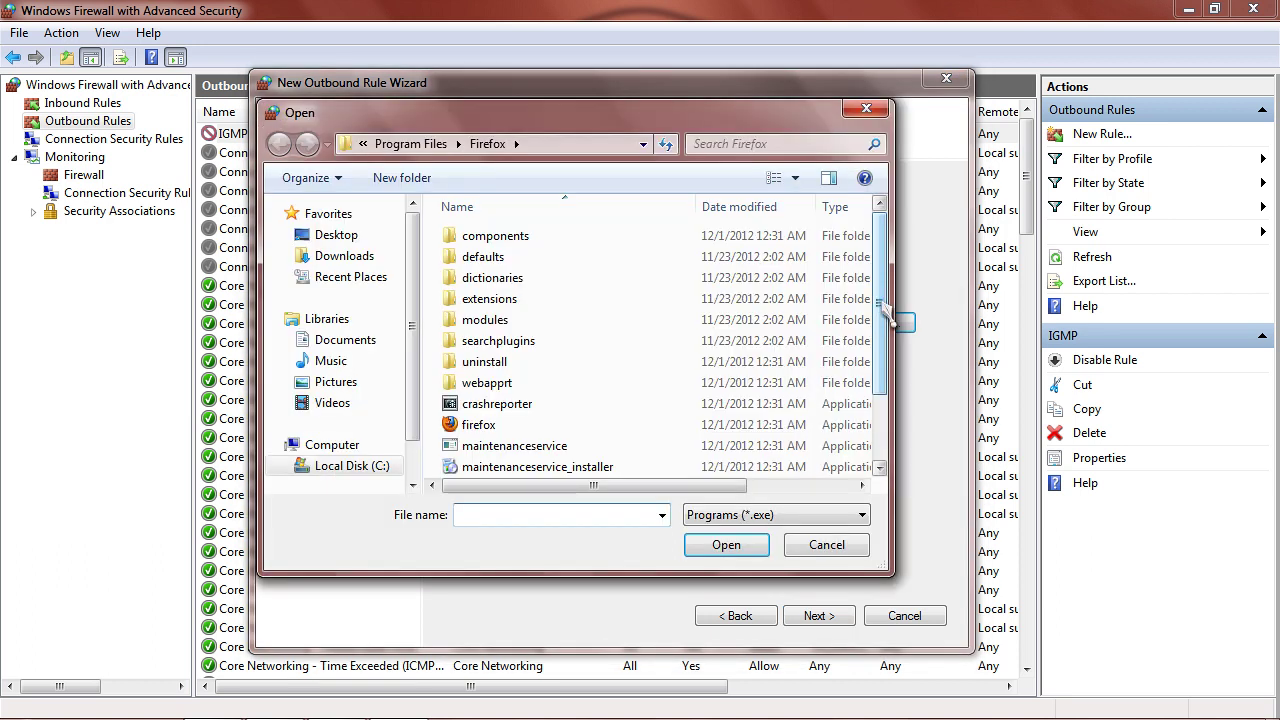
{"action": "scroll", "coordinate": [888, 338], "scroll_direction": "down", "scroll_amount": 1}
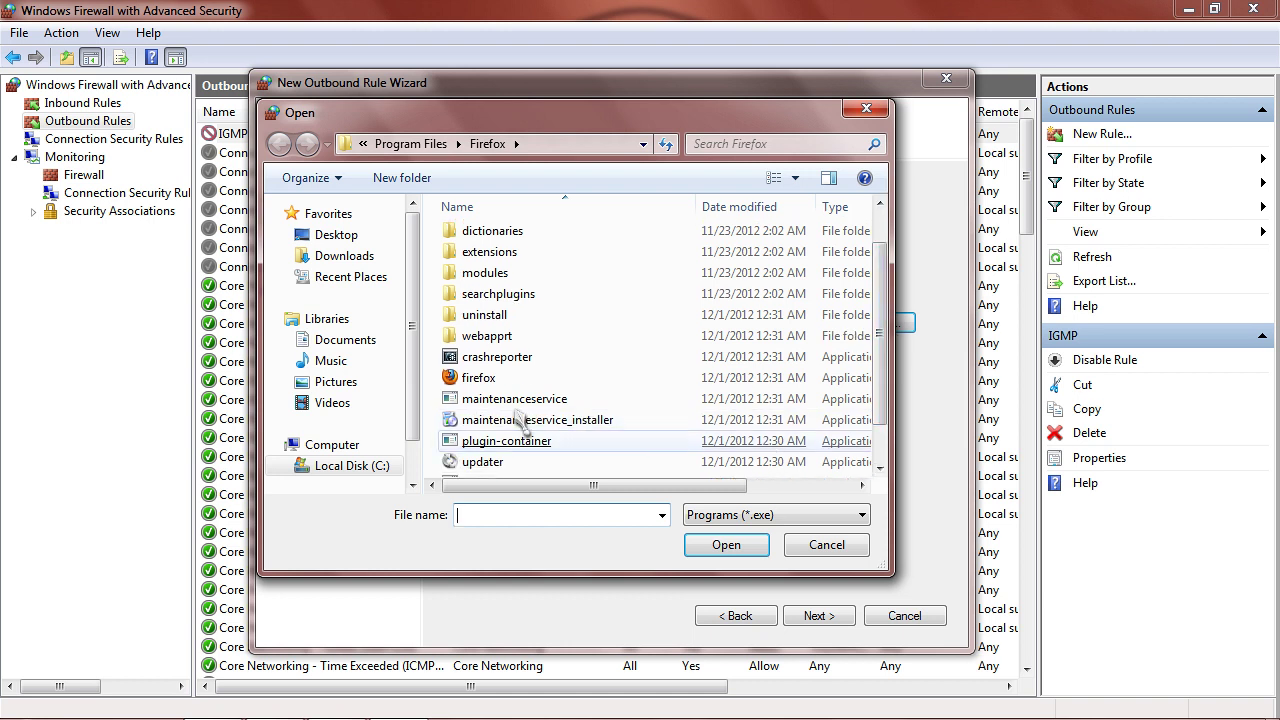
{"action": "double_click", "coordinate": [479, 380]}
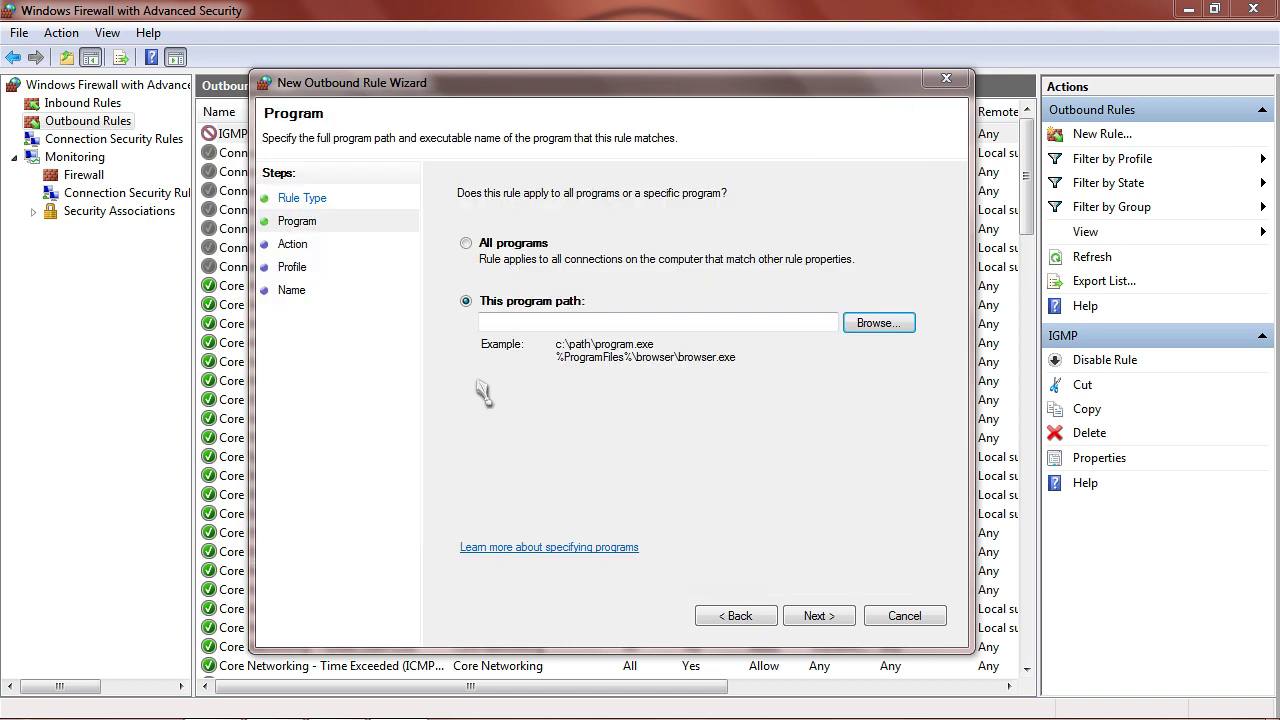
{"action": "left_click", "coordinate": [817, 617]}
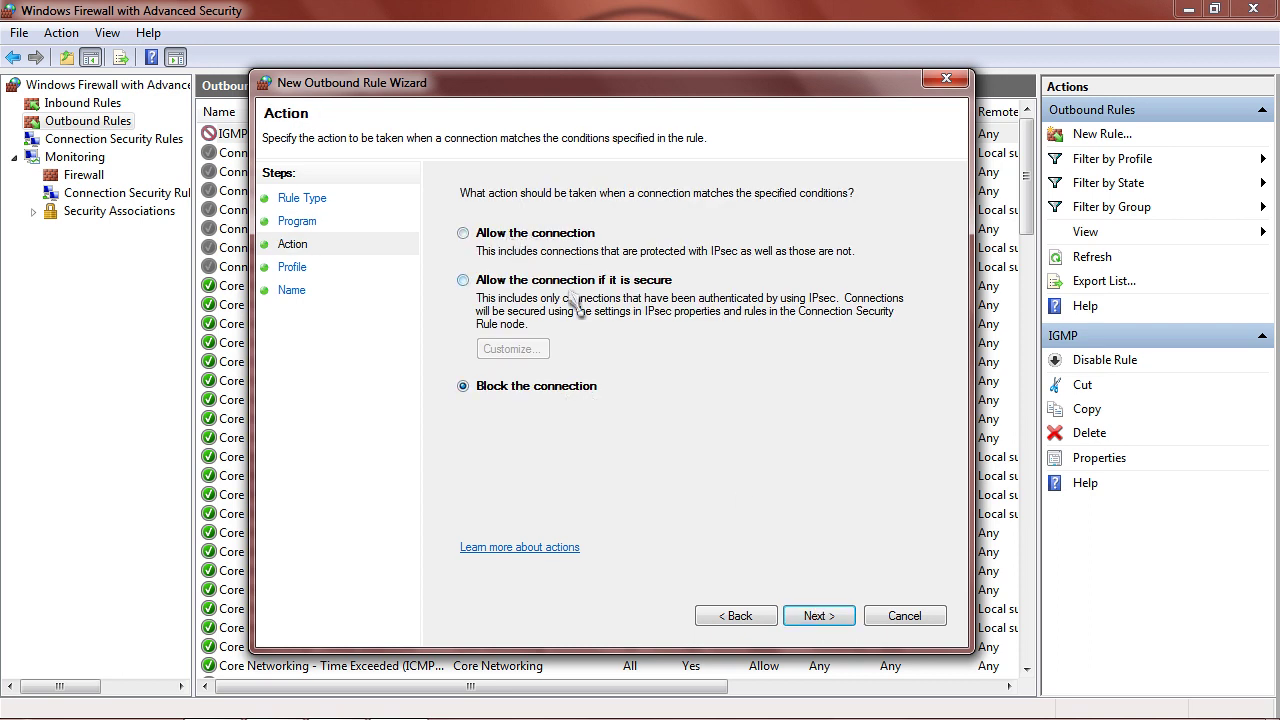
Allow the connection for the outbound rule, keep the domain, private and public profiles, and continue to its naming.
{"action": "left_click", "coordinate": [463, 233]}
{"action": "left_click", "coordinate": [835, 620]}
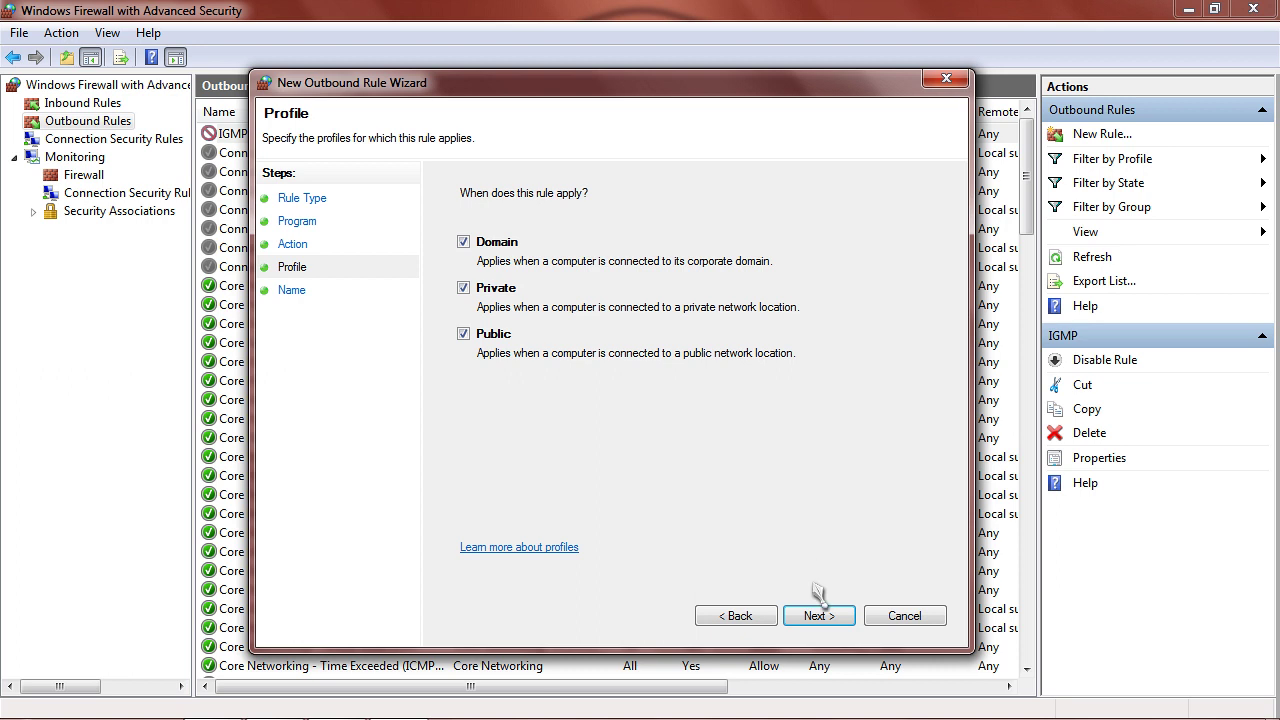
{"action": "left_click", "coordinate": [818, 612]}
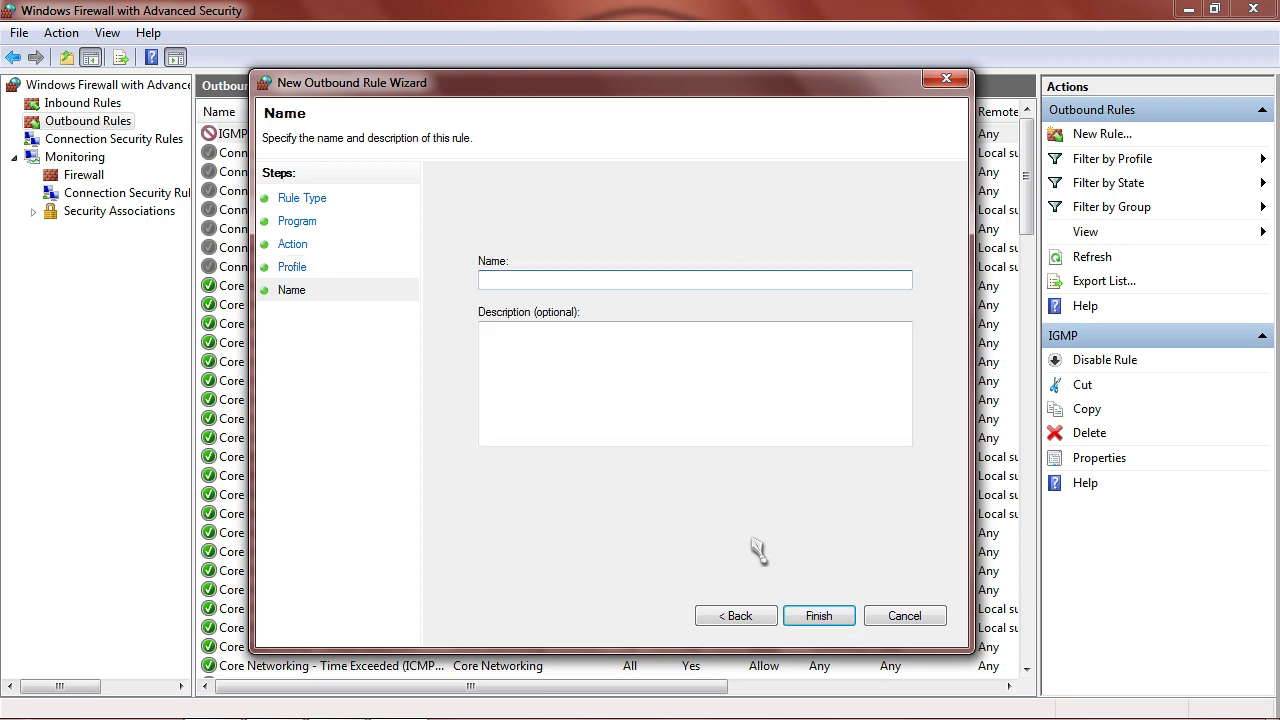
Name the outbound rule FireFox with the description "Web Browser", finish creating it, and select it in the outbound rules list.
{"action": "type", "text": "FireFox"}
{"action": "left_click", "coordinate": [581, 367]}
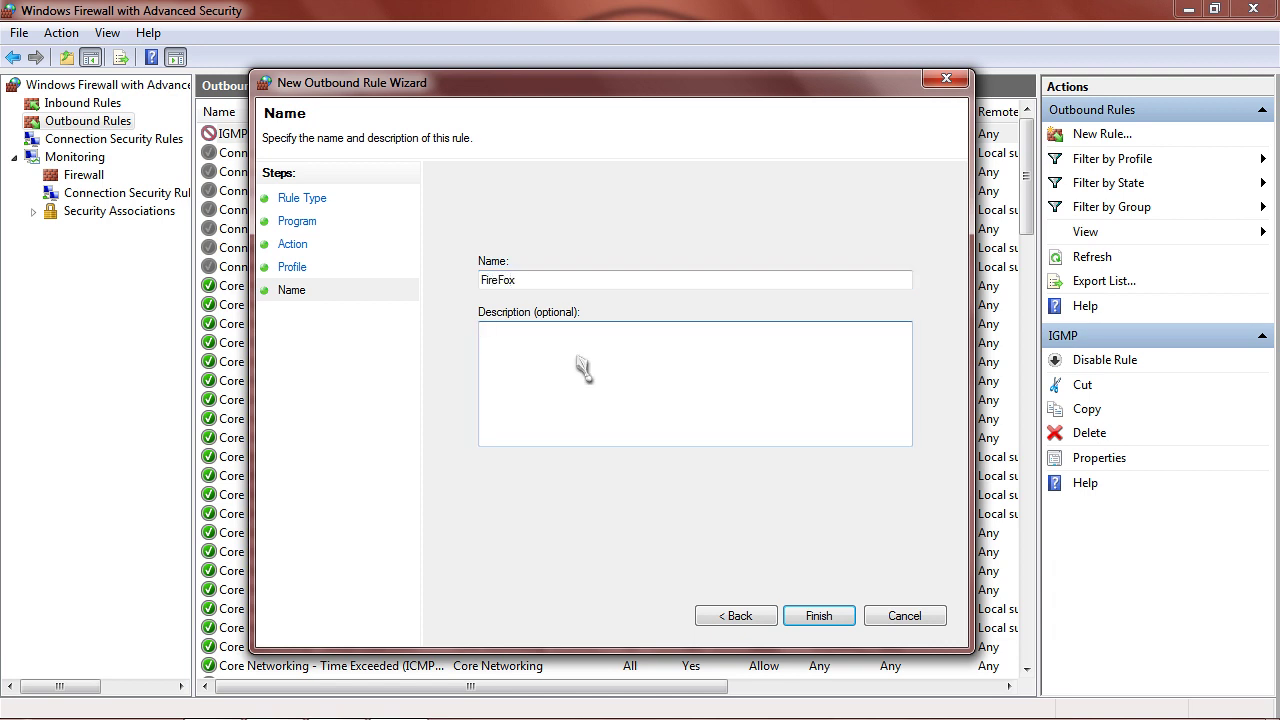
{"action": "type", "text": "Web Browser"}
{"action": "left_click", "coordinate": [822, 618]}
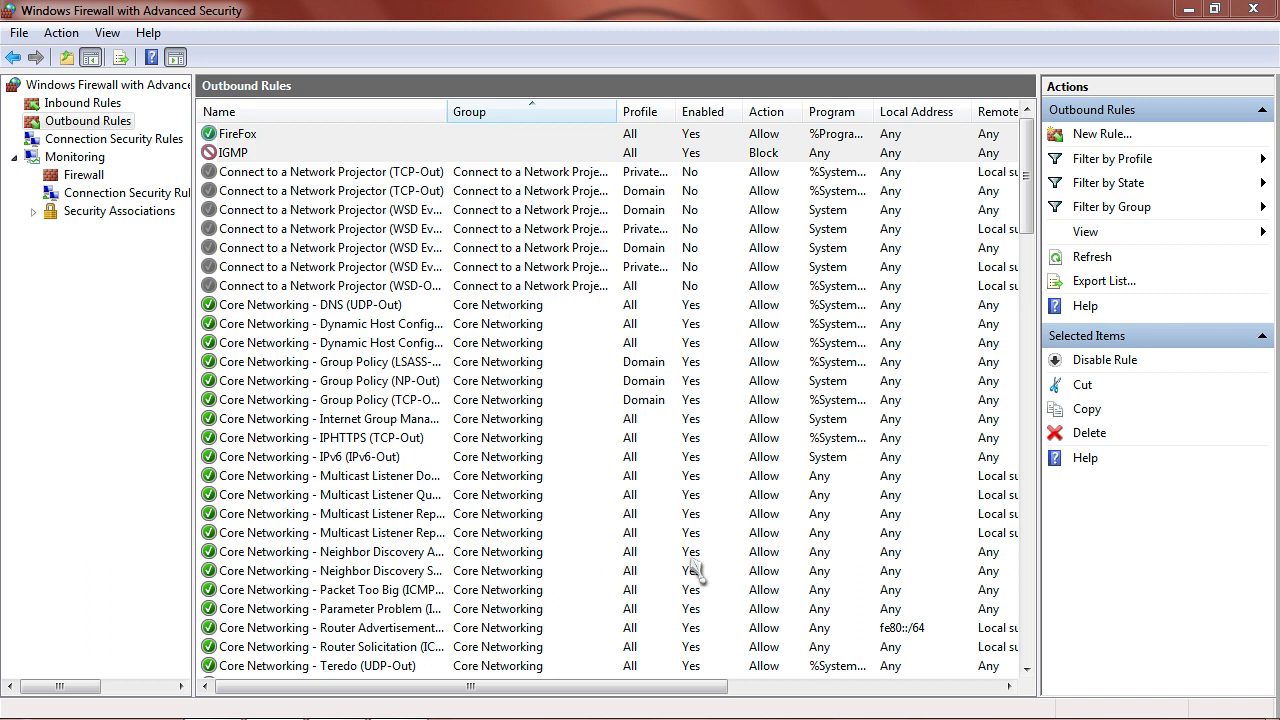
{"action": "left_click", "coordinate": [298, 143]}
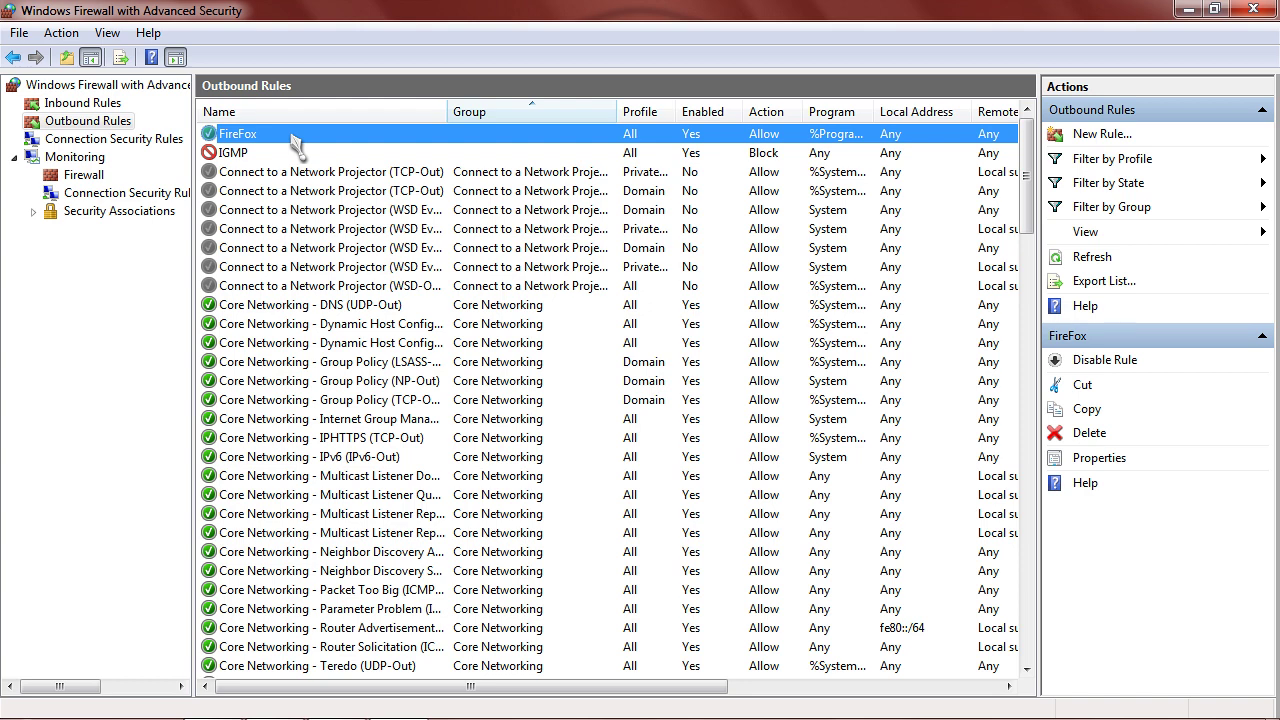
Switch to Firefox and open the Tips & Tricks page of tkcomputerservice.com to test browsing with the outbound rule allowed.
{"action": "left_click", "coordinate": [1189, 12]}
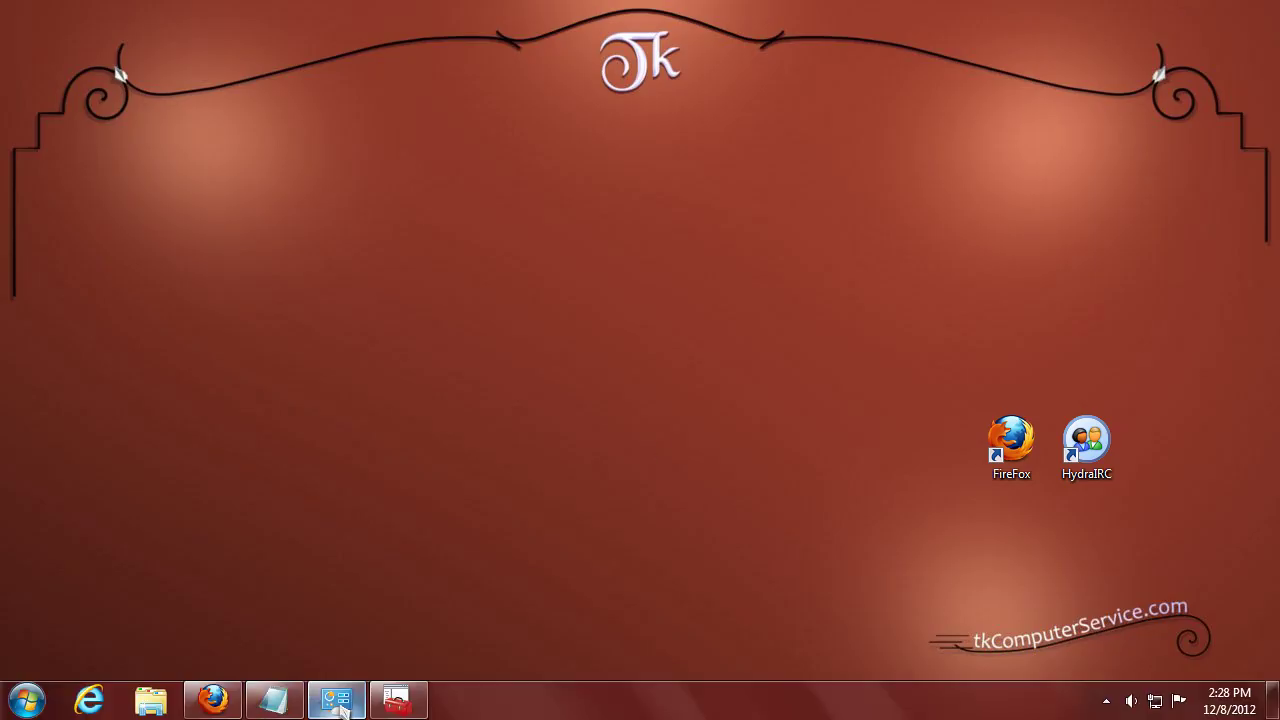
{"action": "left_click", "coordinate": [214, 701]}
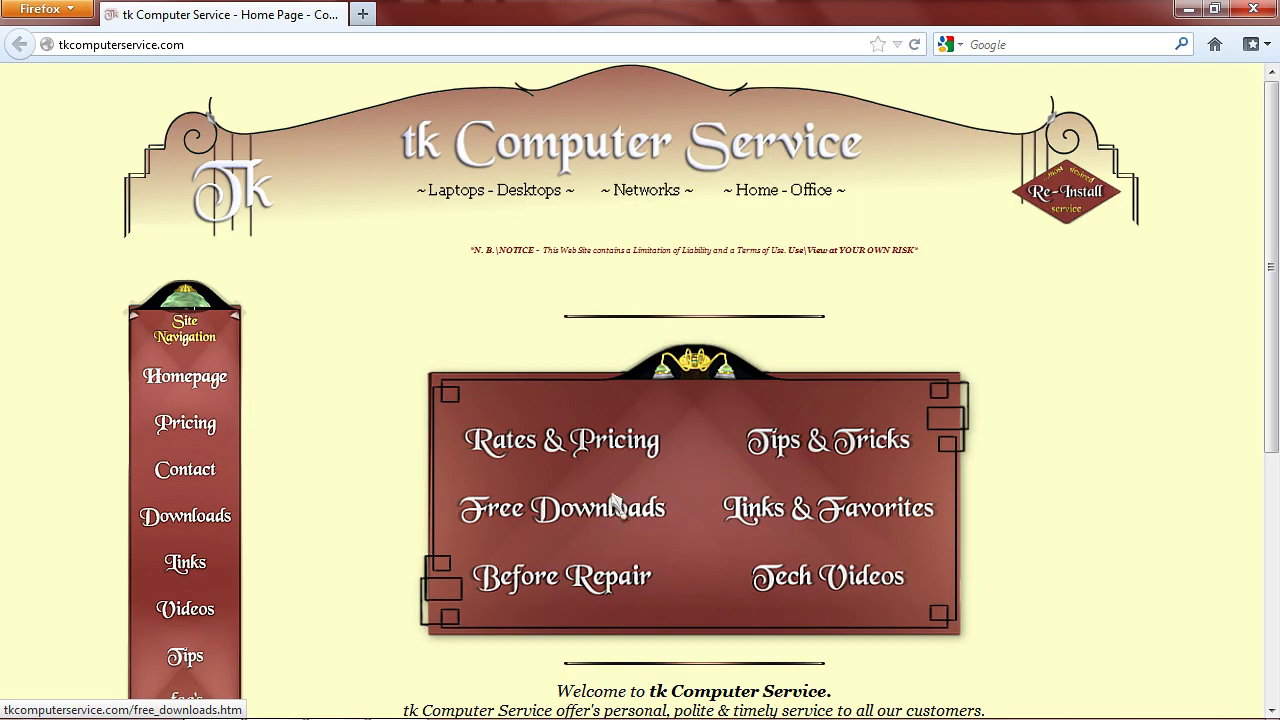
{"action": "left_click", "coordinate": [803, 449]}
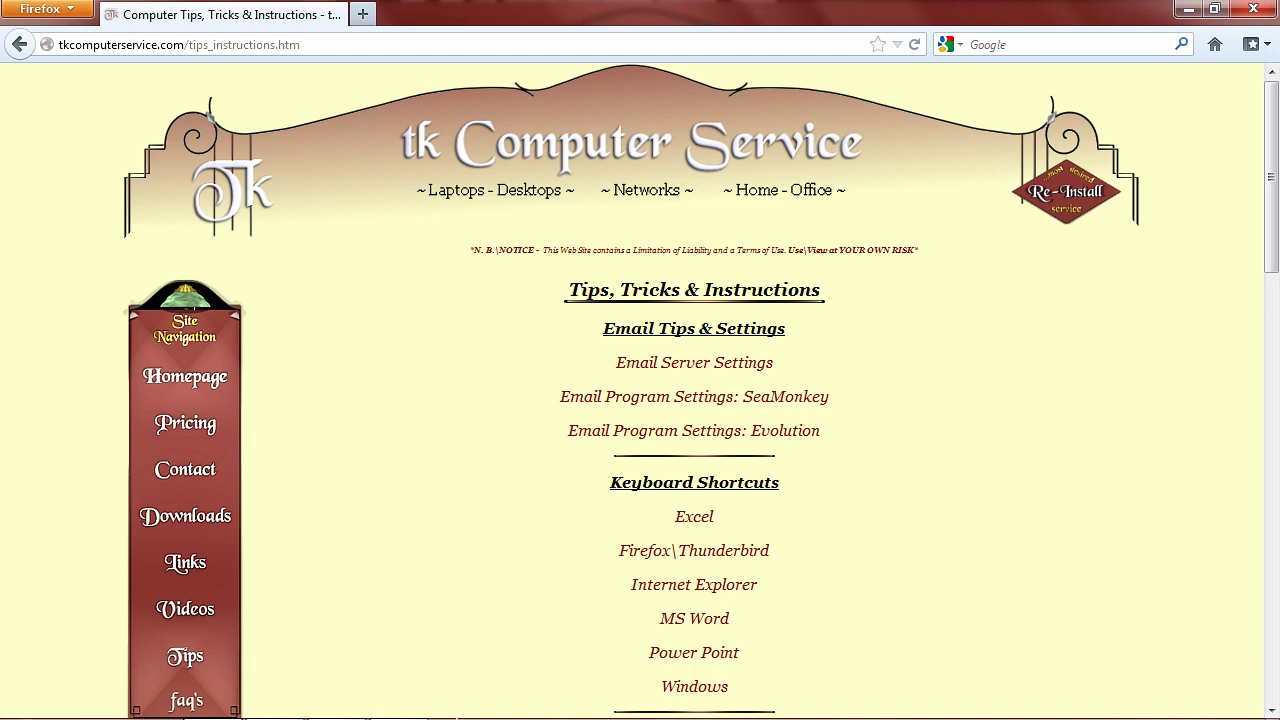
Switch back to Windows Firewall and change the FireFox outbound rule's action to block the connection.
{"action": "left_click", "coordinate": [415, 700]}
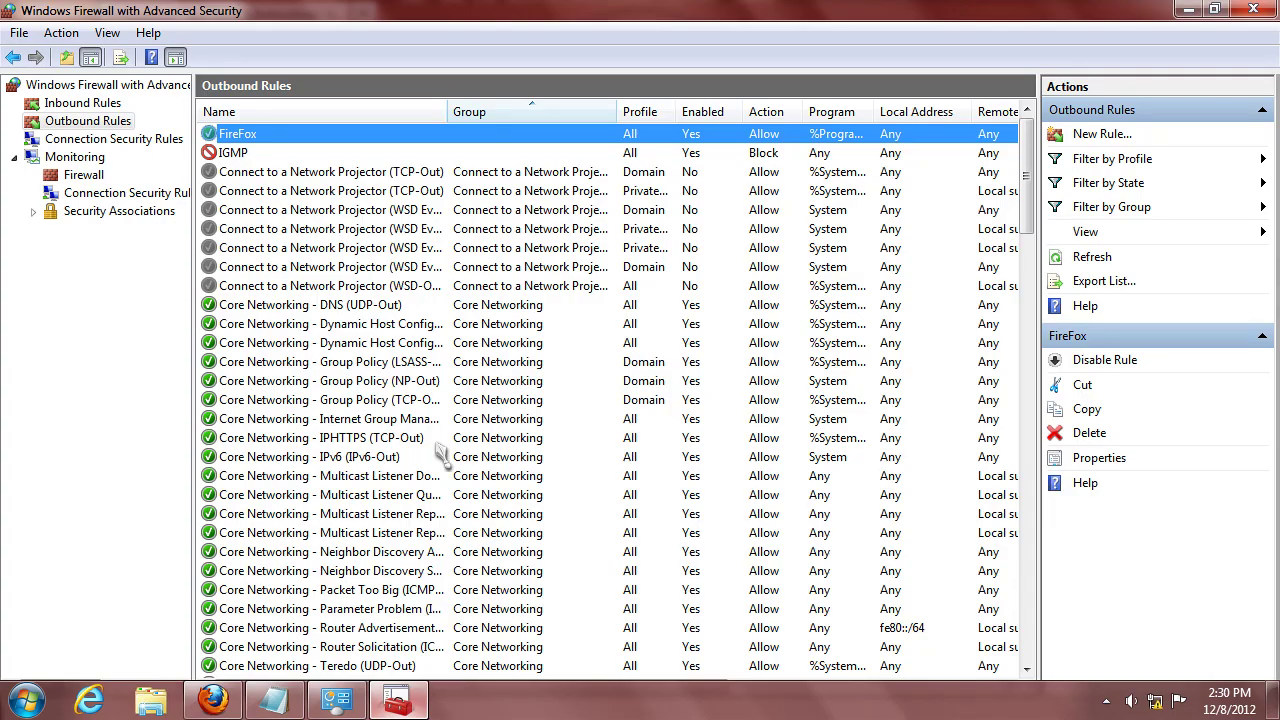
{"action": "double_click", "coordinate": [281, 135]}
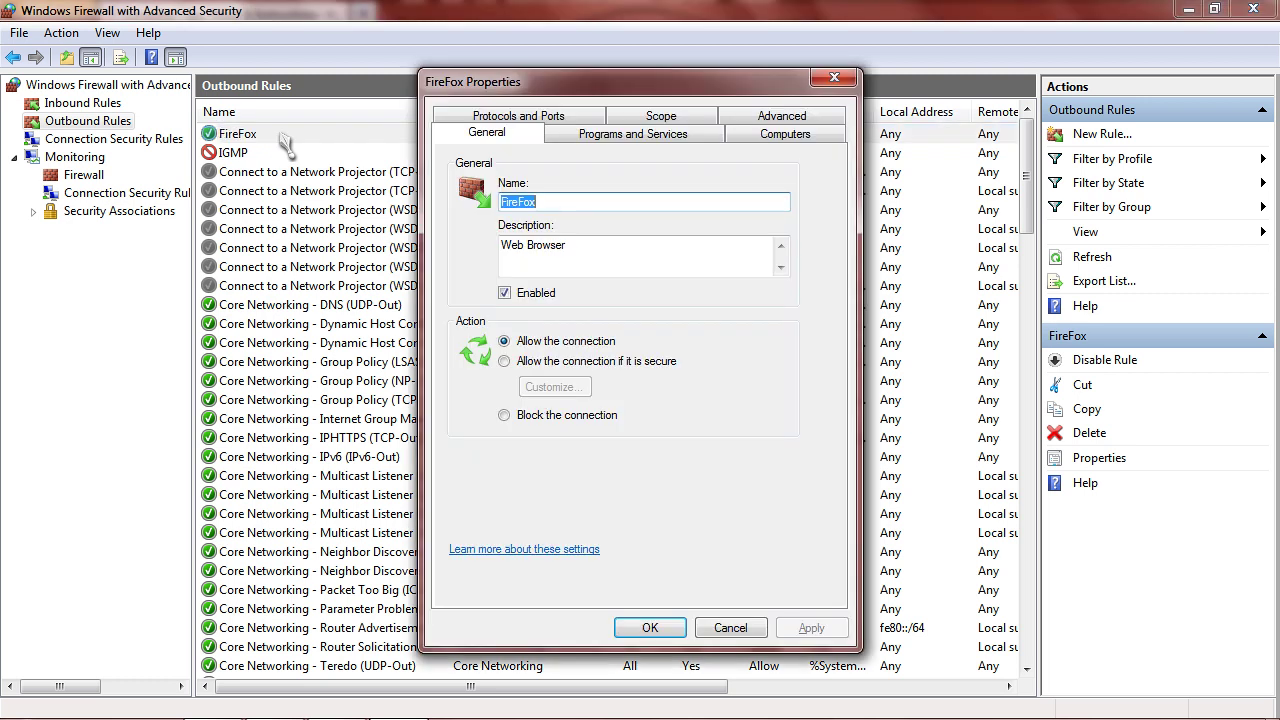
{"action": "left_click", "coordinate": [505, 416]}
{"action": "left_click", "coordinate": [660, 634]}
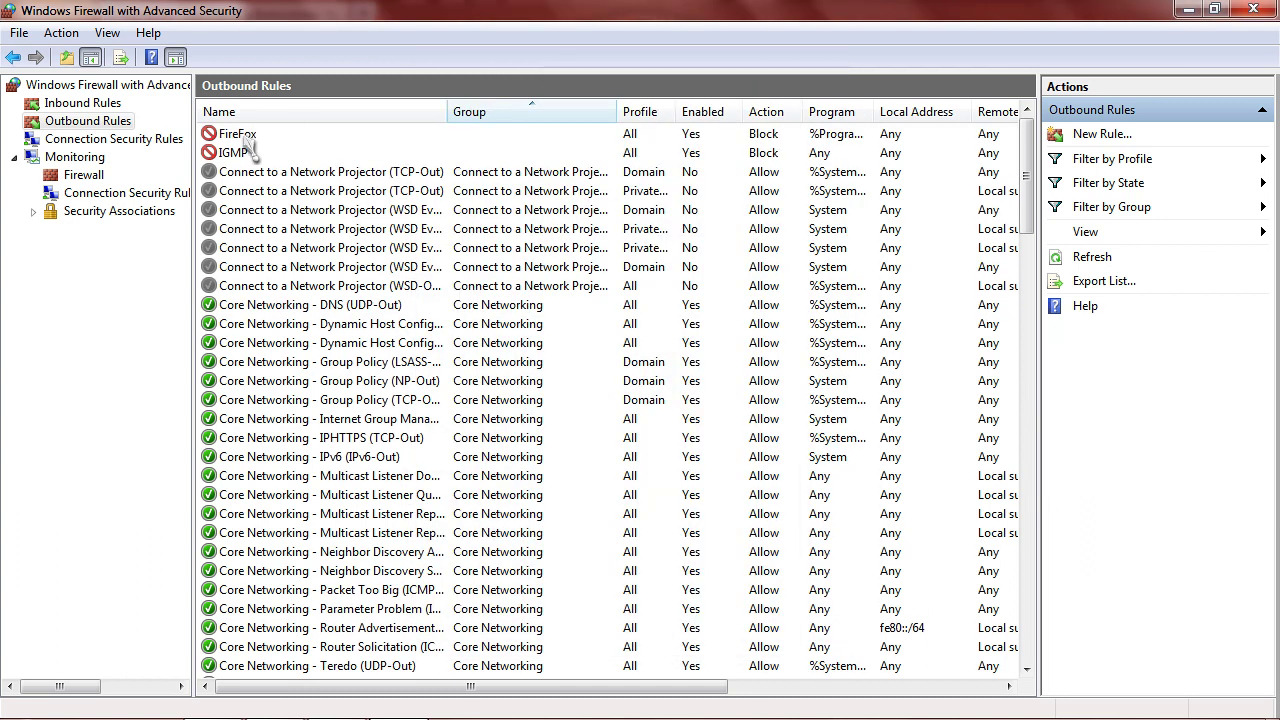
Return to Firefox, try to open the tkcomputerservice.com site map page, and retry loading it to test the block.
{"action": "left_click", "coordinate": [1188, 10]}
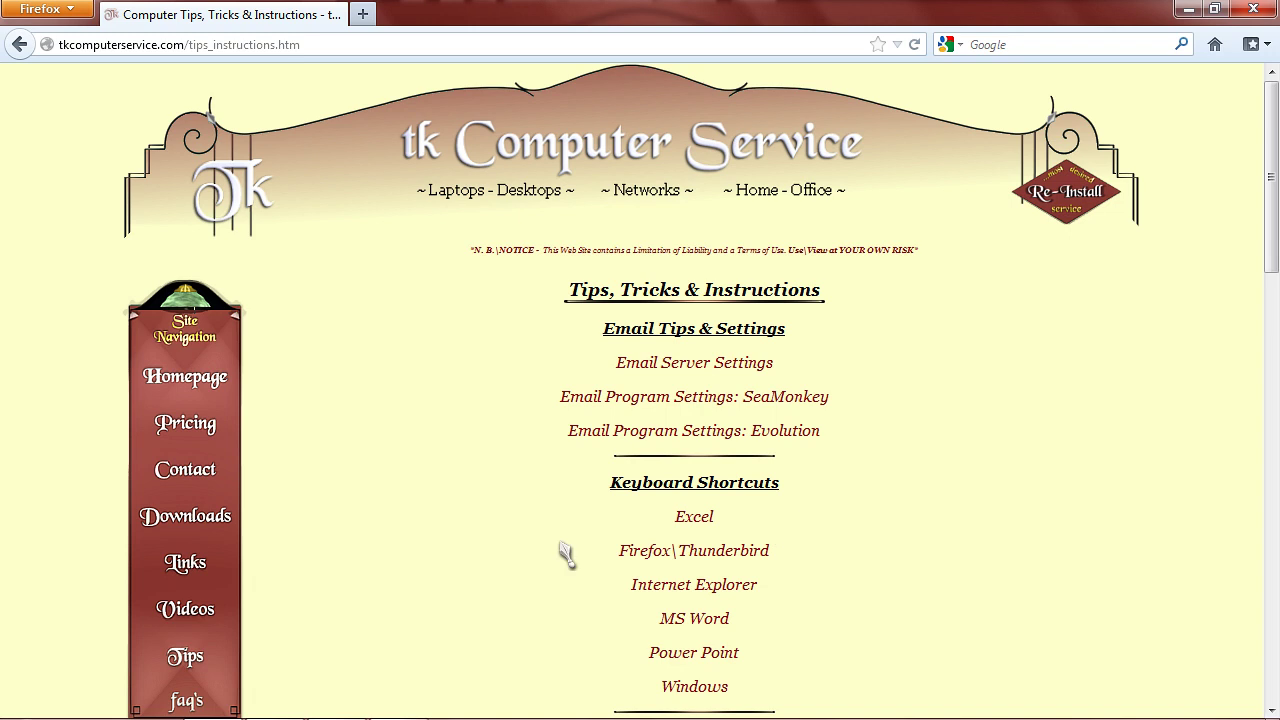
{"action": "left_click", "coordinate": [190, 340]}
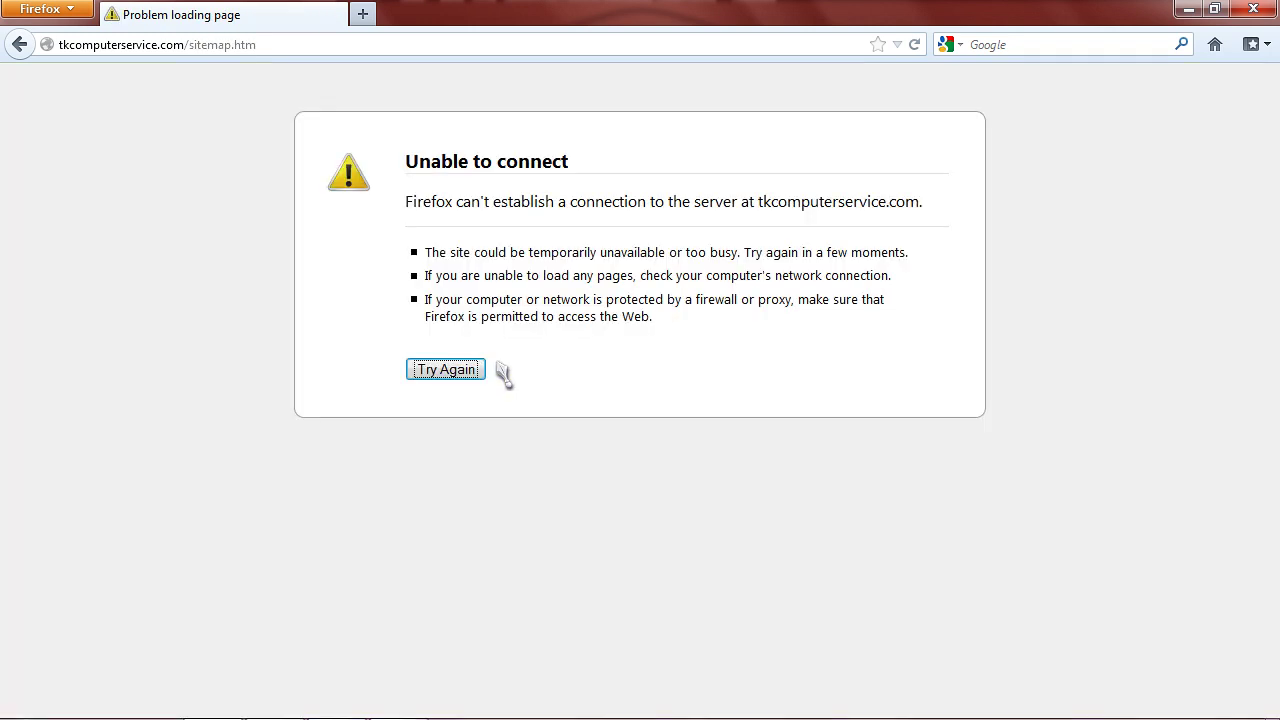
{"action": "left_click", "coordinate": [458, 368]}
{"action": "left_click", "coordinate": [461, 372]}
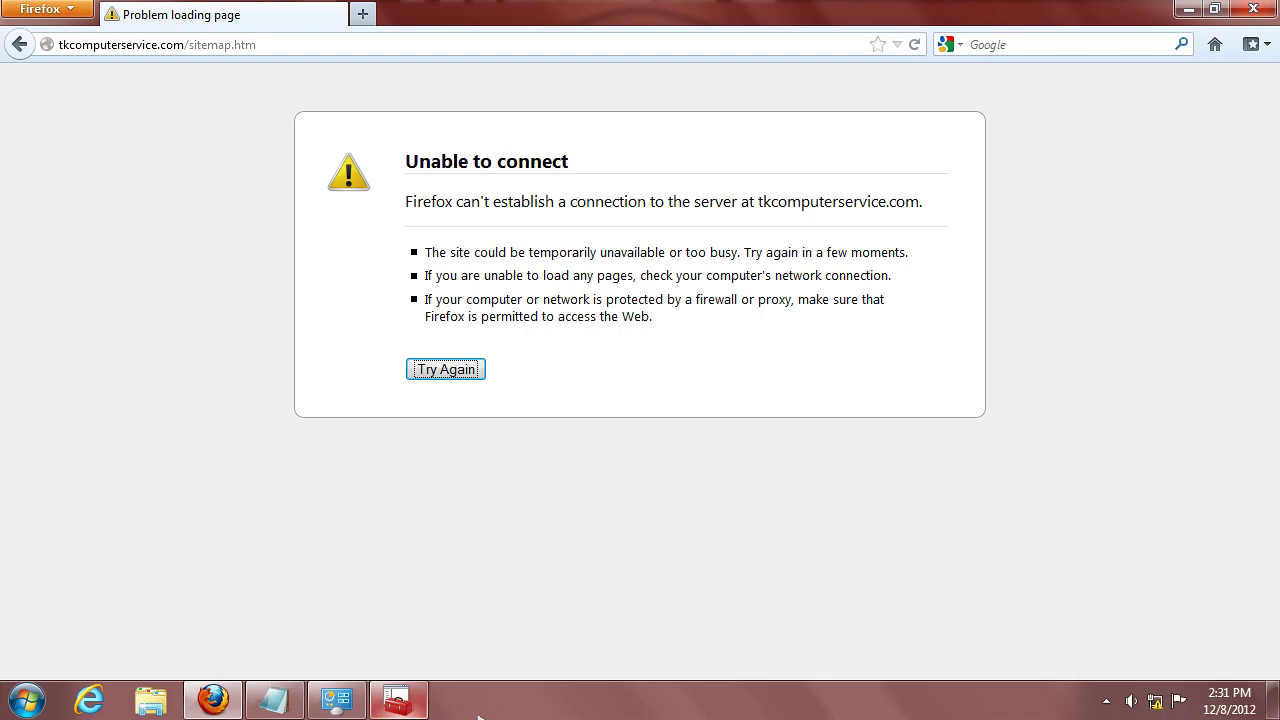
Switch back to Windows Firewall and set the FireFox outbound rule's action to allow the connection.
{"action": "left_click", "coordinate": [398, 700]}
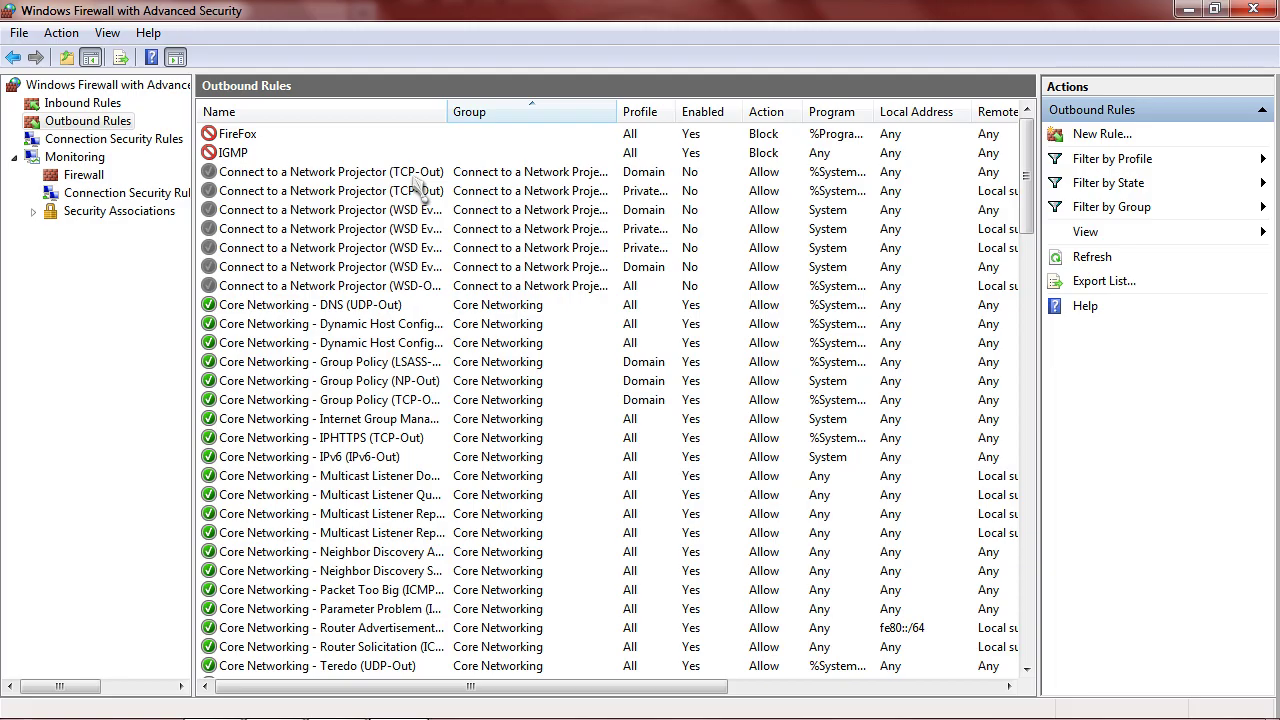
{"action": "double_click", "coordinate": [272, 136]}
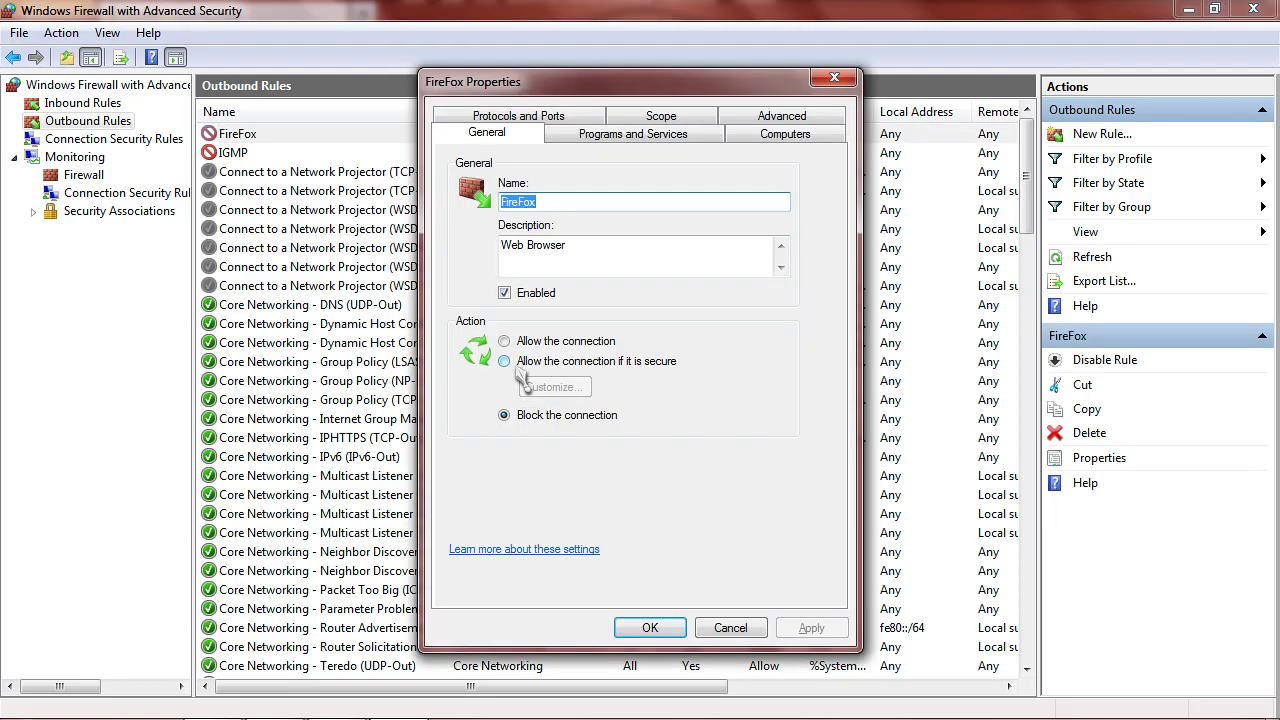
{"action": "left_click", "coordinate": [505, 342]}
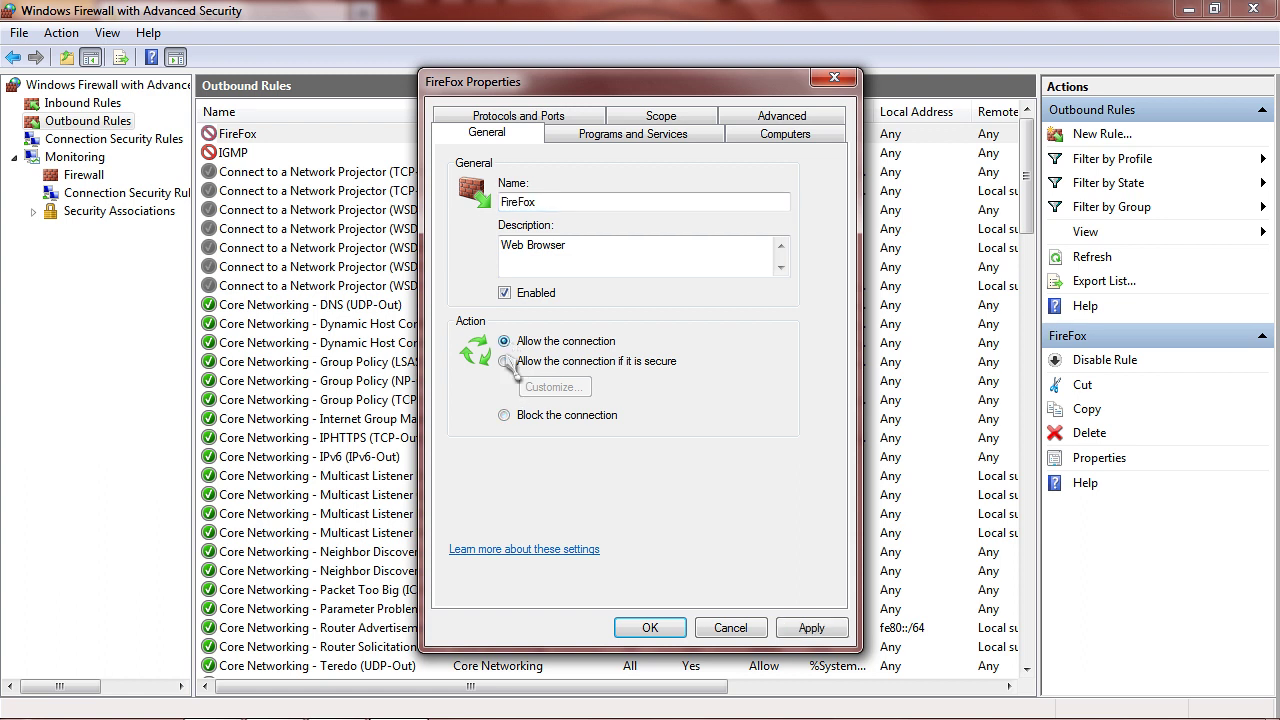
{"action": "left_click", "coordinate": [647, 627]}
Return to Firefox, reload the site map page to test the allowed connection, and minimize the browser.
{"action": "left_click", "coordinate": [1187, 10]}
{"action": "left_click", "coordinate": [455, 371]}
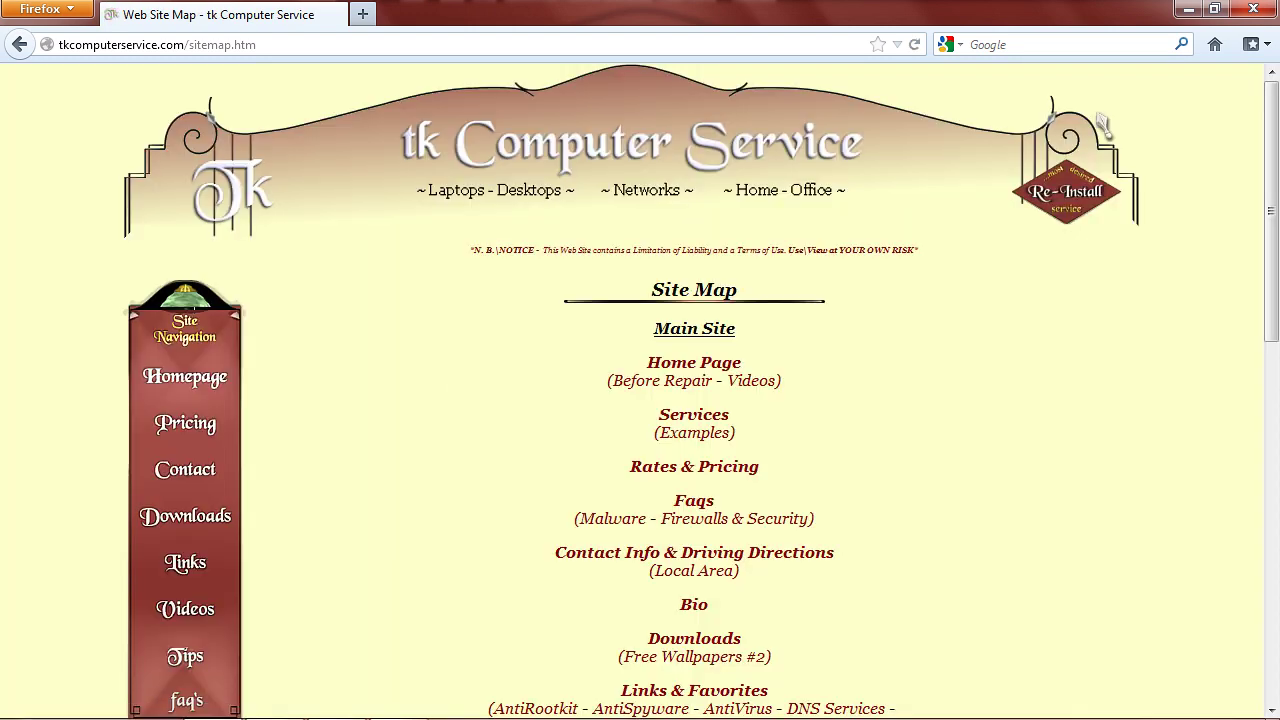
{"action": "left_click", "coordinate": [1187, 10]}
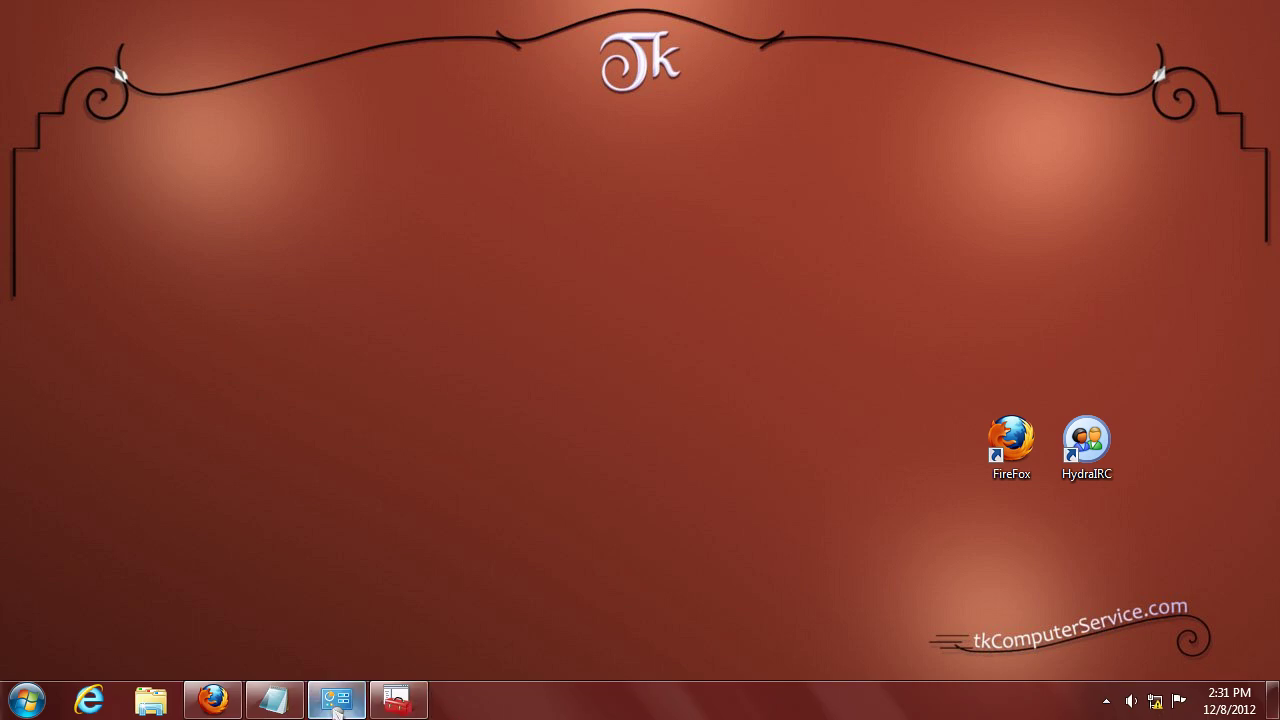
Switch back to Windows Firewall and review the monitoring overview of the private and public profiles down to their logging settings.
{"action": "left_click", "coordinate": [398, 700]}
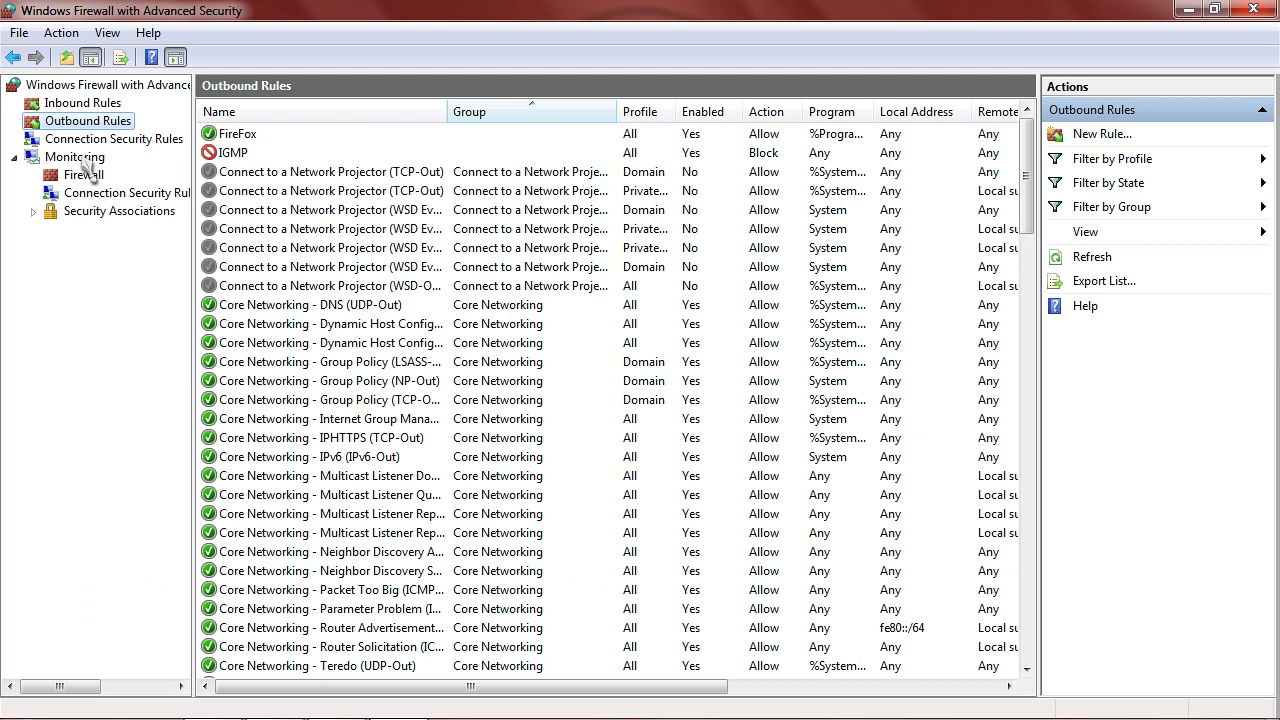
{"action": "left_click", "coordinate": [80, 158]}
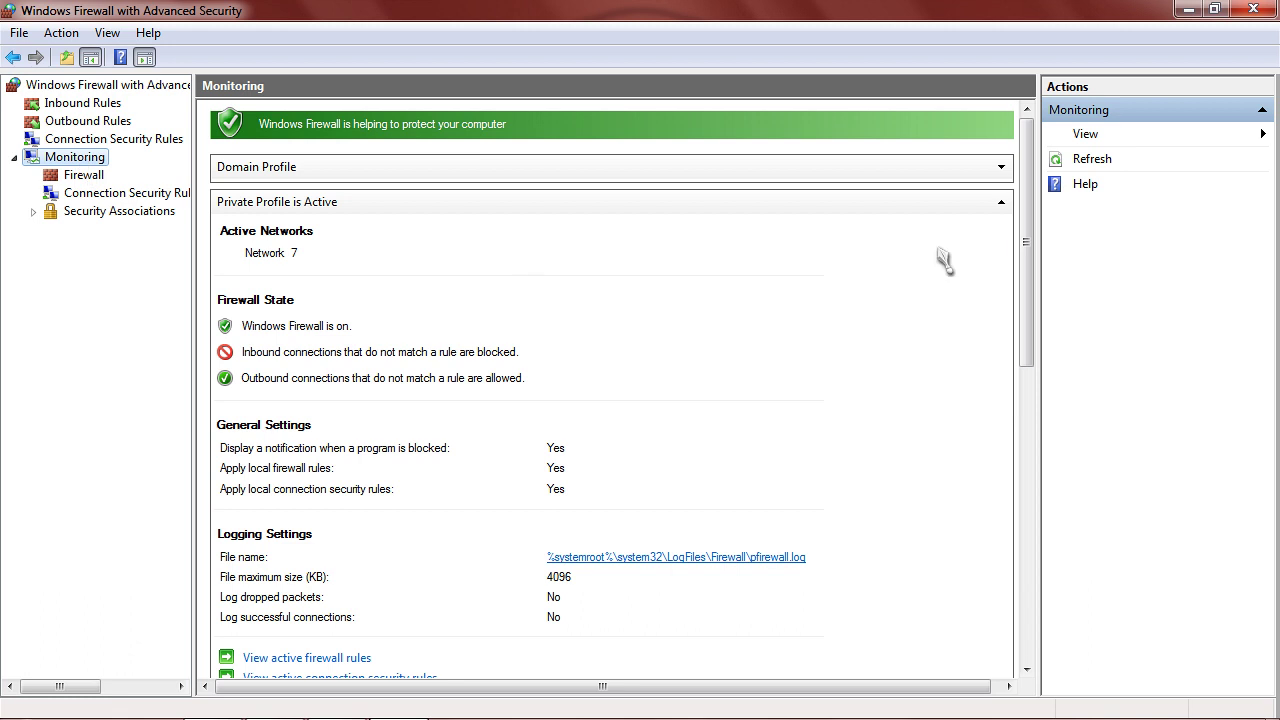
{"action": "left_click_drag", "start_coordinate": [1034, 182], "coordinate": [1034, 210]}
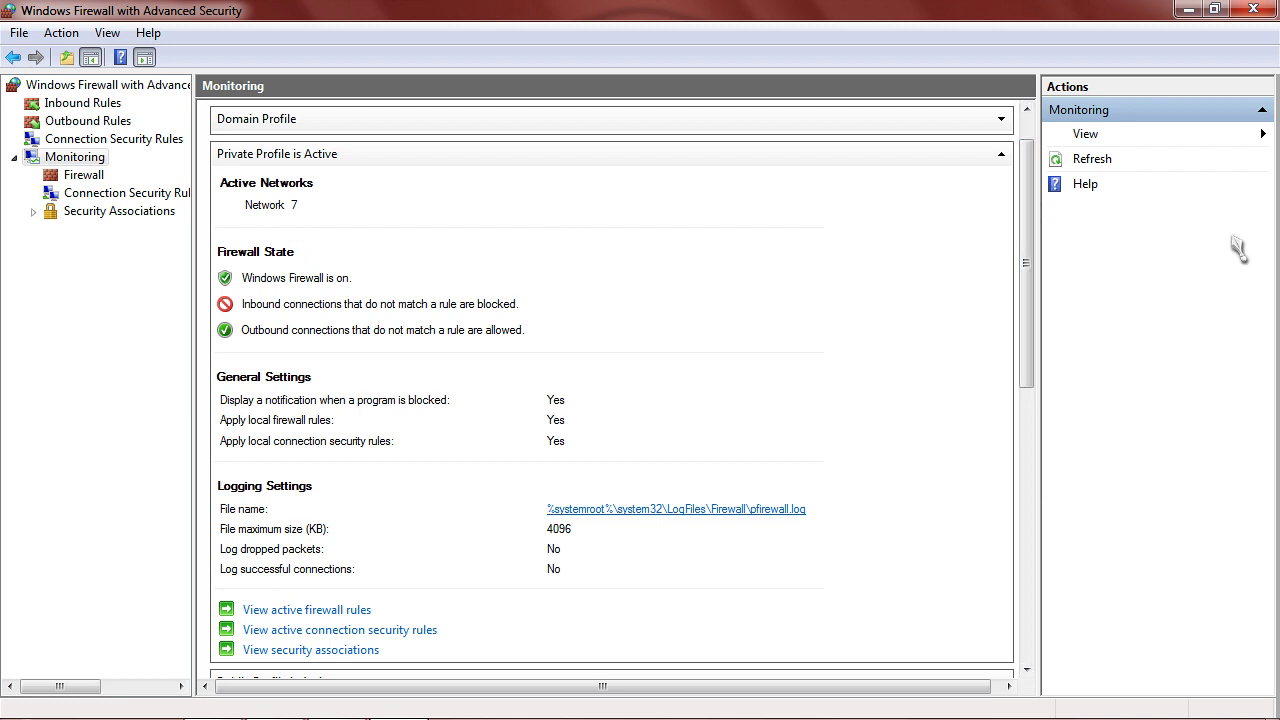
{"action": "scroll", "coordinate": [1040, 234], "scroll_direction": "down", "scroll_amount": 3}
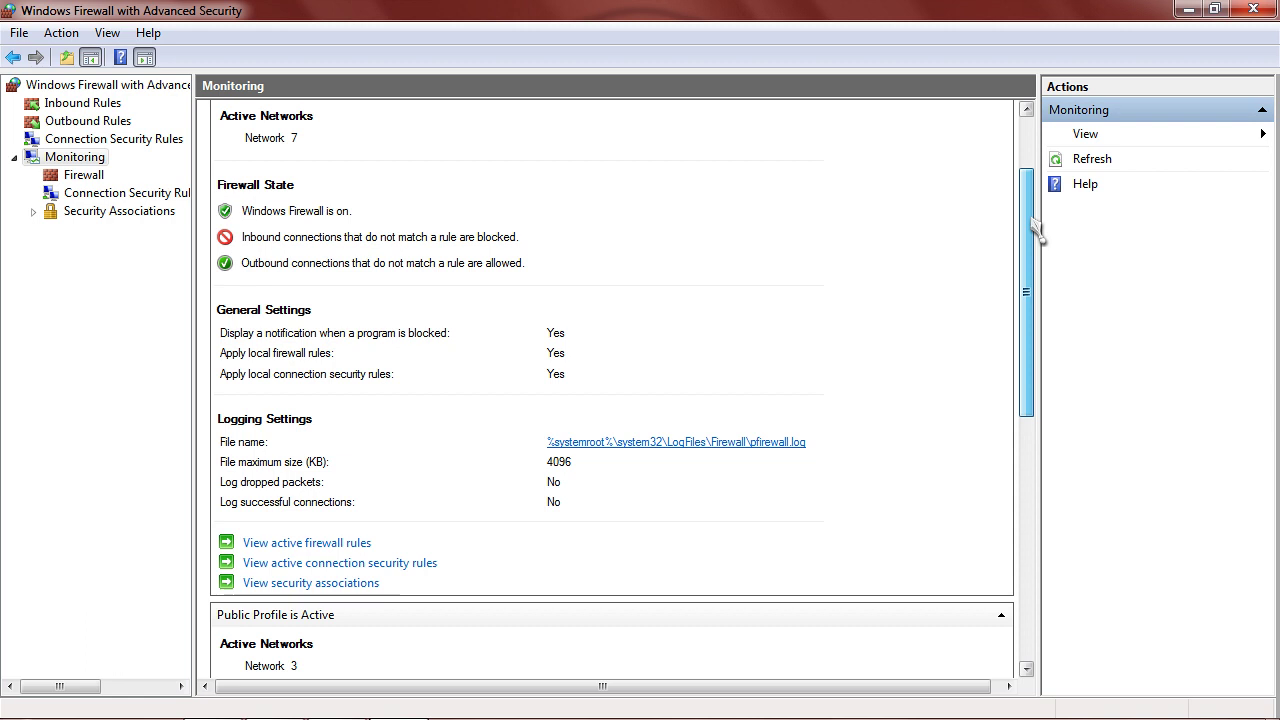
{"action": "scroll", "coordinate": [1036, 290], "scroll_direction": "down", "scroll_amount": 9}
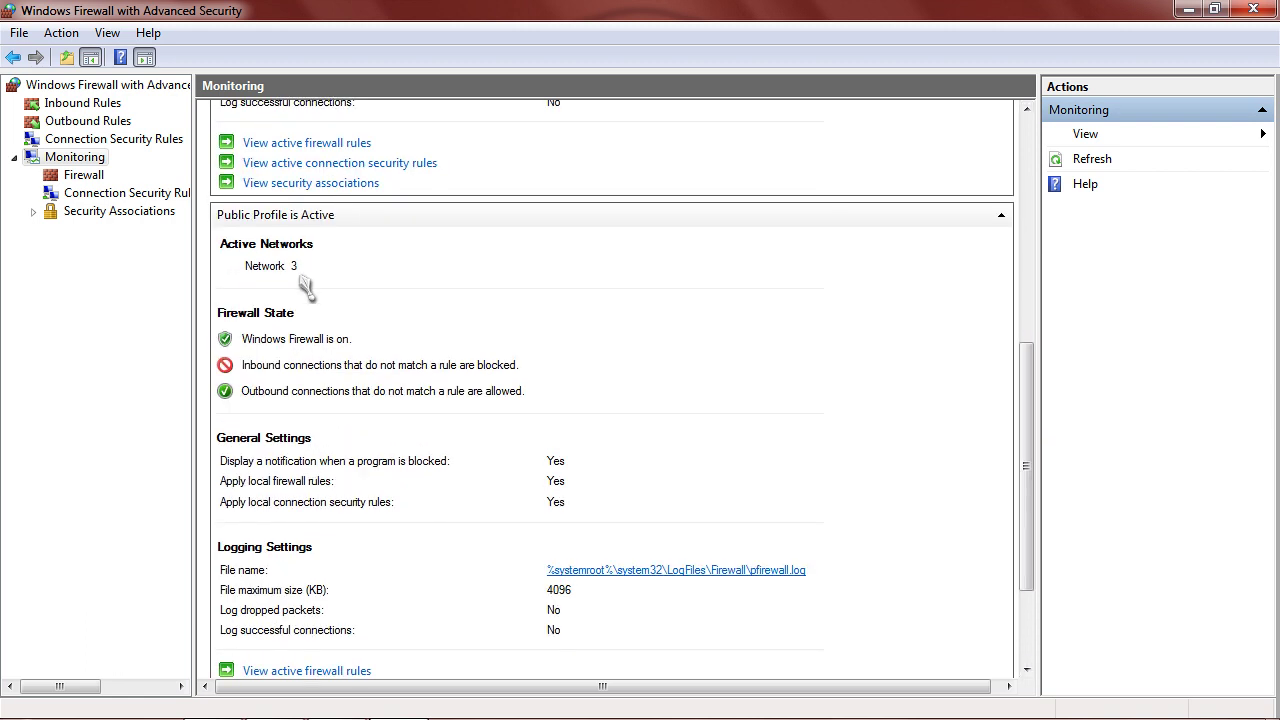
{"action": "left_click_drag", "start_coordinate": [1036, 414], "coordinate": [1034, 480]}
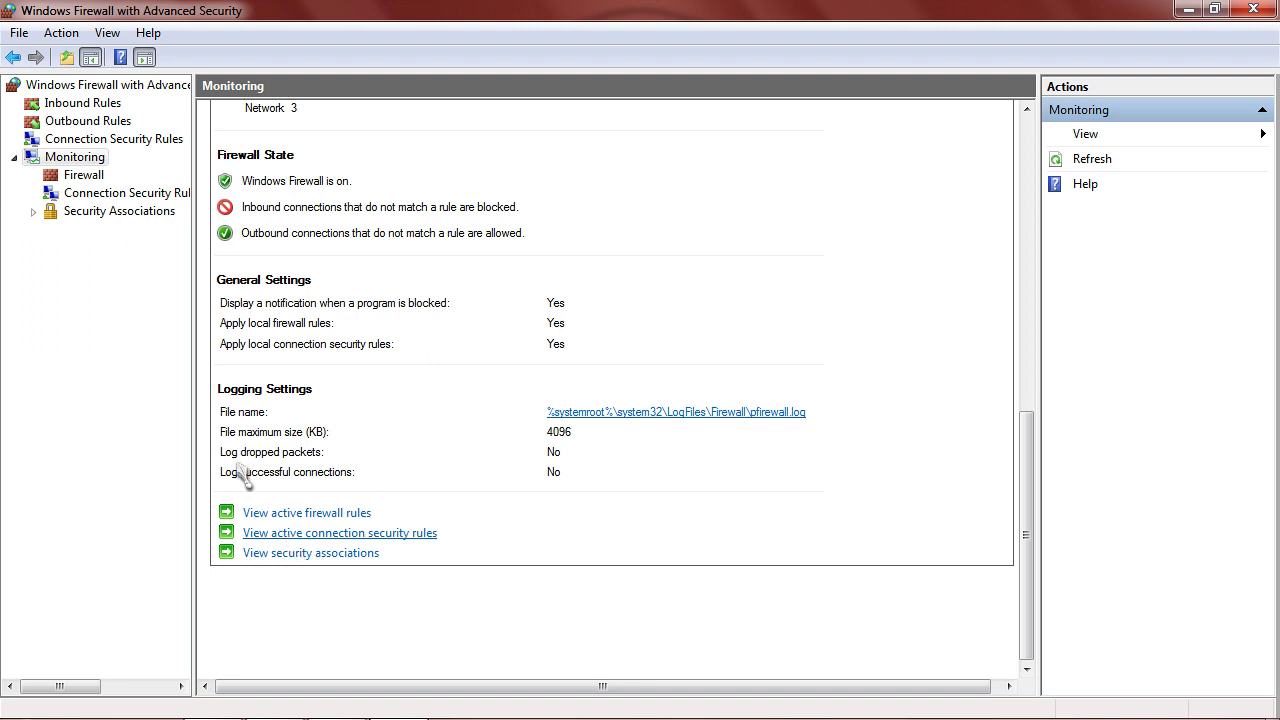
View the active firewall rules and connection security rules under Monitoring, and expand Security Associations to show its modes.
{"action": "left_click", "coordinate": [83, 177]}
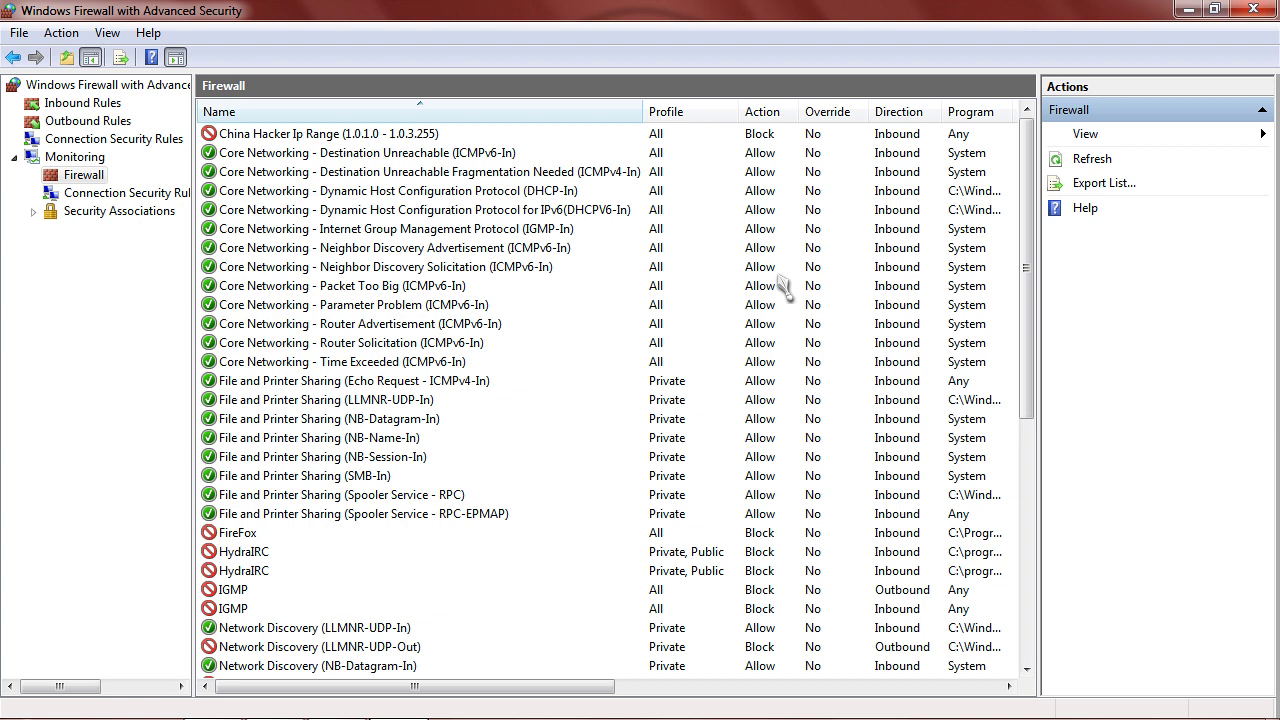
{"action": "left_click", "coordinate": [117, 199]}
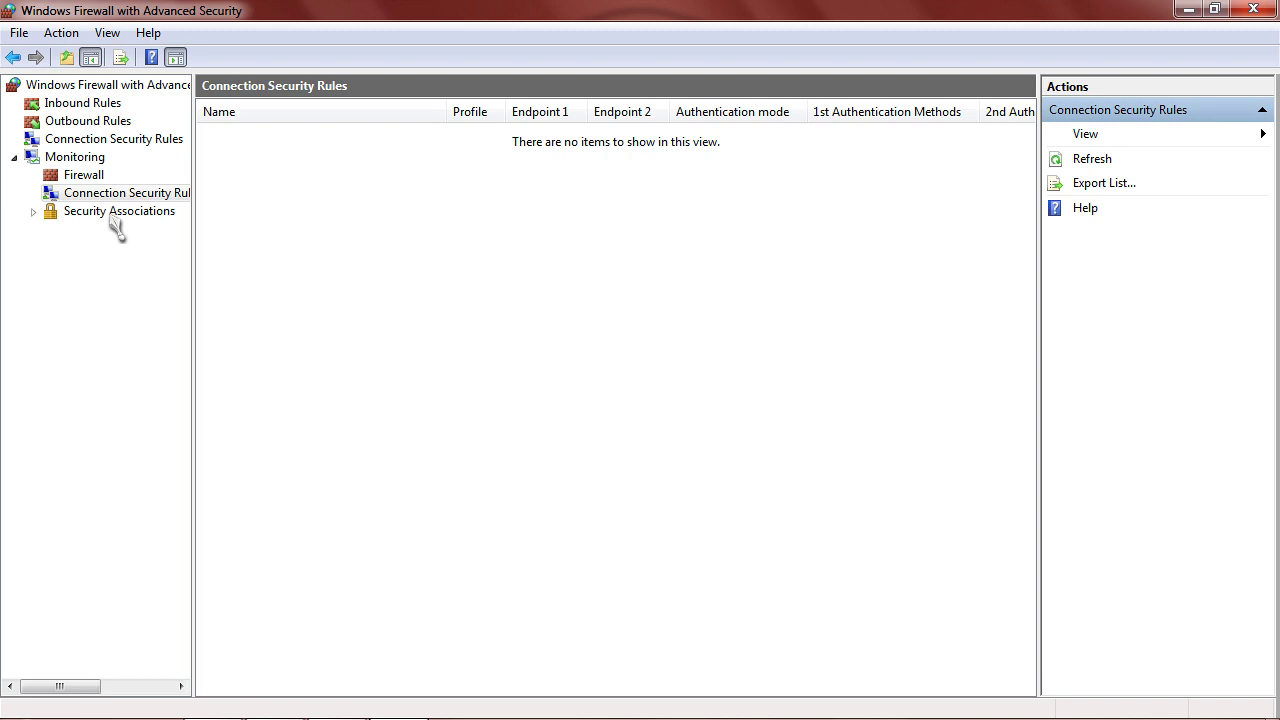
{"action": "left_click", "coordinate": [34, 212]}
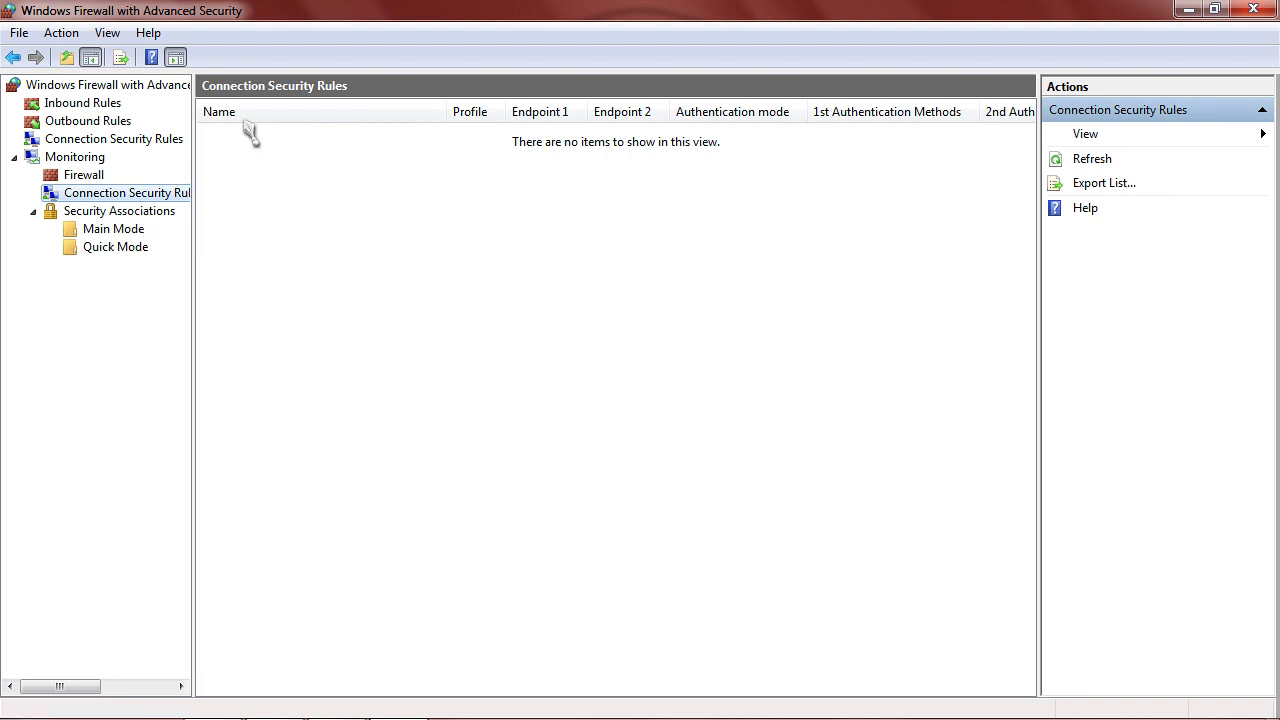
Open the properties of the local computer's firewall and check the available inbound and outbound connection options for the domain profile.
{"action": "left_click", "coordinate": [131, 90]}
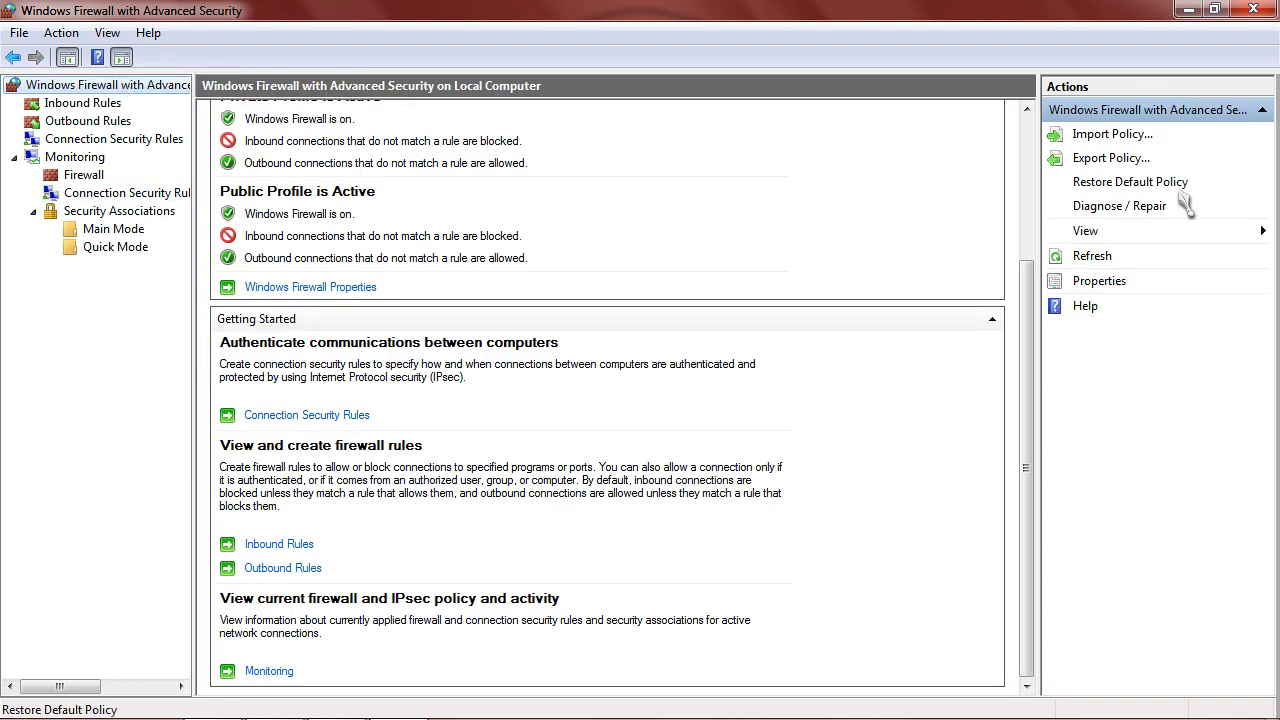
{"action": "left_click", "coordinate": [1100, 282]}
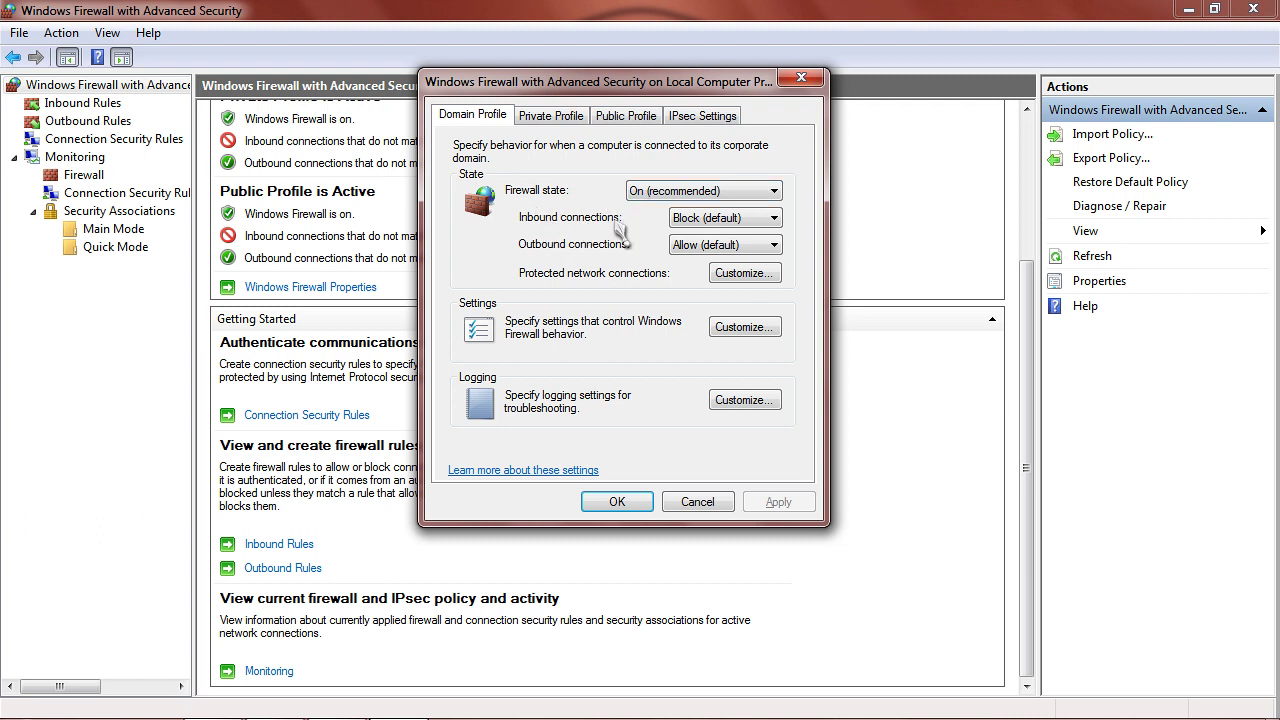
{"action": "left_click", "coordinate": [765, 228]}
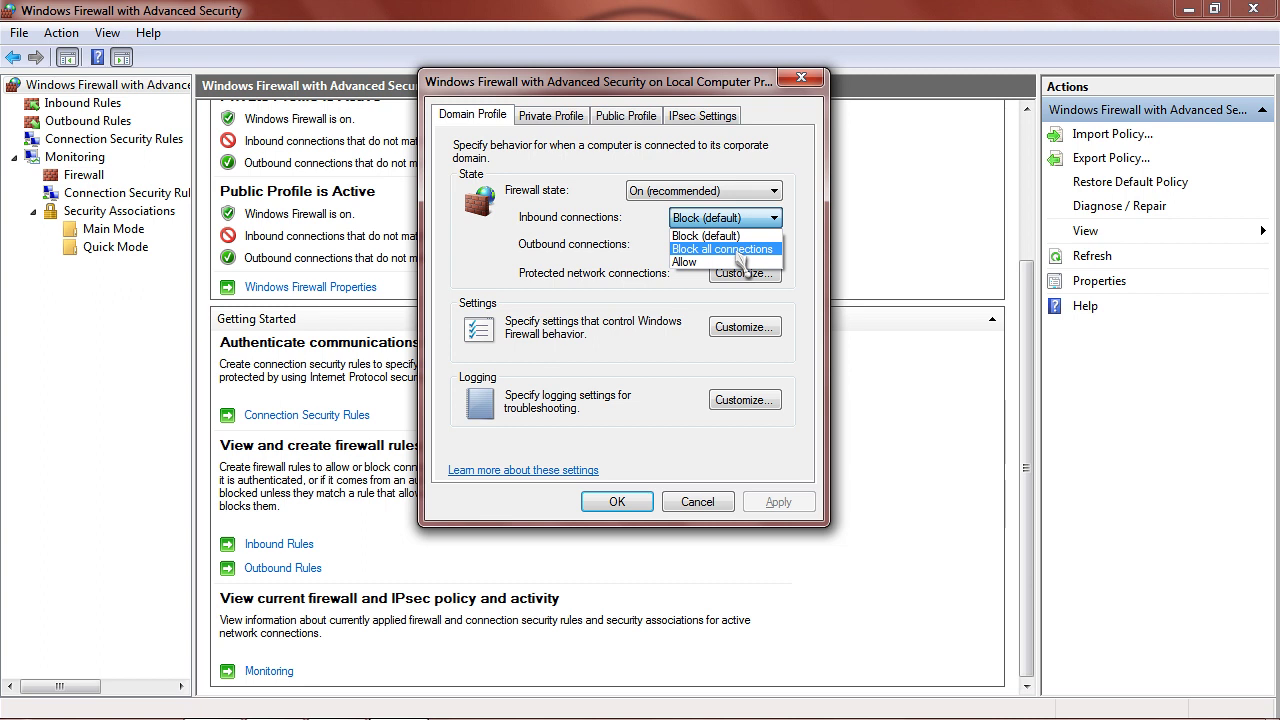
{"action": "left_click", "coordinate": [653, 242]}
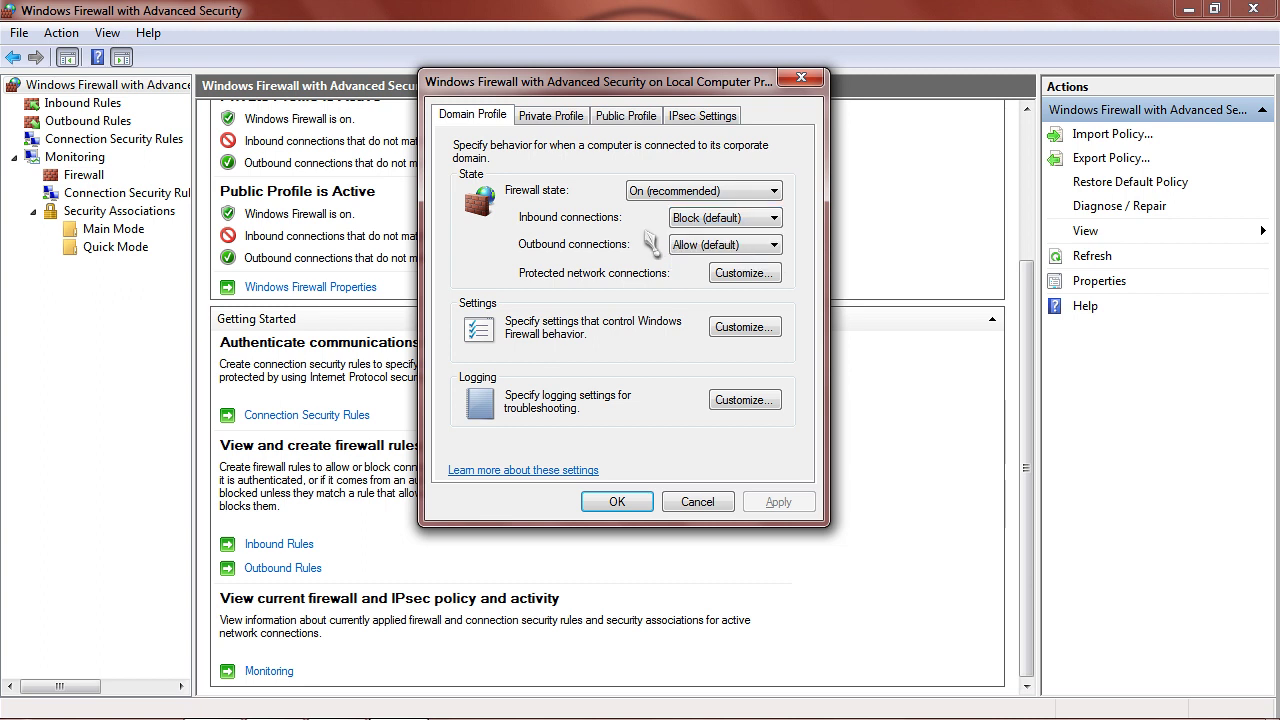
{"action": "left_click", "coordinate": [771, 247]}
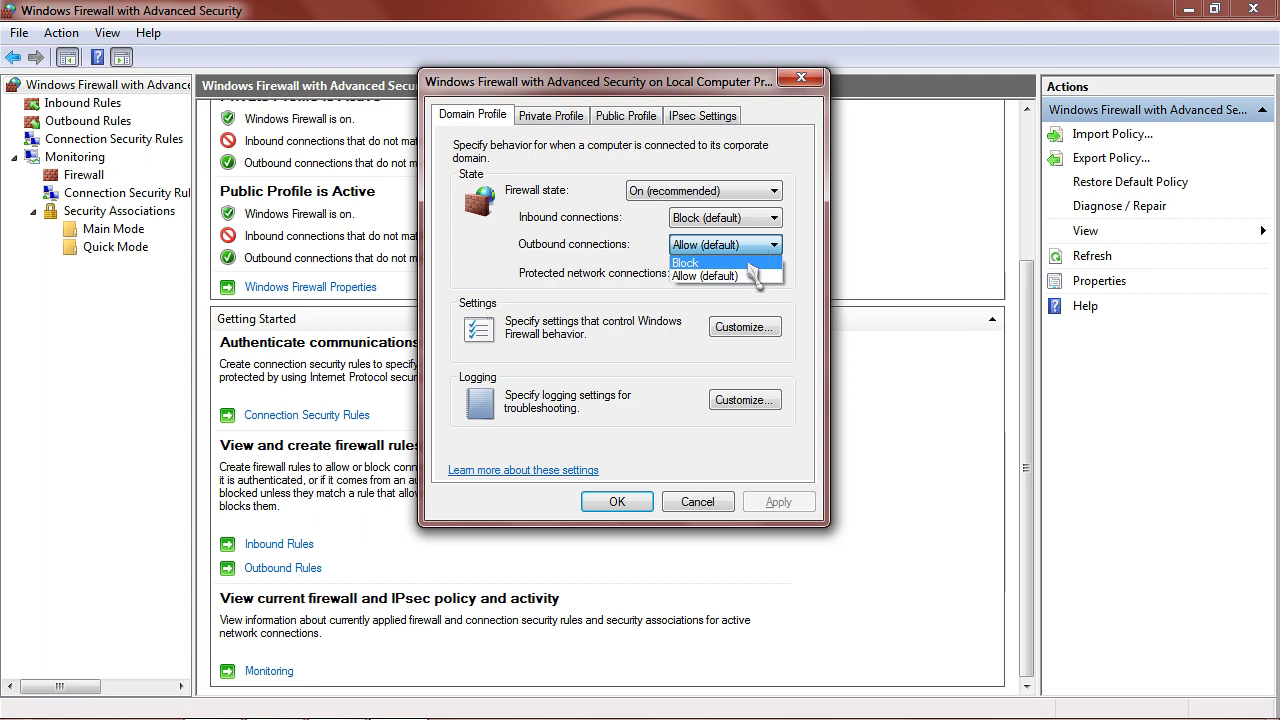
{"action": "left_click", "coordinate": [645, 246]}
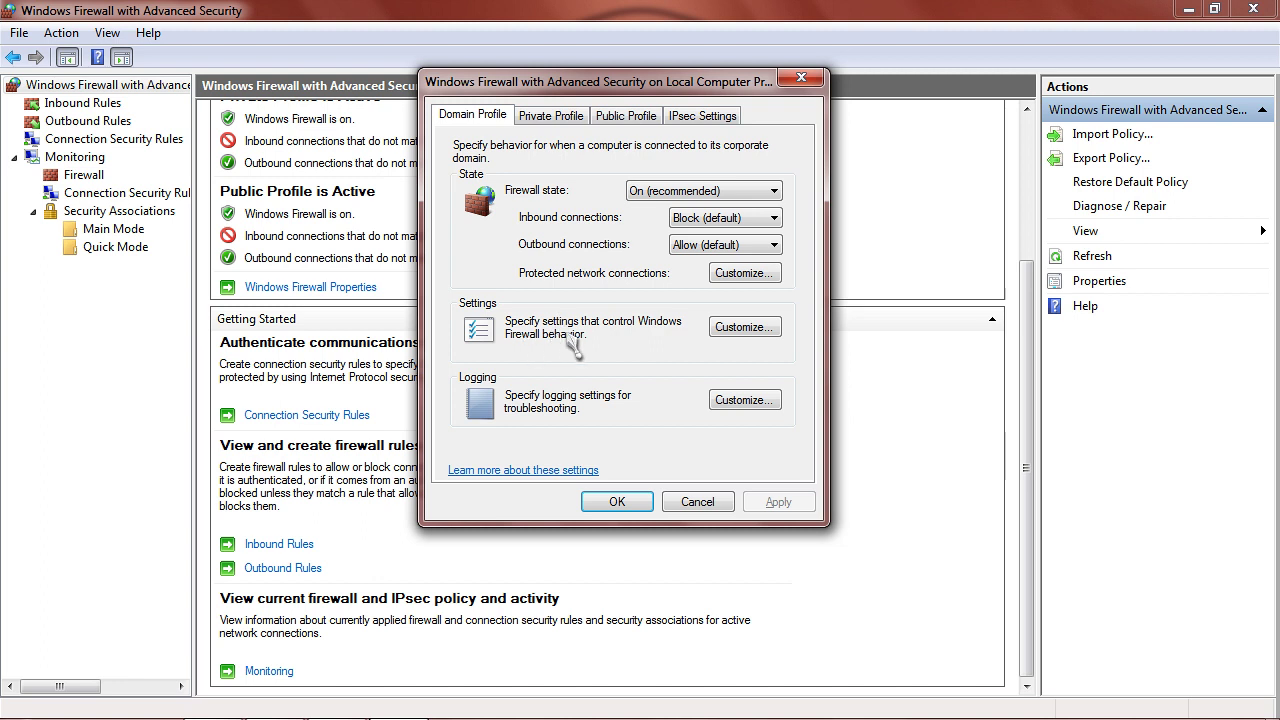
Open the domain profile's firewall behavior settings, check the unicast response options, and cancel without saving.
{"action": "left_click", "coordinate": [741, 328]}
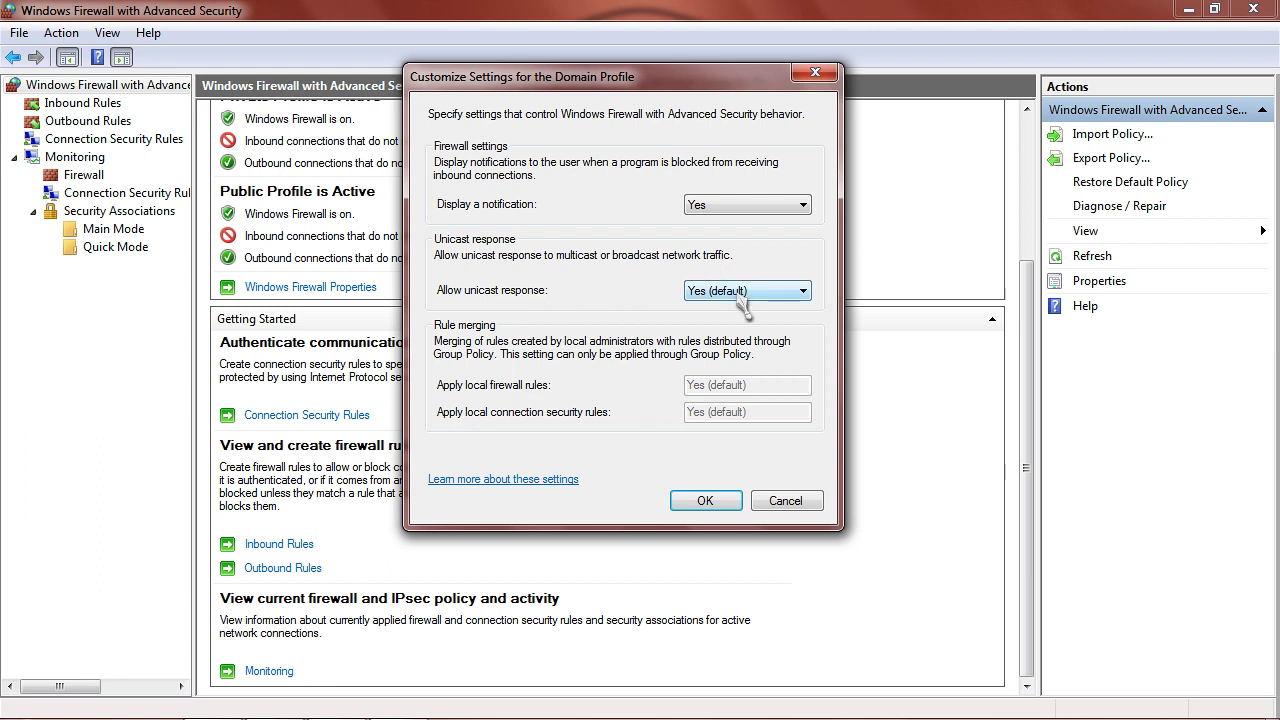
{"action": "left_click", "coordinate": [770, 291]}
{"action": "left_click", "coordinate": [735, 308]}
{"action": "left_click", "coordinate": [785, 503]}
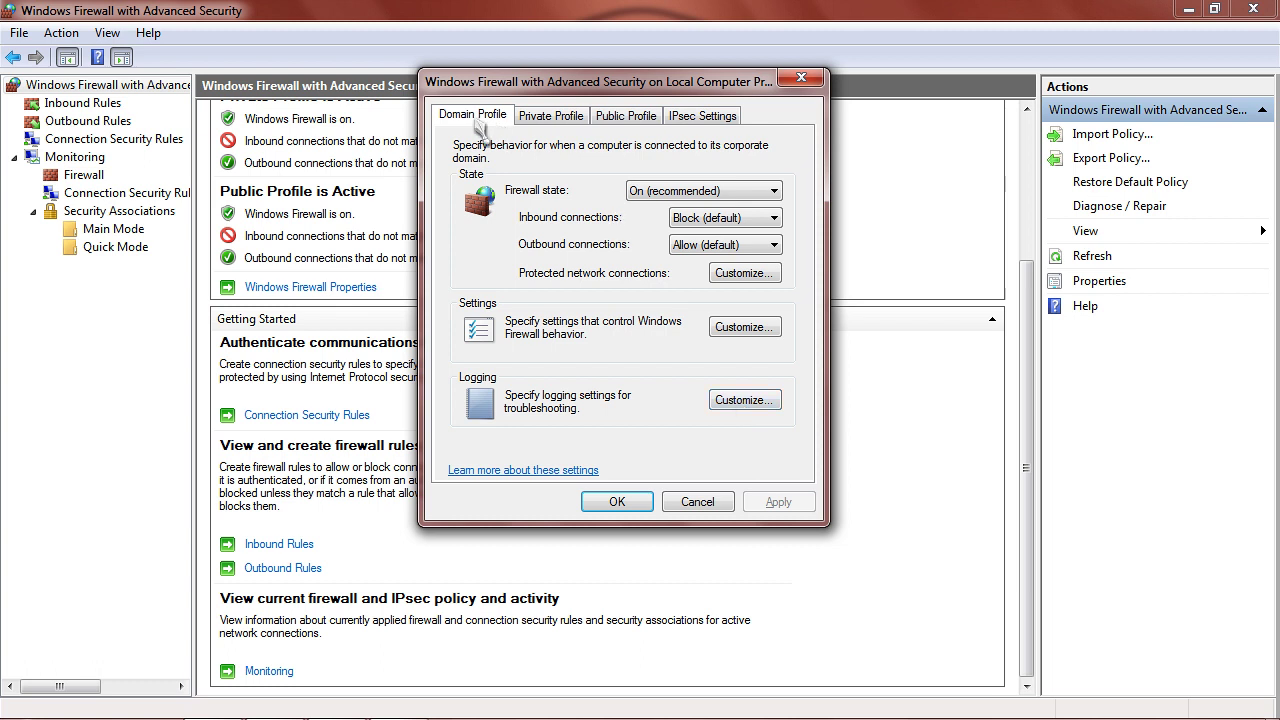
Open the domain profile's logging settings, check the options for dropped packets and successful connections, and cancel without saving.
{"action": "left_click", "coordinate": [745, 400]}
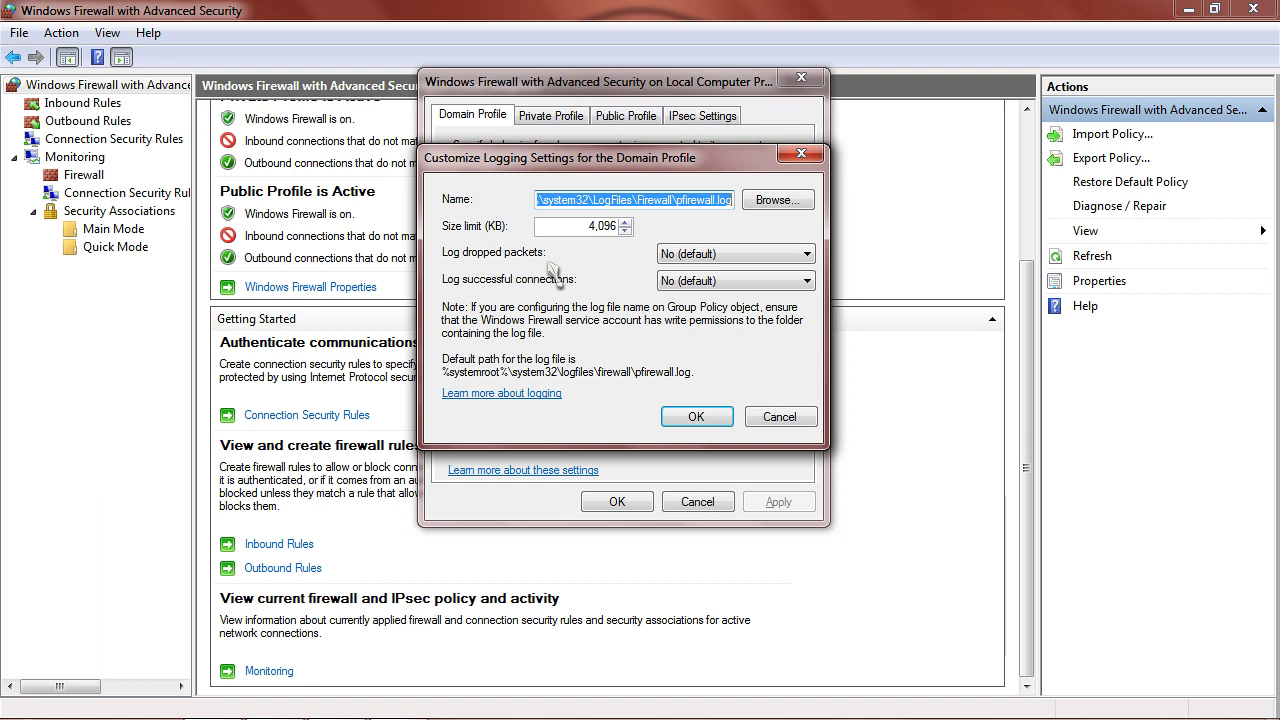
{"action": "left_click", "coordinate": [733, 256]}
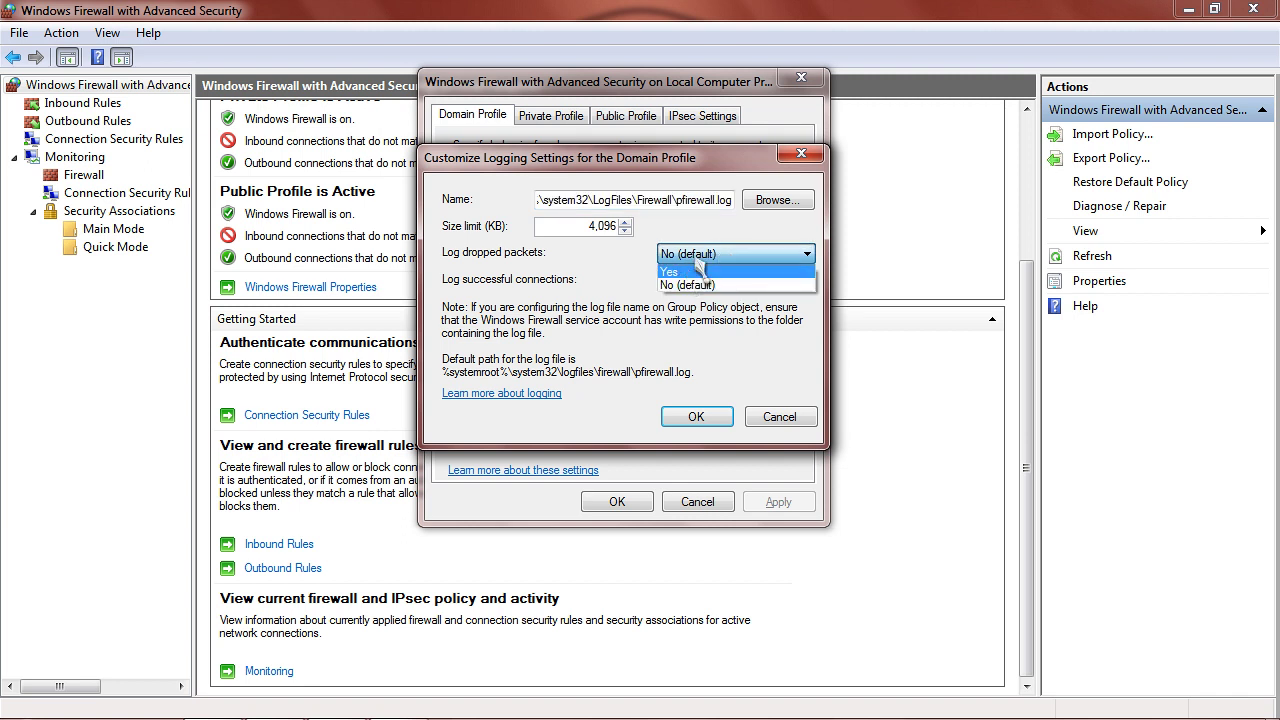
{"action": "left_click", "coordinate": [706, 234]}
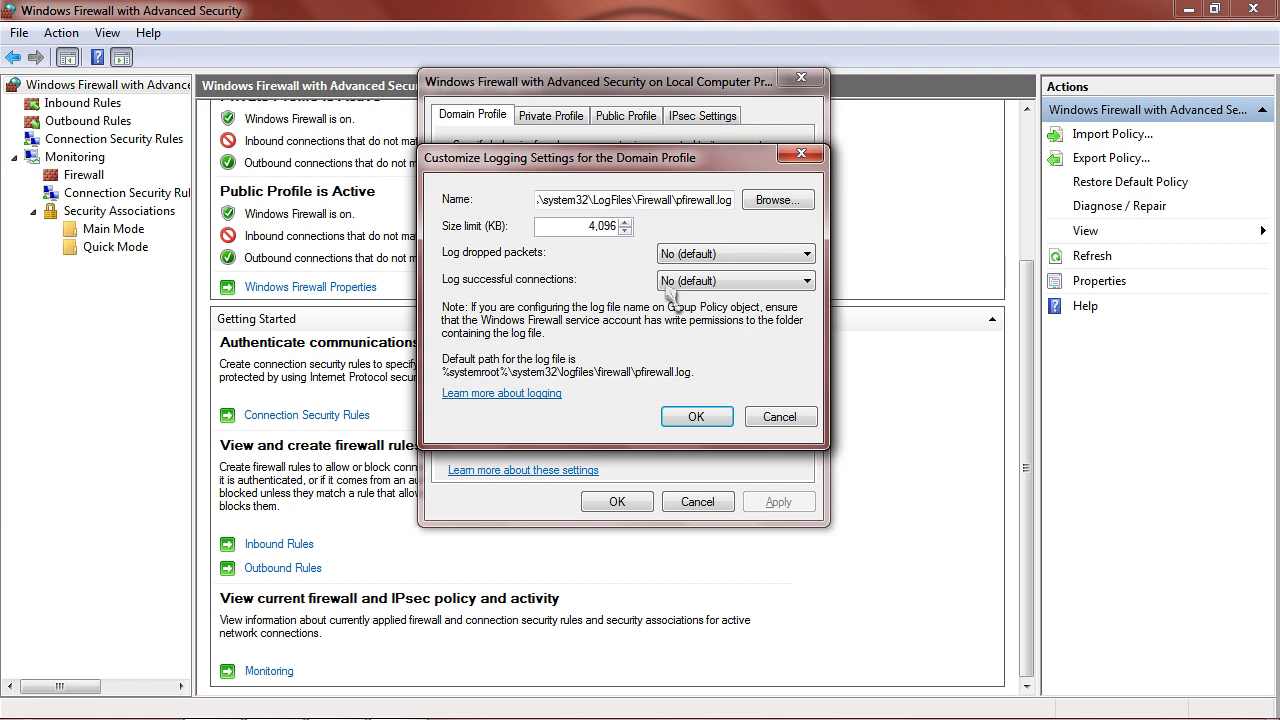
{"action": "left_click", "coordinate": [727, 286]}
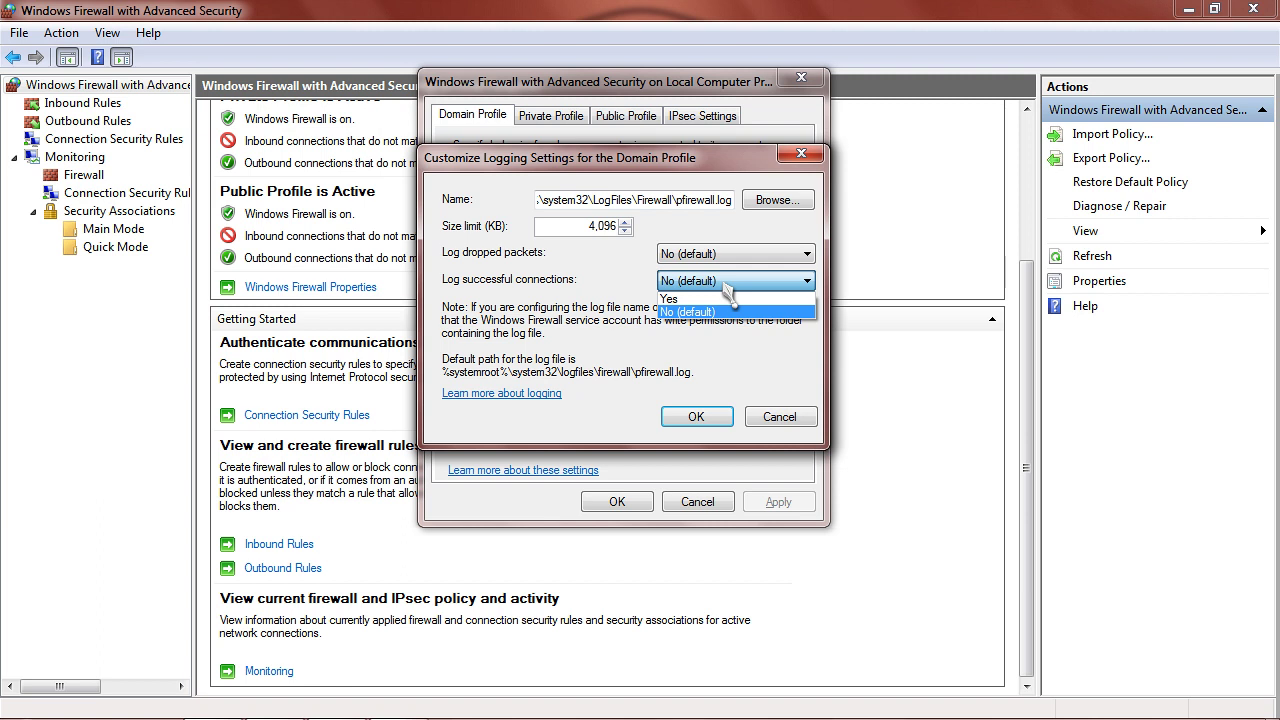
{"action": "left_click", "coordinate": [620, 285]}
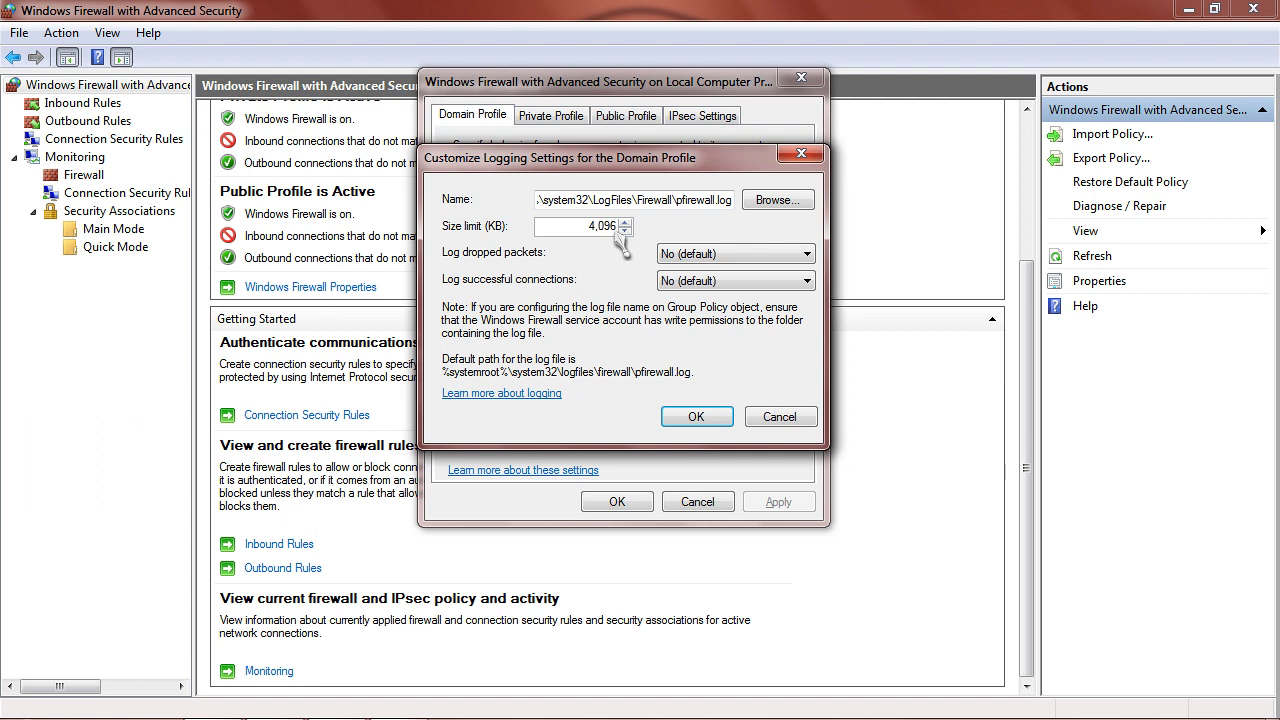
{"action": "left_click", "coordinate": [772, 417]}
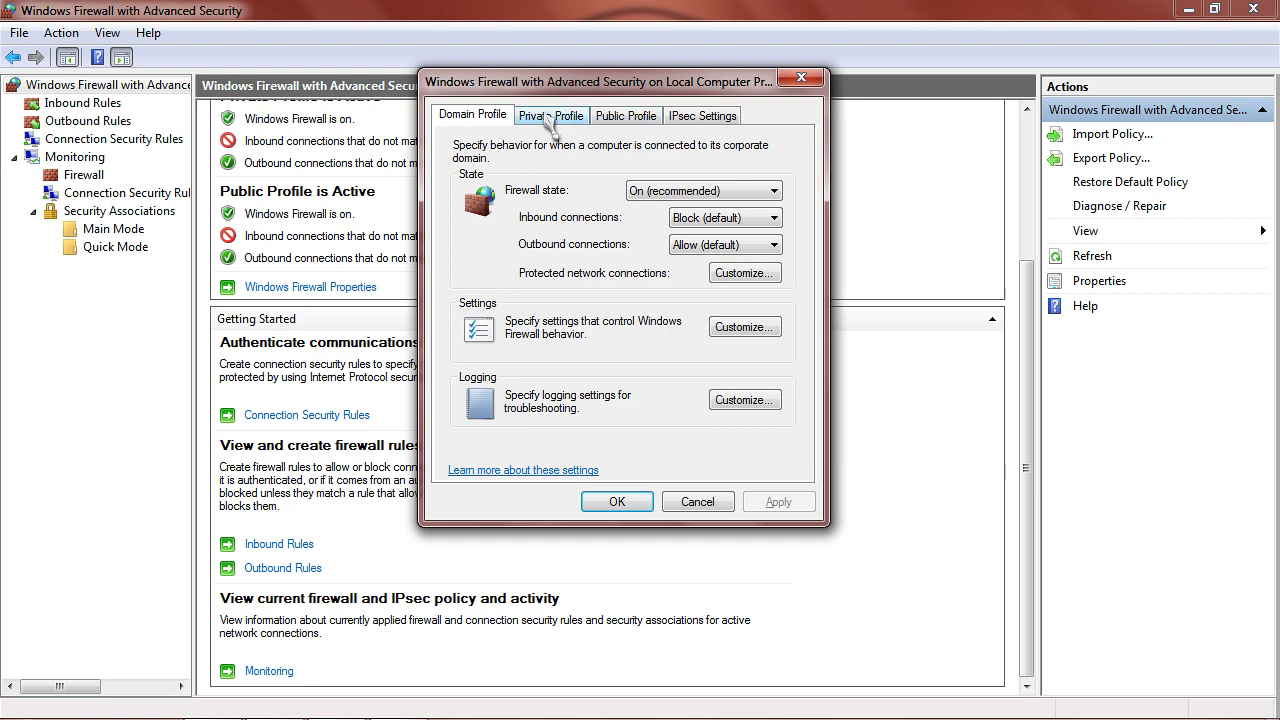
Review the private profile, public profile and IPsec settings in the firewall properties, and close the properties.
{"action": "left_click", "coordinate": [548, 118]}
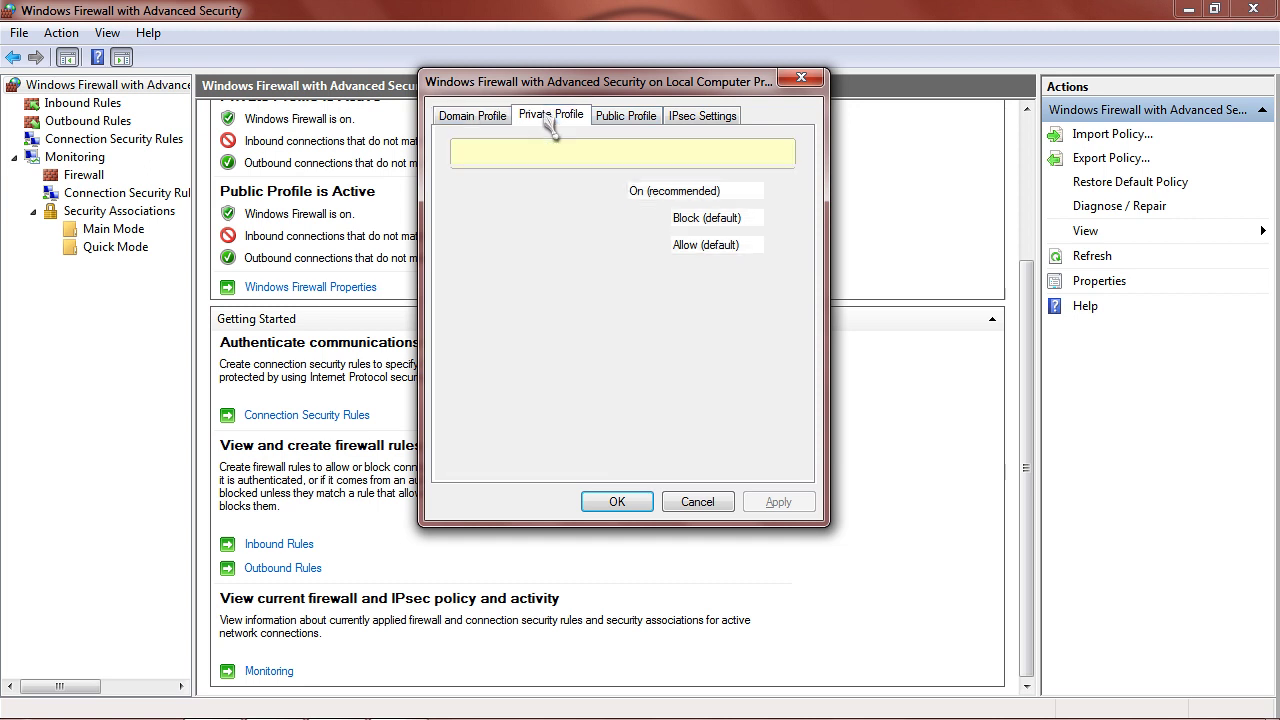
{"action": "left_click", "coordinate": [492, 119]}
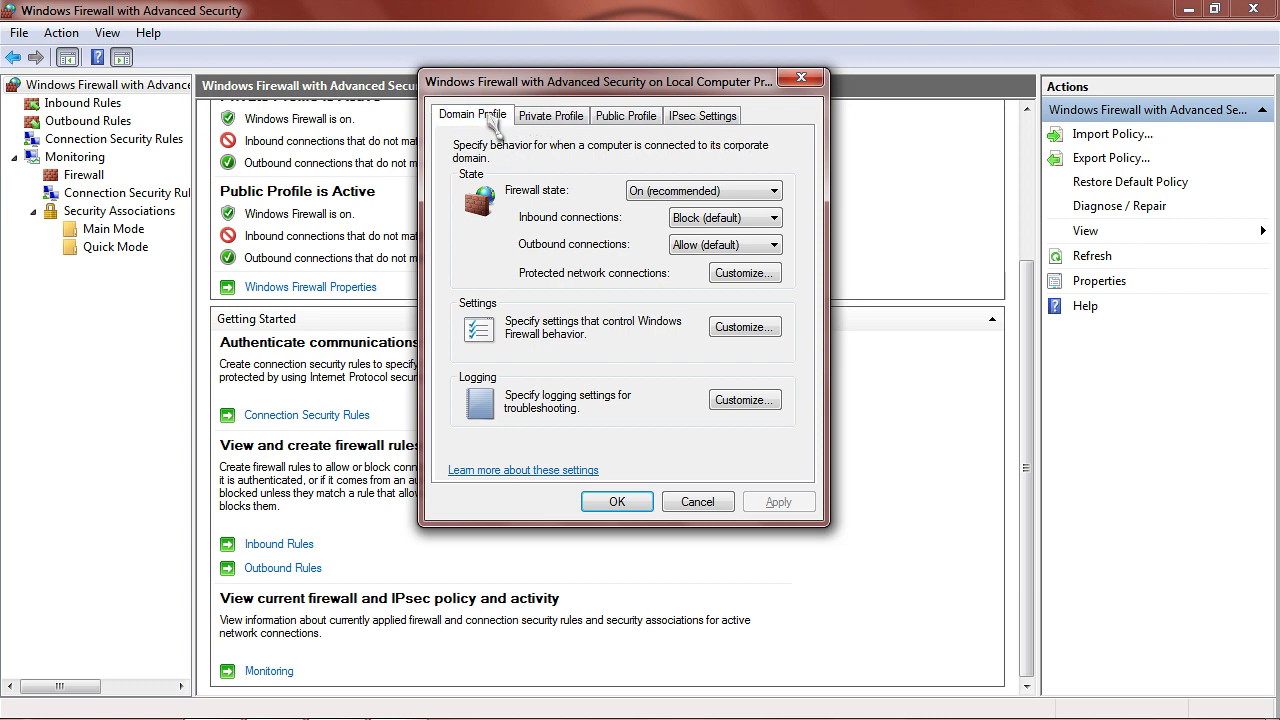
{"action": "left_click", "coordinate": [537, 118]}
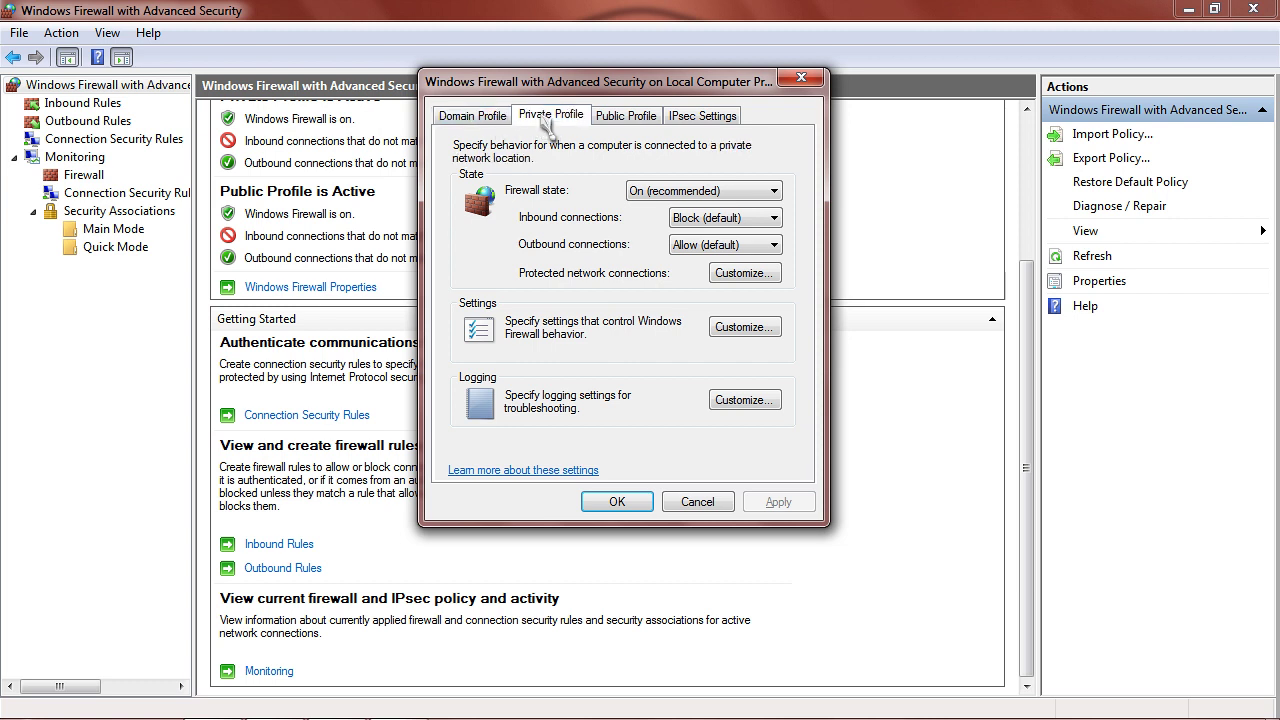
{"action": "left_click", "coordinate": [620, 117]}
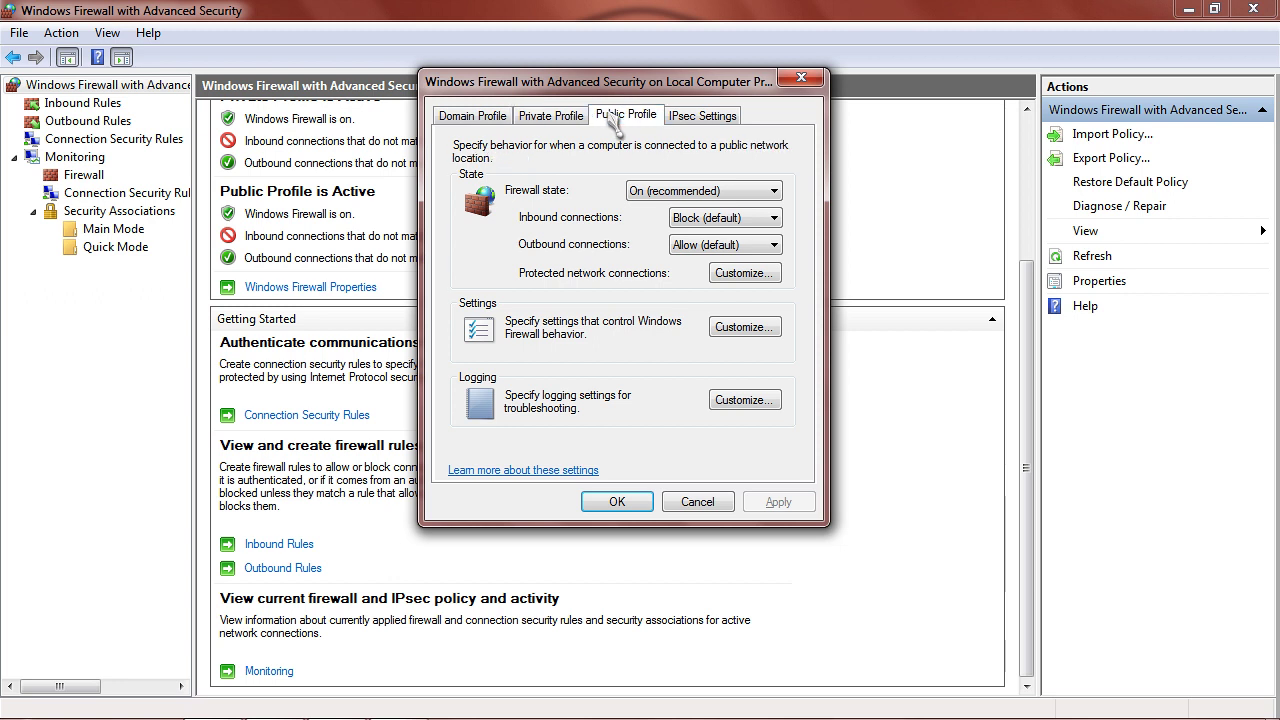
{"action": "left_click", "coordinate": [703, 118]}
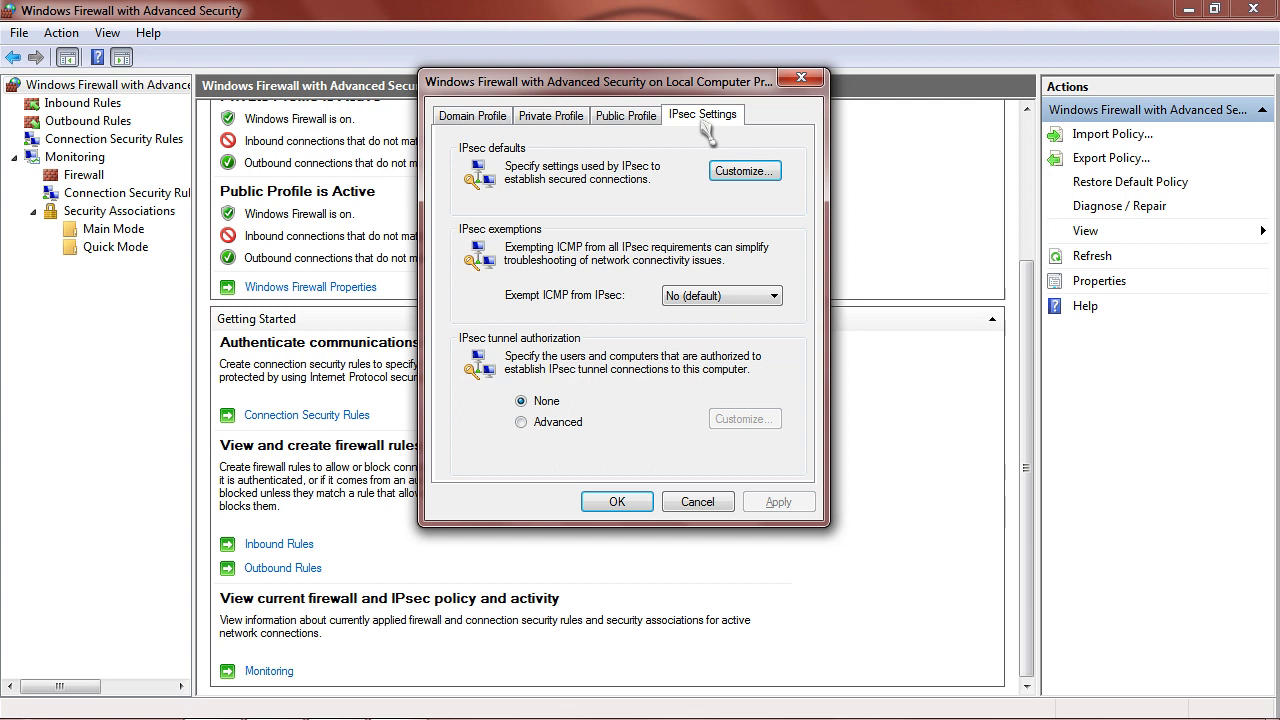
{"action": "left_click", "coordinate": [640, 508]}
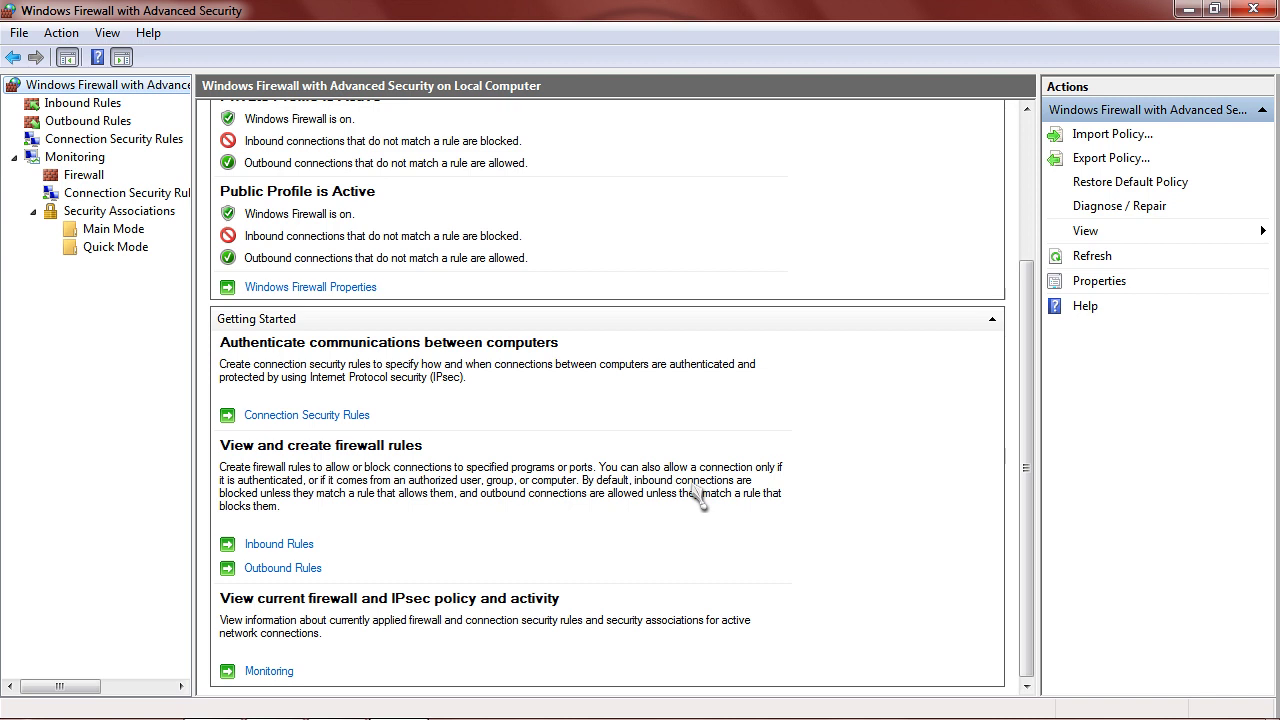
View the active firewall rules under Monitoring, return to the local computer's firewall overview and check the available policy actions.
{"action": "left_click", "coordinate": [84, 174]}
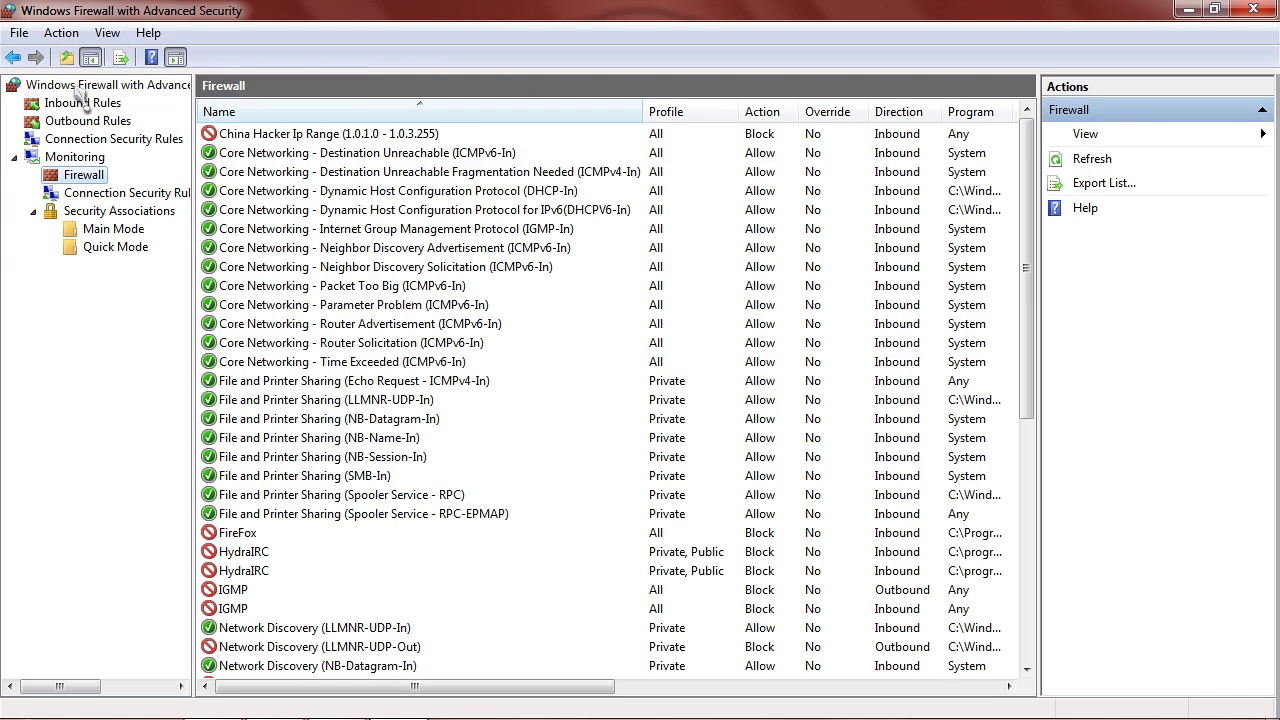
{"action": "left_click", "coordinate": [80, 88]}
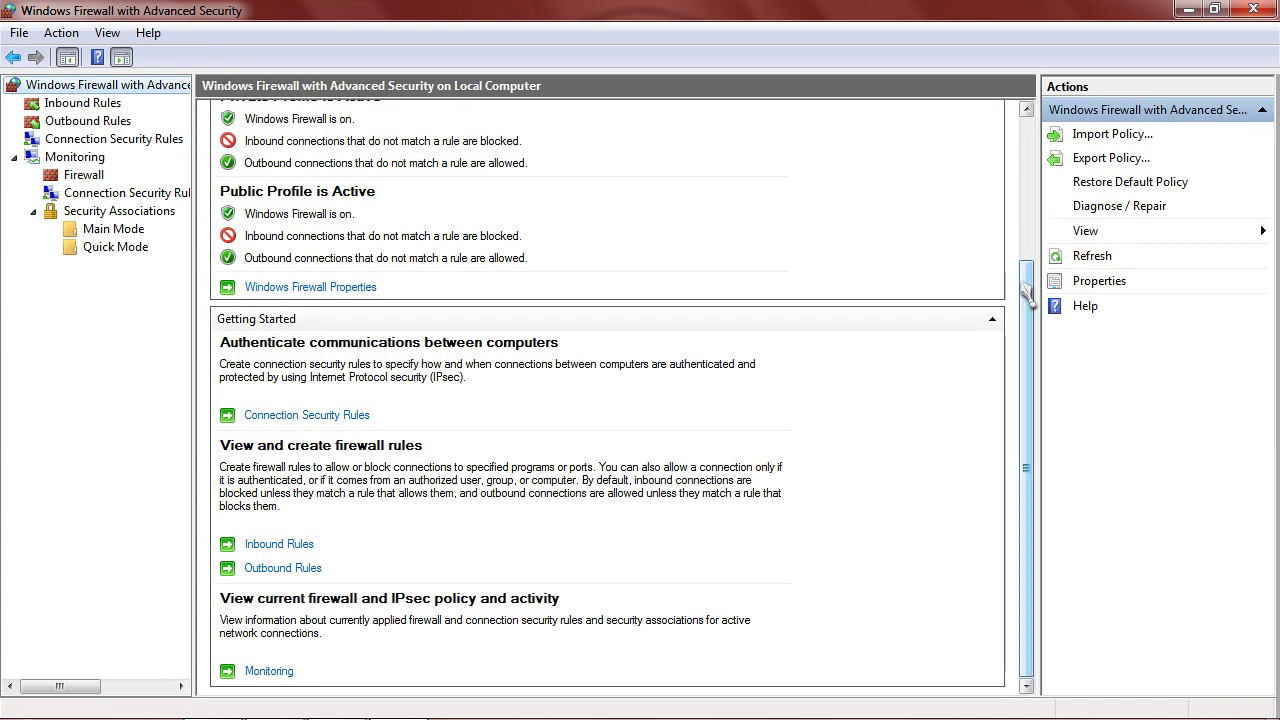
{"action": "left_click_drag", "start_coordinate": [1027, 290], "coordinate": [1027, 150]}
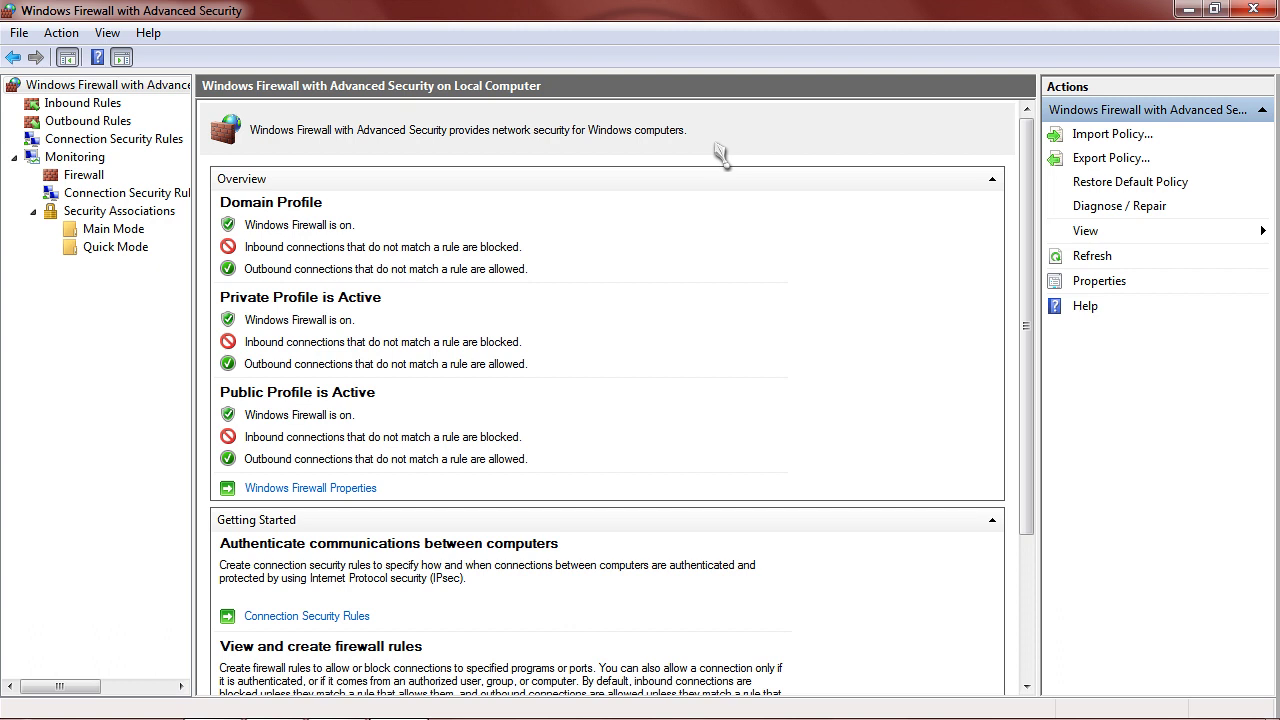
{"action": "left_click", "coordinate": [62, 33]}
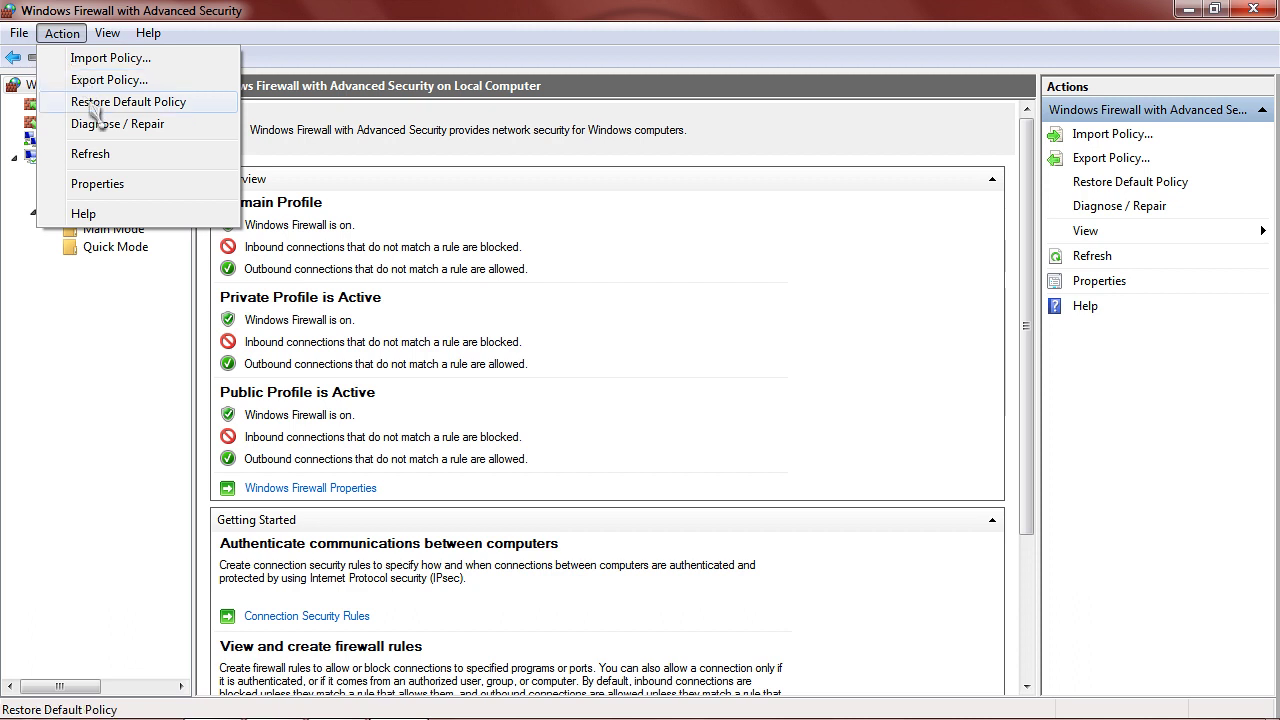
{"action": "left_click", "coordinate": [117, 7]}
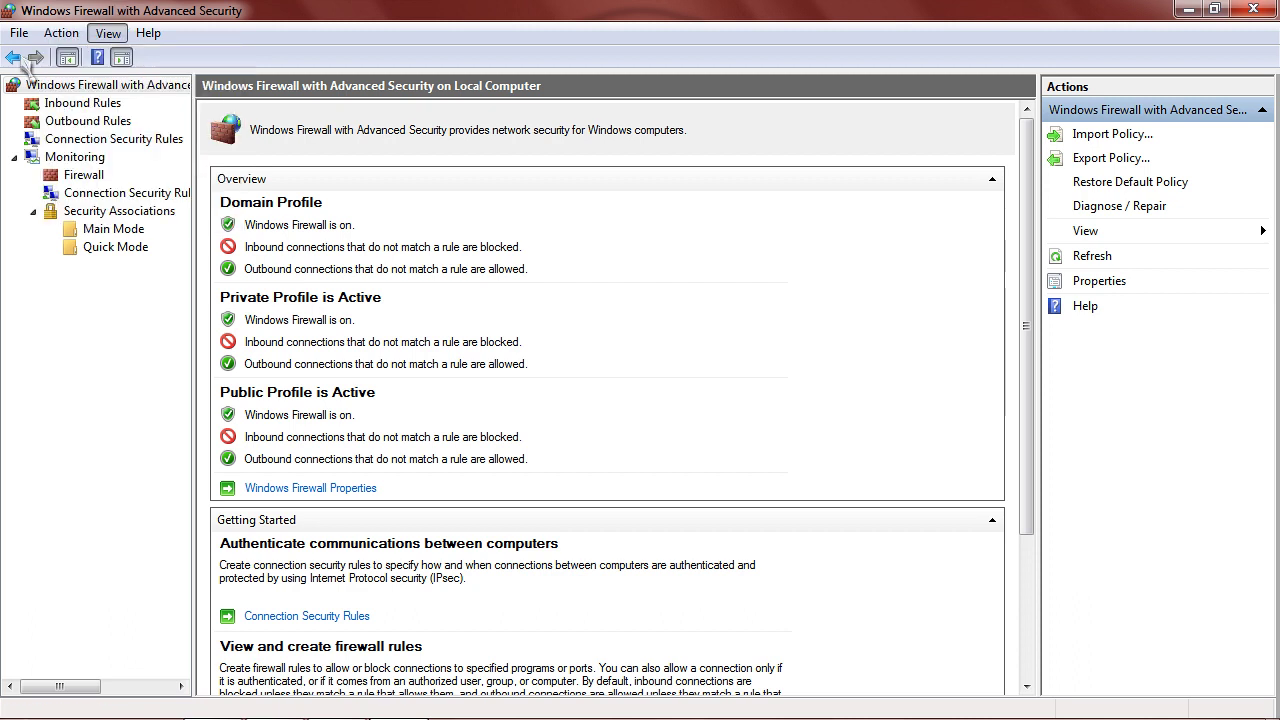
Look at the restore defaults option on the Control Panel's Windows Firewall page, and switch back to Advanced Security to view the inbound rules.
{"action": "left_click", "coordinate": [1189, 9]}
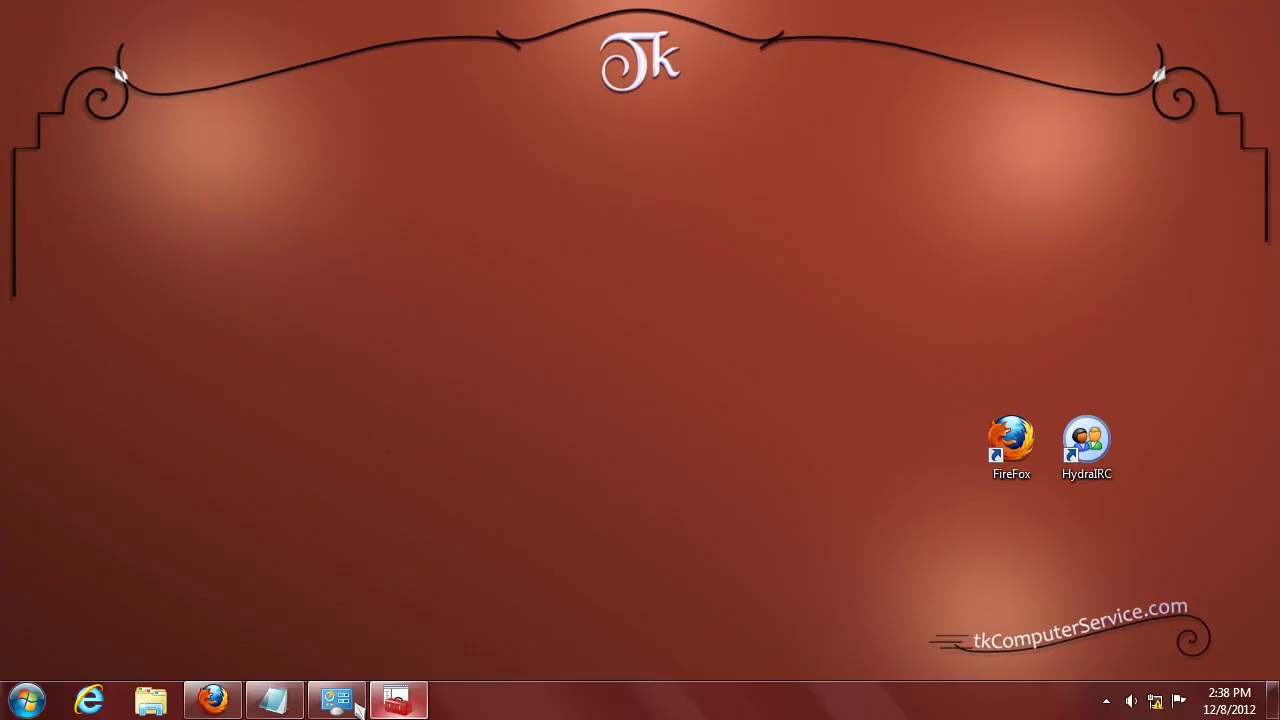
{"action": "left_click", "coordinate": [336, 700]}
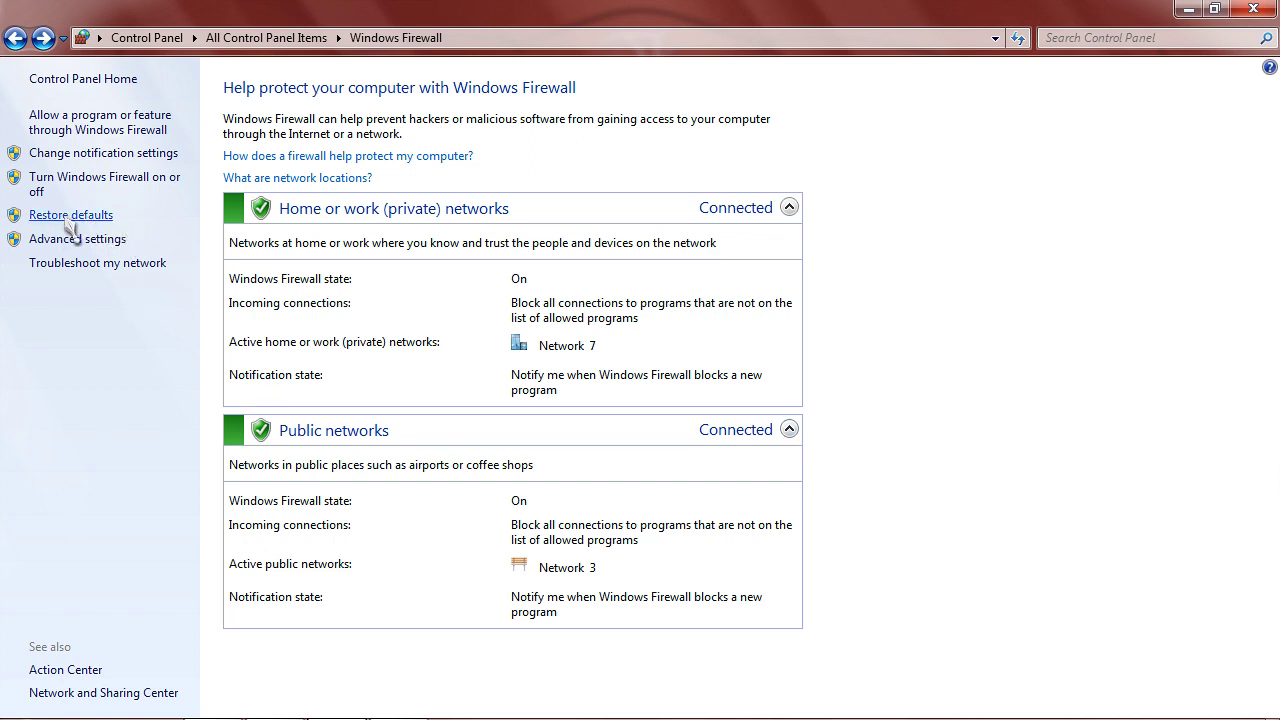
{"action": "left_click", "coordinate": [1189, 11]}
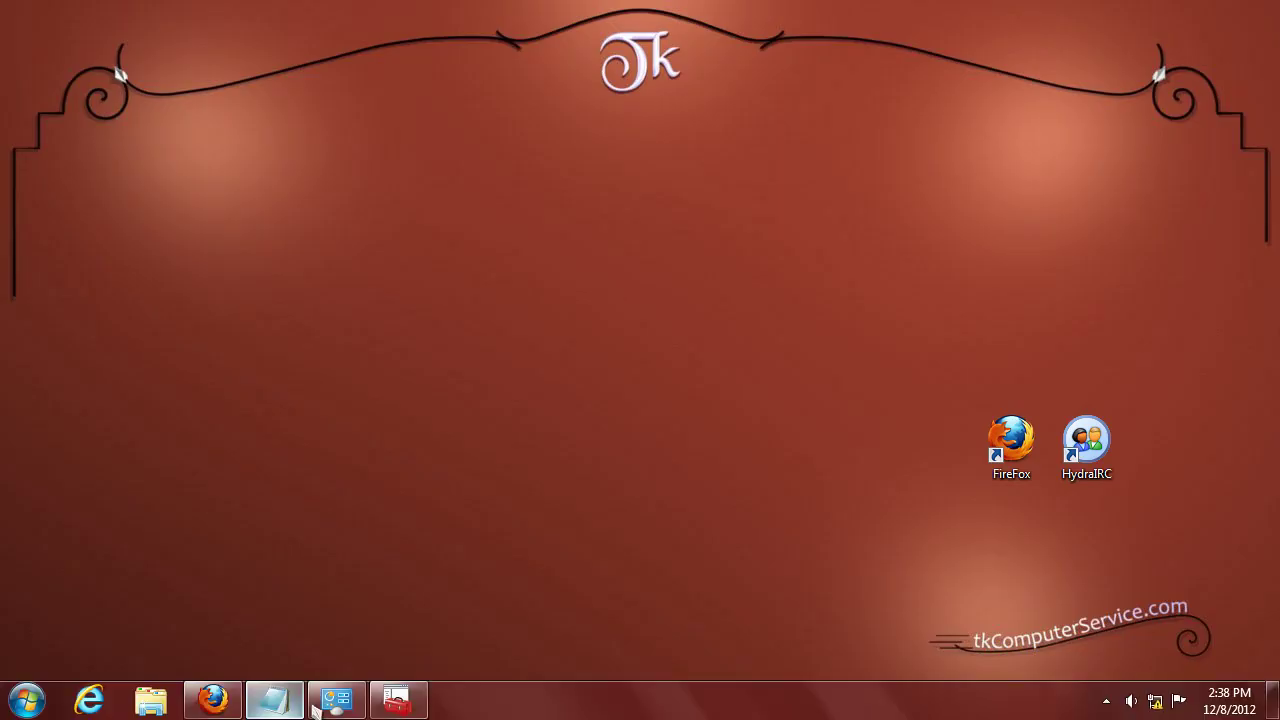
{"action": "left_click", "coordinate": [398, 700]}
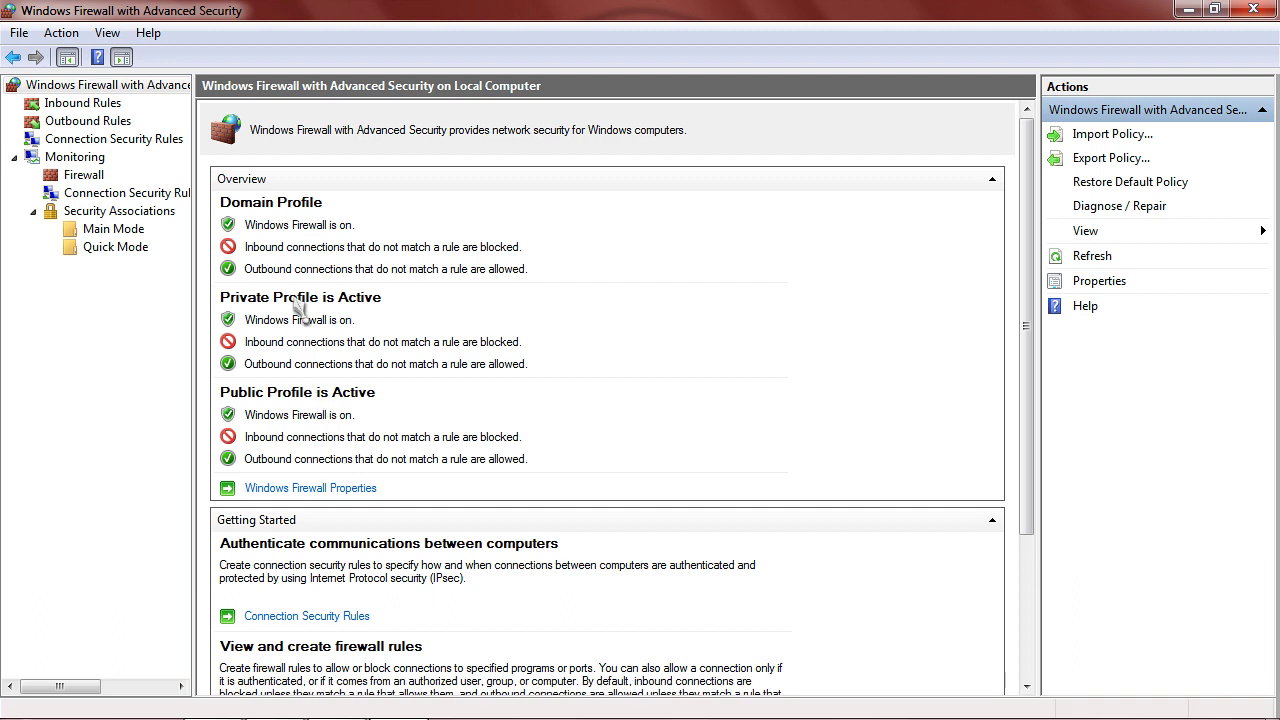
{"action": "left_click", "coordinate": [62, 103]}
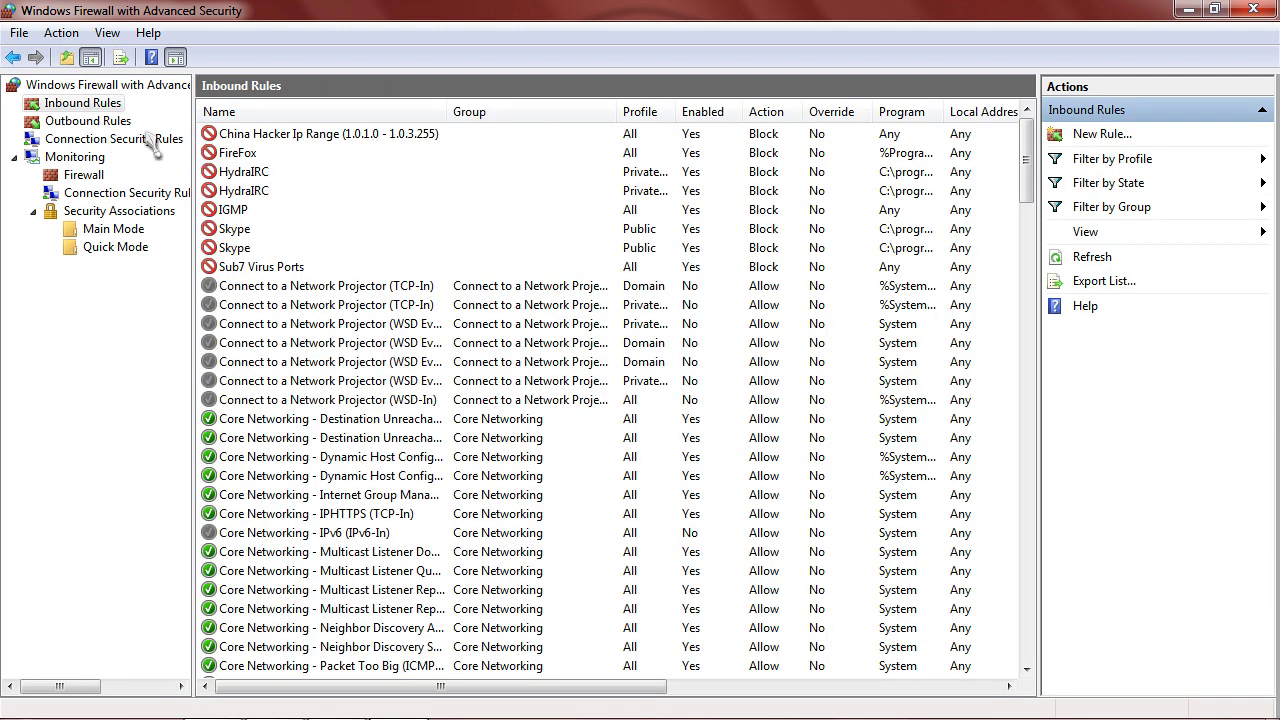
Export the local computer's firewall policy to the Desktop as the policy file backed_up_firewall_rules.
{"action": "left_click", "coordinate": [70, 87]}
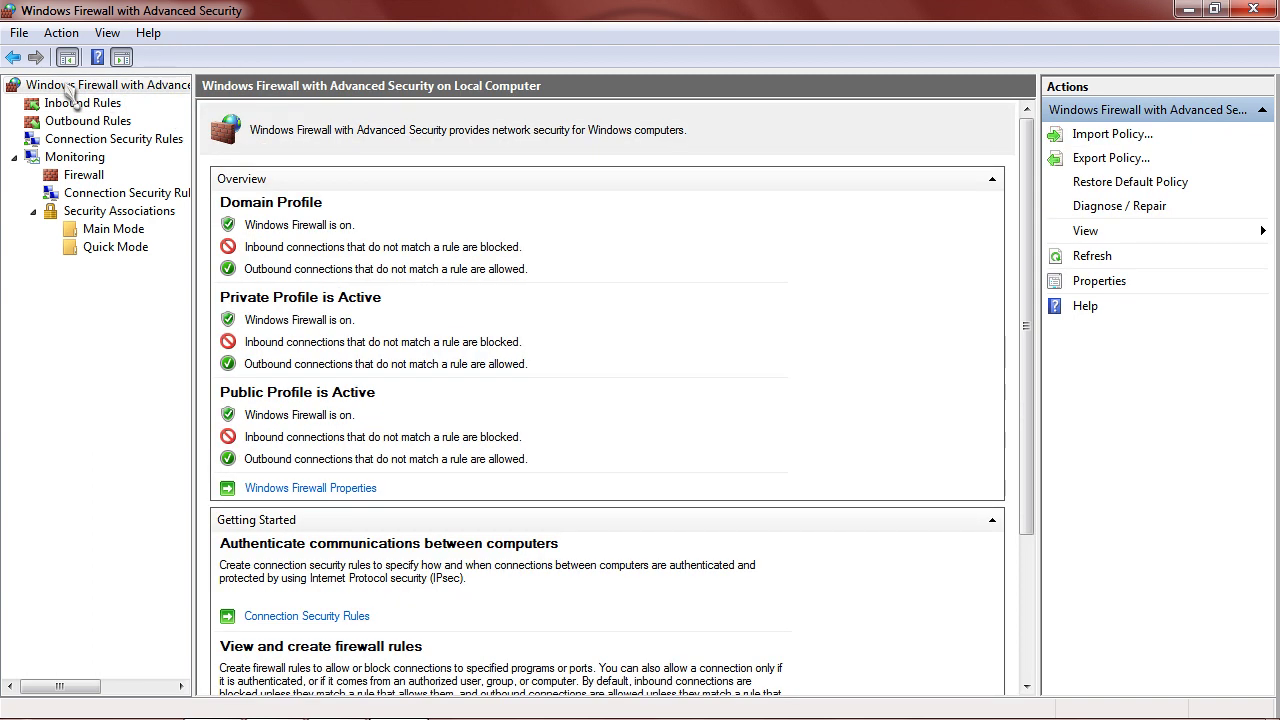
{"action": "left_click", "coordinate": [64, 34]}
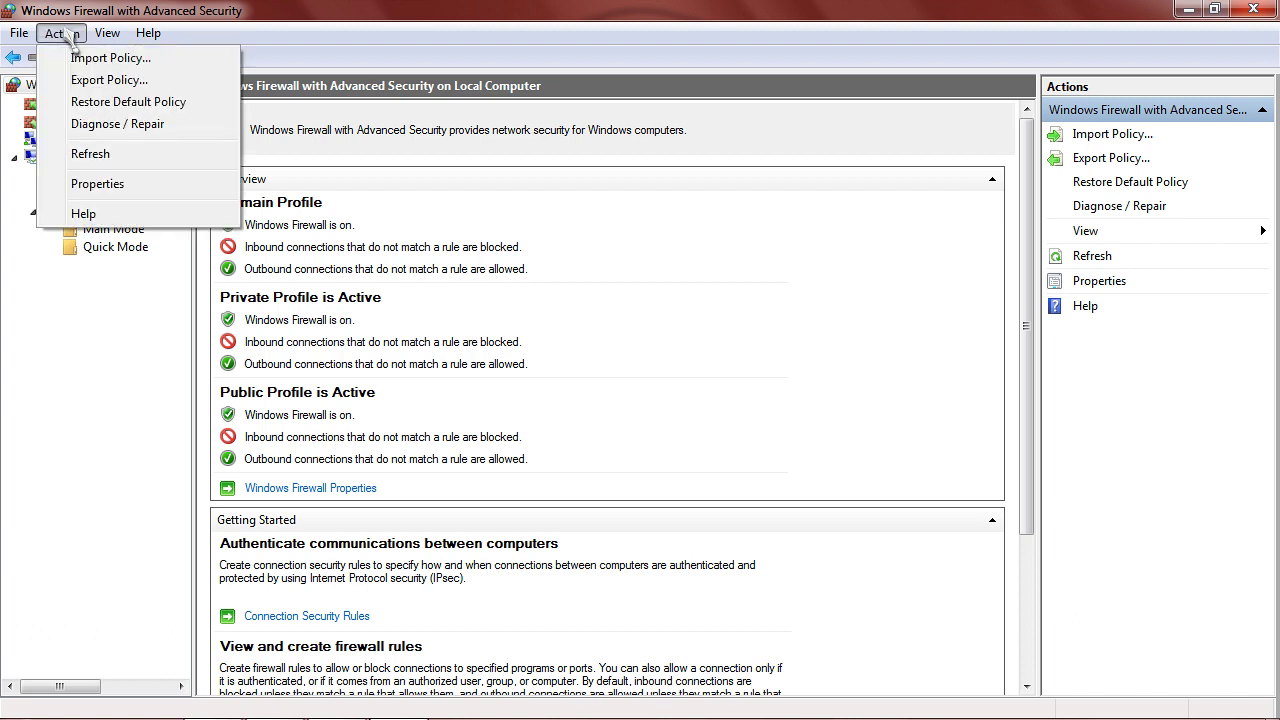
{"action": "left_click", "coordinate": [121, 89]}
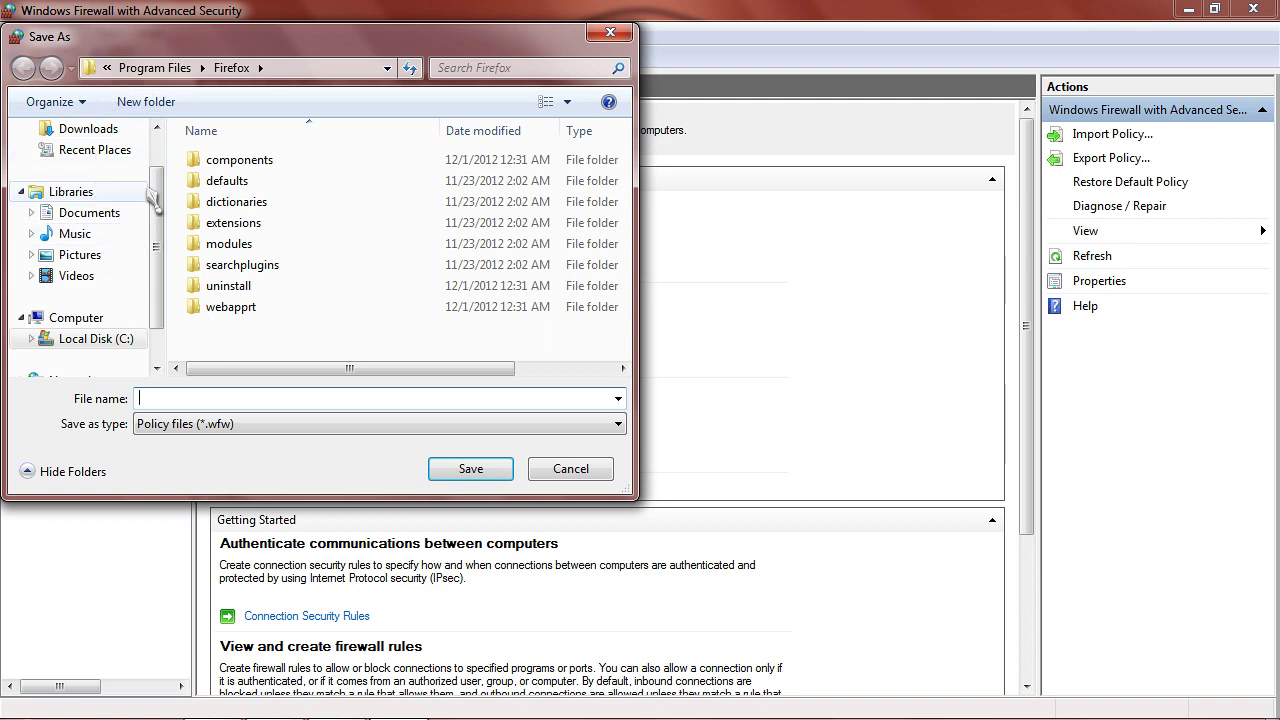
{"action": "scroll", "coordinate": [85, 185], "scroll_direction": "up", "scroll_amount": 1}
{"action": "left_click", "coordinate": [80, 162]}
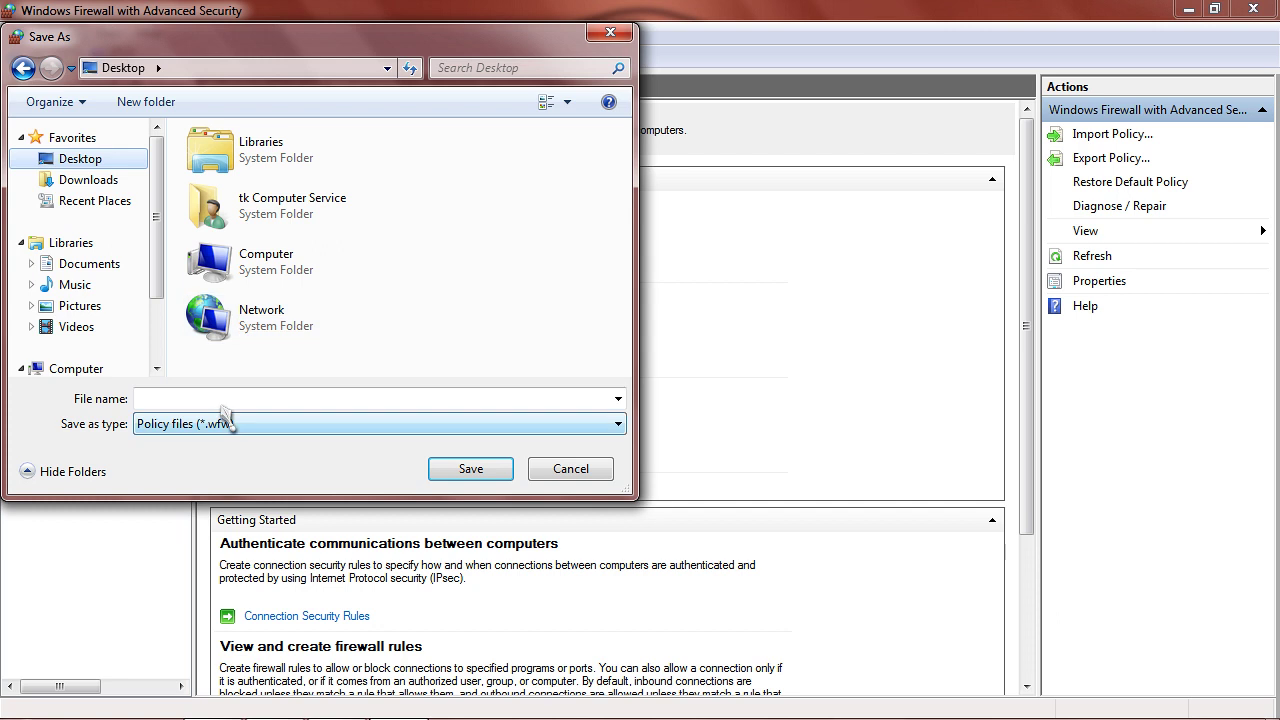
{"action": "left_click", "coordinate": [178, 400]}
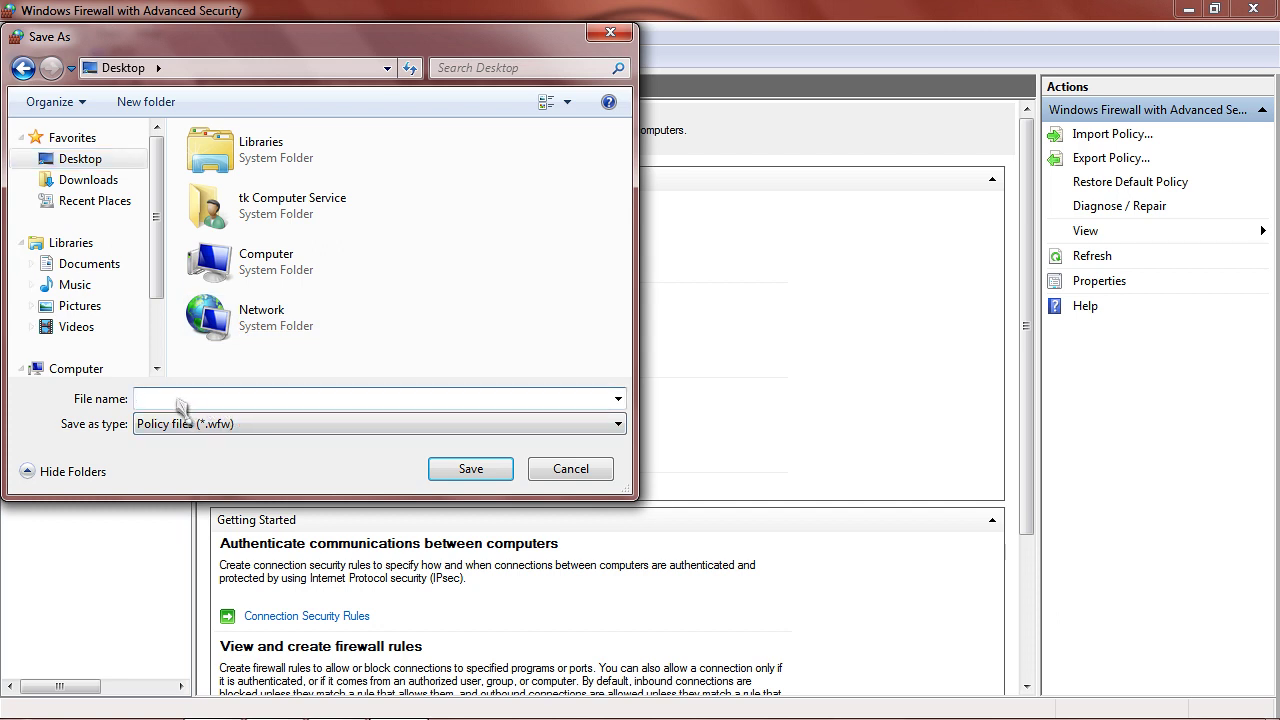
{"action": "type", "text": "backed up_firewall_"}
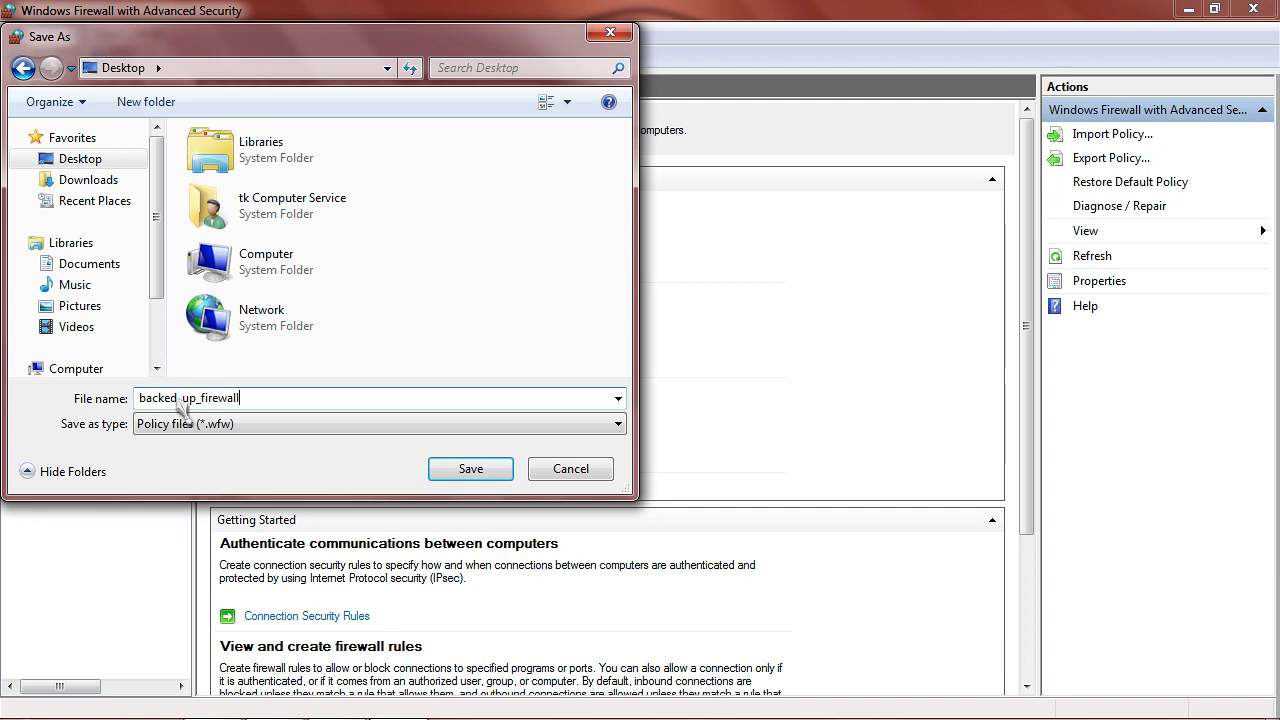
{"action": "type", "text": "rules"}
{"action": "left_click", "coordinate": [470, 476]}
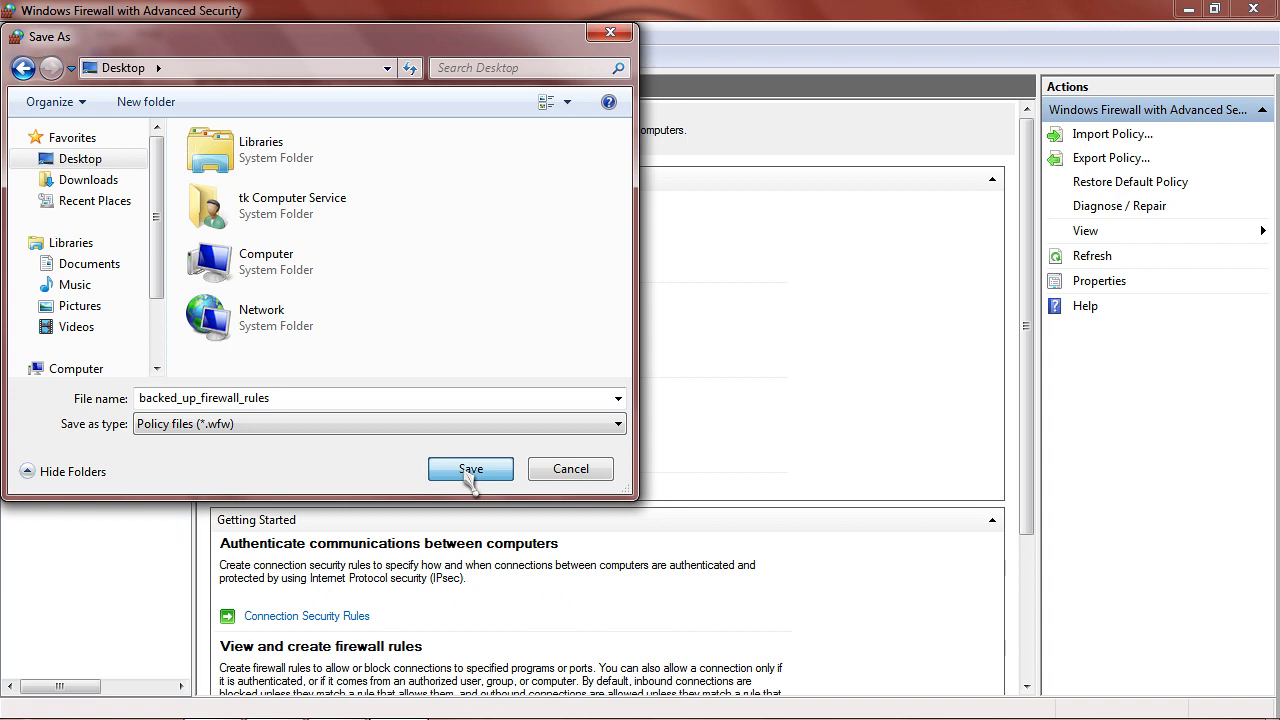
{"action": "left_click", "coordinate": [468, 474]}
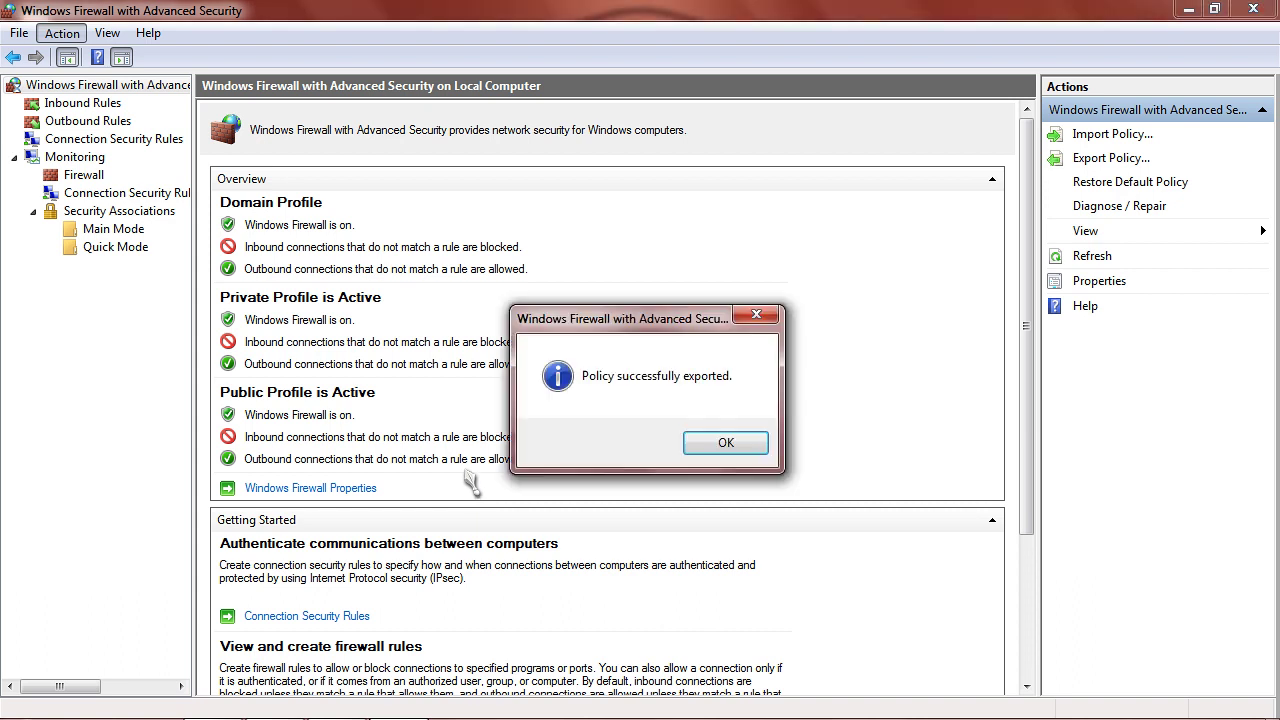
{"action": "left_click", "coordinate": [703, 447]}
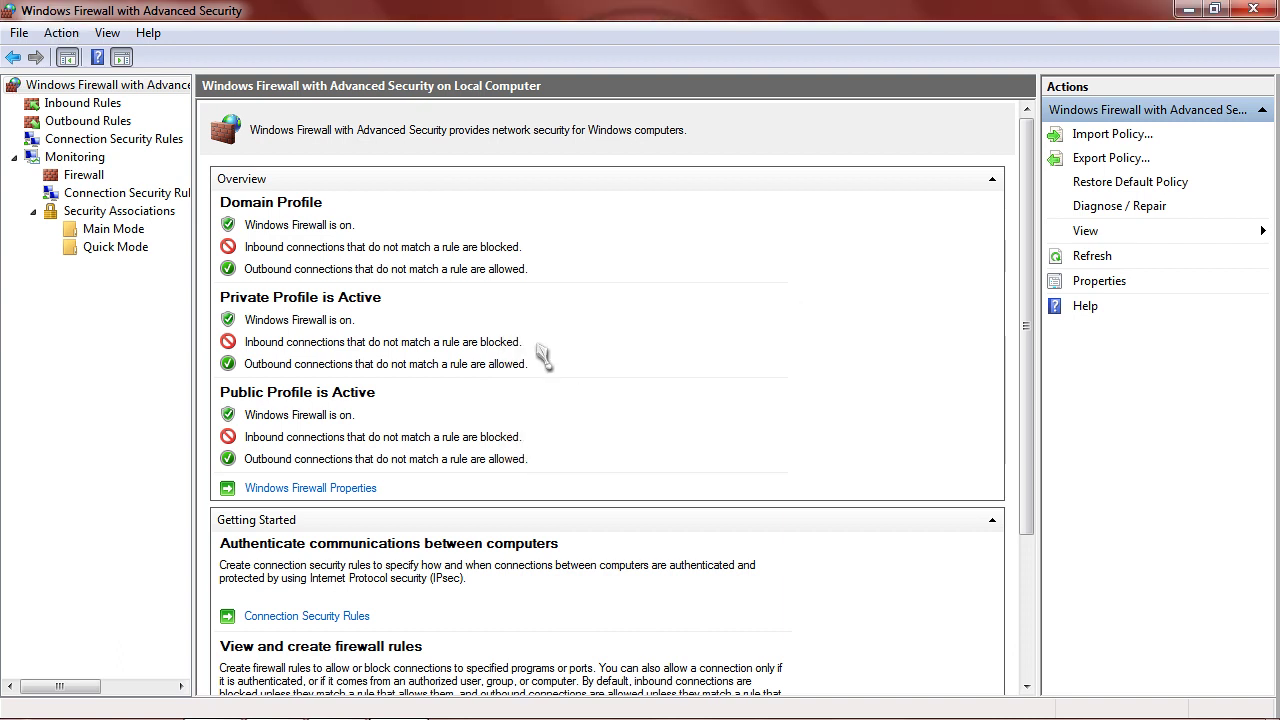
Restore the default firewall policy and confirm the reset of all settings.
{"action": "left_click", "coordinate": [71, 37]}
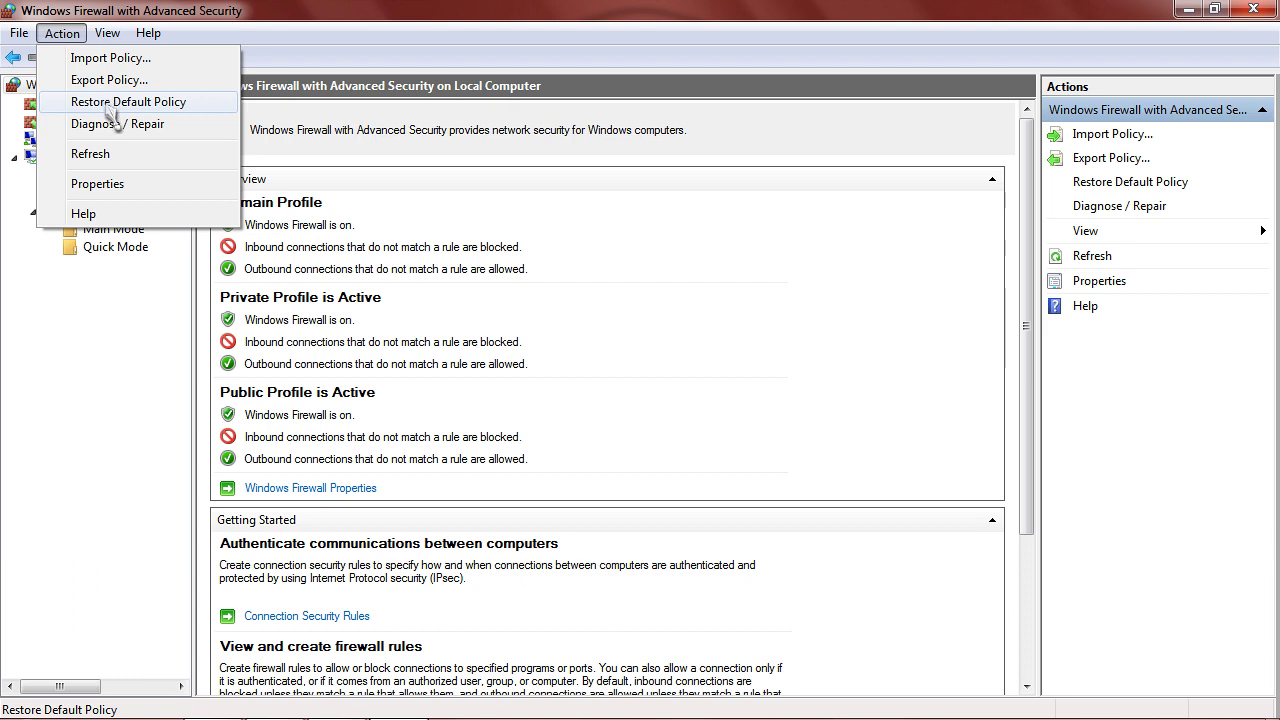
{"action": "left_click", "coordinate": [188, 116]}
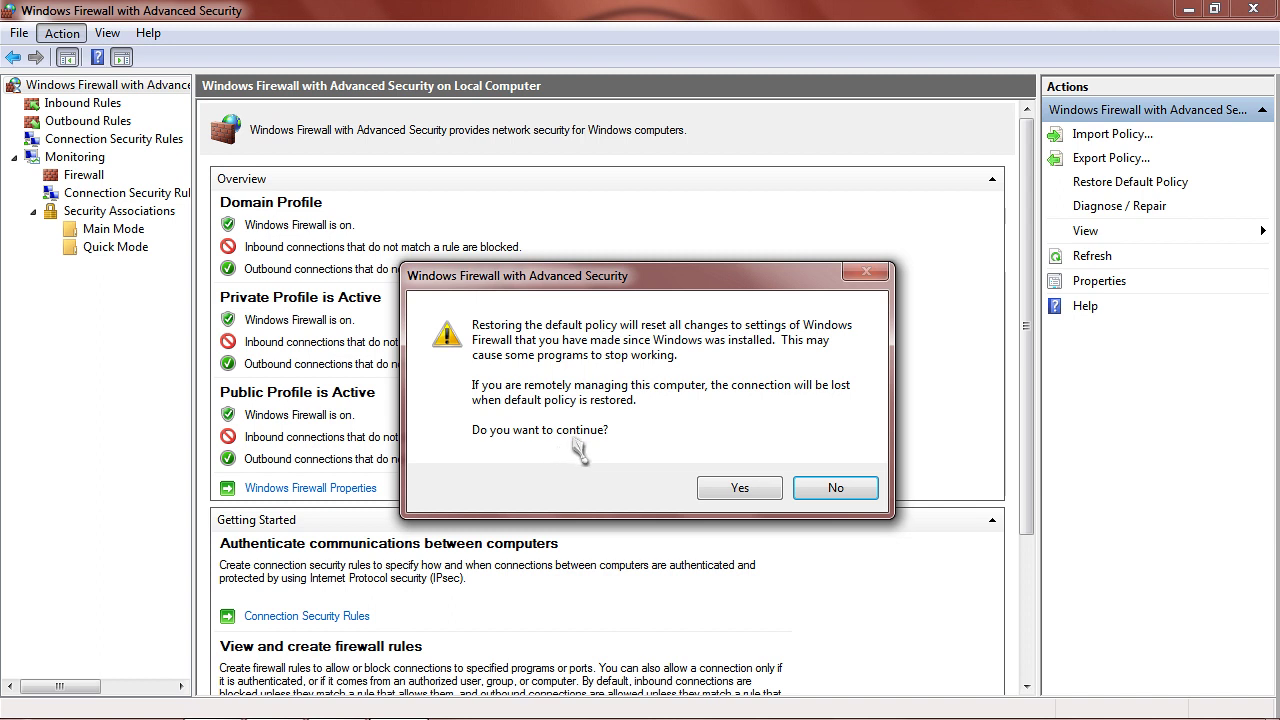
{"action": "left_click", "coordinate": [719, 492]}
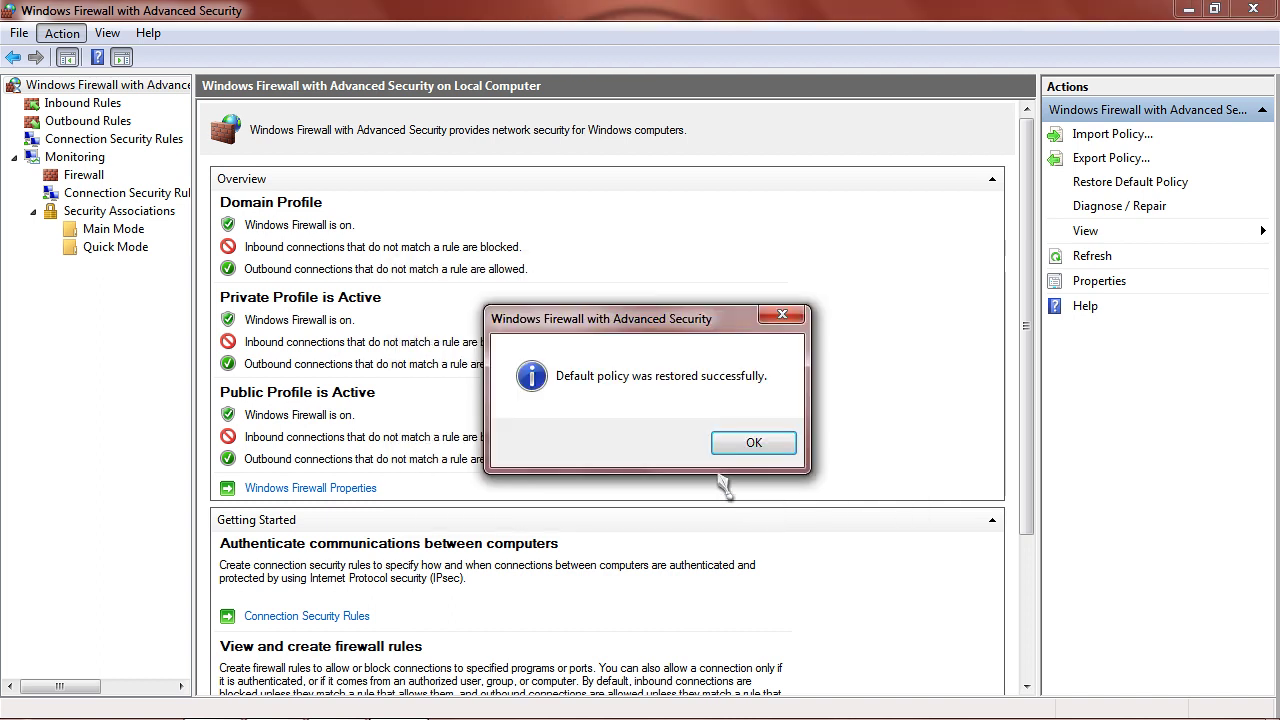
{"action": "left_click", "coordinate": [752, 443]}
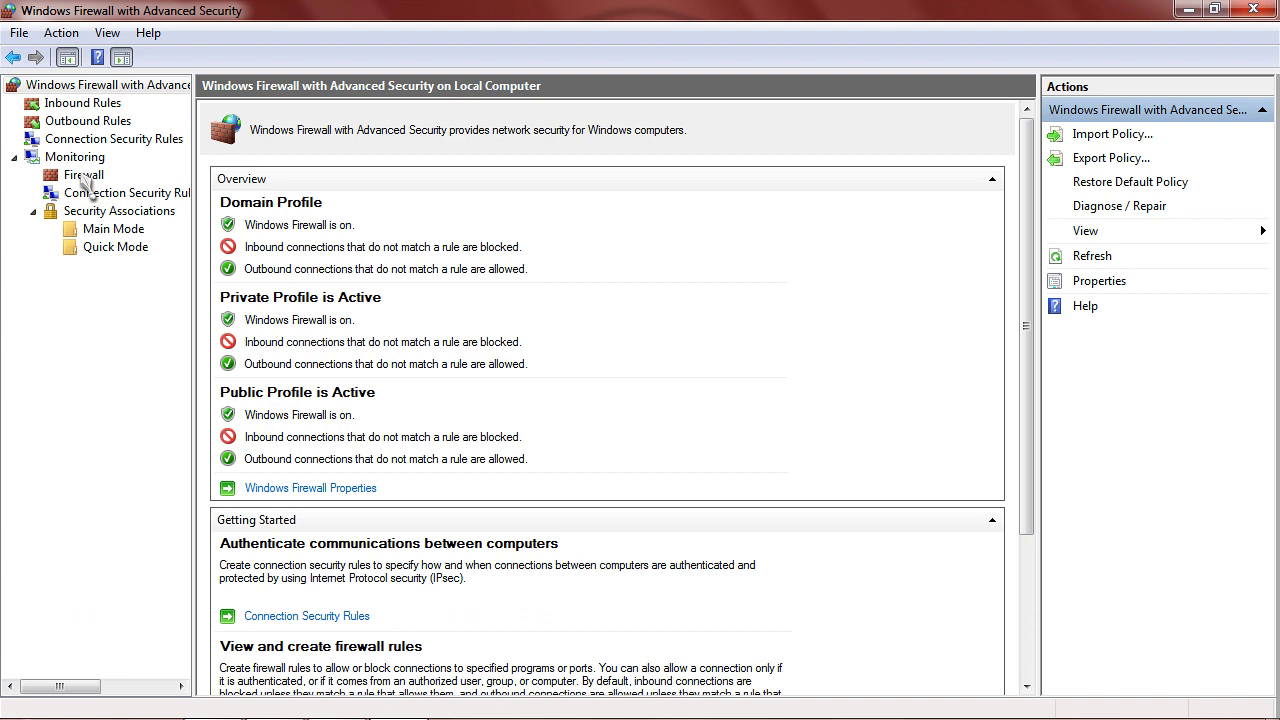
Review the active firewall rules under Monitoring, and look through the full lists of inbound and outbound rules.
{"action": "left_click", "coordinate": [84, 176]}
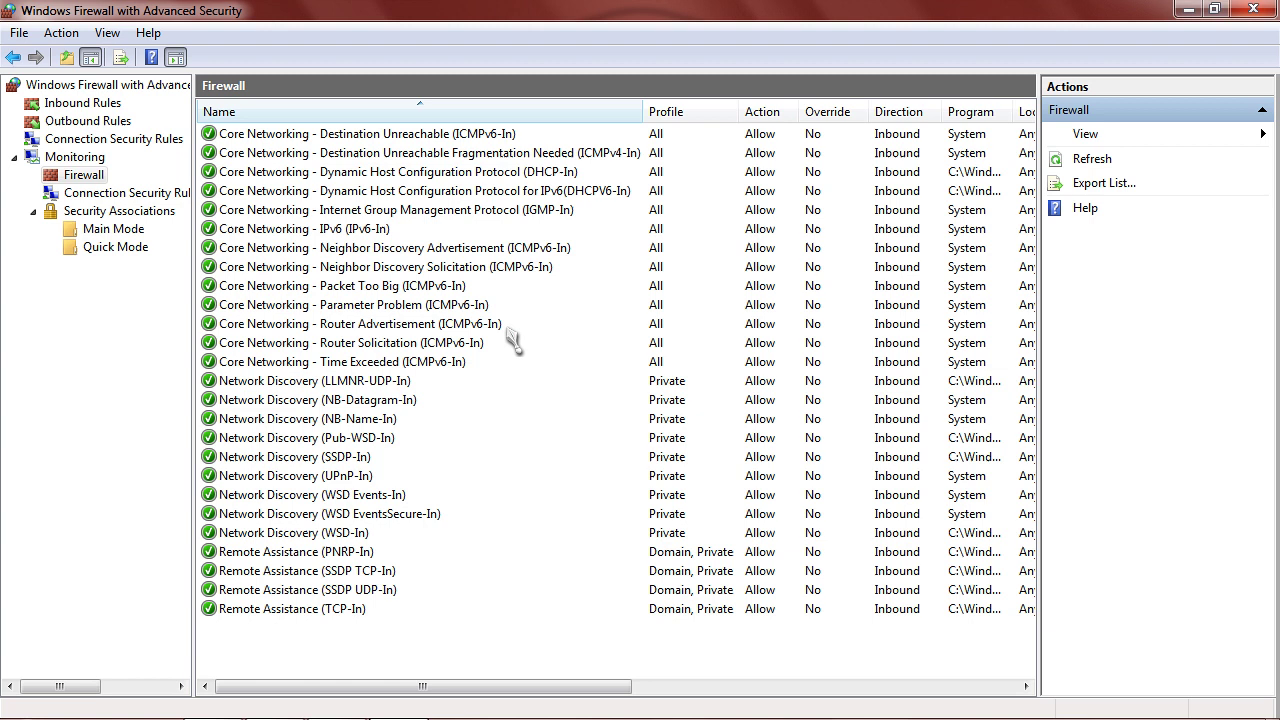
{"action": "left_click", "coordinate": [94, 104]}
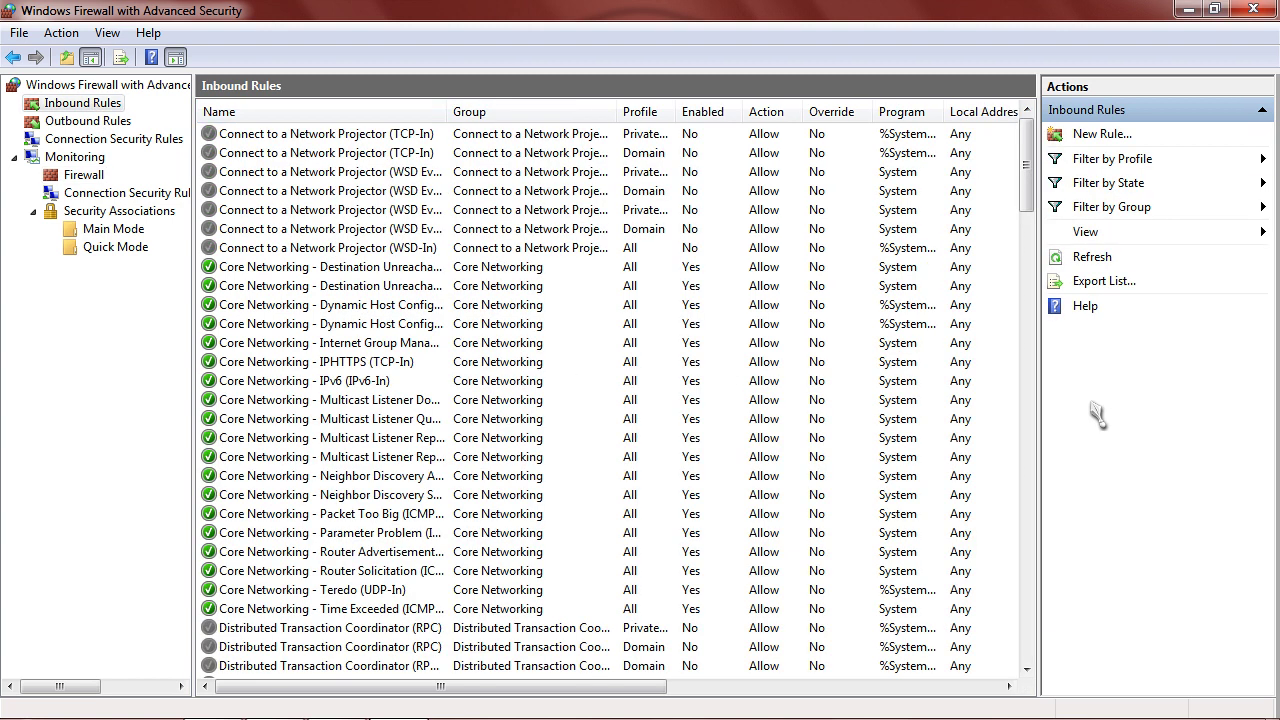
{"action": "left_click_drag", "start_coordinate": [1030, 140], "coordinate": [1036, 650]}
{"action": "left_click_drag", "start_coordinate": [1015, 248], "coordinate": [1026, 124]}
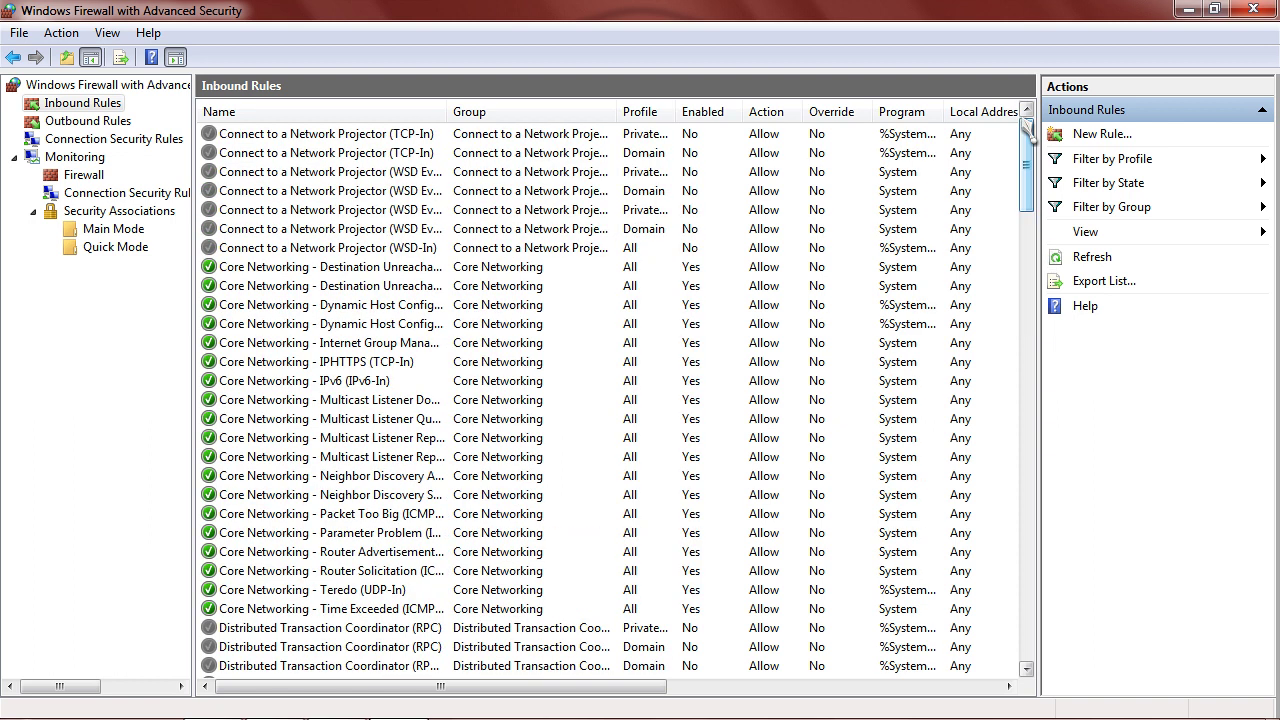
{"action": "left_click", "coordinate": [92, 121]}
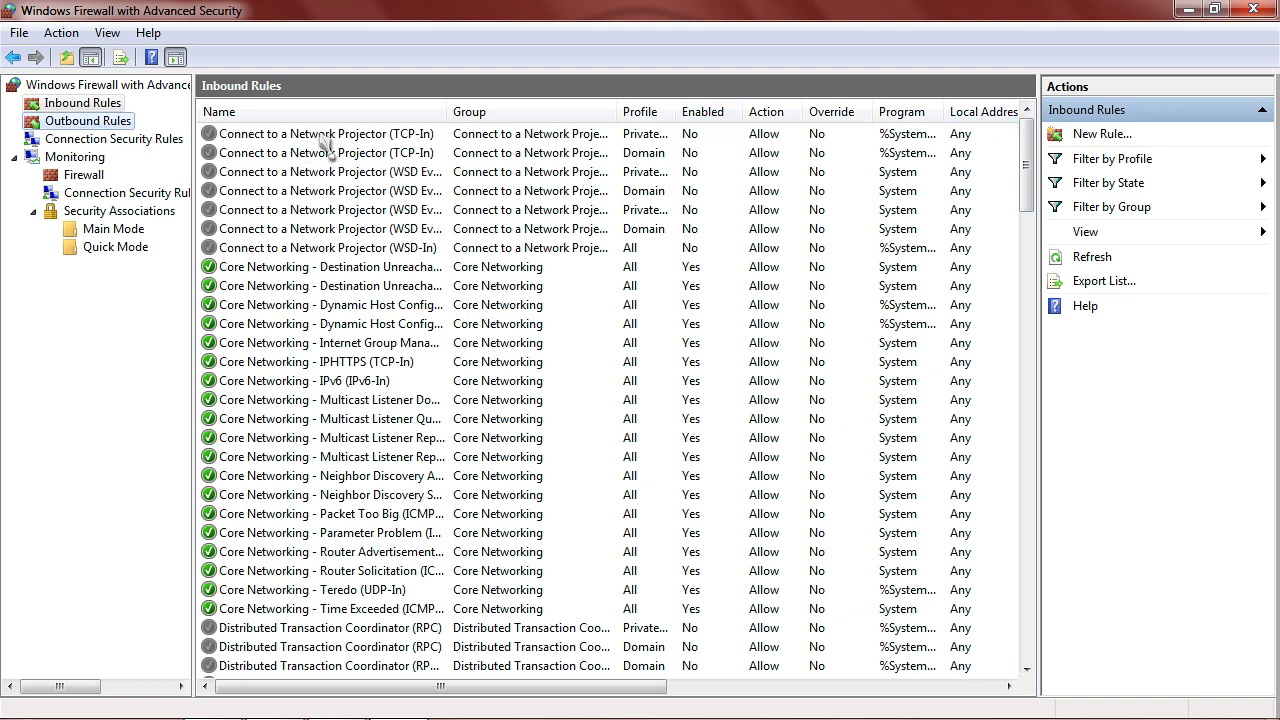
{"action": "left_click_drag", "start_coordinate": [1028, 148], "coordinate": [1012, 114]}
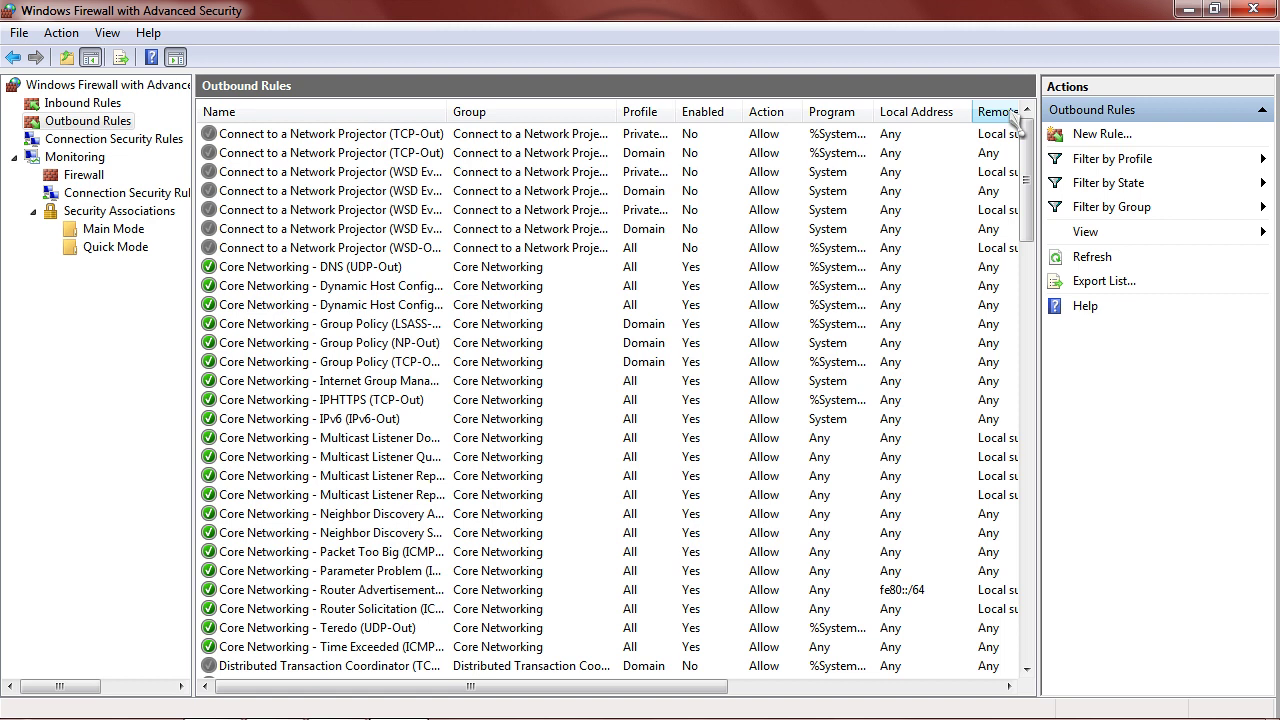
Import the policy file backed_up_firewall_rules.wfw from the Desktop into the local computer's firewall, overwriting the current policy.
{"action": "left_click", "coordinate": [62, 33]}
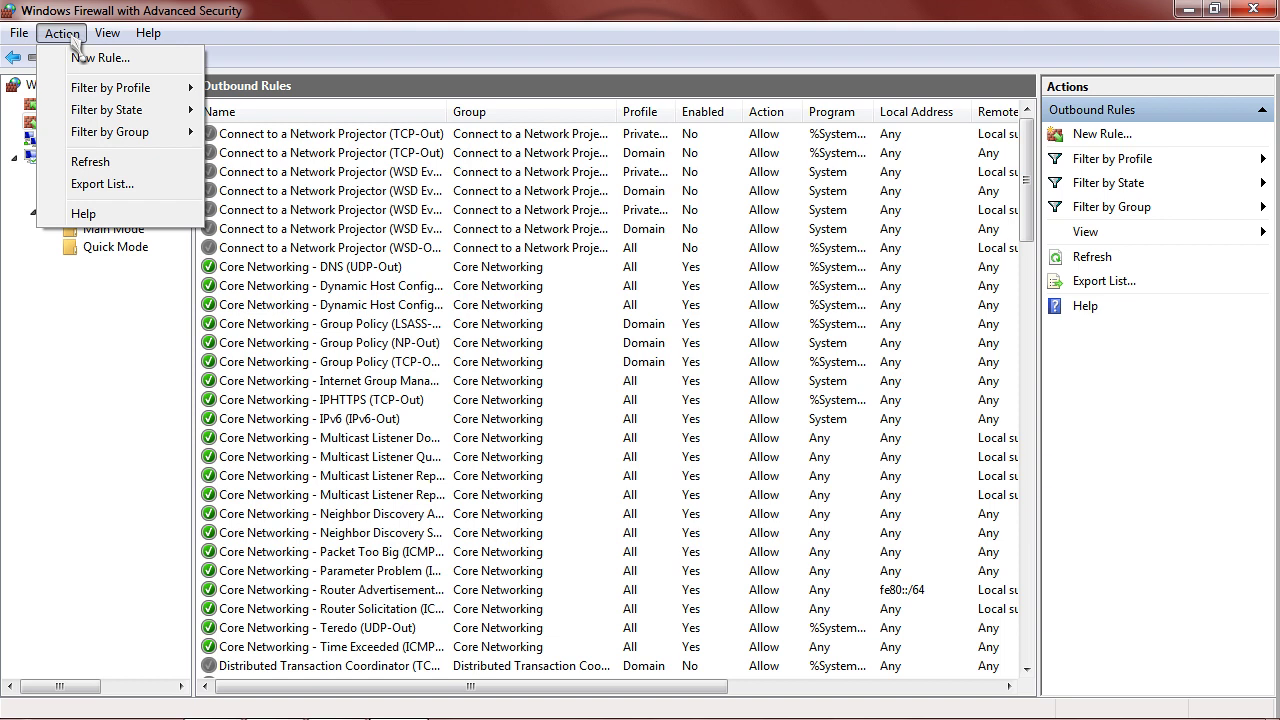
{"action": "left_click", "coordinate": [110, 11]}
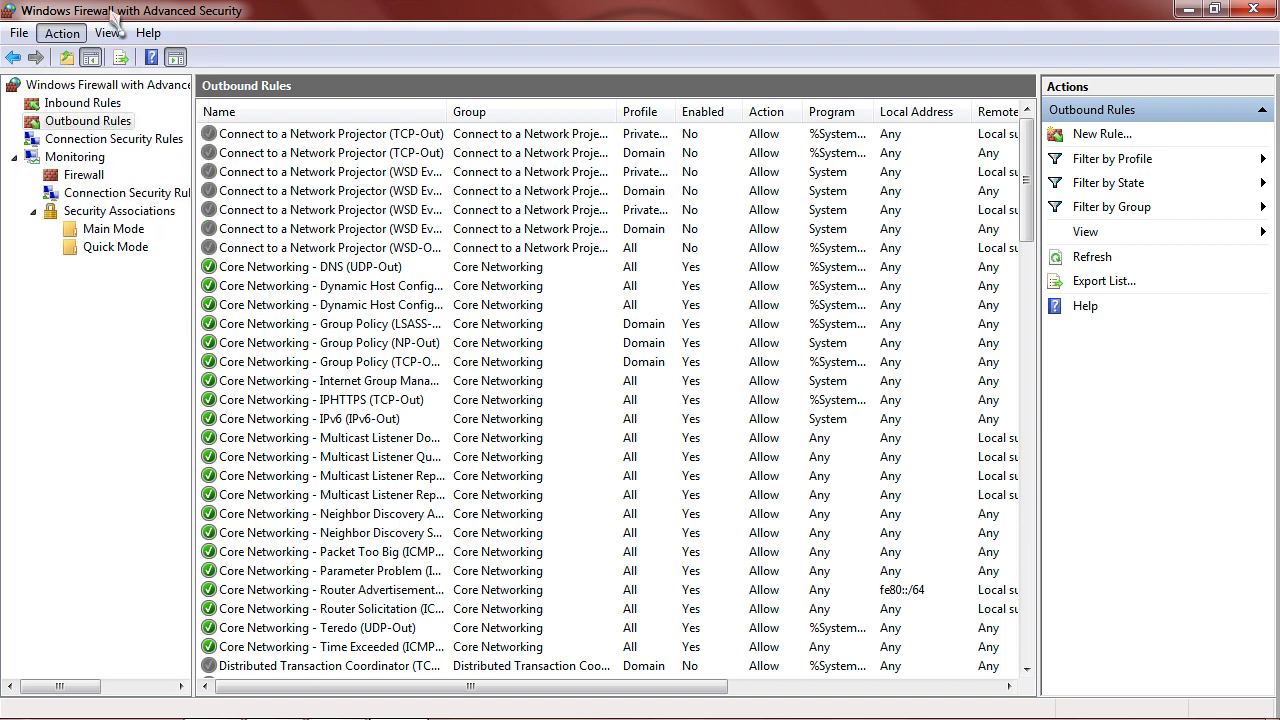
{"action": "left_click", "coordinate": [84, 90]}
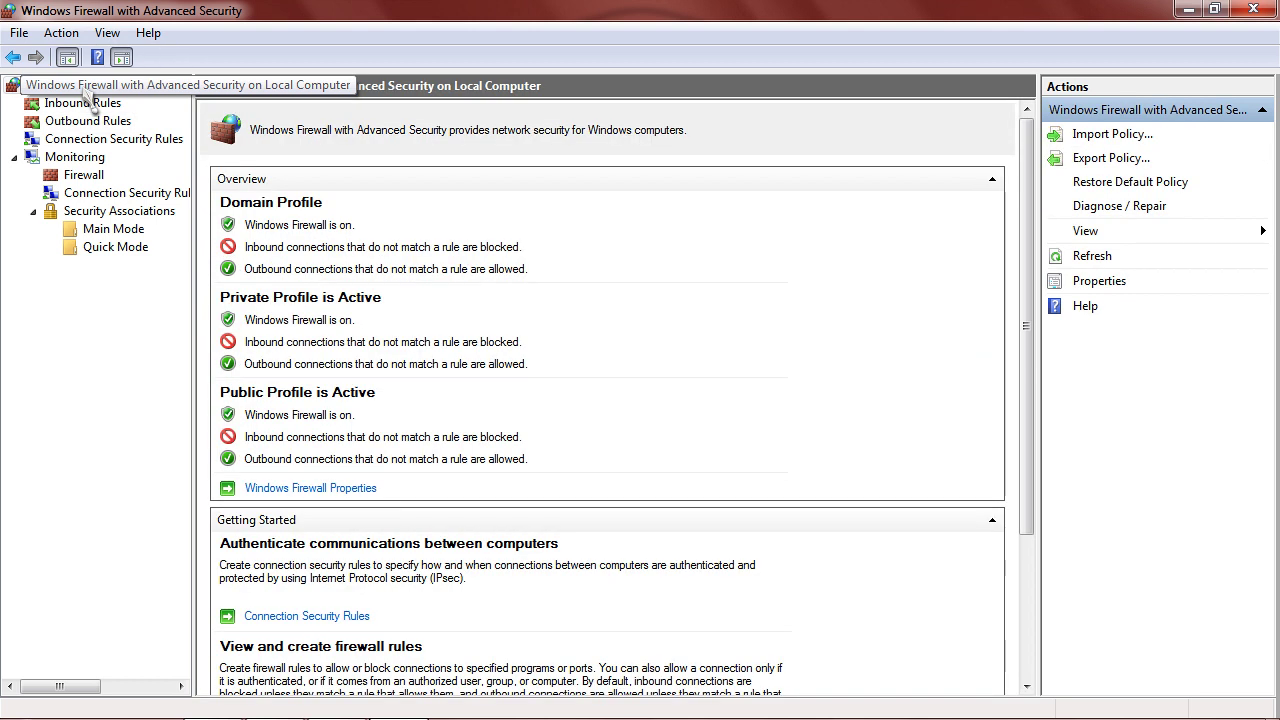
{"action": "left_click", "coordinate": [62, 33]}
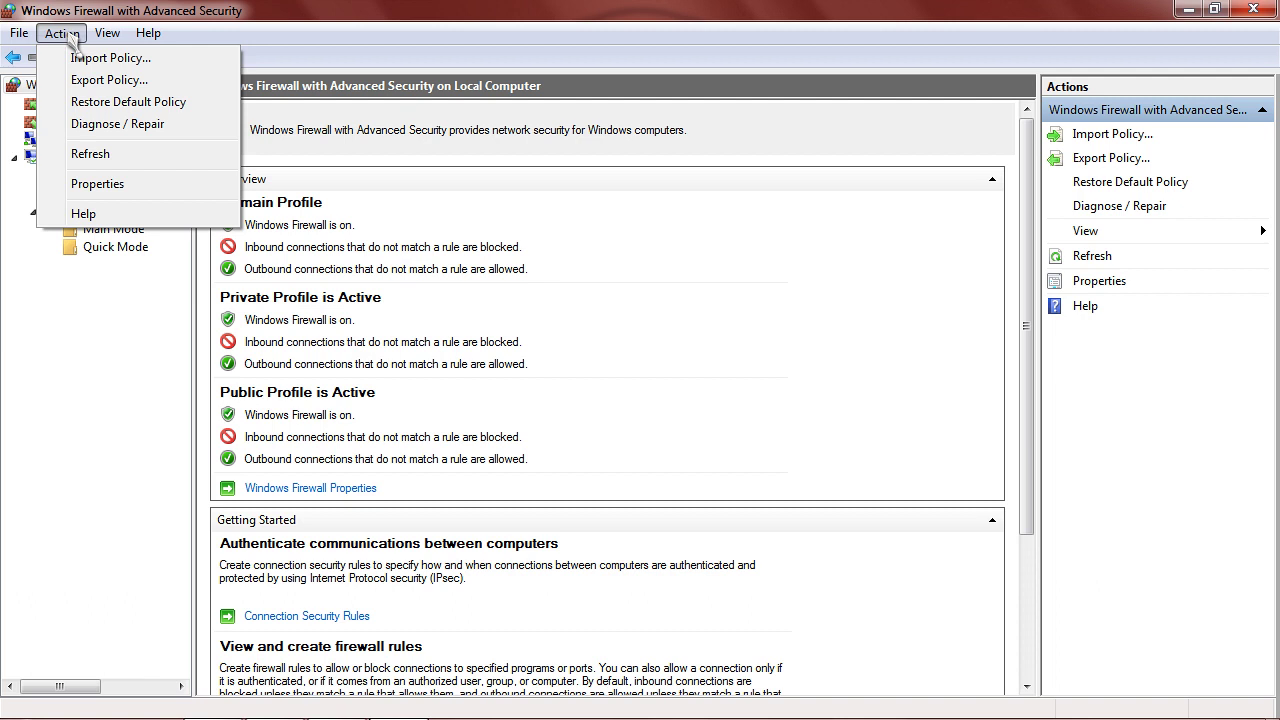
{"action": "left_click", "coordinate": [173, 62]}
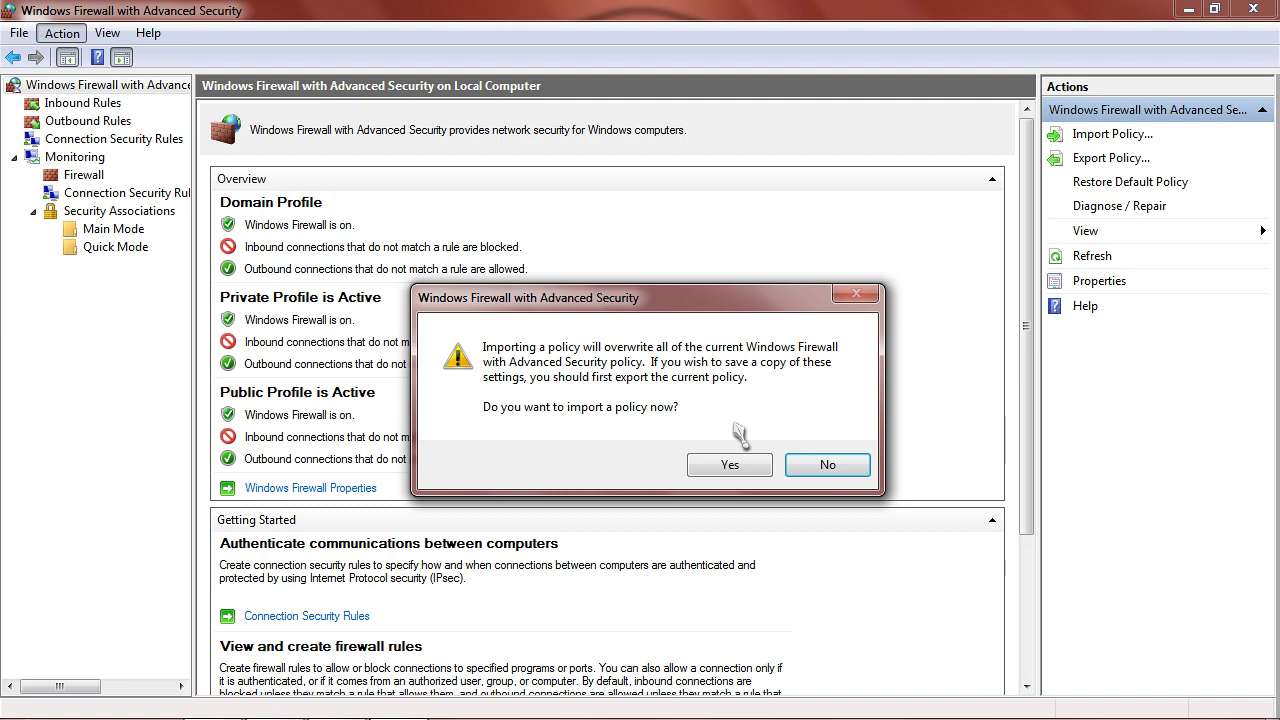
{"action": "left_click", "coordinate": [729, 465]}
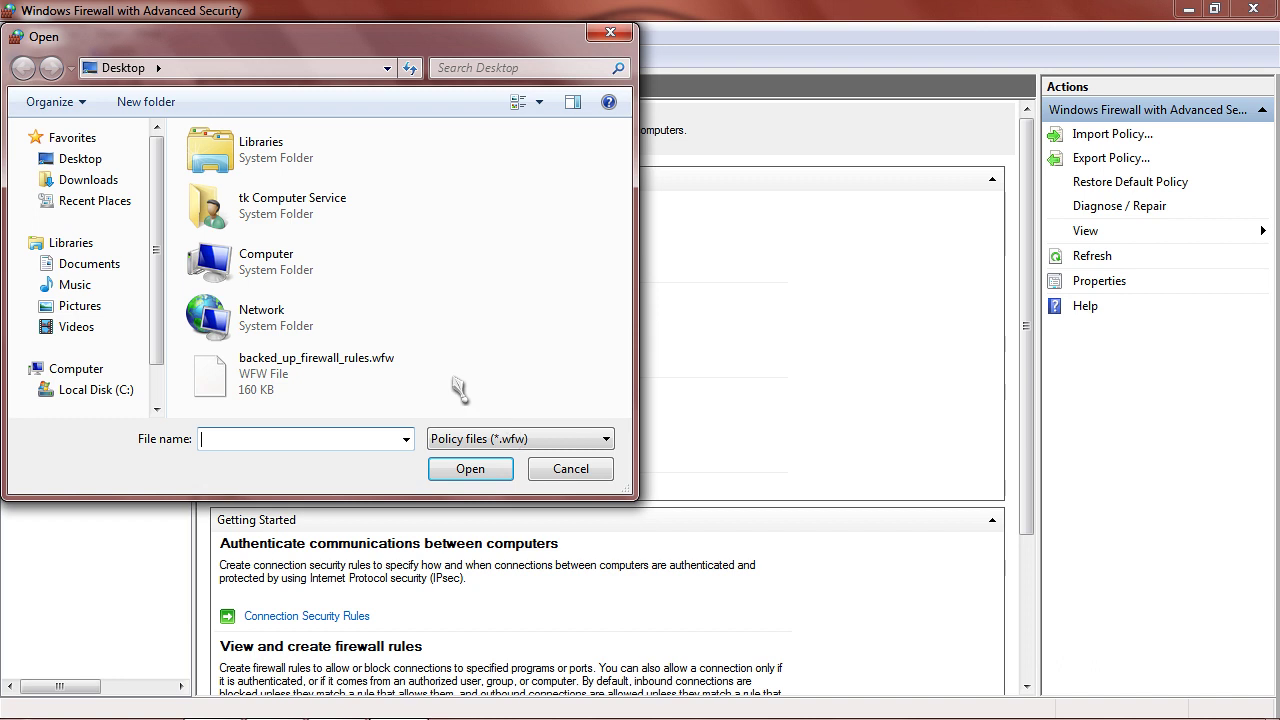
{"action": "double_click", "coordinate": [318, 388]}
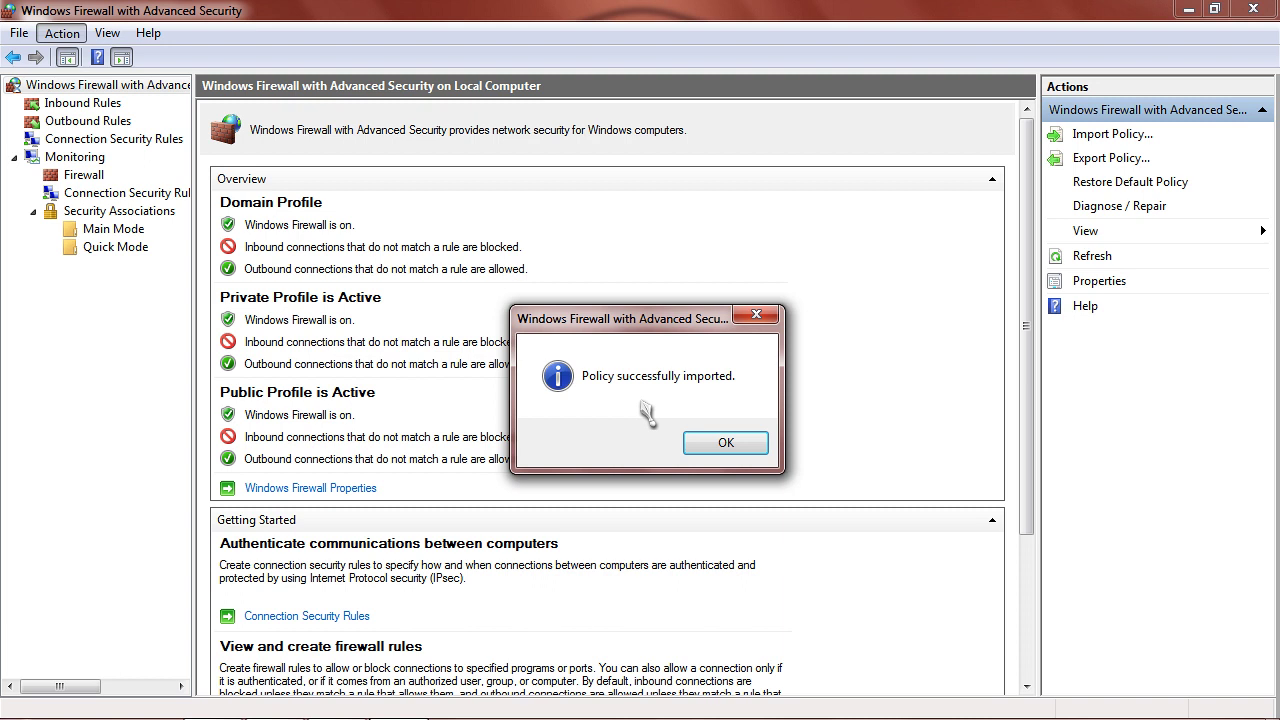
{"action": "left_click", "coordinate": [720, 446]}
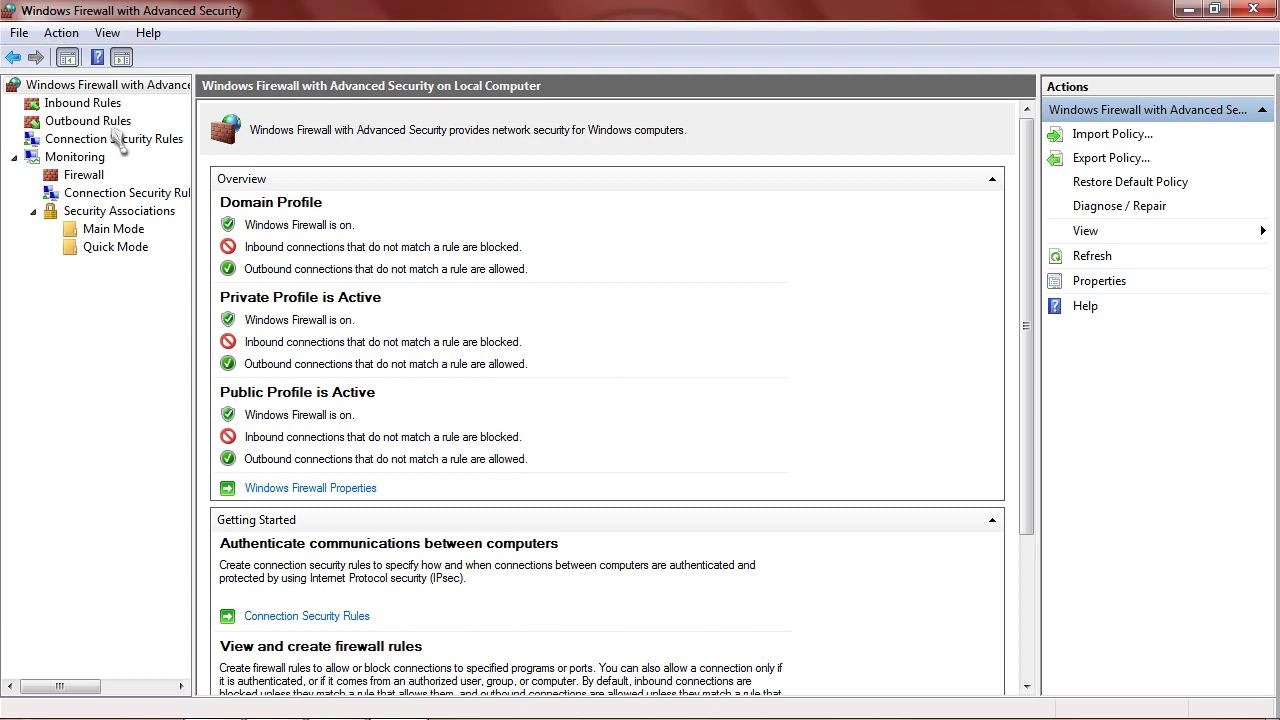
Check the inbound, outbound and monitored active firewall rules after the import, and close the Advanced Security window.
{"action": "left_click", "coordinate": [84, 103]}
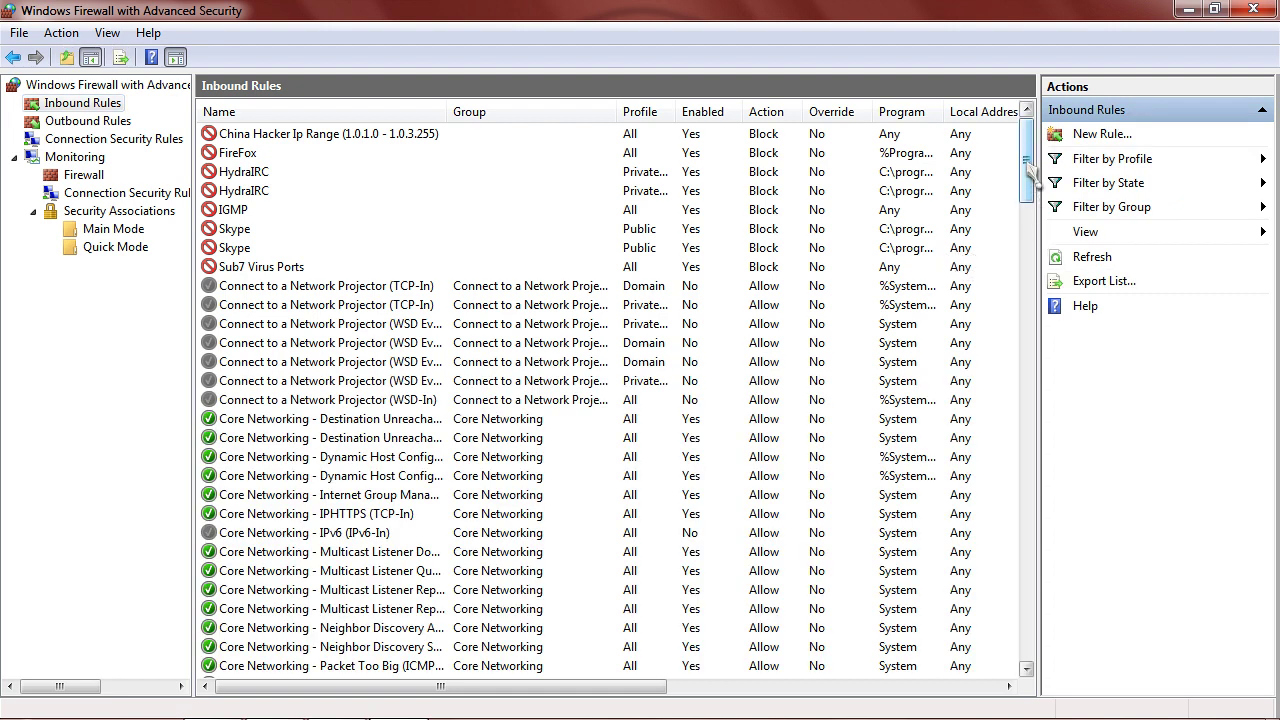
{"action": "left_click", "coordinate": [112, 124]}
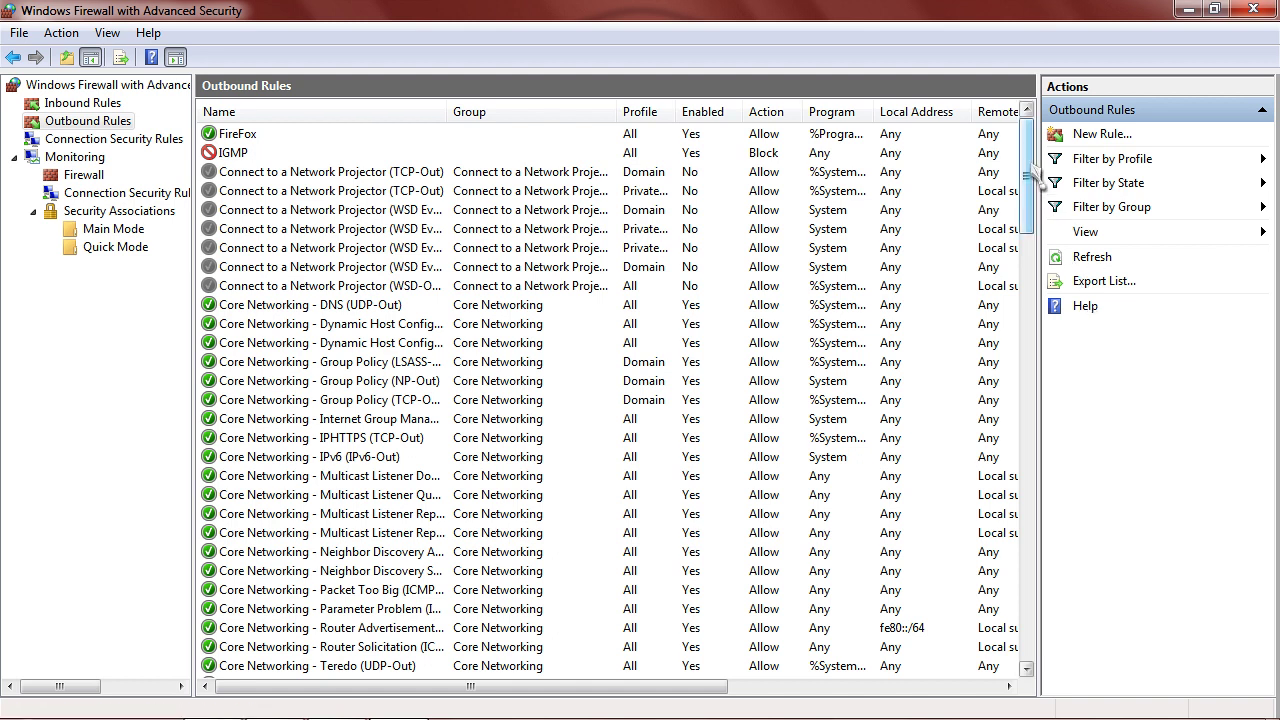
{"action": "left_click", "coordinate": [83, 176]}
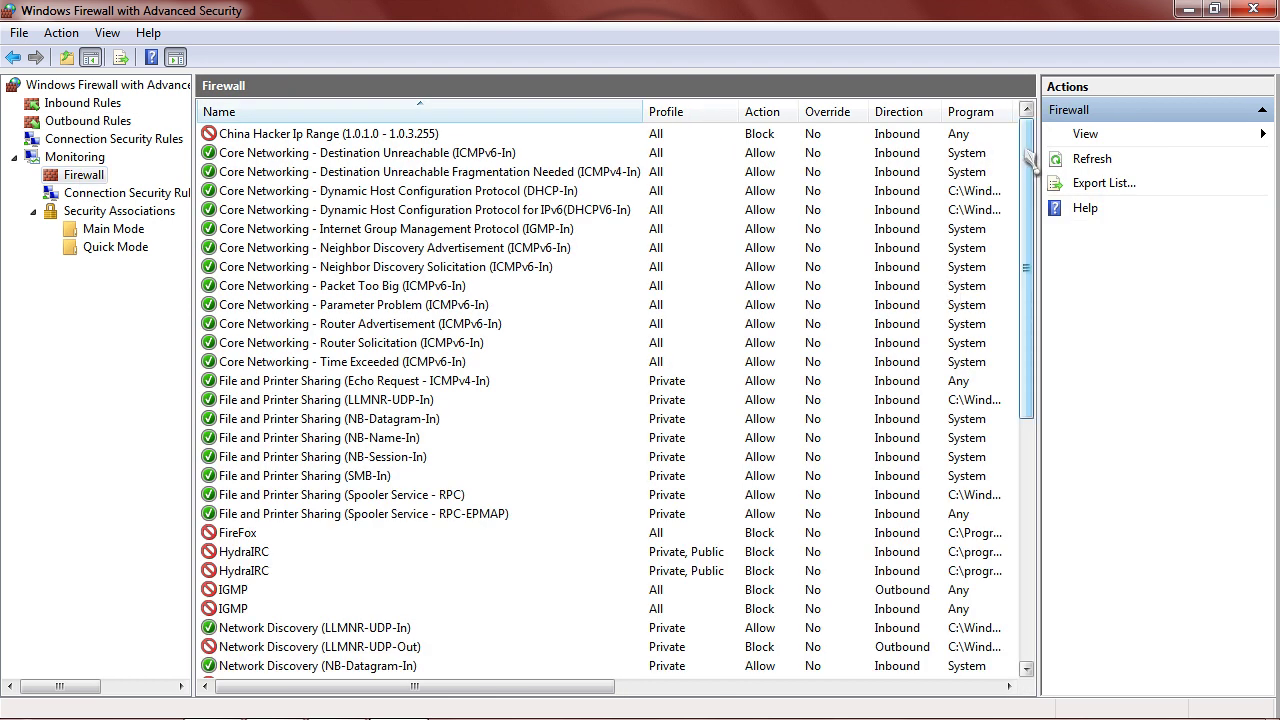
{"action": "left_click_drag", "start_coordinate": [1027, 160], "coordinate": [1030, 128]}
{"action": "left_click", "coordinate": [1255, 10]}
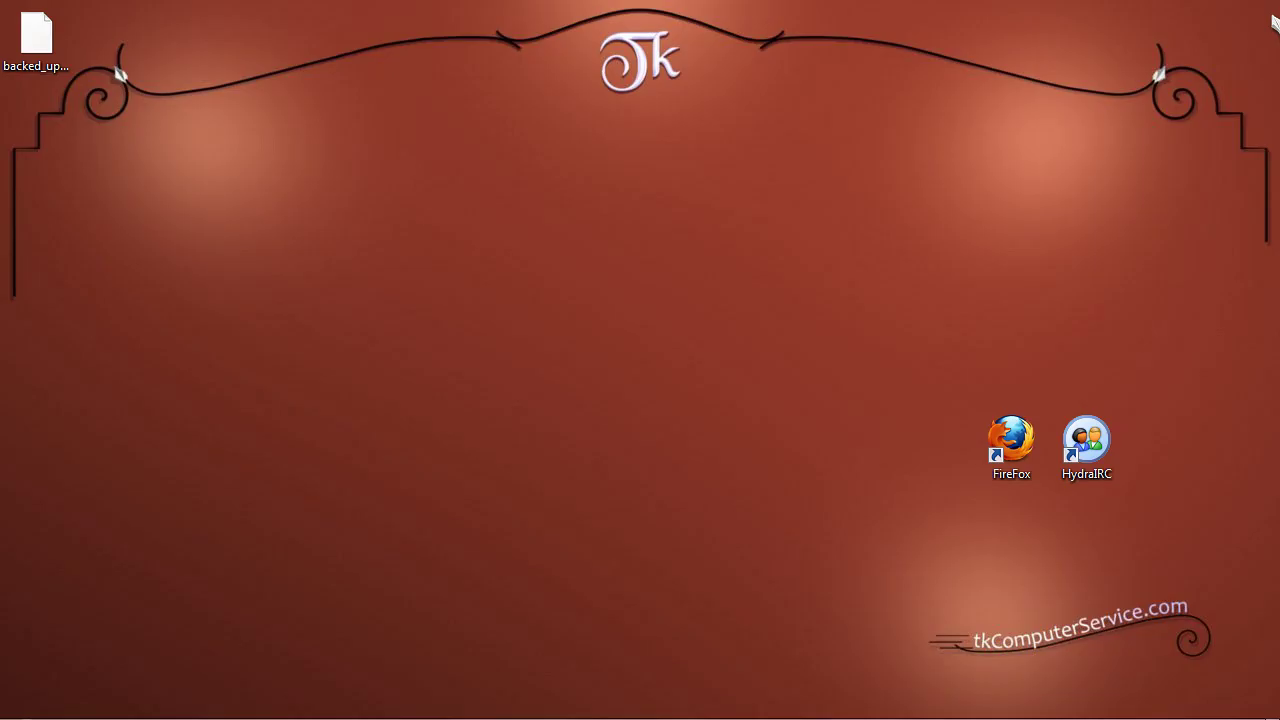